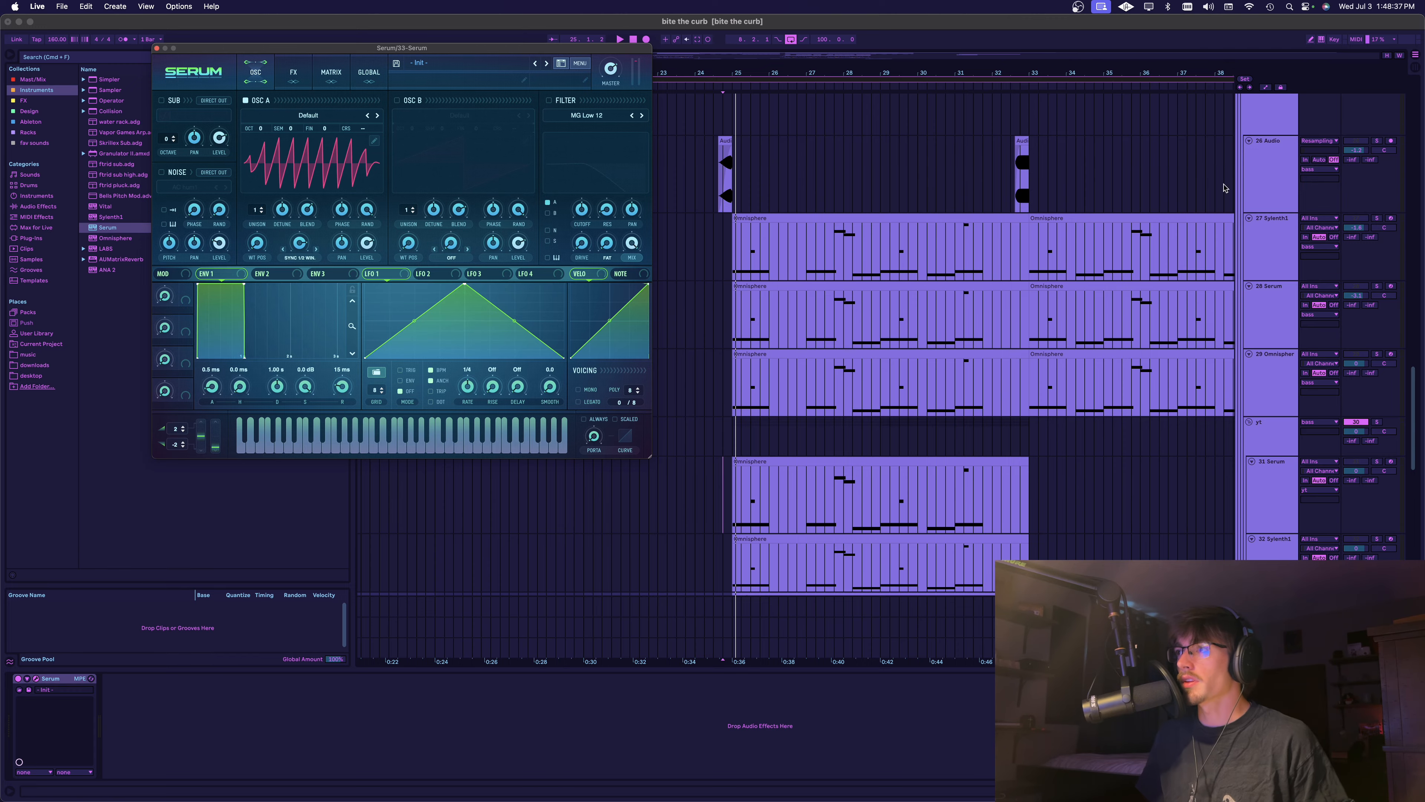
# Play the arrangement from bar 23 through the bass layers to hear them in the full mix
pyautogui.hscroll(-5, 846, 216)
pyautogui.scroll(-5, 760, 196)
pyautogui.click(760, 196)
pyautogui.scroll(5, 760, 195)
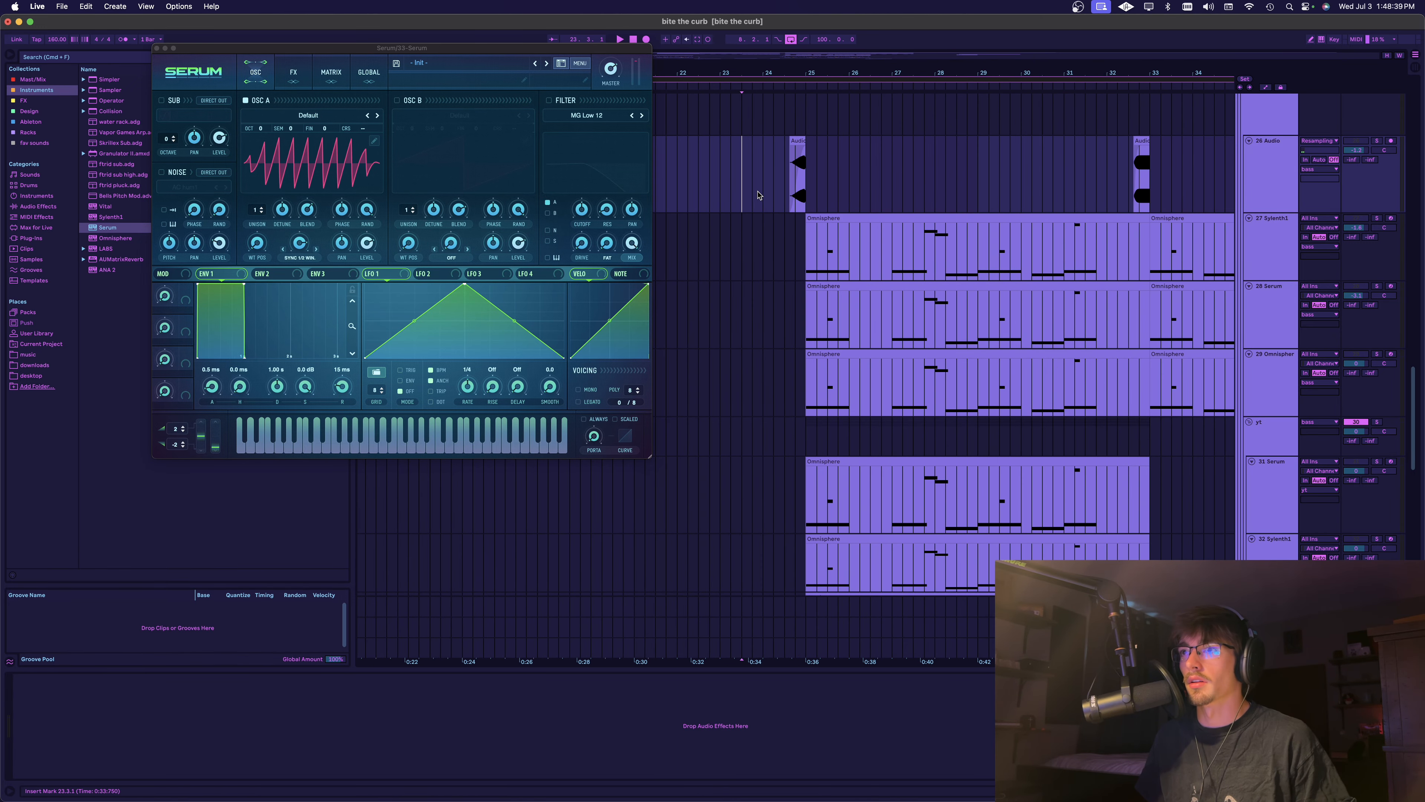
pyautogui.scroll(2, 738, 177)
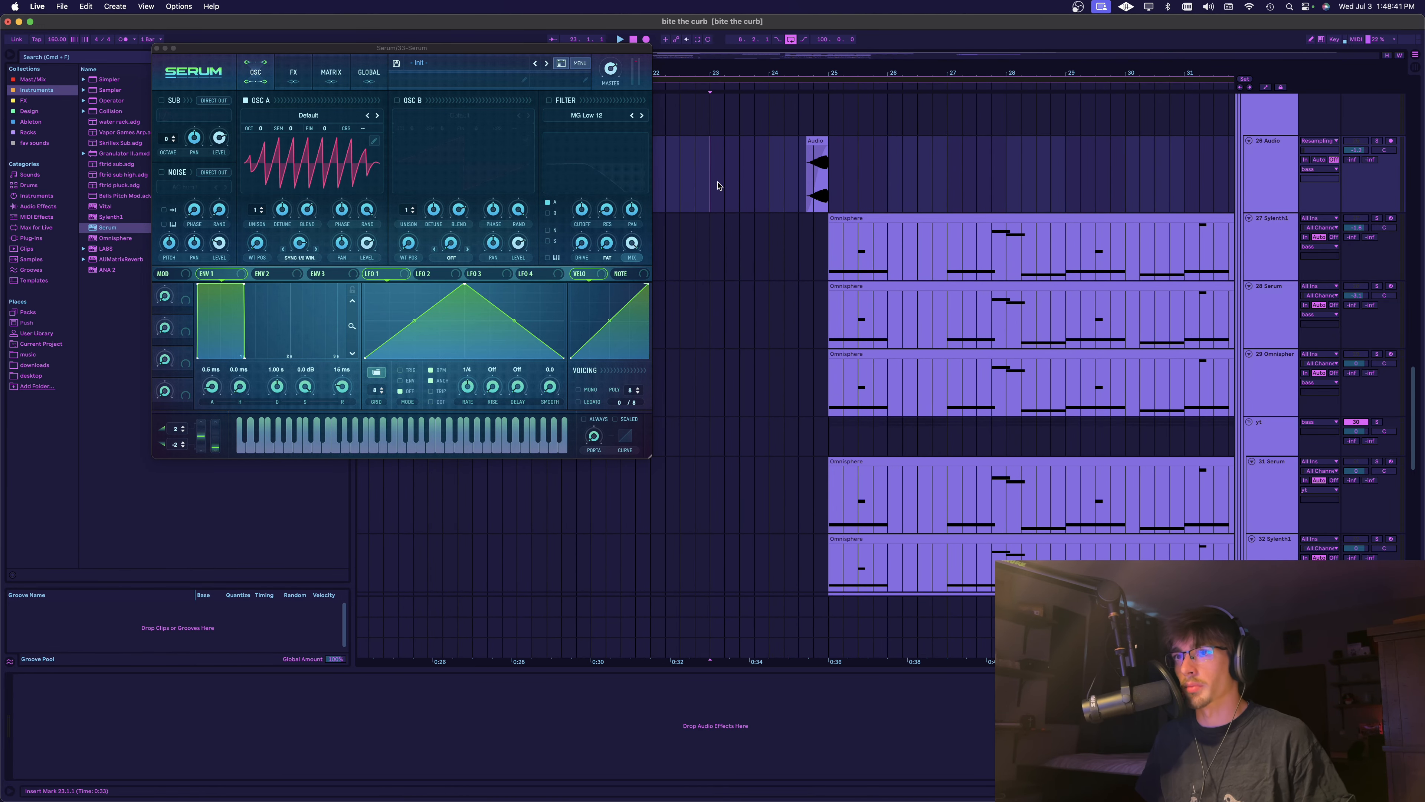
pyautogui.press('space')
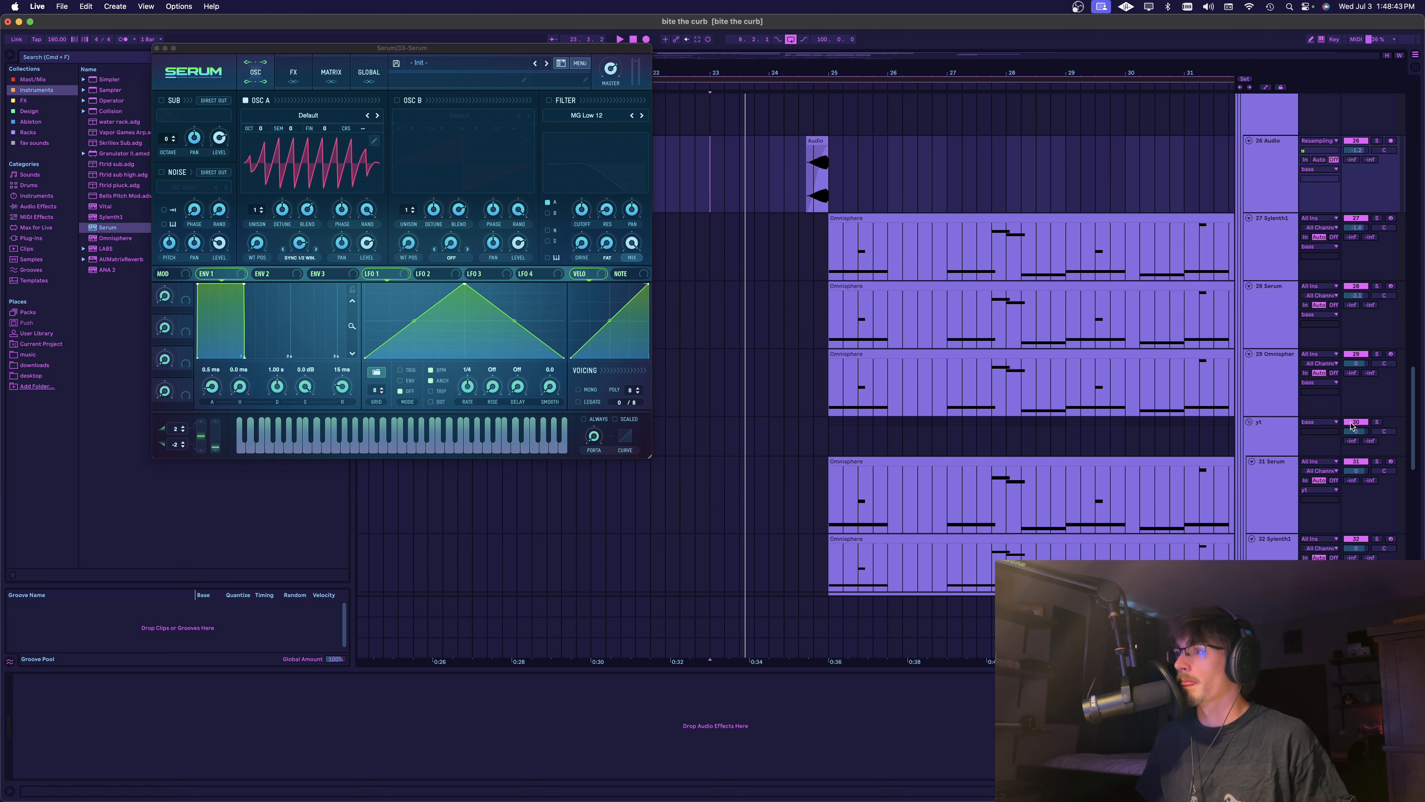
pyautogui.scroll(1, 776, 343)
pyautogui.hscroll(5, 775, 343)
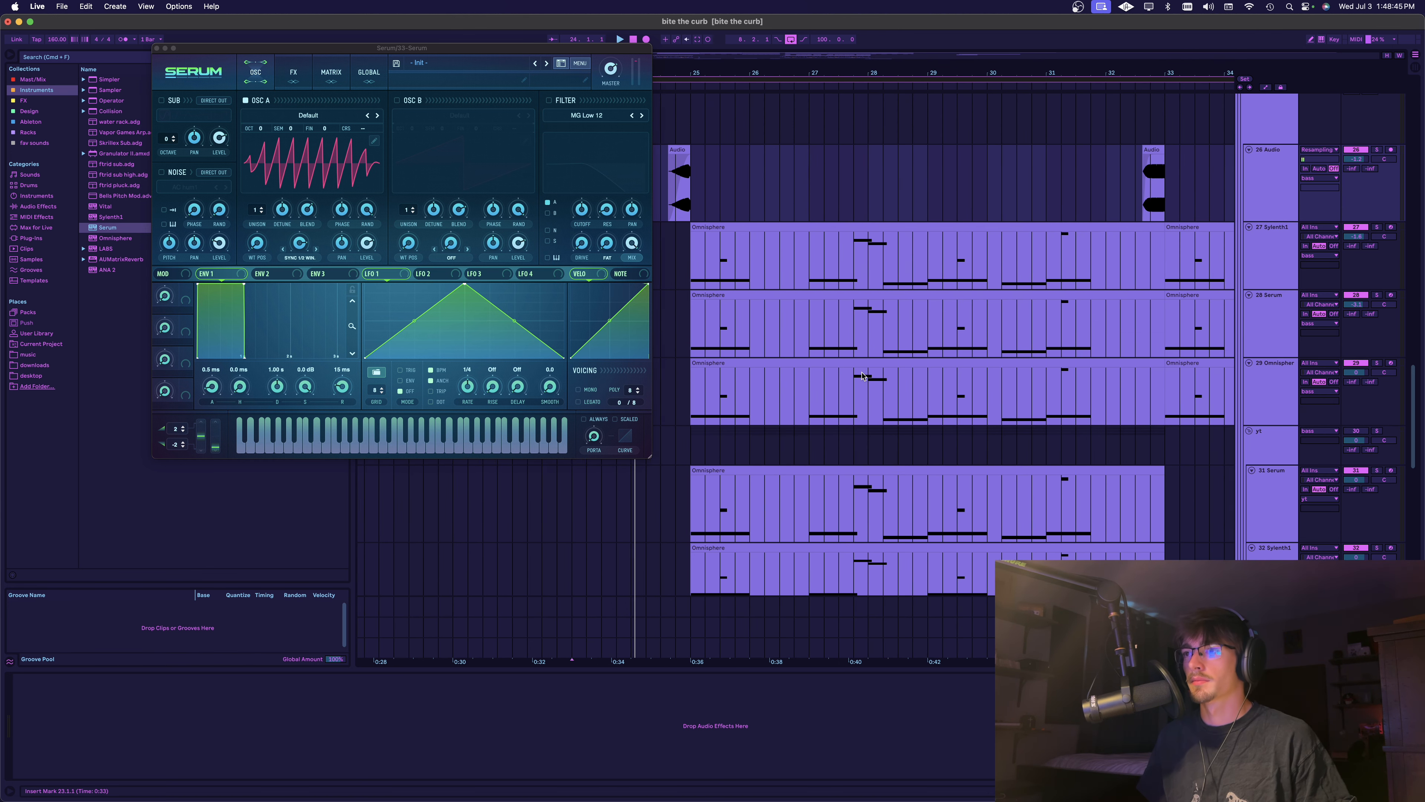
pyautogui.click(982, 618)
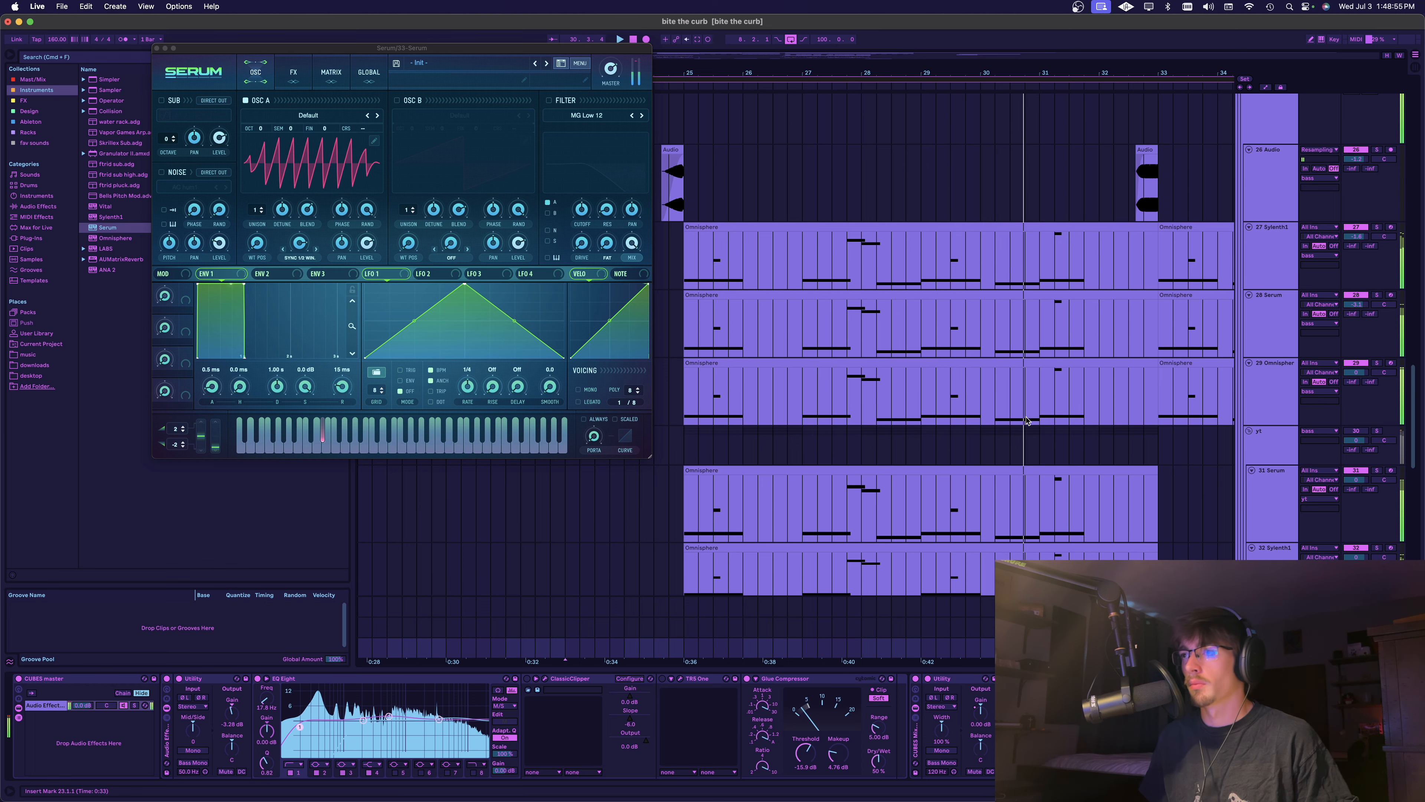
pyautogui.click(1278, 330)
pyautogui.press('space')
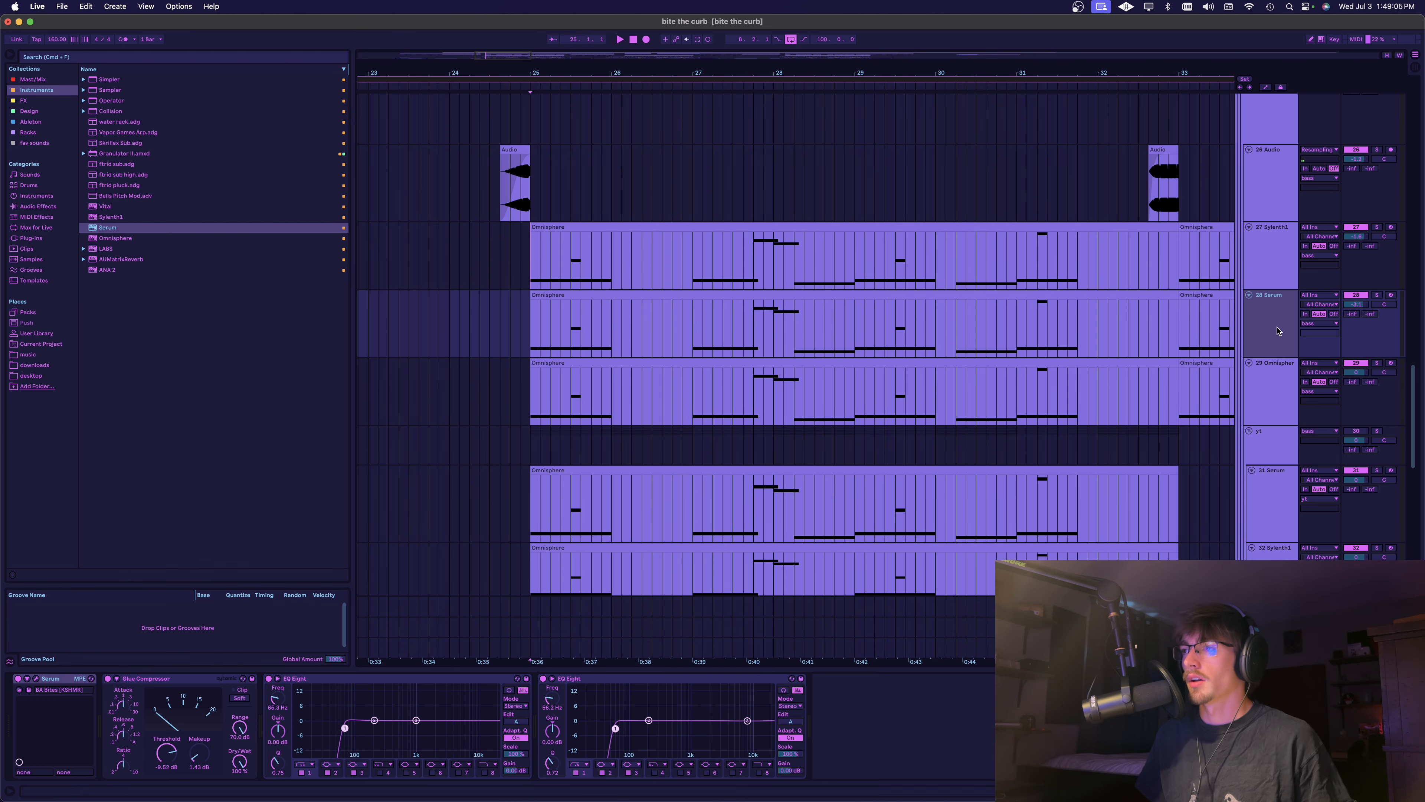
# Solo the Sylenth1 bass track and play it from bar 25
pyautogui.click(1276, 393)
pyautogui.click(1276, 258)
pyautogui.click(1390, 227)
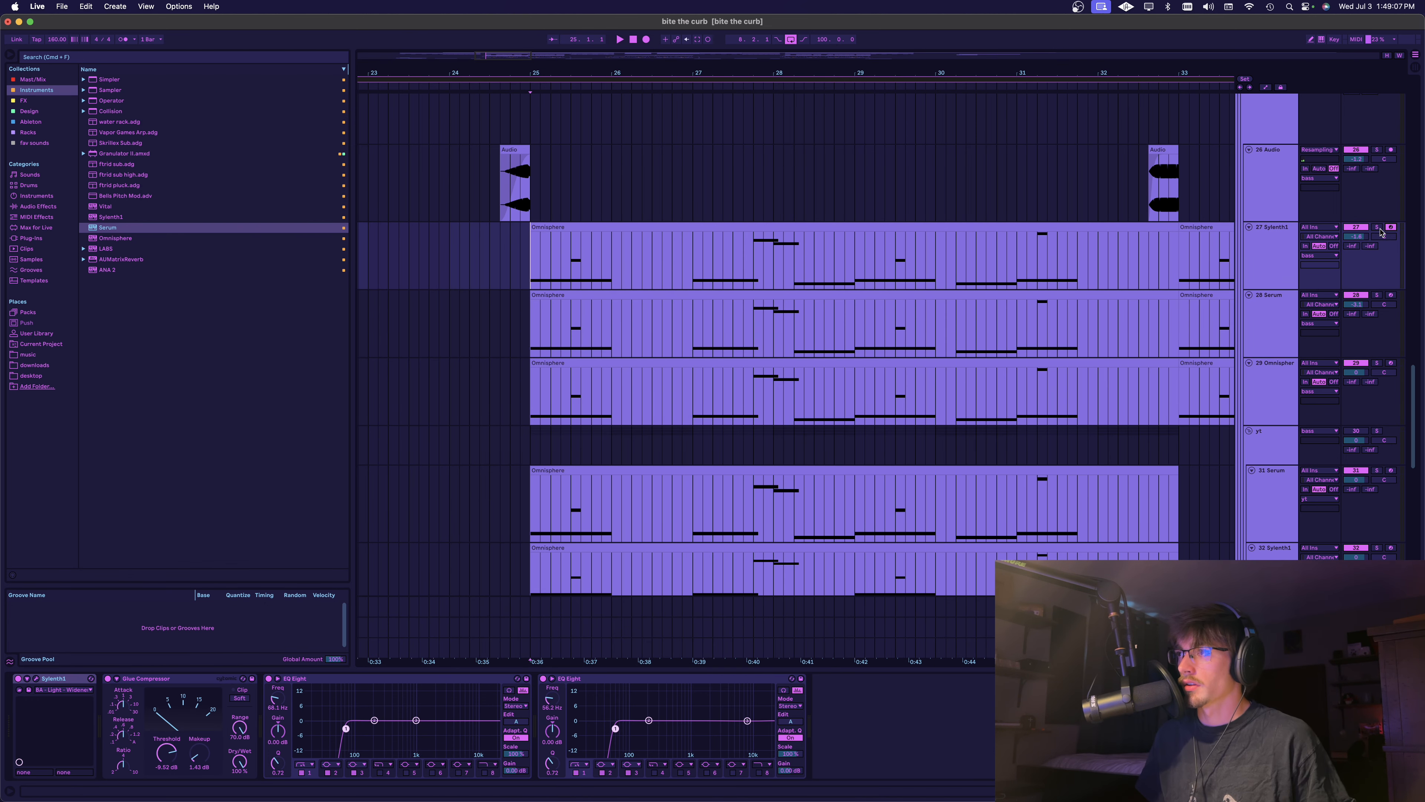
pyautogui.scroll(2, 1380, 227)
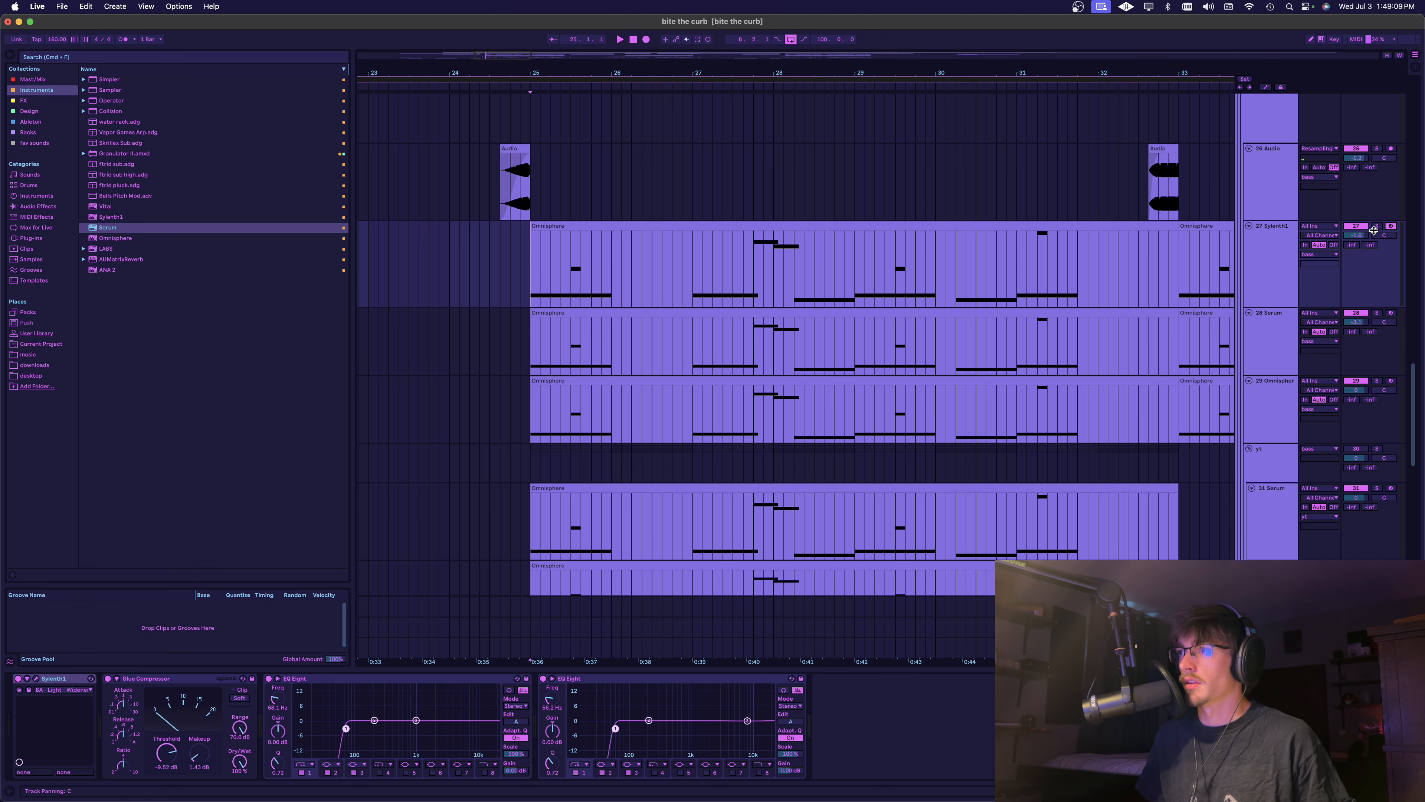
pyautogui.press('space')
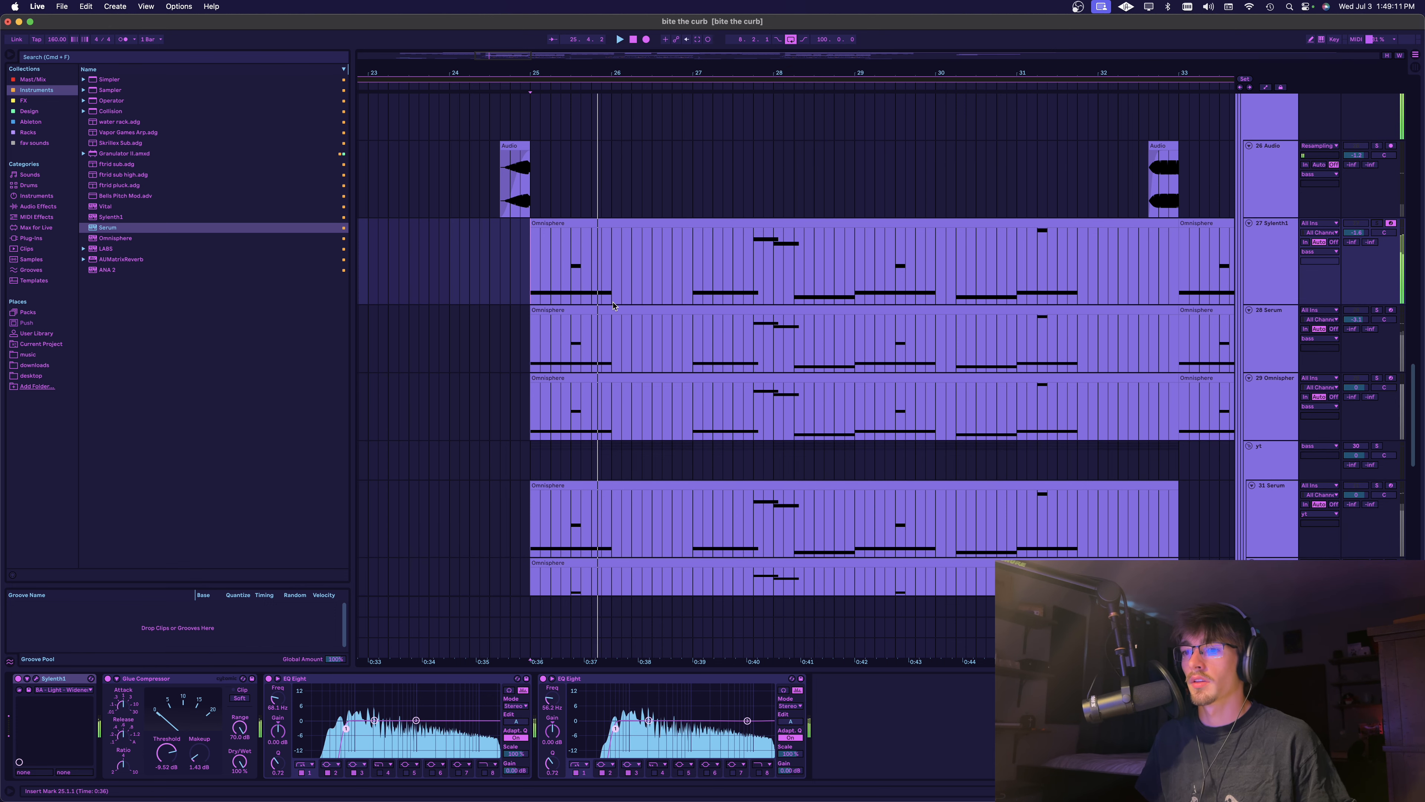
pyautogui.press('space')
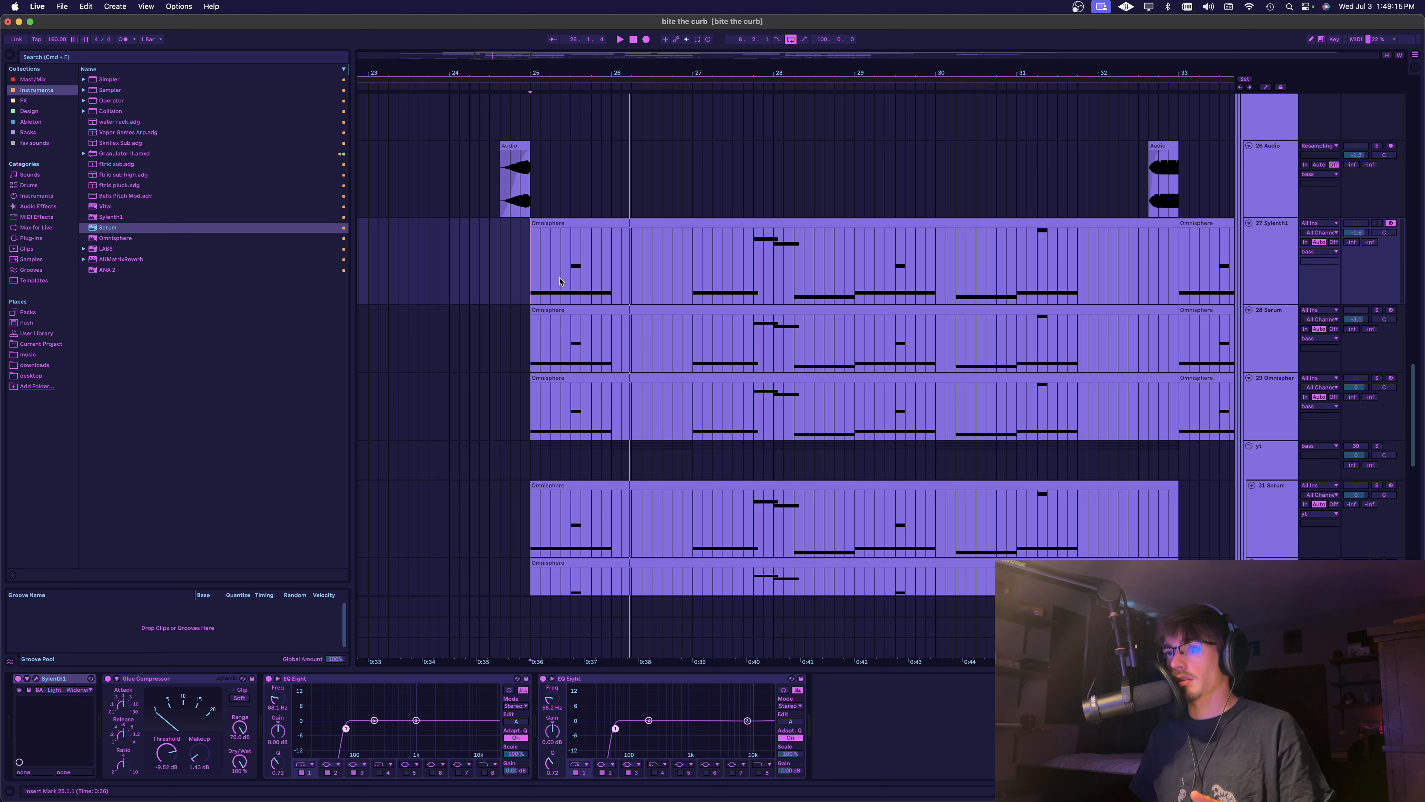
# Duplicate the last EQ Eight on the Sylenth1 track and lower the copy's high cut to 417 Hz while playing from bar 25
pyautogui.click(538, 285)
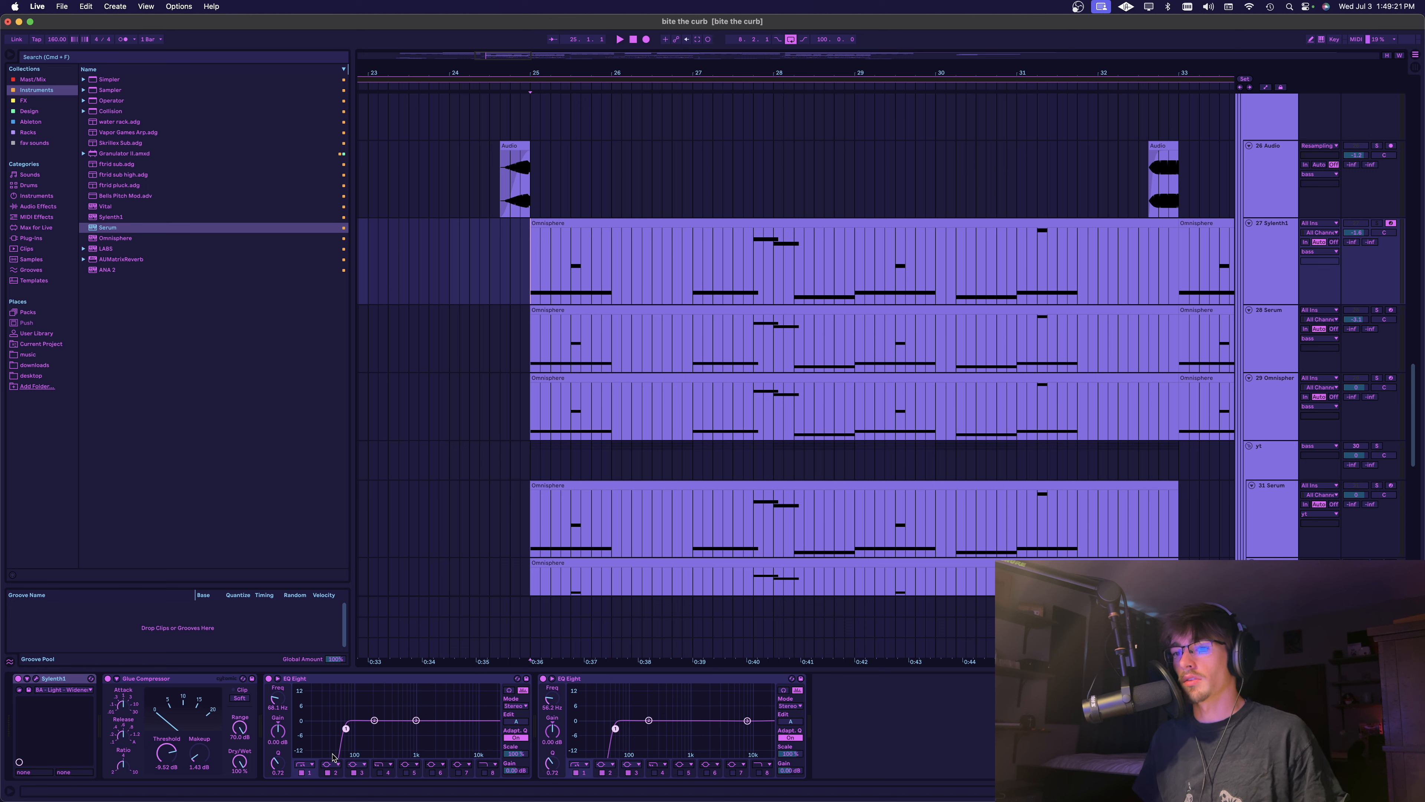
pyautogui.click(589, 694)
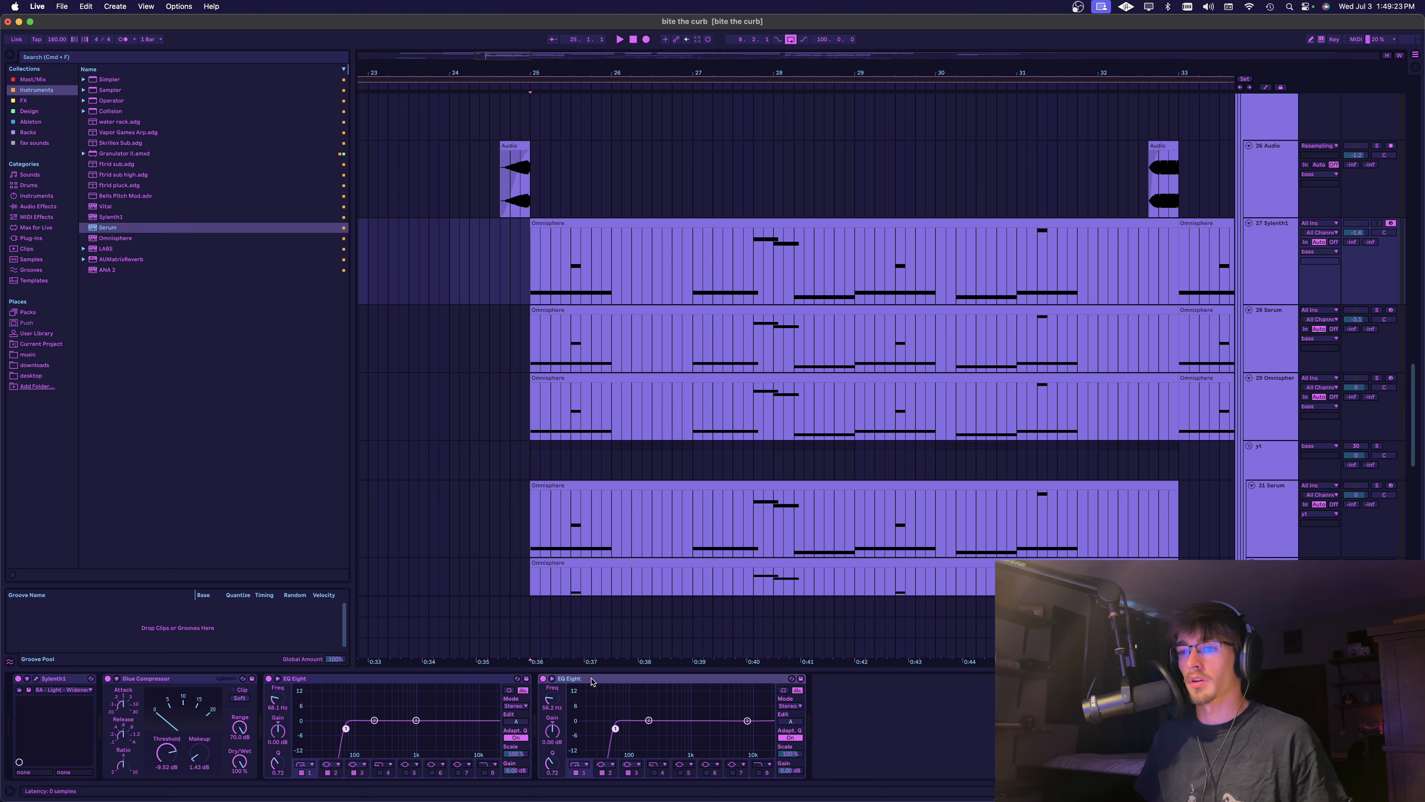
pyautogui.press('super+d')
pyautogui.click(928, 772)
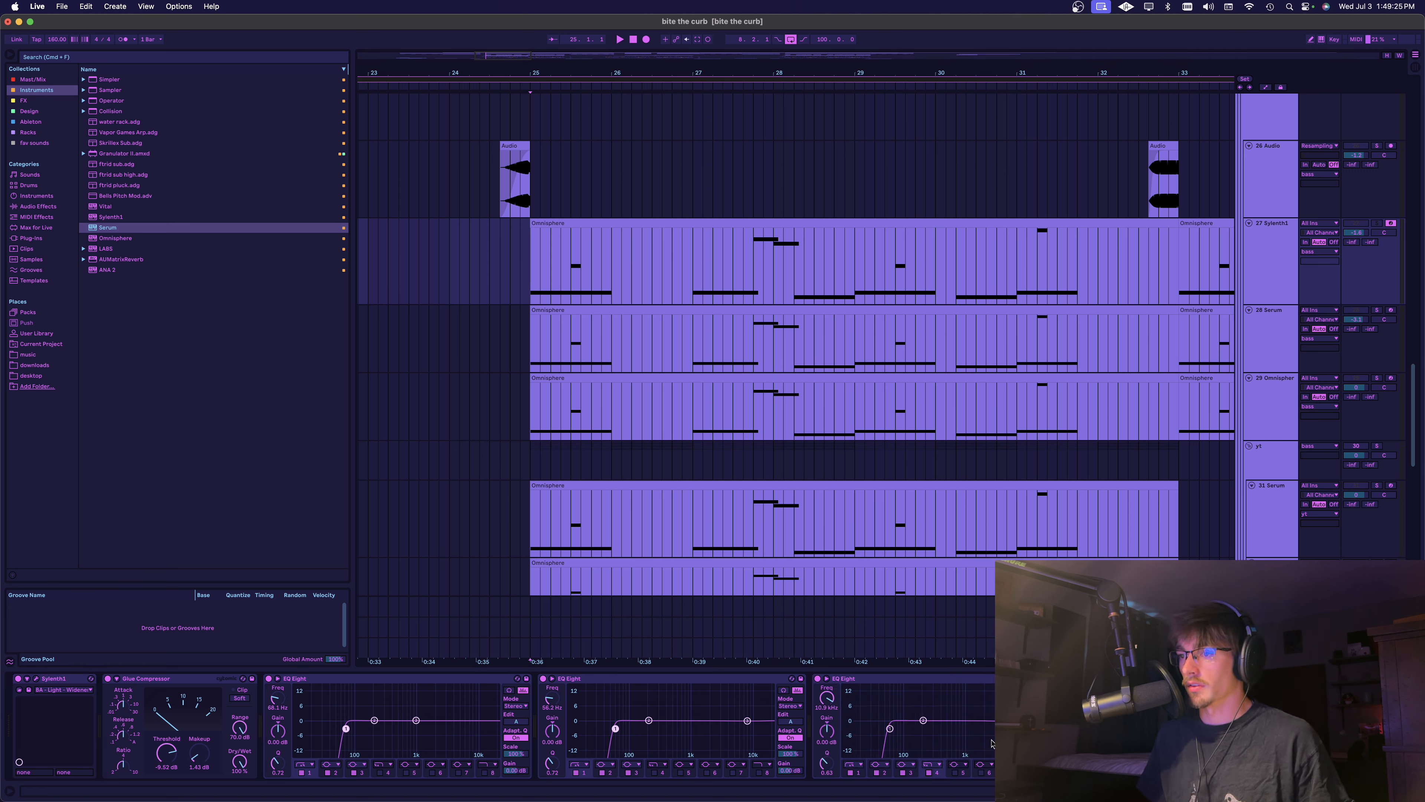
pyautogui.press('space')
pyautogui.moveTo(1029, 729); pyautogui.dragTo(942, 728)
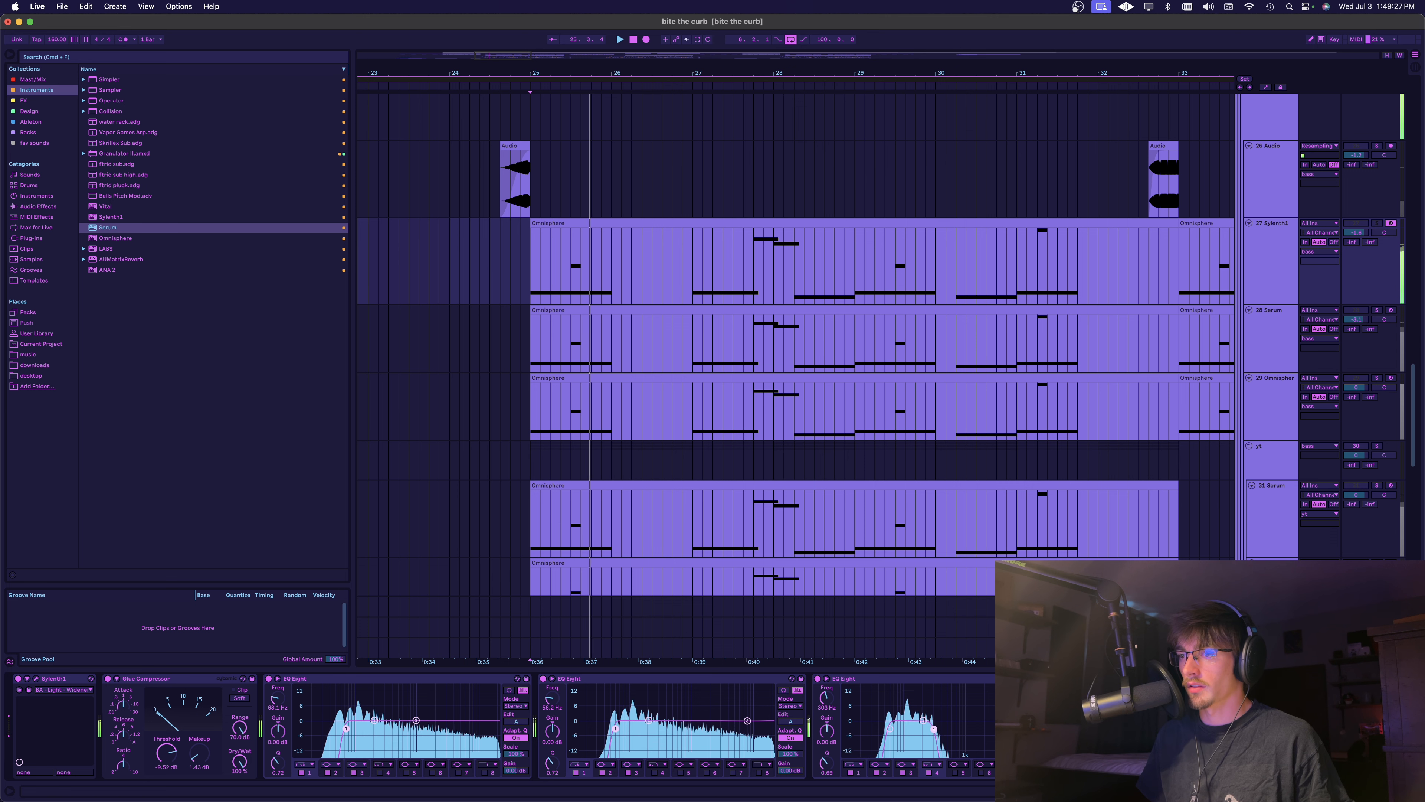
pyautogui.press('space')
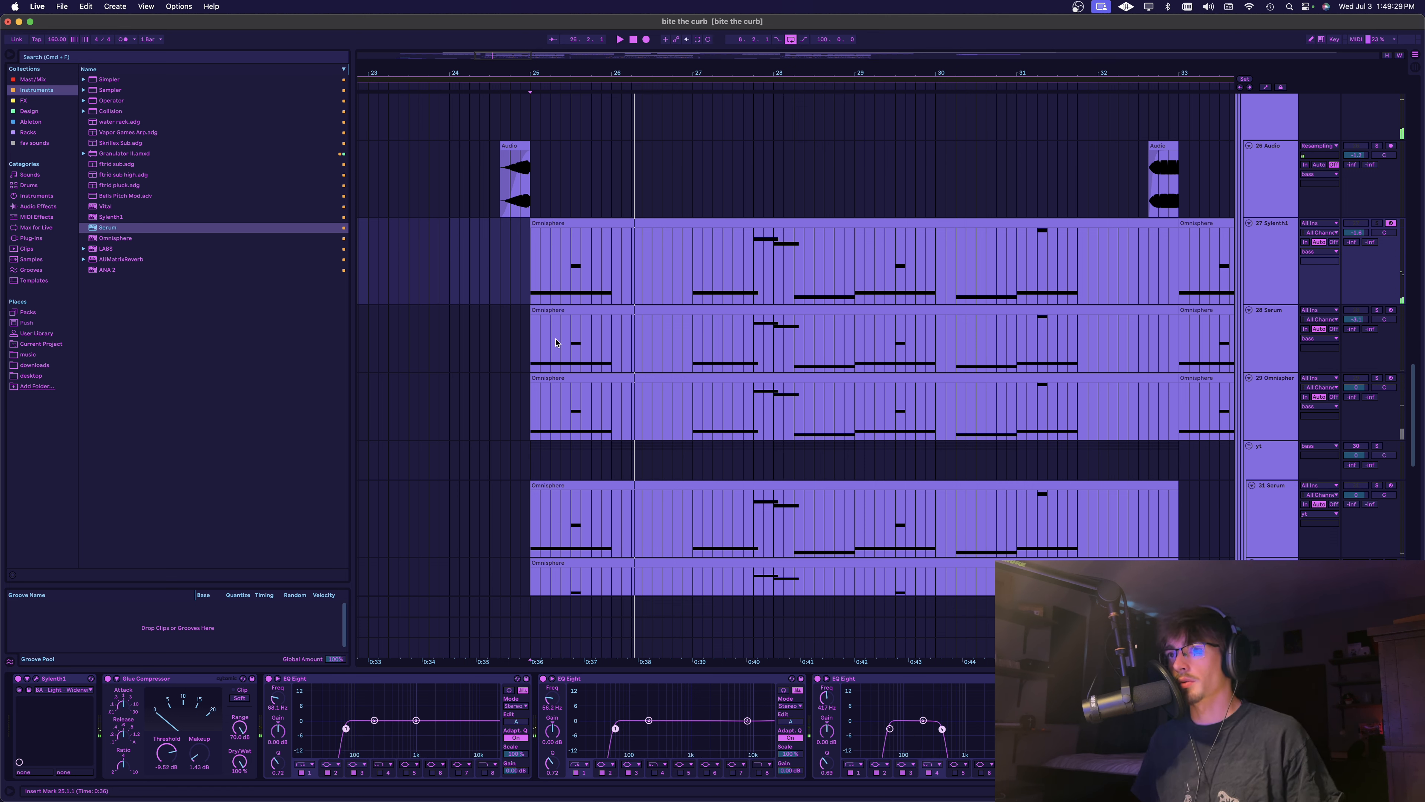
# Copy the 417 Hz EQ Eight from the Sylenth1 track to the end of the Serum track's chain, playing Serum from bar 25 before pasting
pyautogui.click(538, 359)
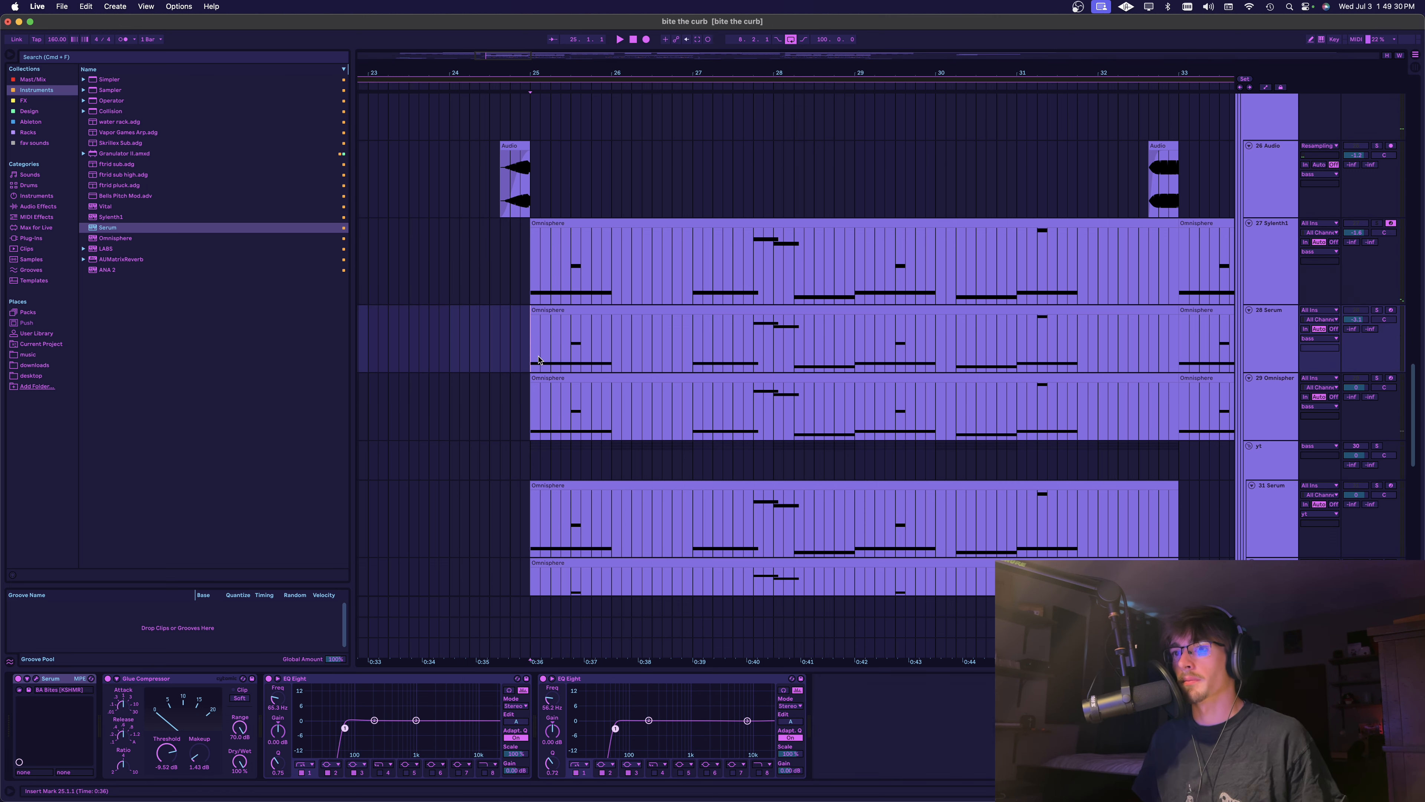
pyautogui.click(738, 288)
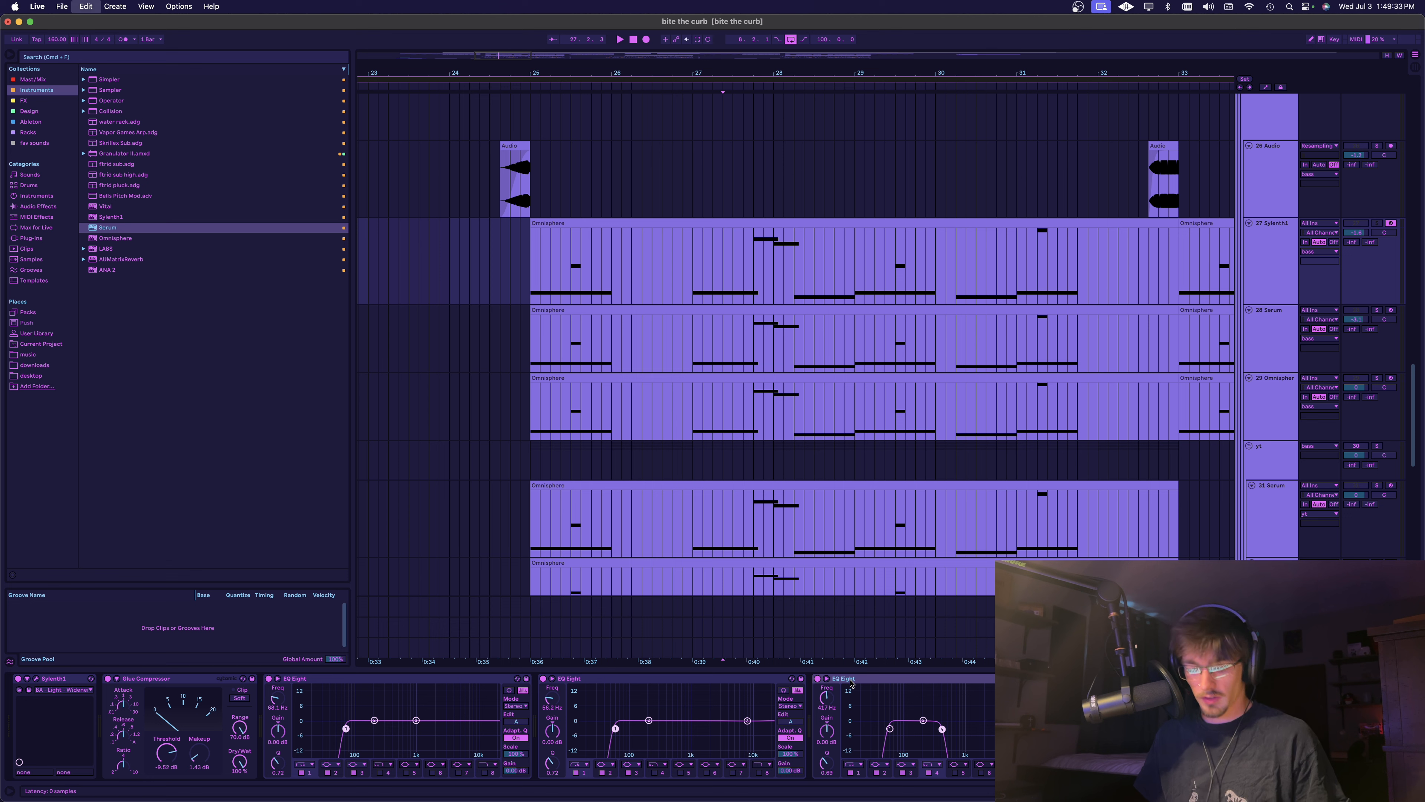
pyautogui.click(763, 337)
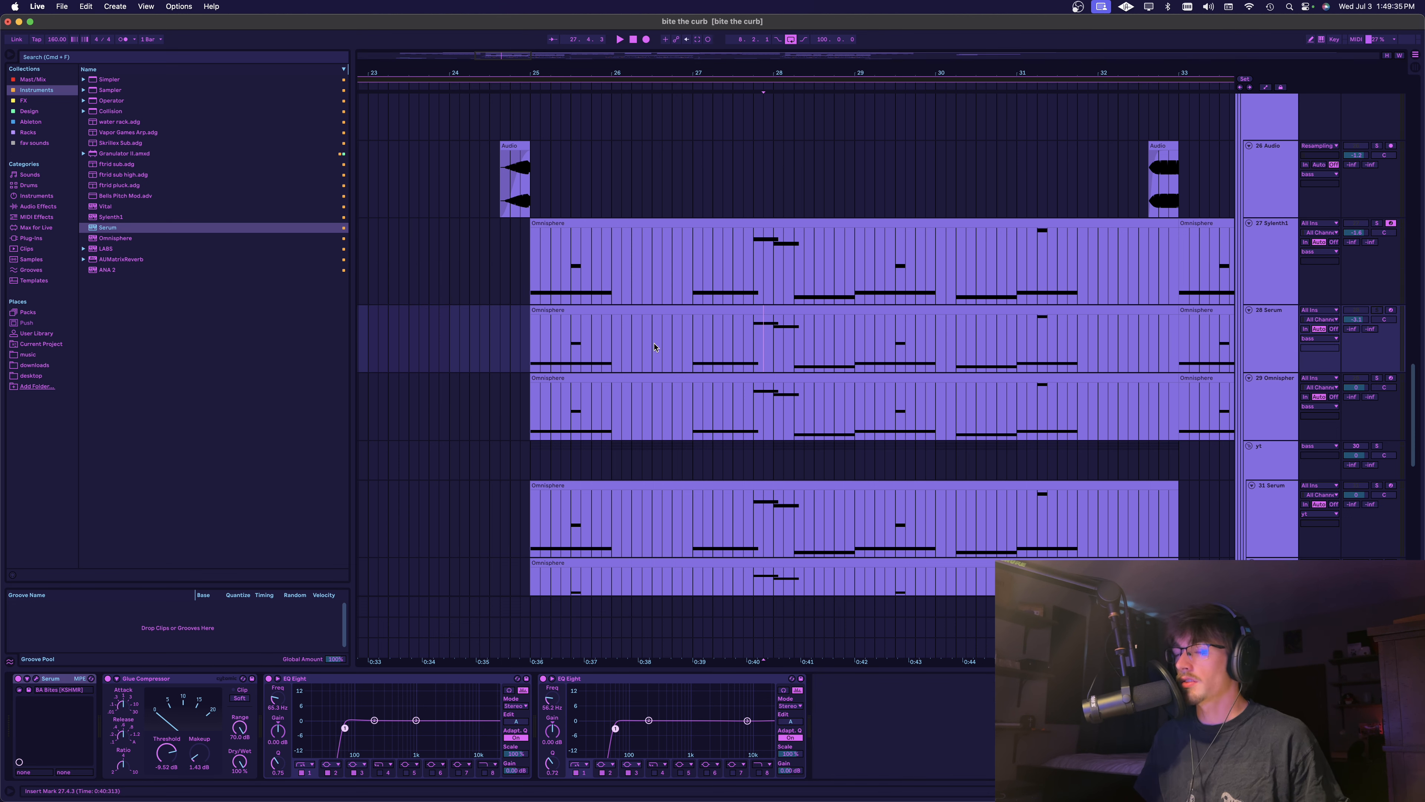
pyautogui.click(527, 355)
pyautogui.press('space')
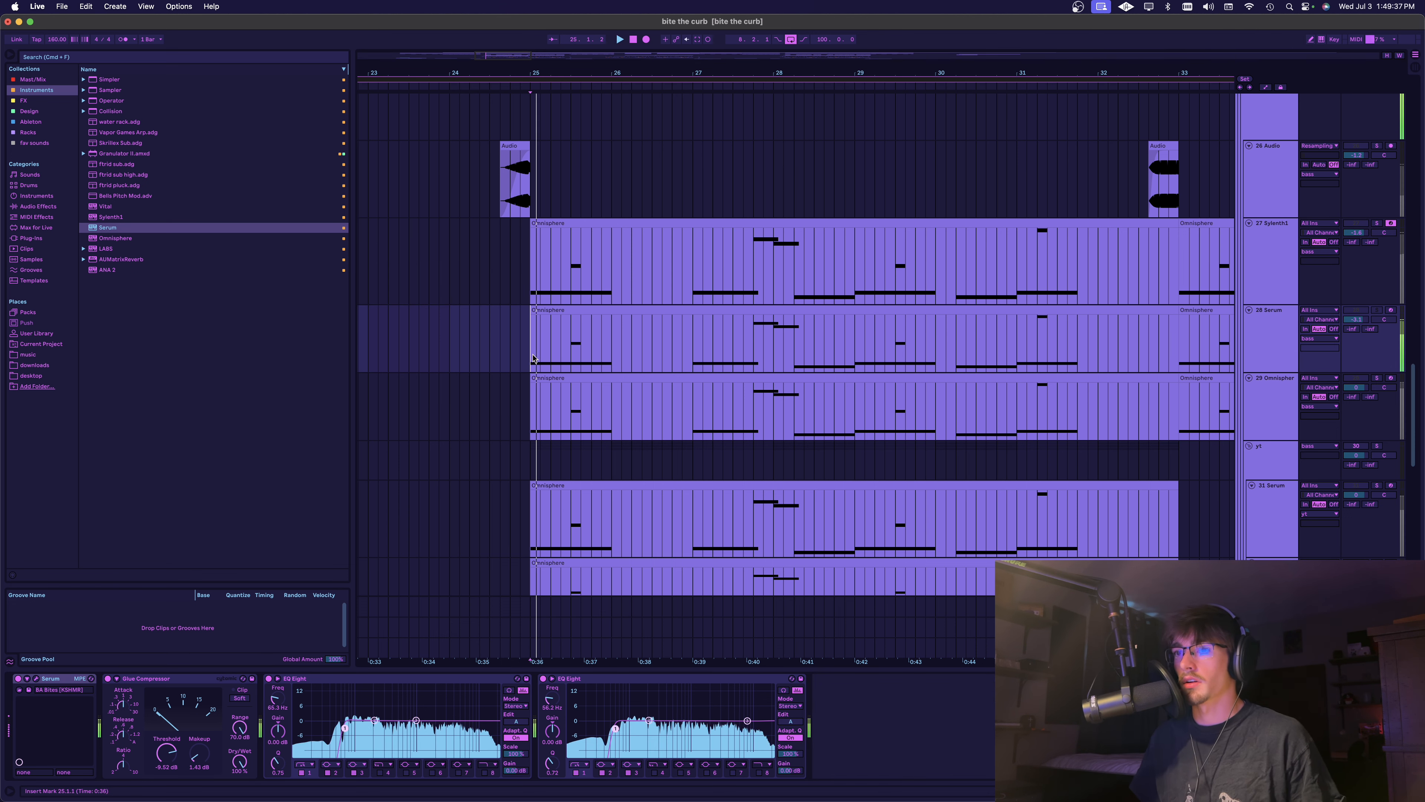
pyautogui.press('space')
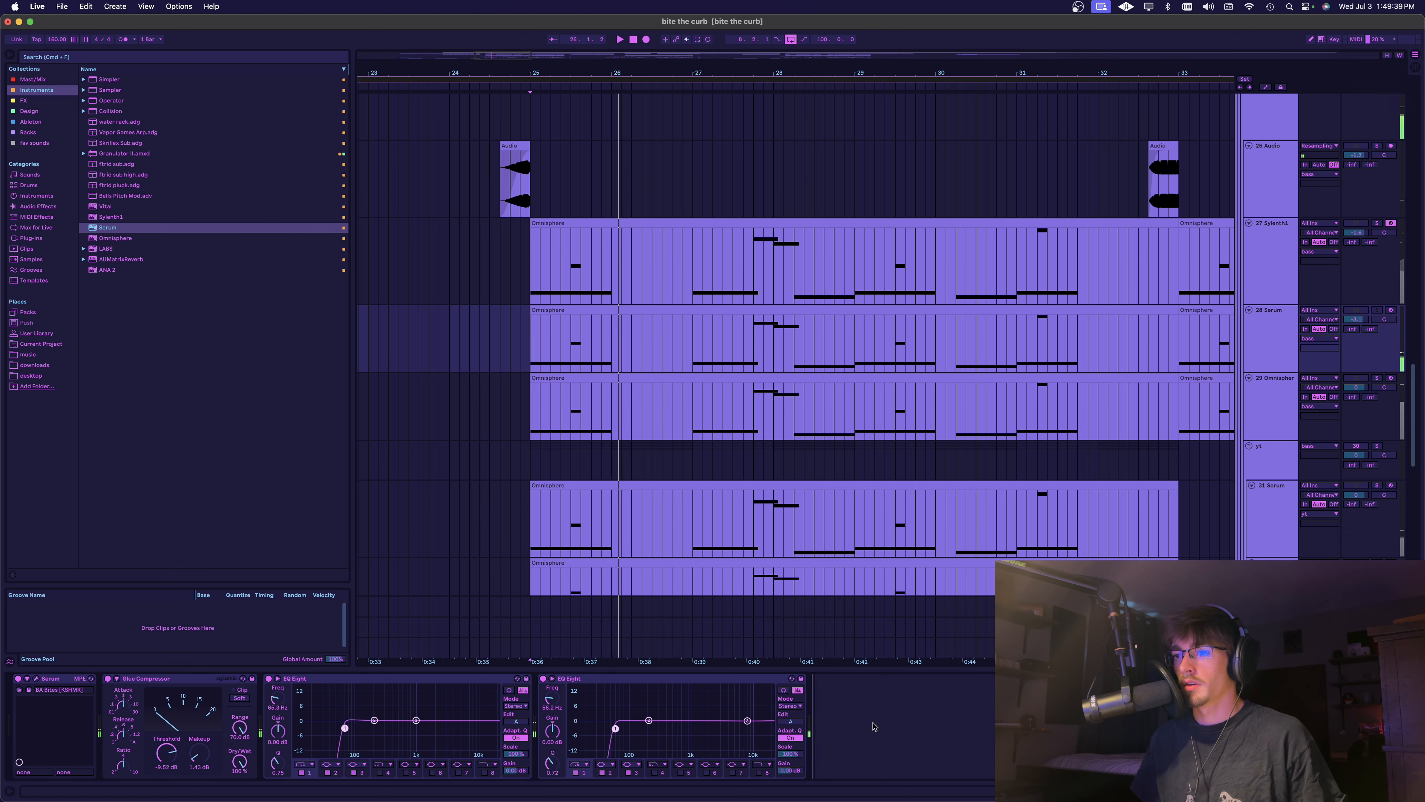
pyautogui.press('super+v')
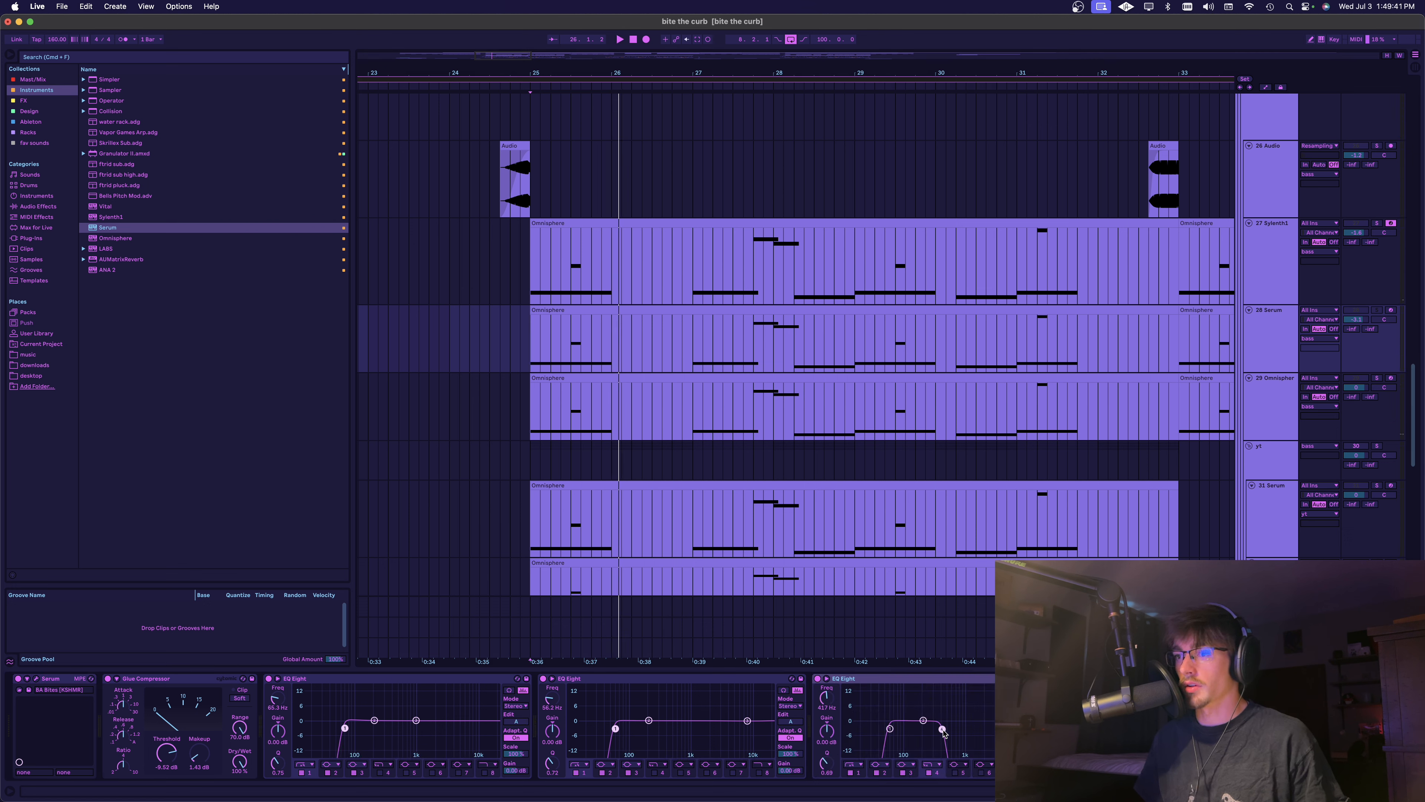
# Play the Serum track through the pasted EQ Eight and raise its high cut to 11.1 kHz
pyautogui.moveTo(943, 731); pyautogui.dragTo(942, 729)
pyautogui.press('space')
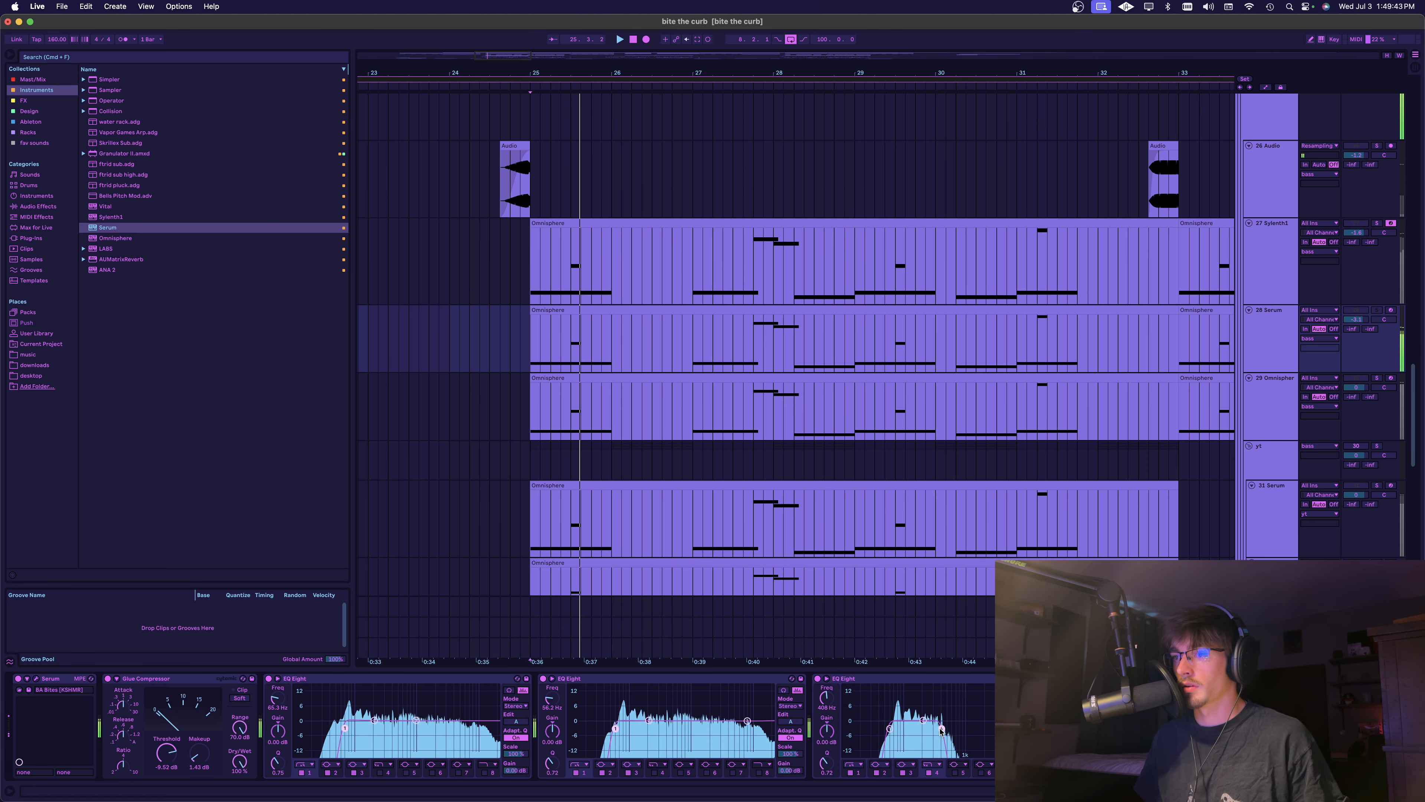
pyautogui.moveTo(1023, 728); pyautogui.dragTo(1029, 728)
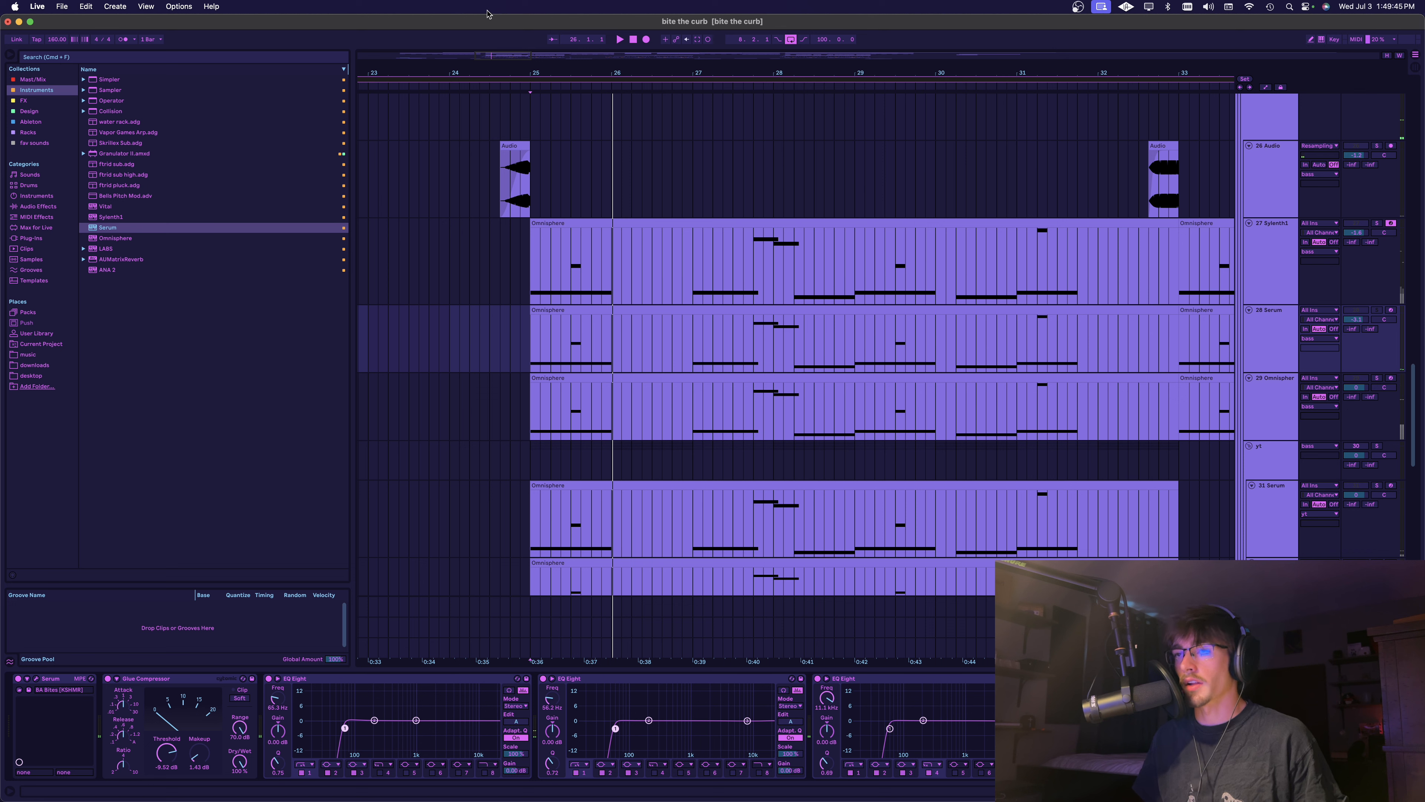
# Raise the low cut of the Serum track's third EQ Eight and play the track to hear its upper frequencies
pyautogui.moveTo(890, 728); pyautogui.dragTo(936, 727)
pyautogui.press('space')
pyautogui.press('space')
pyautogui.press('space')
pyautogui.press('space')
pyautogui.press('space')
# Play the soloed Omnisphere bass track from bar 25 and check its spectrum in the EQ Eight
pyautogui.click(478, 404)
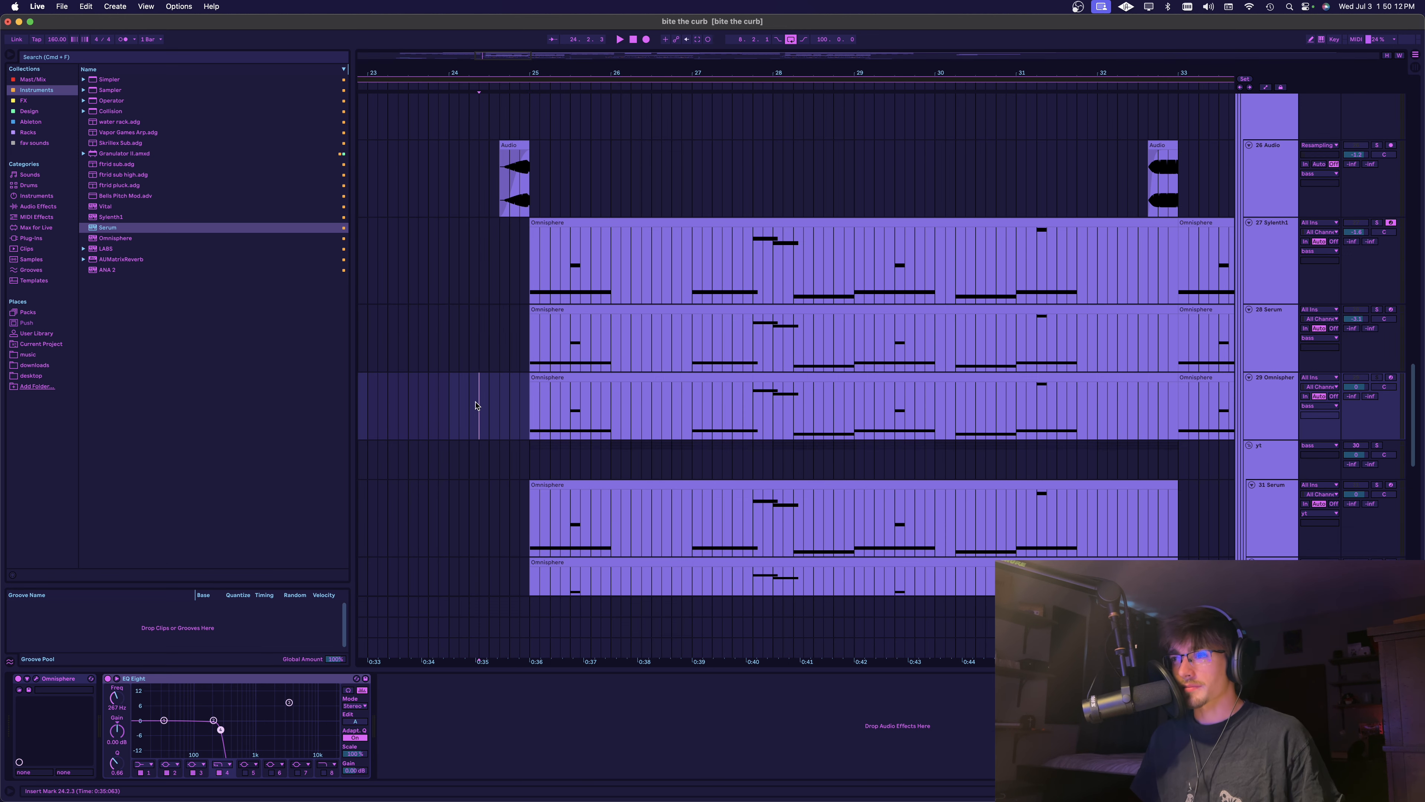
pyautogui.click(529, 408)
pyautogui.hotkey('alt', '+')
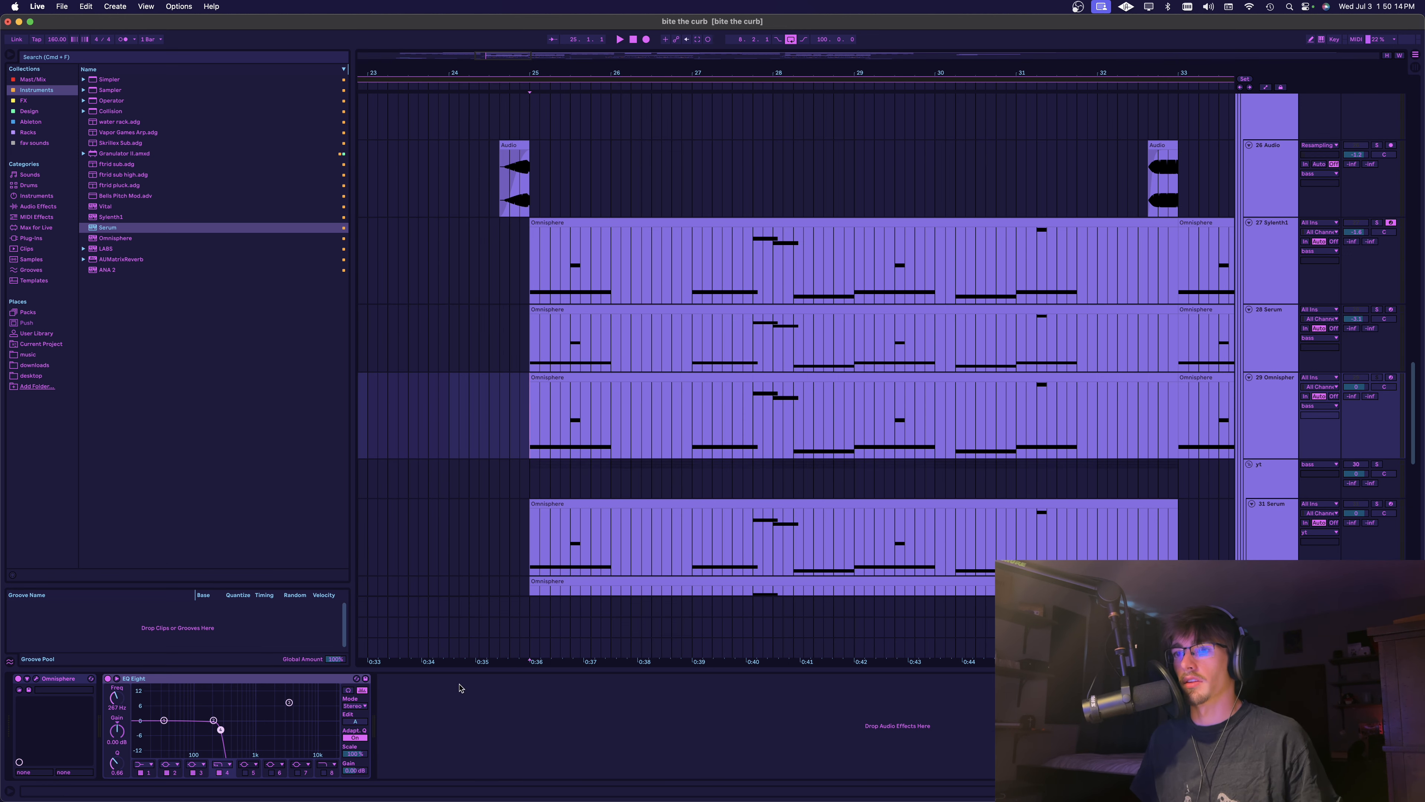
pyautogui.press('space')
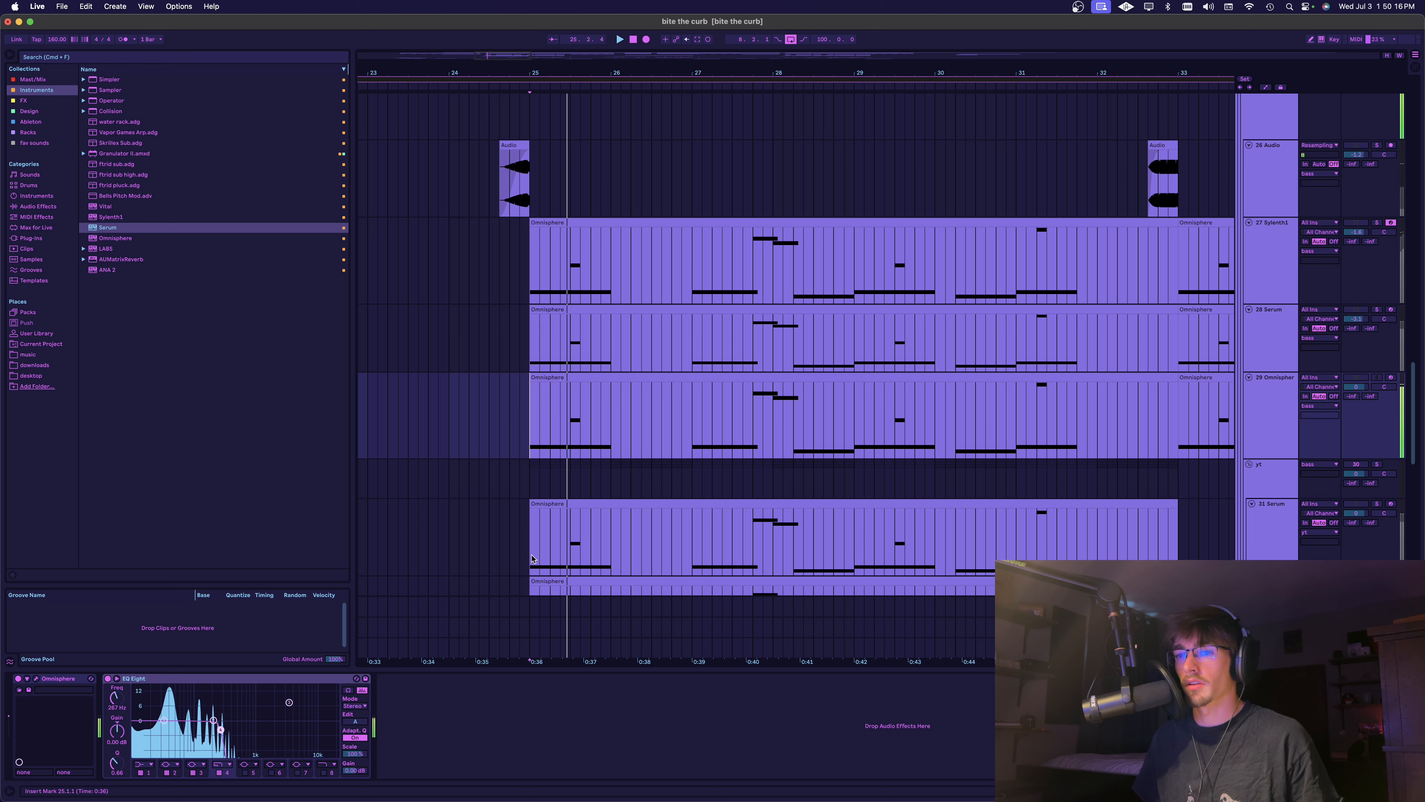
pyautogui.press('space')
pyautogui.press('space')
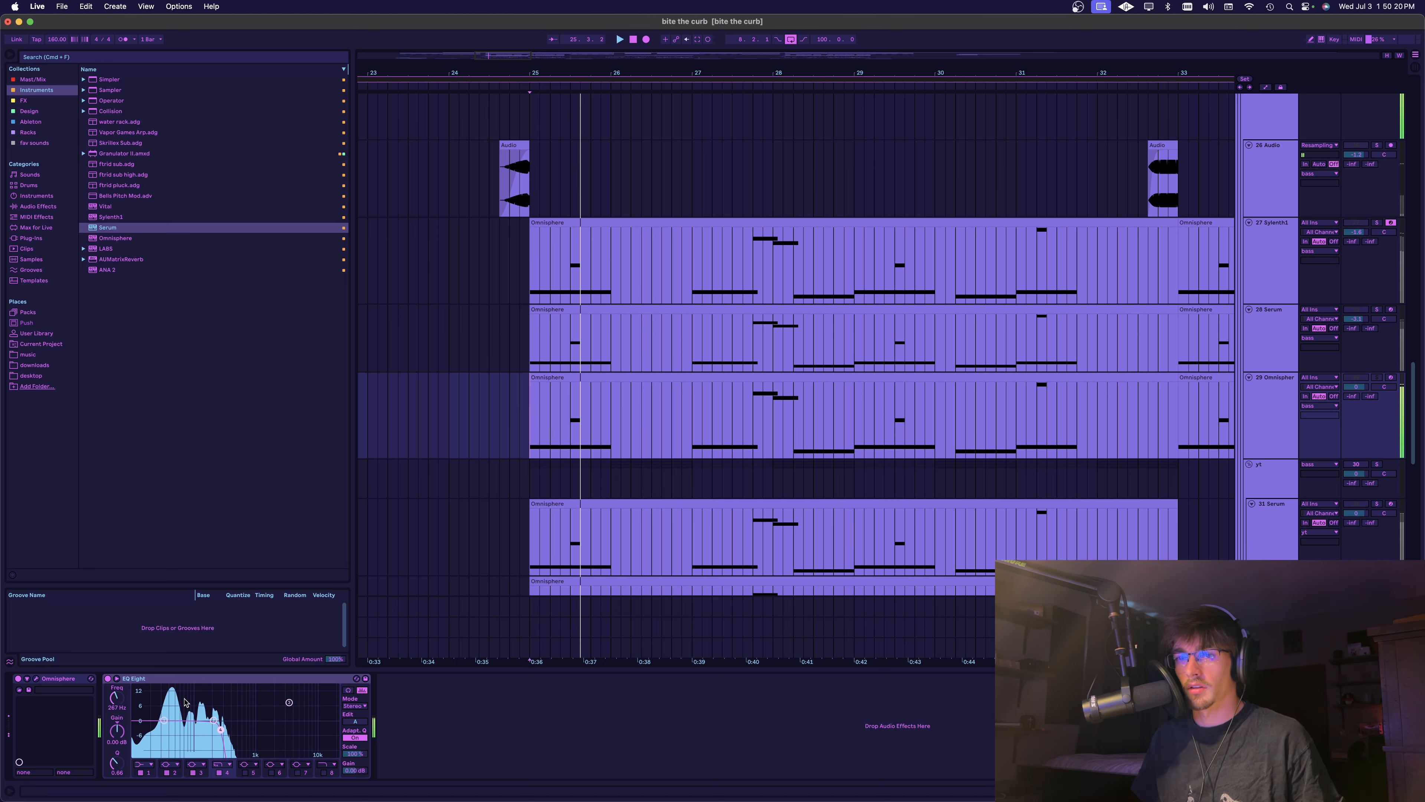
pyautogui.press('space')
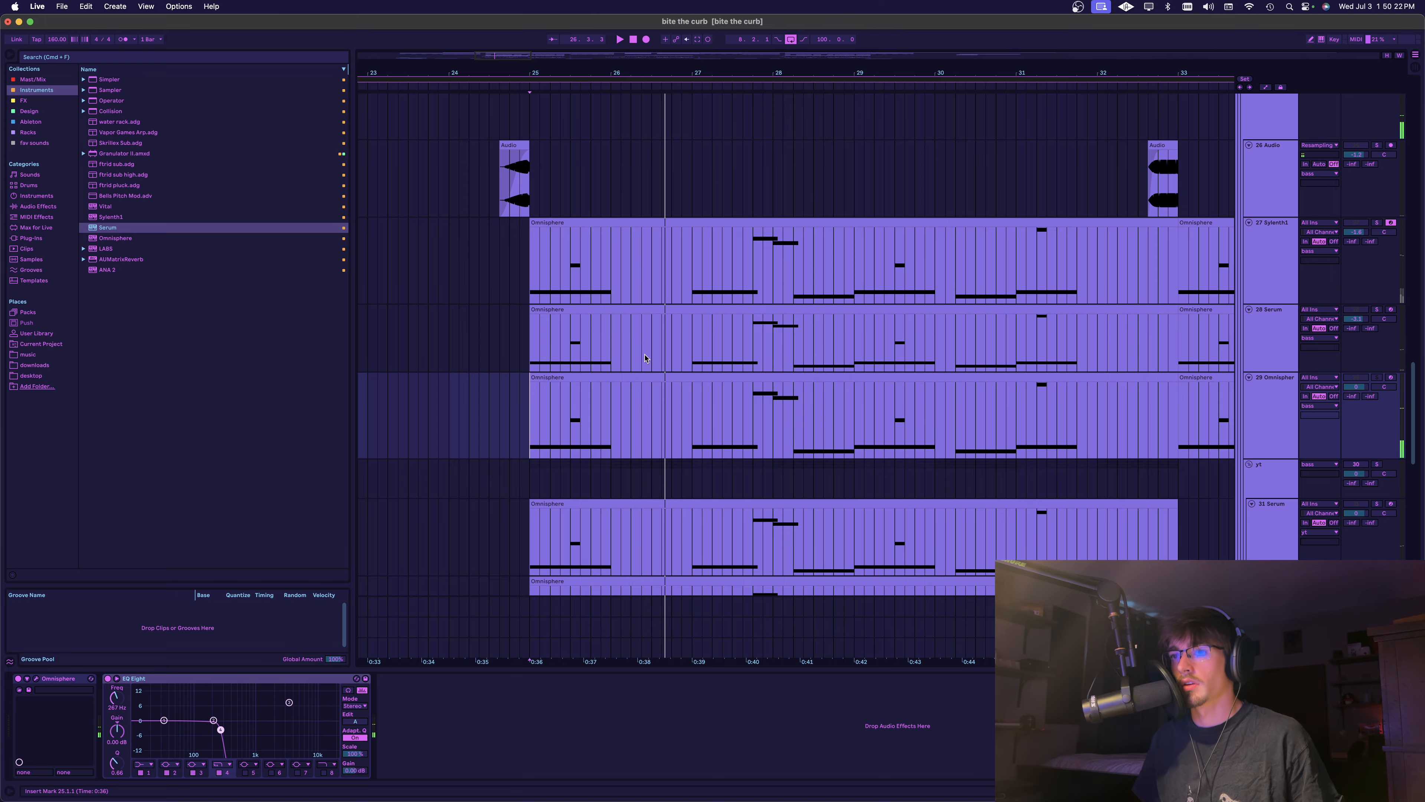
# Solo the bass group, play it from bar 25 and check its ClassicClipper settings
pyautogui.scroll(3, 670, 434)
pyautogui.hscroll(3, 670, 434)
pyautogui.scroll(-2, 671, 434)
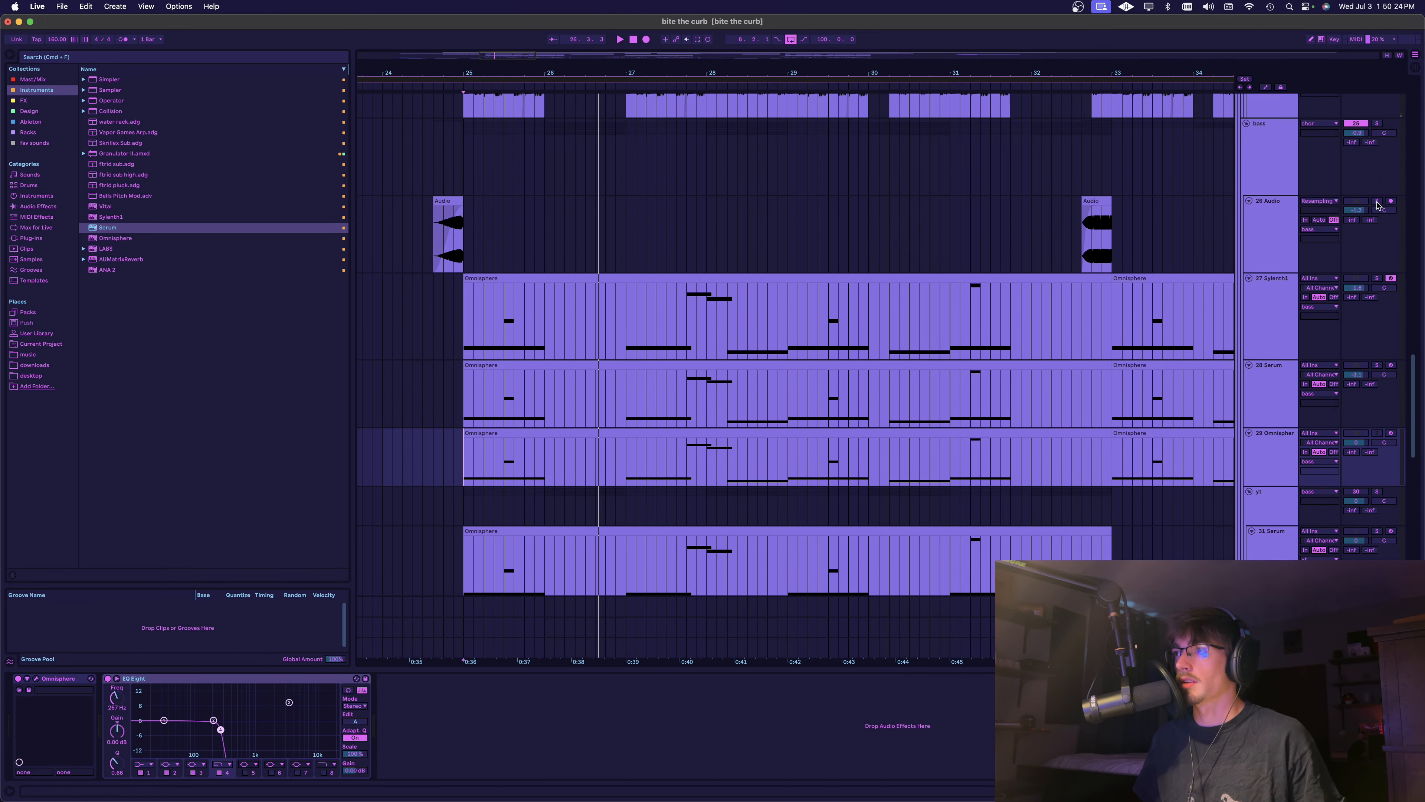
pyautogui.click(1369, 115)
pyautogui.press('space')
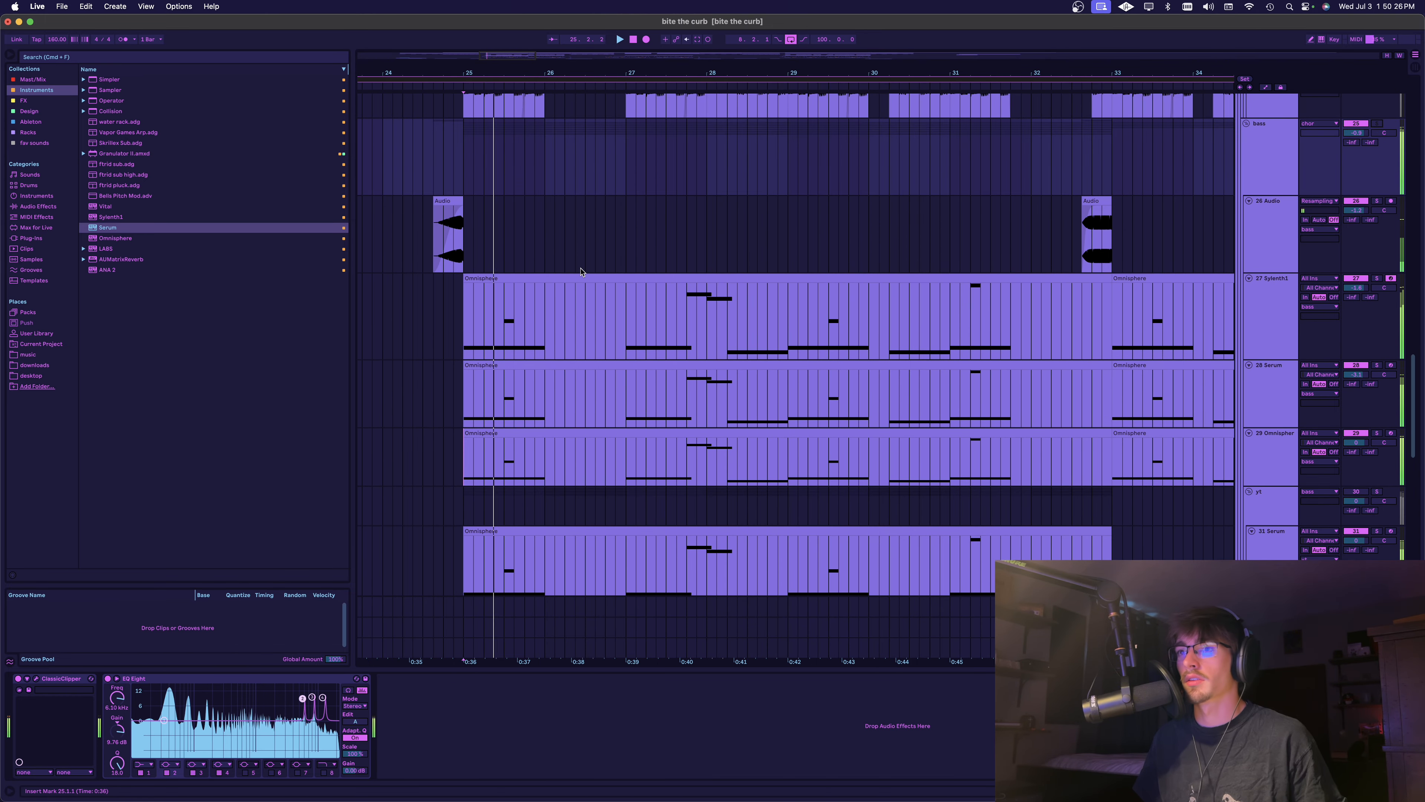
pyautogui.scroll(-2, 576, 276)
pyautogui.scroll(3, 577, 276)
pyautogui.scroll(-4, 577, 225)
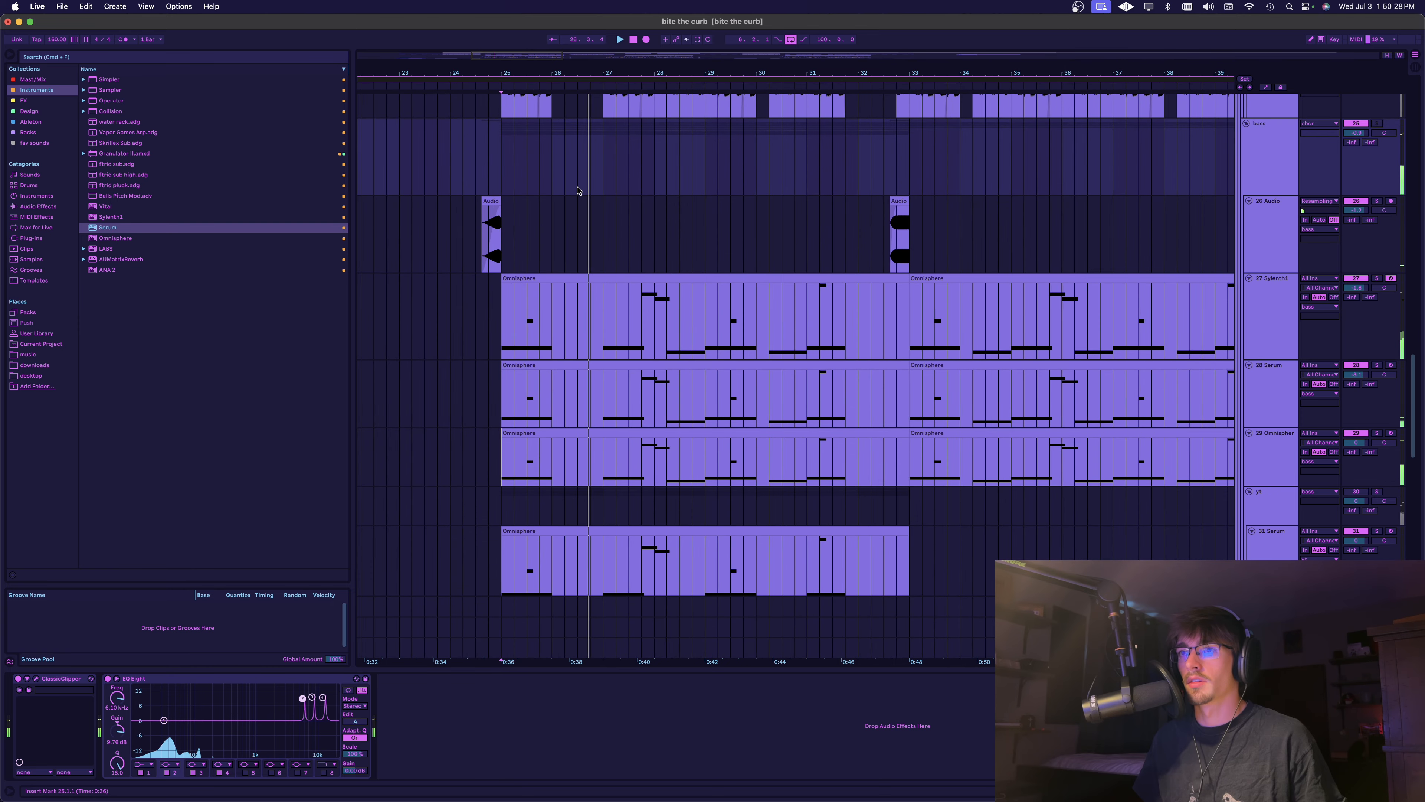
pyautogui.press('space')
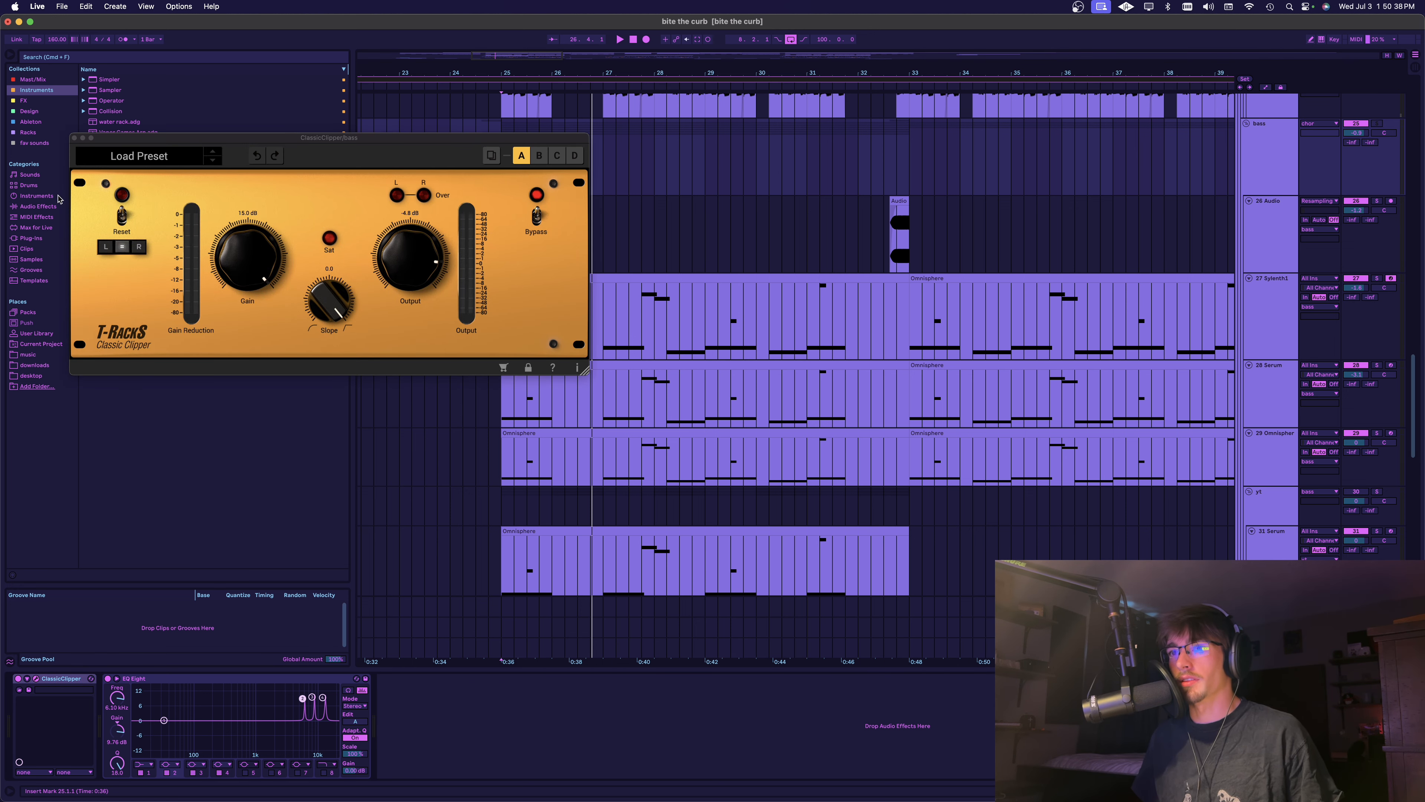
pyautogui.click(72, 138)
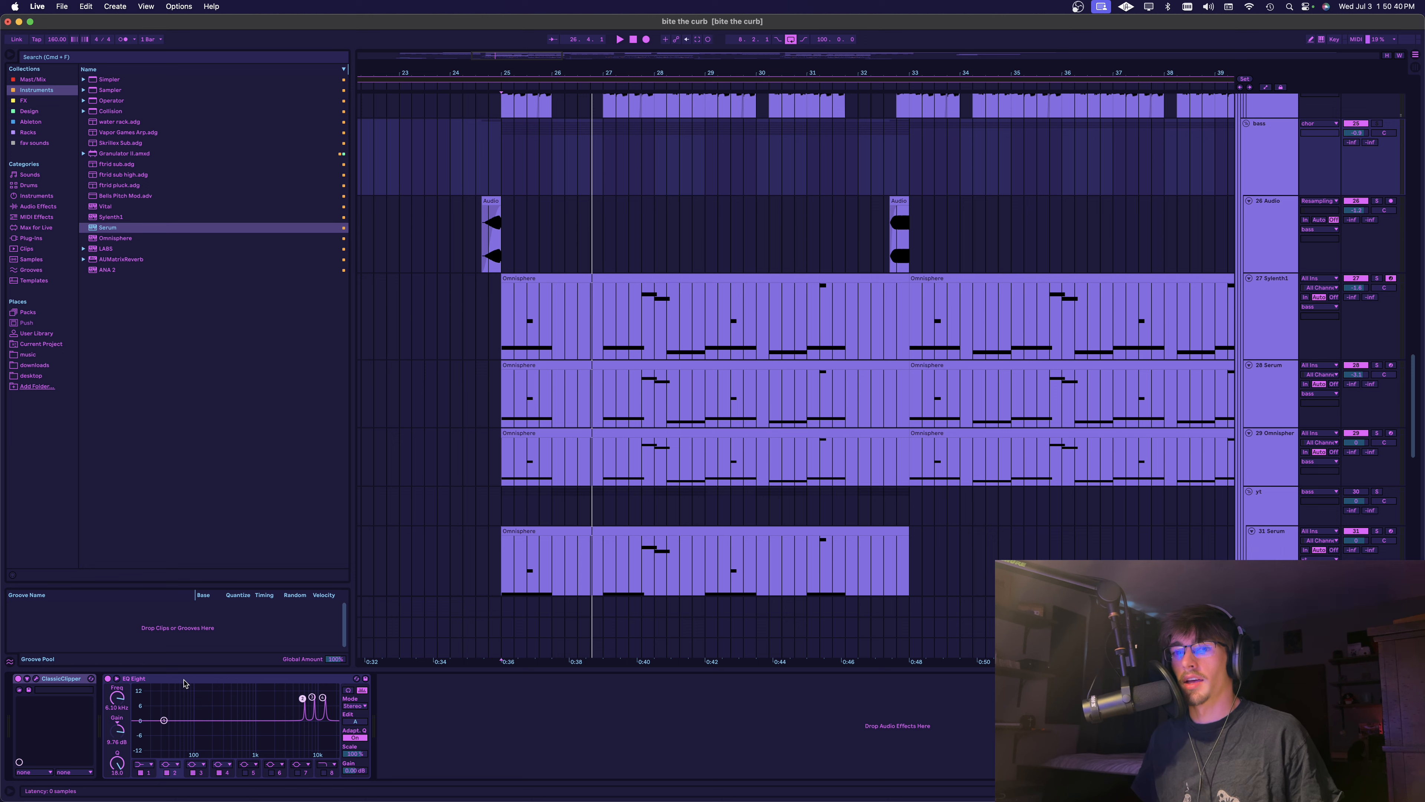
# Add an EQ Eight after the existing one on the bass group and boost a band at about 2.90 kHz
pyautogui.click(208, 683)
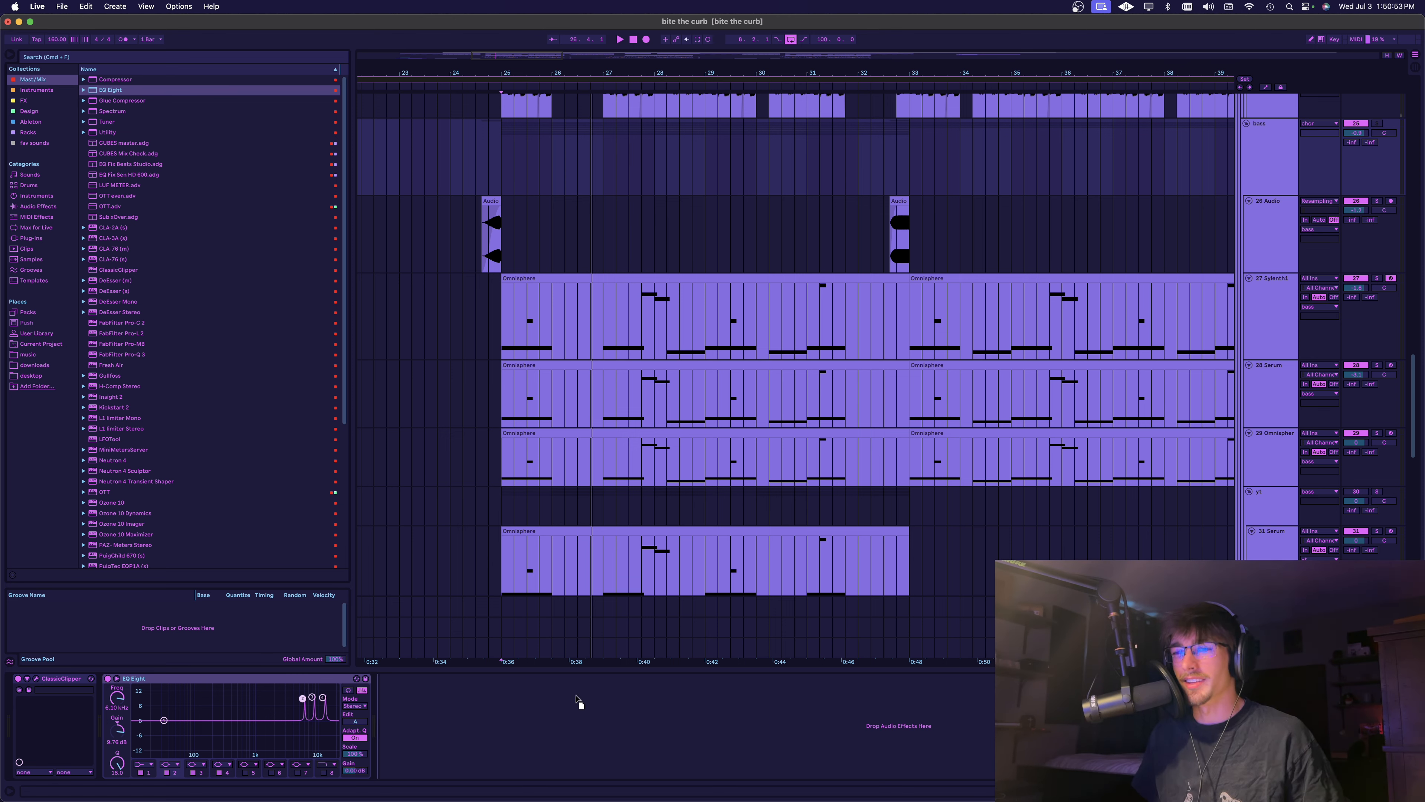
pyautogui.moveTo(576, 699); pyautogui.dragTo(557, 687)
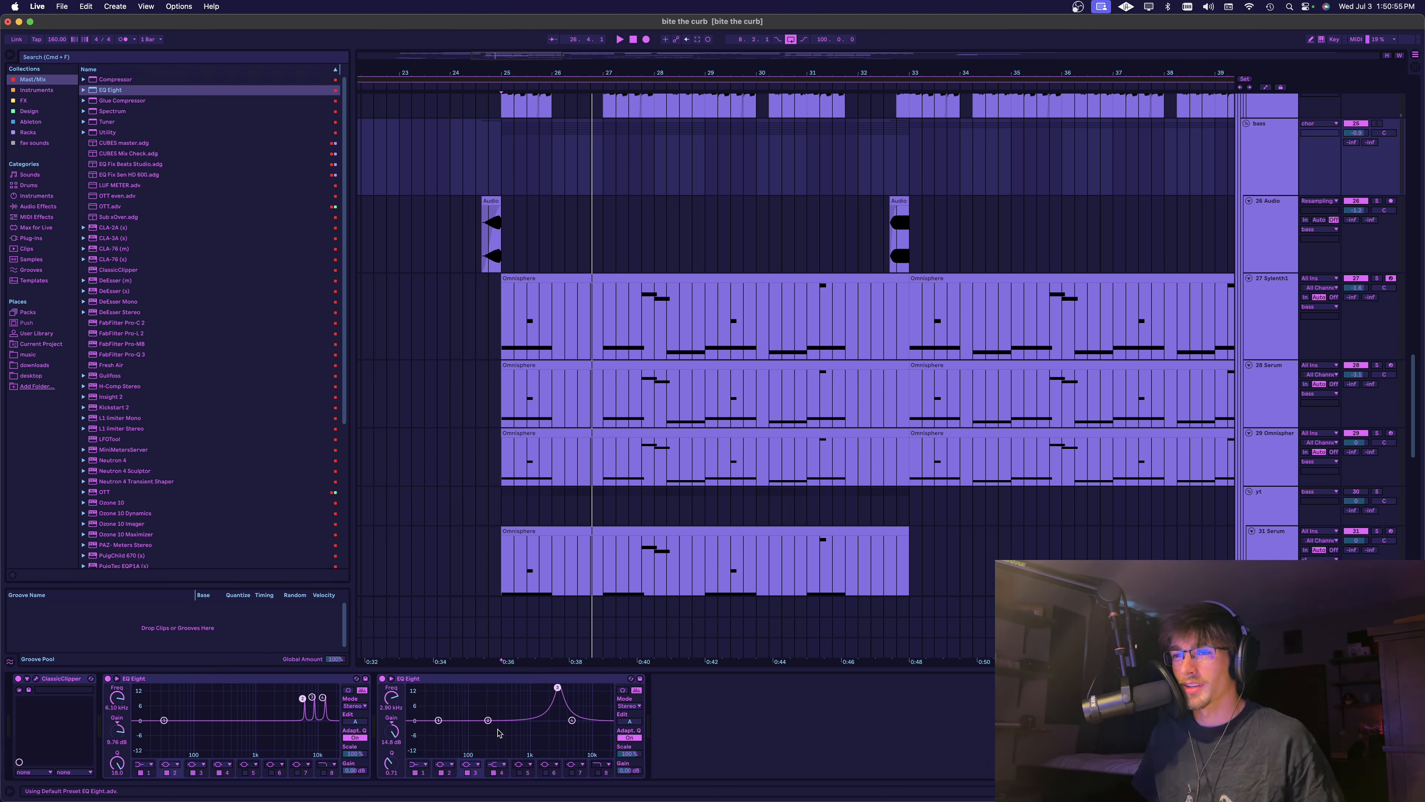
# Boost two more bands beside the first in the bass group's second EQ Eight and narrow all three peaks
pyautogui.moveTo(488, 720); pyautogui.dragTo(531, 686)
pyautogui.click(438, 721)
pyautogui.click(521, 774)
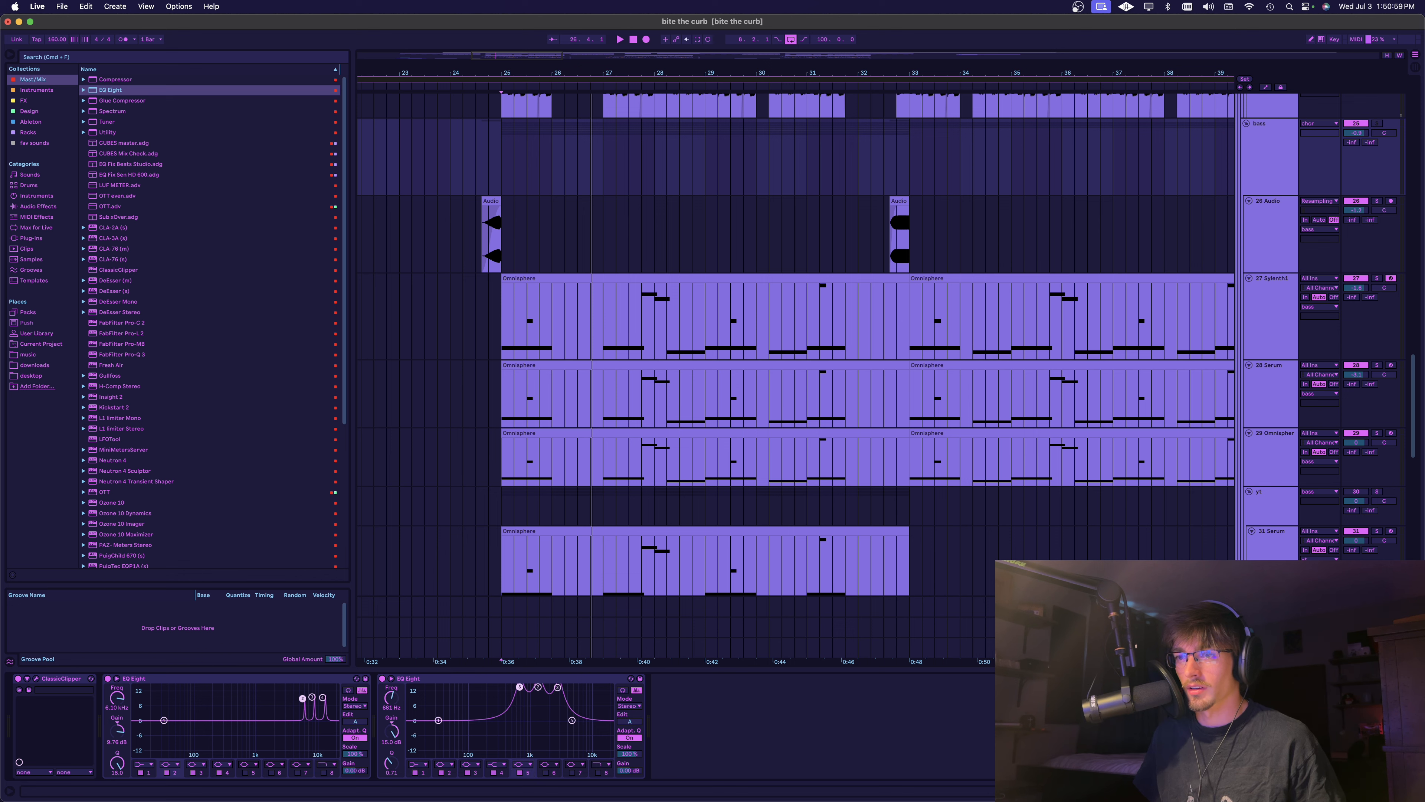
pyautogui.moveTo(390, 750); pyautogui.dragTo(390, 694)
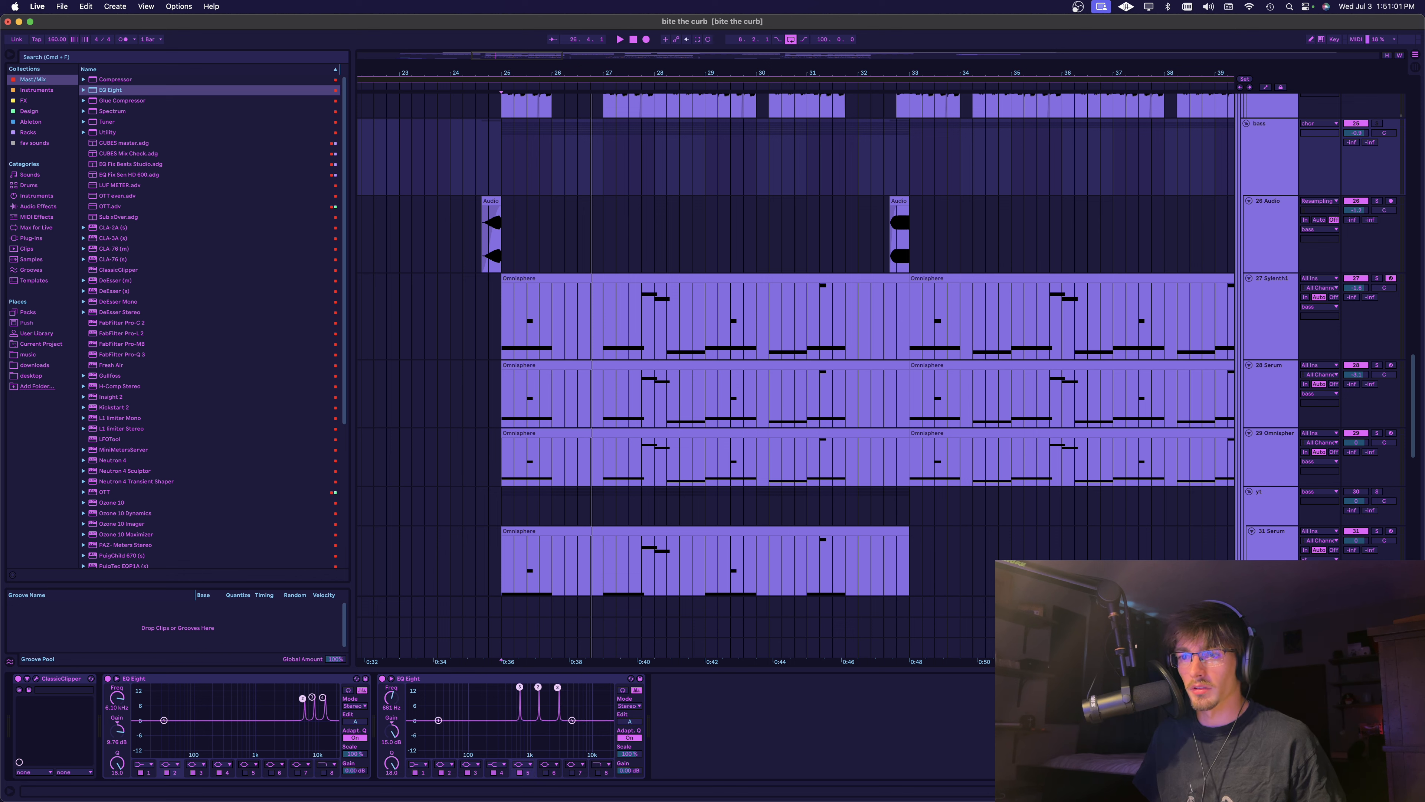
# Shift the three narrow boosts up to about 7 kHz and above, and delete this second EQ Eight from the bass group
pyautogui.scroll(5, 394, 706)
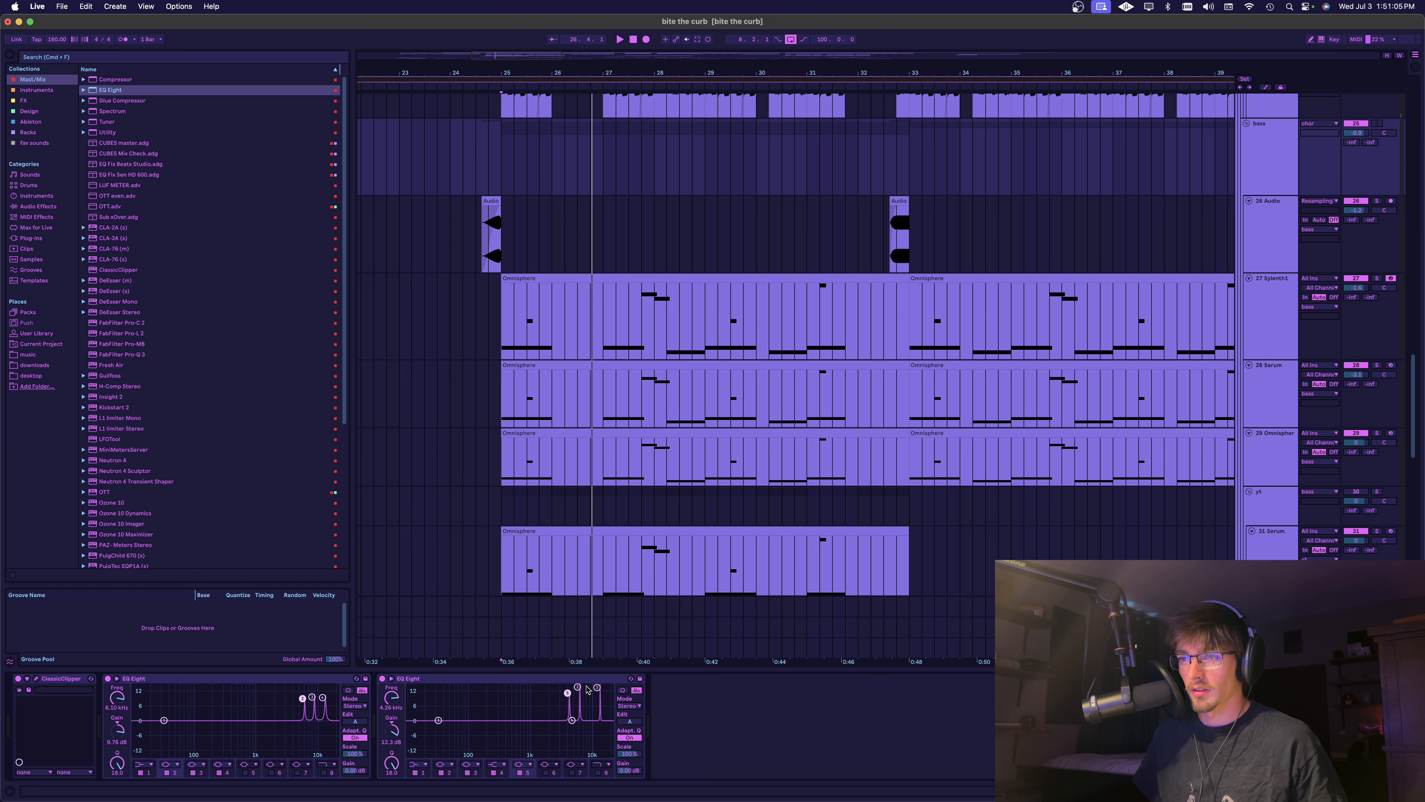
pyautogui.moveTo(596, 687); pyautogui.dragTo(595, 687)
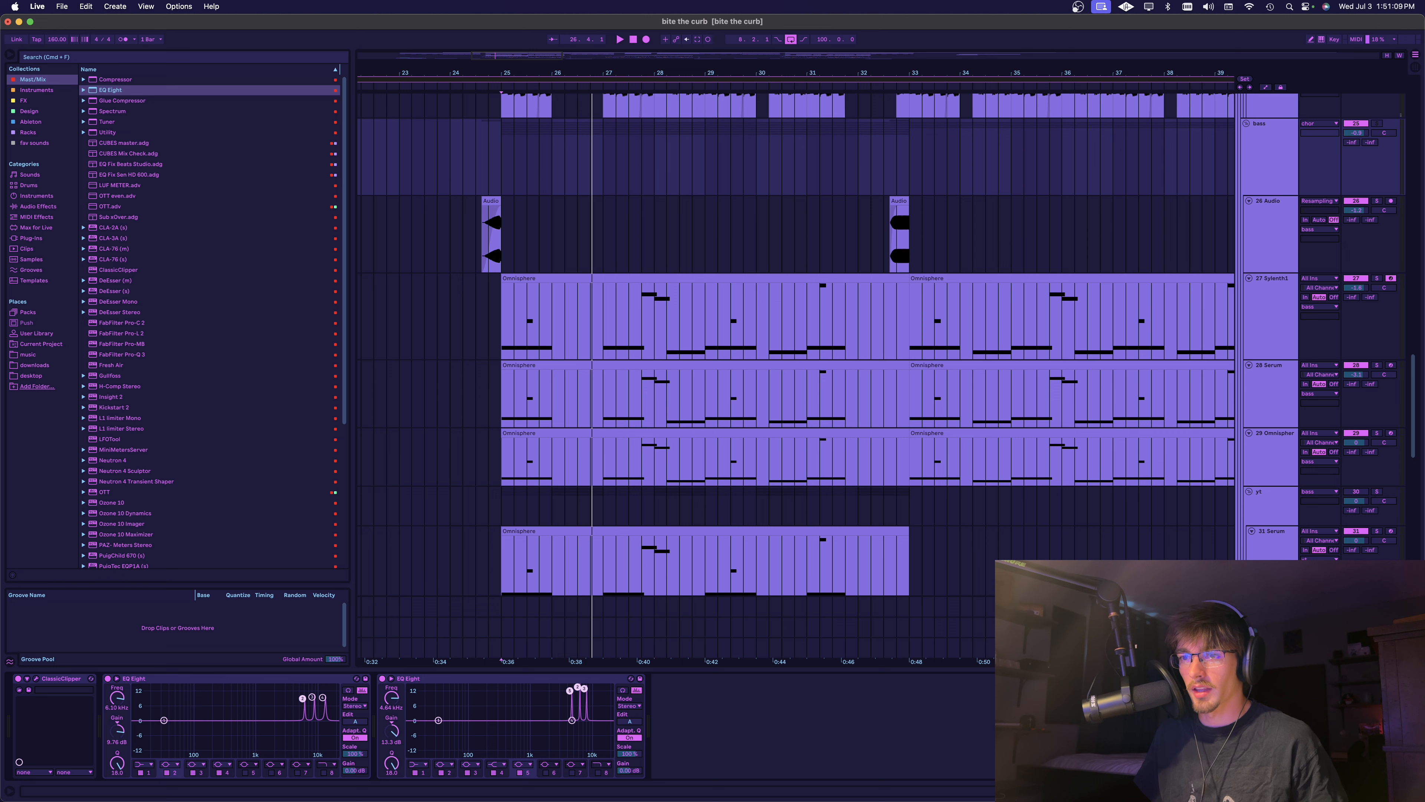
pyautogui.moveTo(391, 698)
pyautogui.mouseDown()
pyautogui.moveTo(391, 679)
pyautogui.moveTo(391, 715)
pyautogui.moveTo(391, 697)
pyautogui.mouseUp()
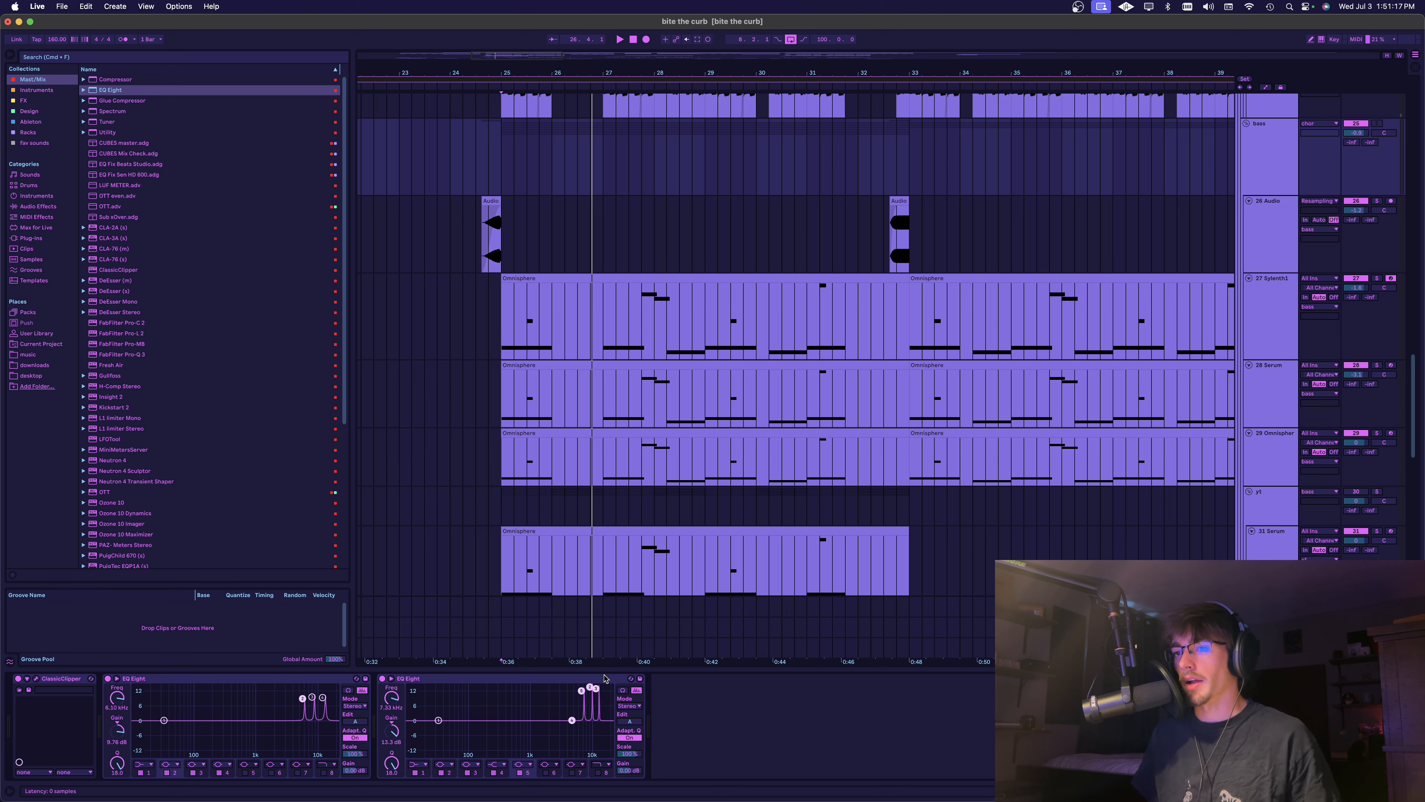
pyautogui.click(565, 680)
pyautogui.press('Delete')
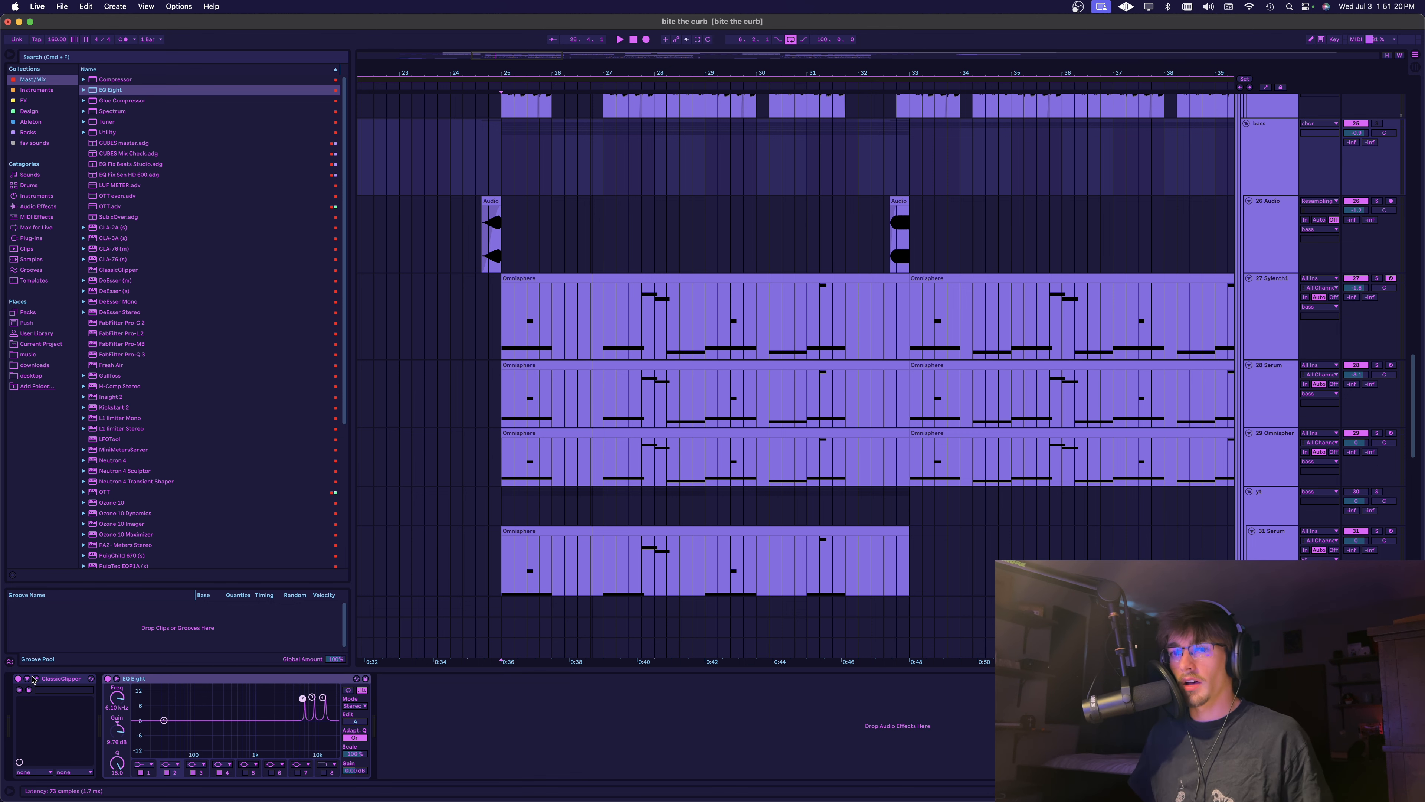
# Open the bass group's ClassicClipper and play the bass from bar 25 to hear it through the clipper
pyautogui.click(19, 689)
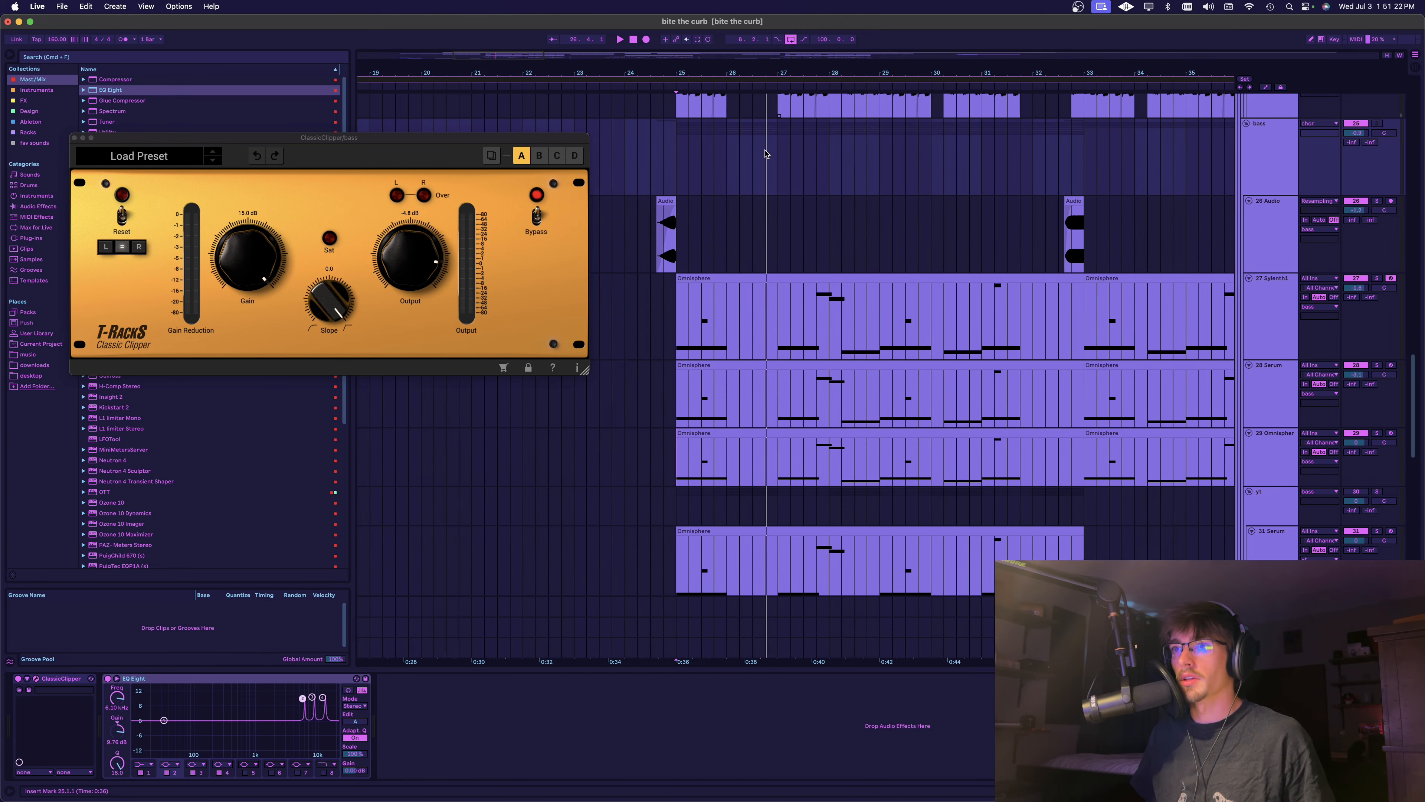
pyautogui.press('space')
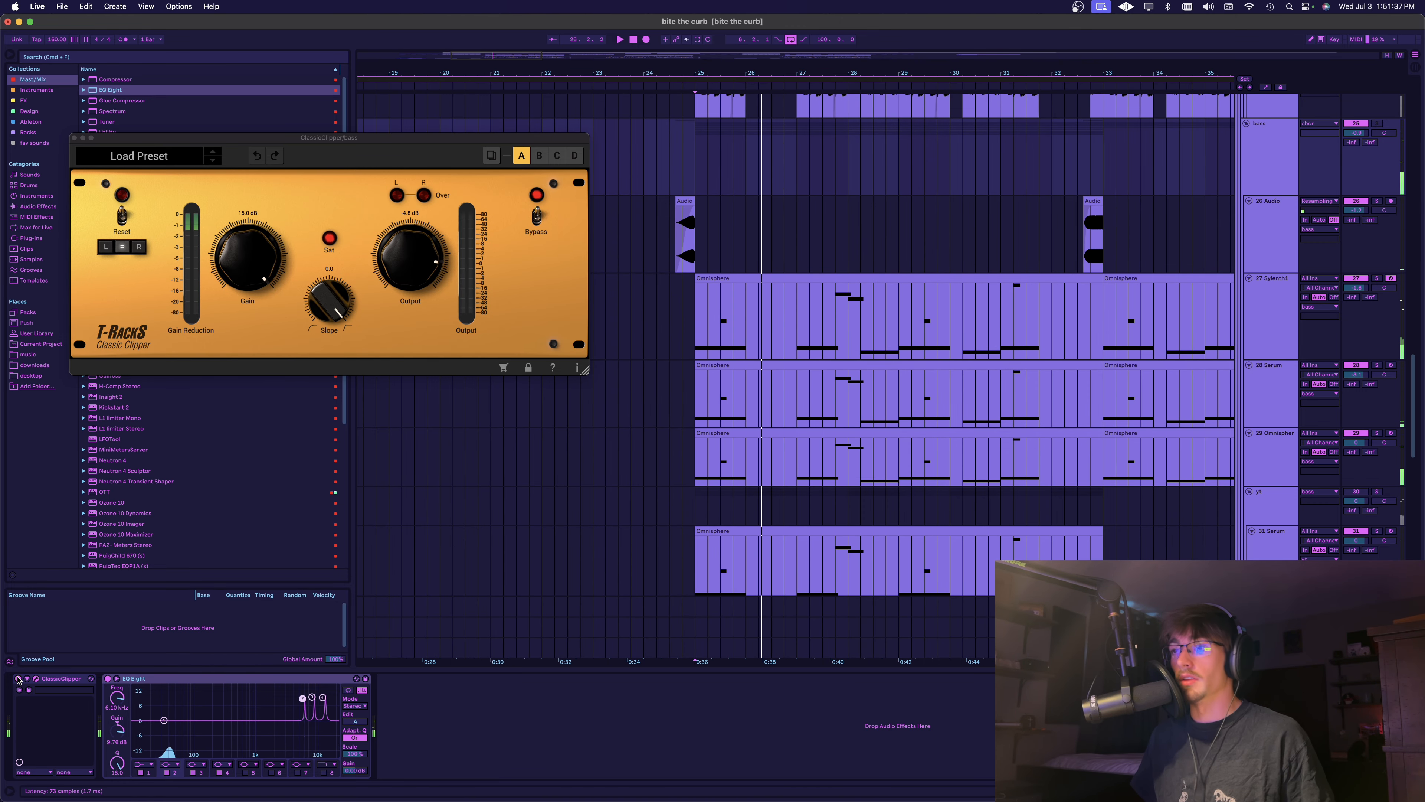
pyautogui.press('space')
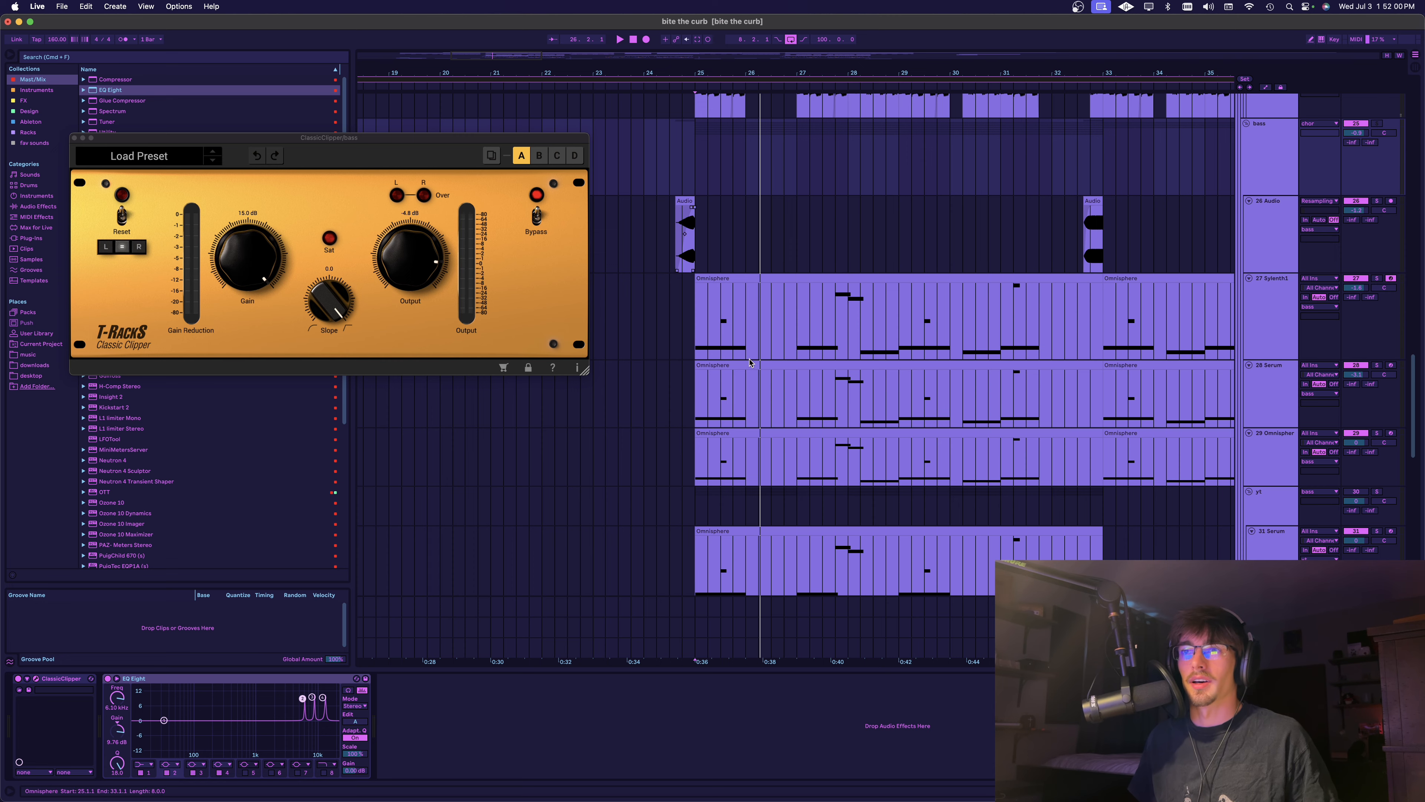
# Select the 31 Serum track in the yt group and play the bass layers from bar 25
pyautogui.hscroll(2, 829, 310)
pyautogui.scroll(-3, 797, 318)
pyautogui.scroll(1, 729, 332)
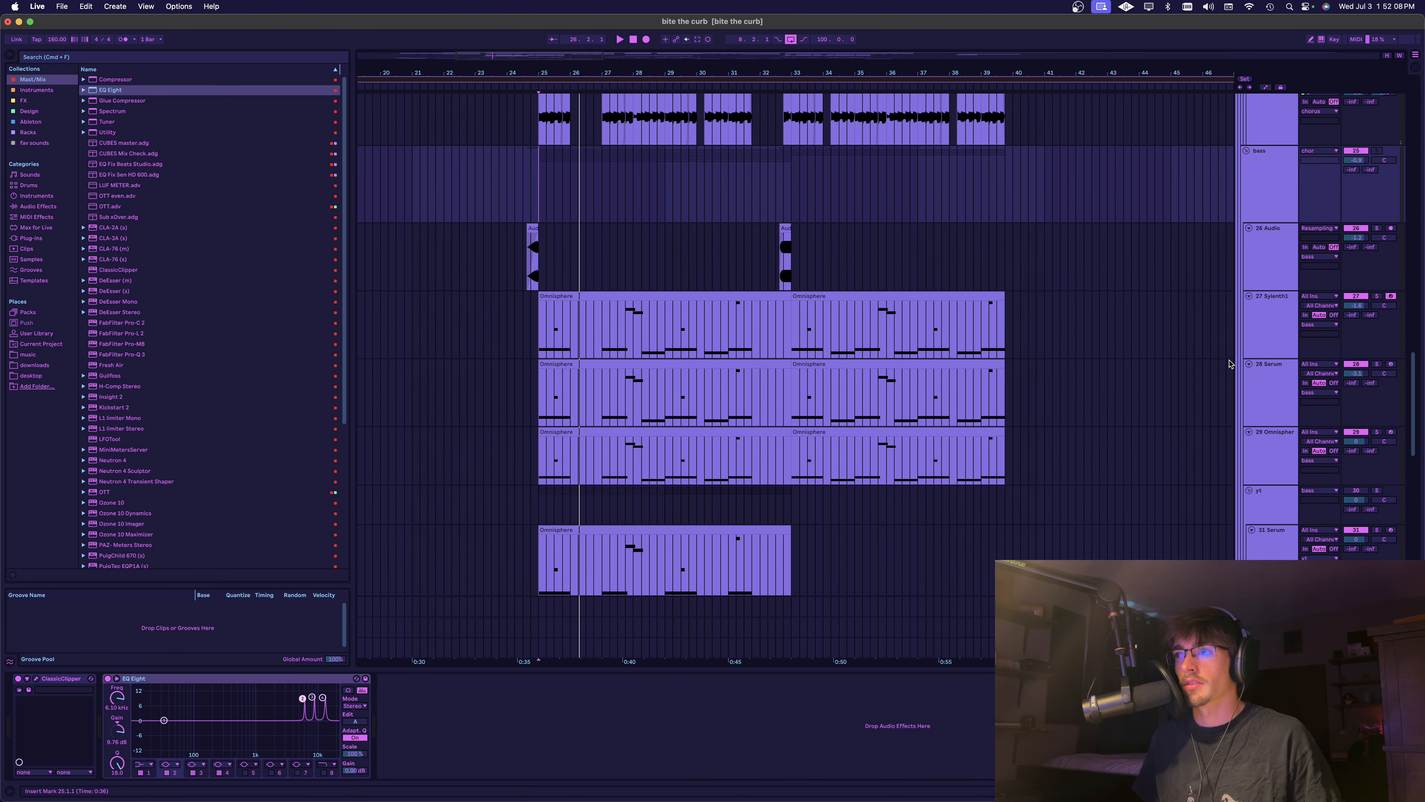
pyautogui.scroll(-6, 1151, 408)
pyautogui.click(697, 380)
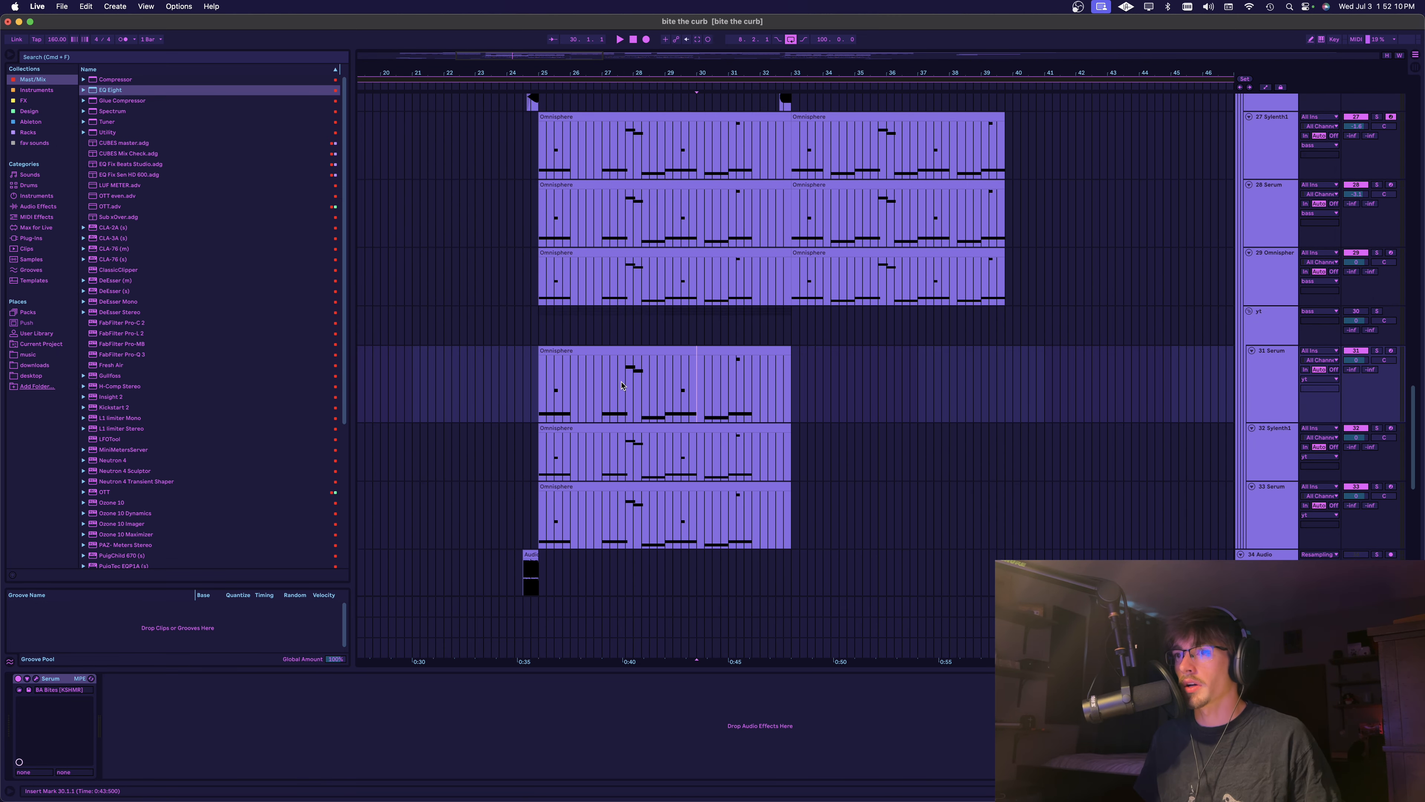
pyautogui.click(619, 383)
pyautogui.hscroll(-3, 1193, 376)
pyautogui.click(1278, 379)
pyautogui.moveTo(804, 485); pyautogui.dragTo(589, 384)
pyautogui.click(589, 384)
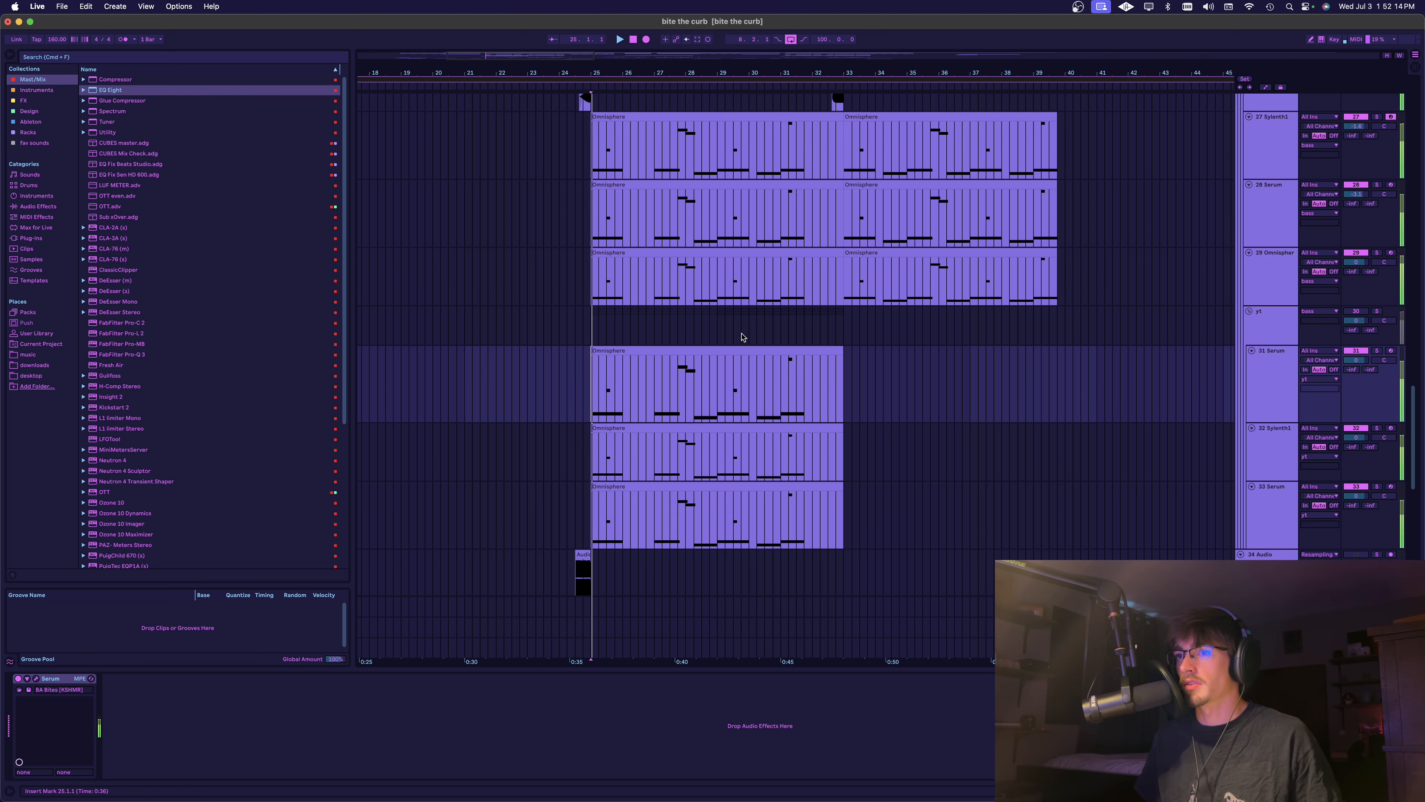
# Open the MIDI clip on the 31 Serum track and examine its note pattern, starting with the first long E2 note
pyautogui.doubleClick(652, 357)
pyautogui.scroll(3, 337, 486)
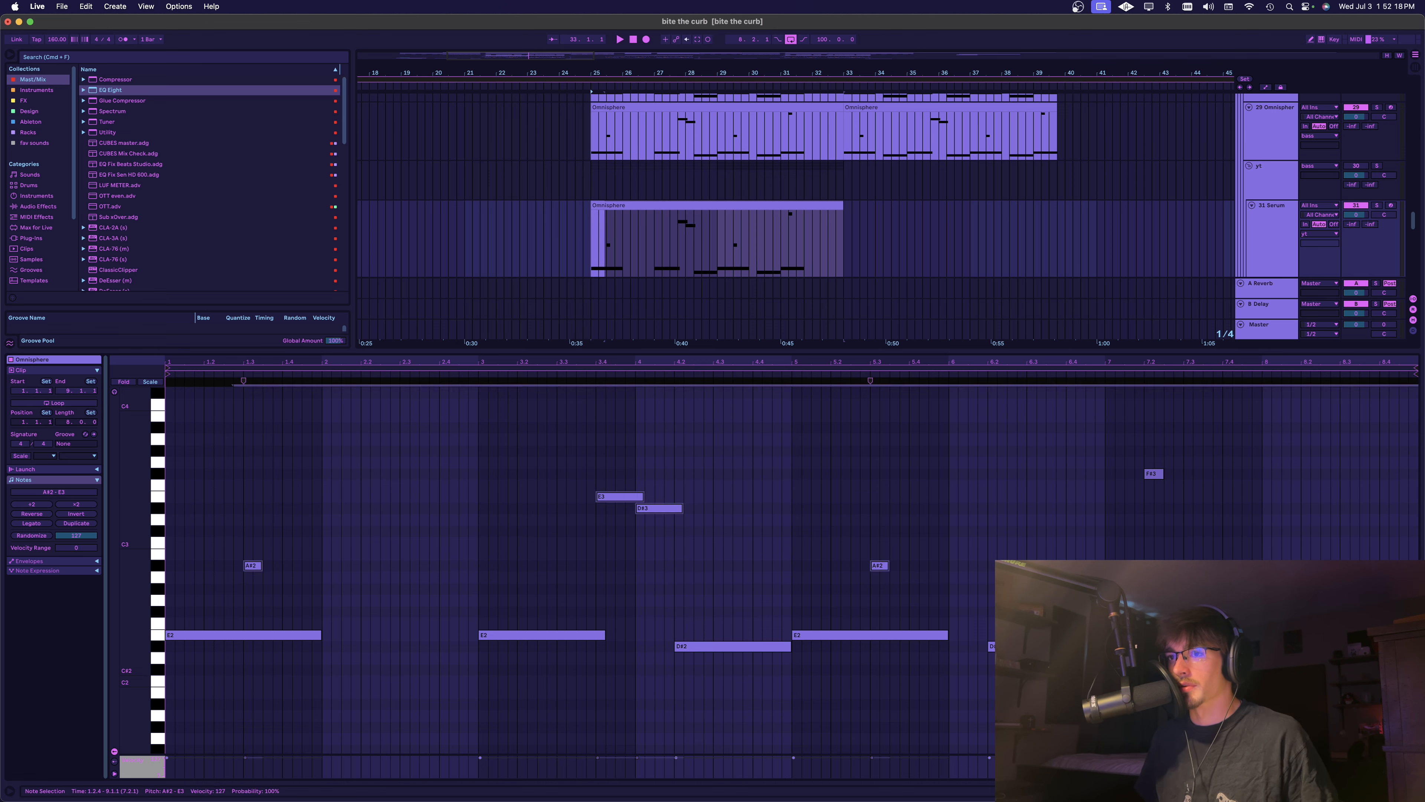
pyautogui.moveTo(1314, 683); pyautogui.dragTo(271, 398)
pyautogui.click(450, 705)
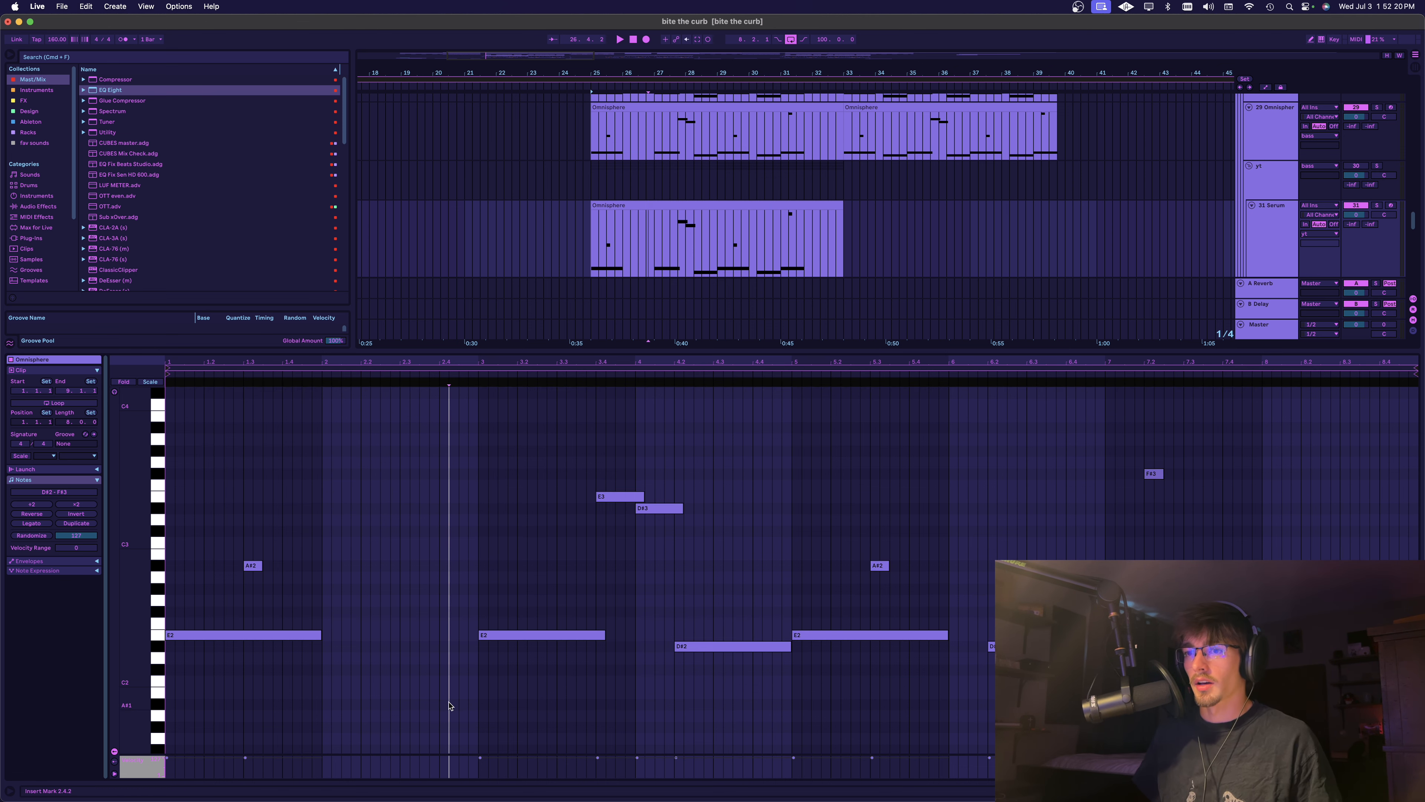
pyautogui.moveTo(262, 667); pyautogui.dragTo(241, 602)
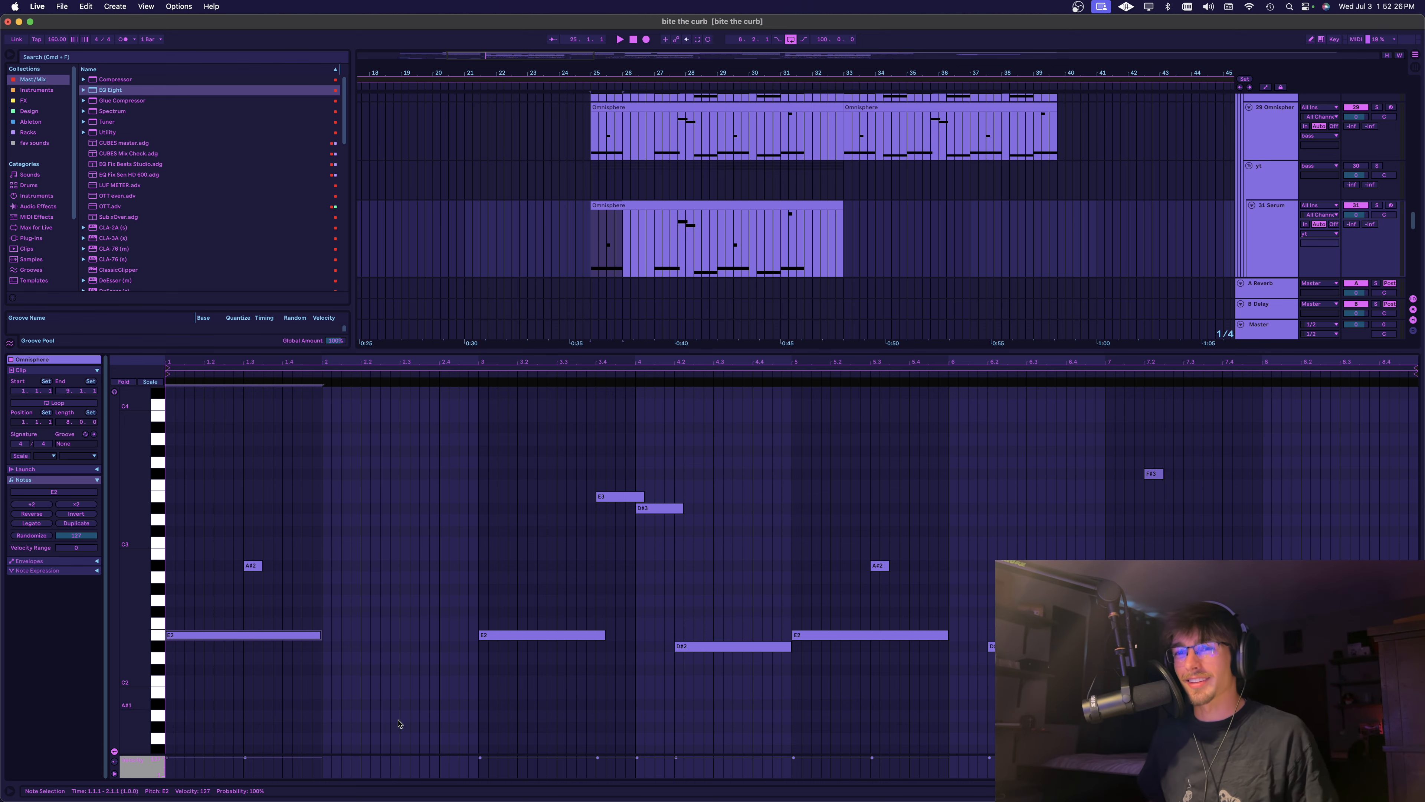
pyautogui.hotkey('shift', 'Tab')
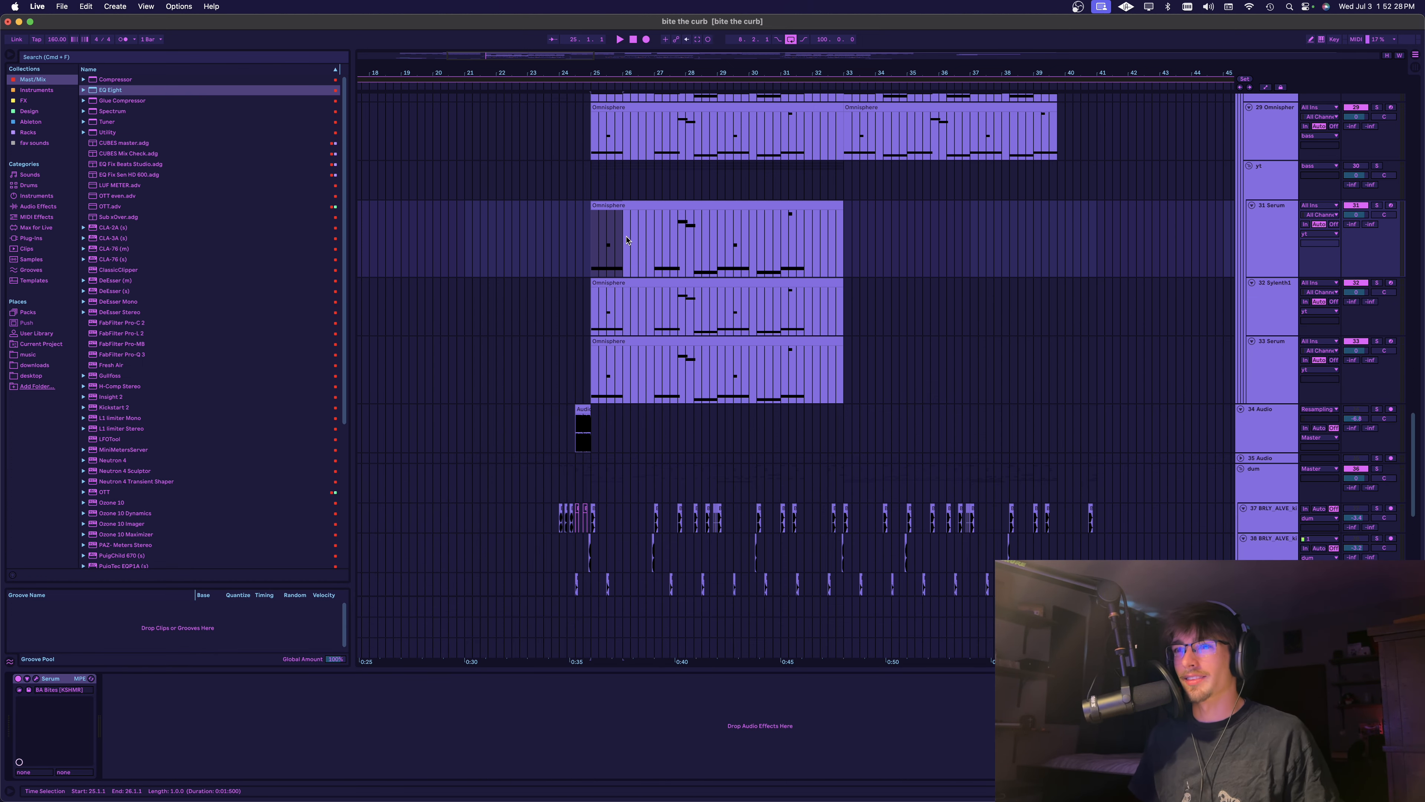
pyautogui.scroll(3, 620, 236)
pyautogui.click(602, 204)
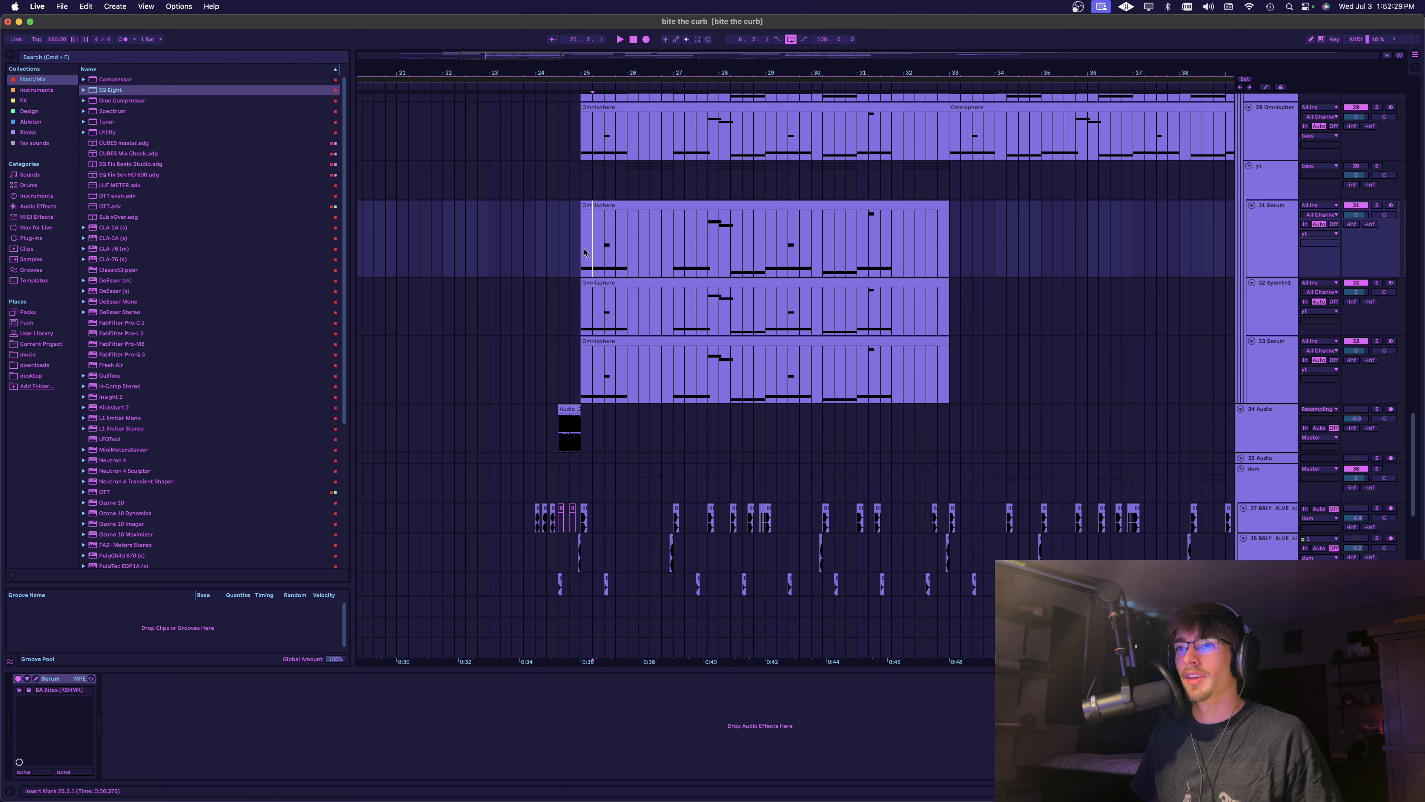
pyautogui.click(602, 204)
pyautogui.hotkey('shift', 'Tab')
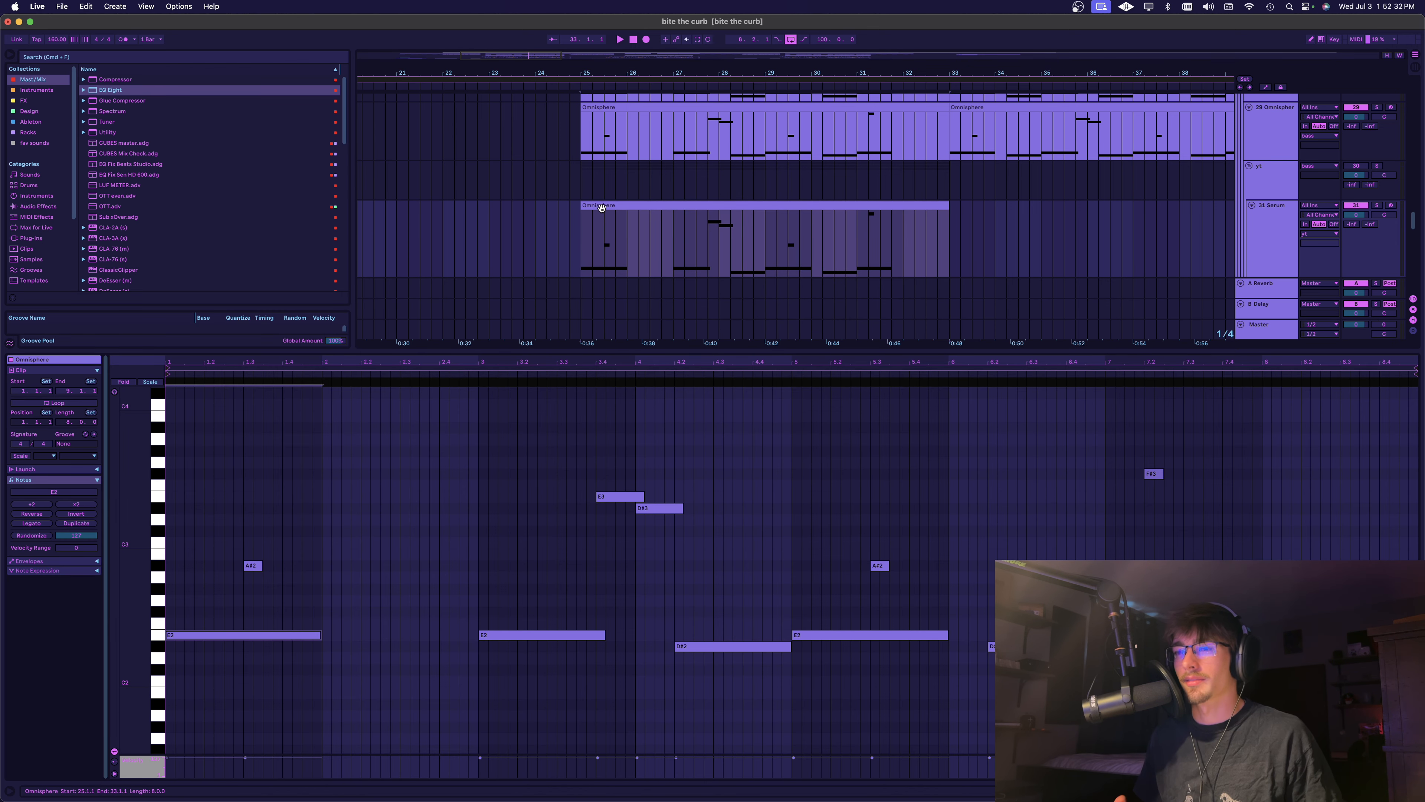
pyautogui.hotkey('shift', 'Tab')
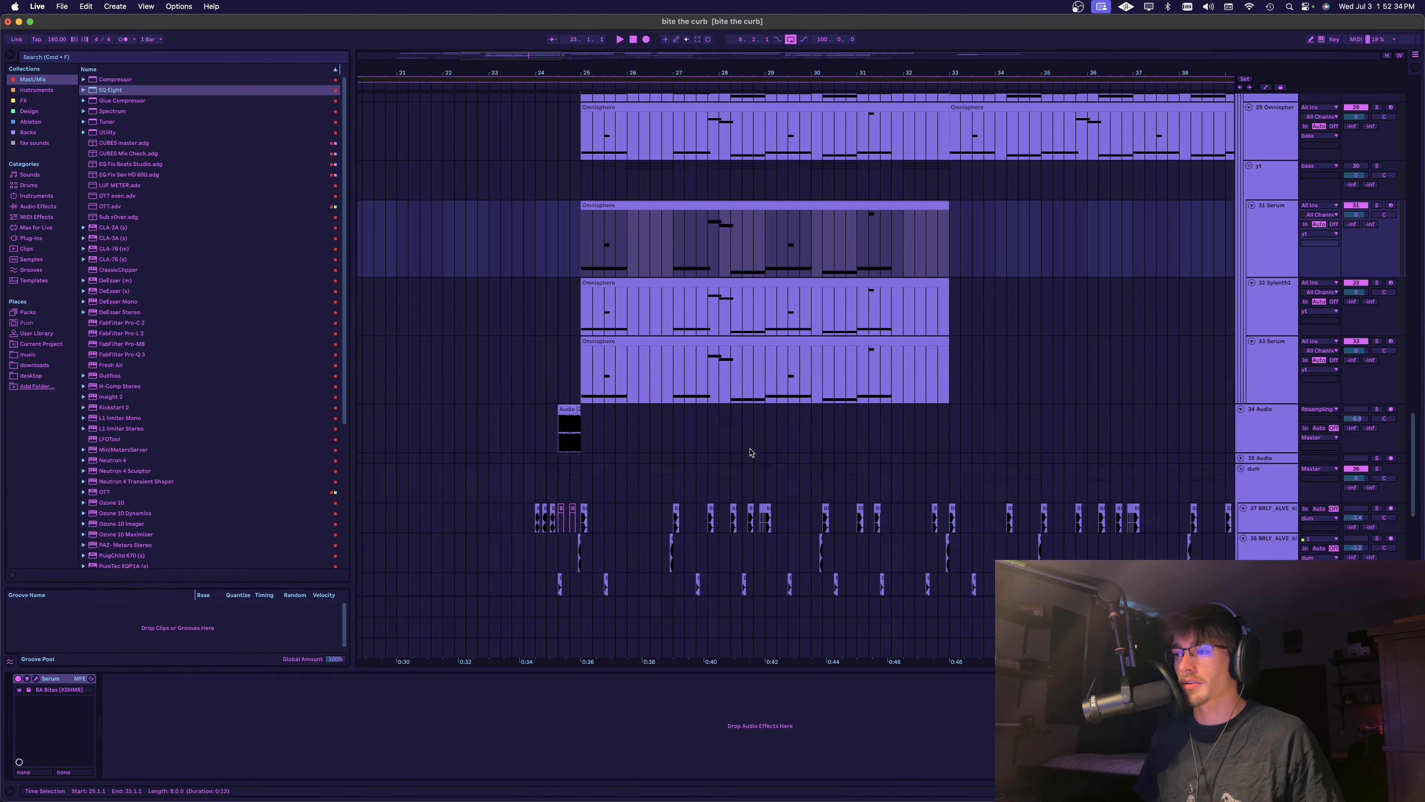
# Reopen the 31 Serum clip and examine how the long low notes and the short higher notes are arranged
pyautogui.doubleClick(626, 206)
pyautogui.click(174, 592)
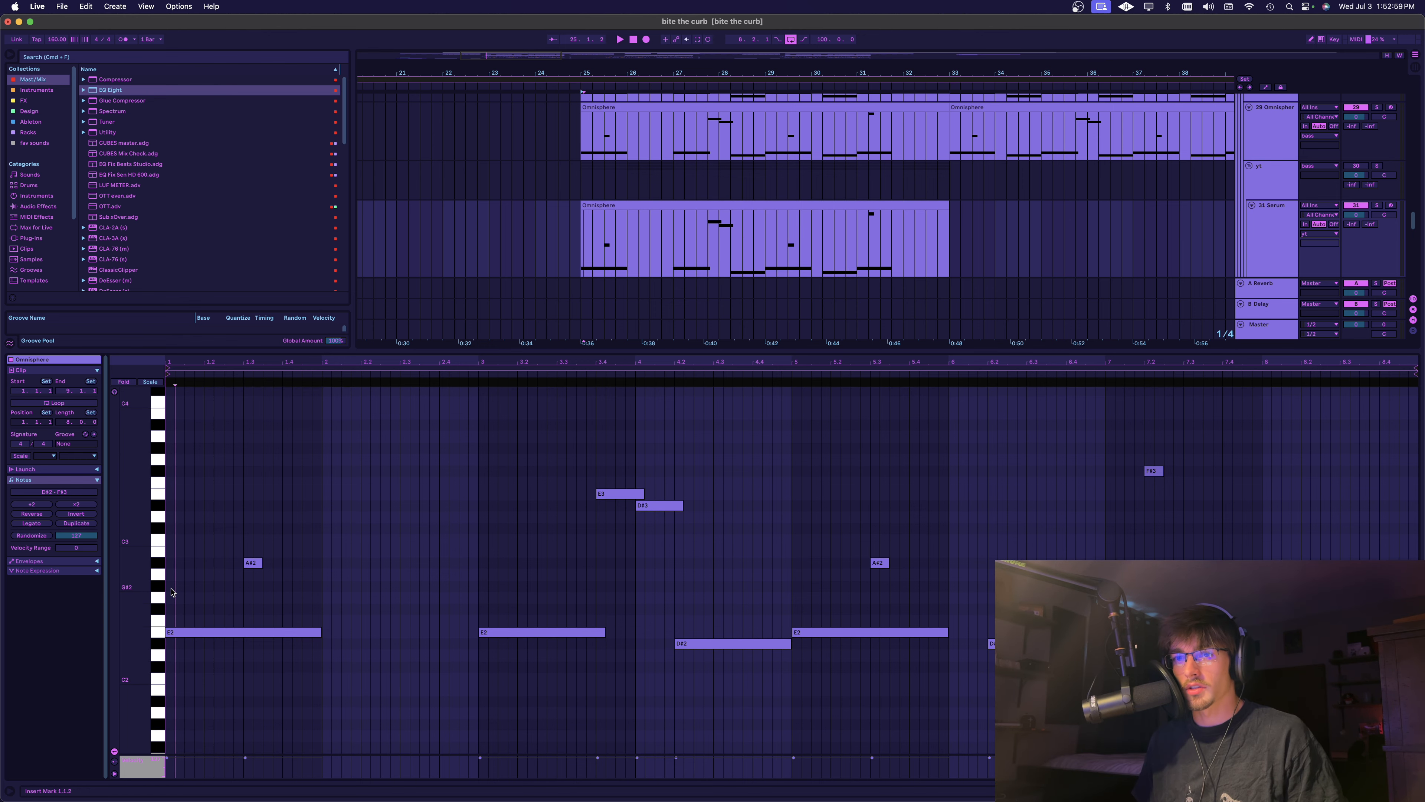
pyautogui.click(321, 588)
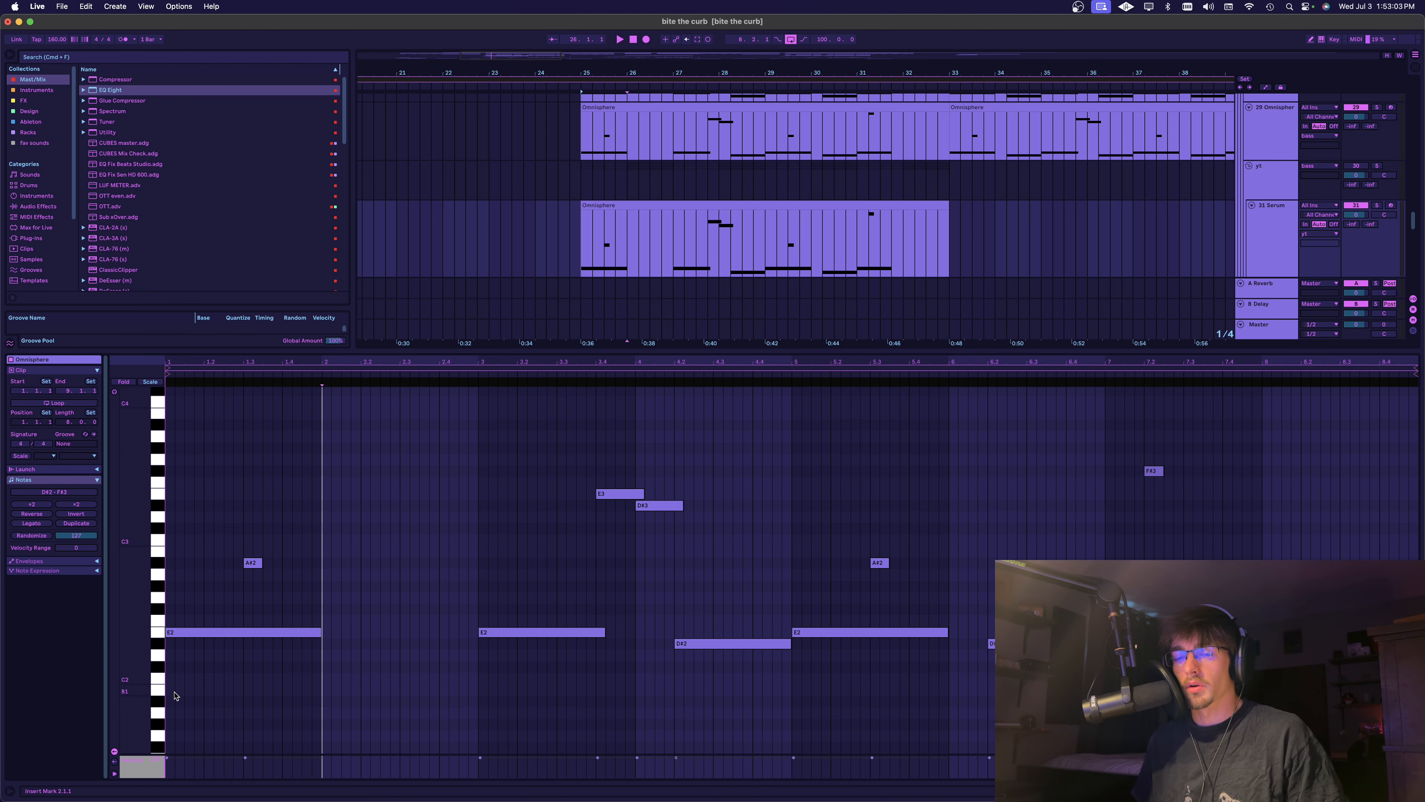
pyautogui.moveTo(175, 692); pyautogui.dragTo(155, 575)
pyautogui.moveTo(367, 261); pyautogui.dragTo(384, 281)
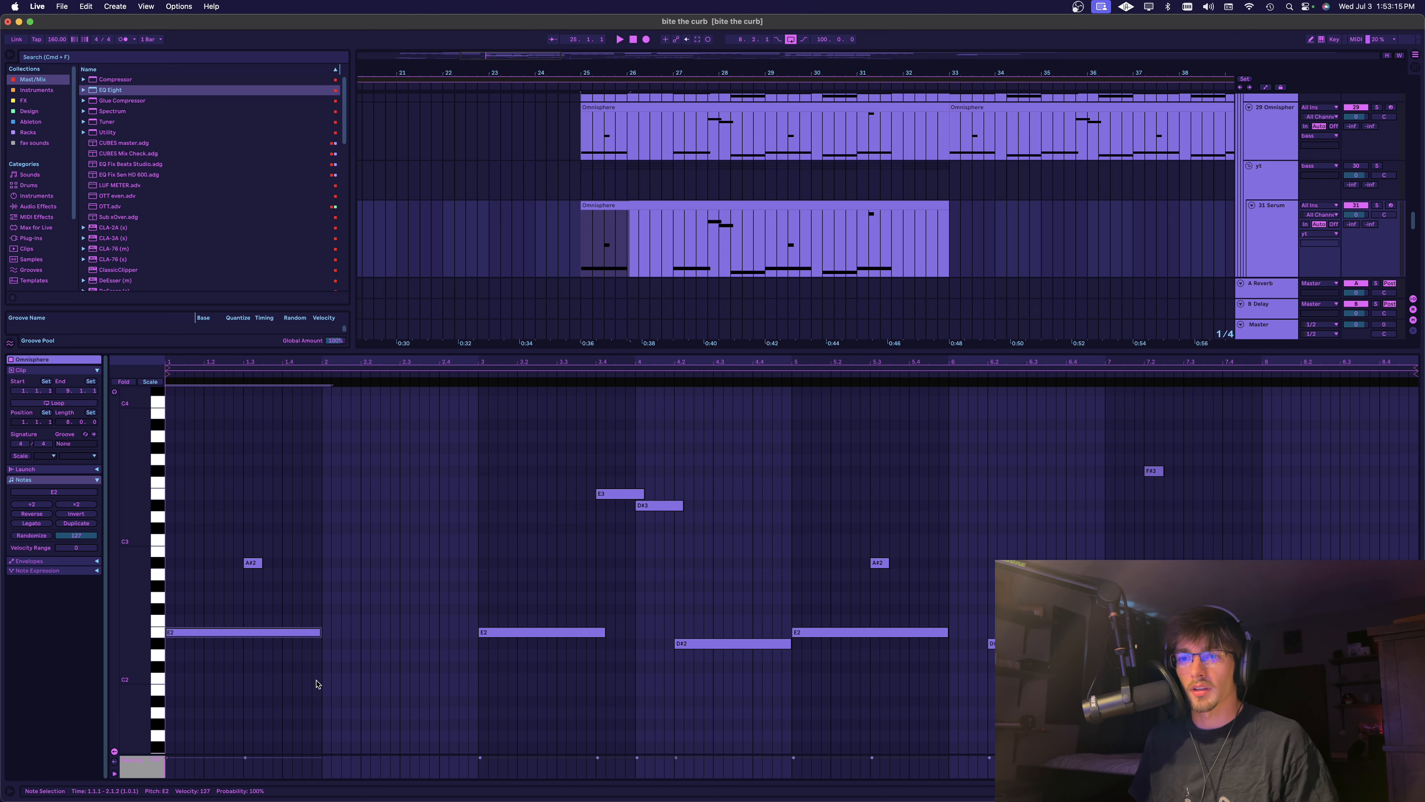
pyautogui.moveTo(317, 690); pyautogui.dragTo(172, 589)
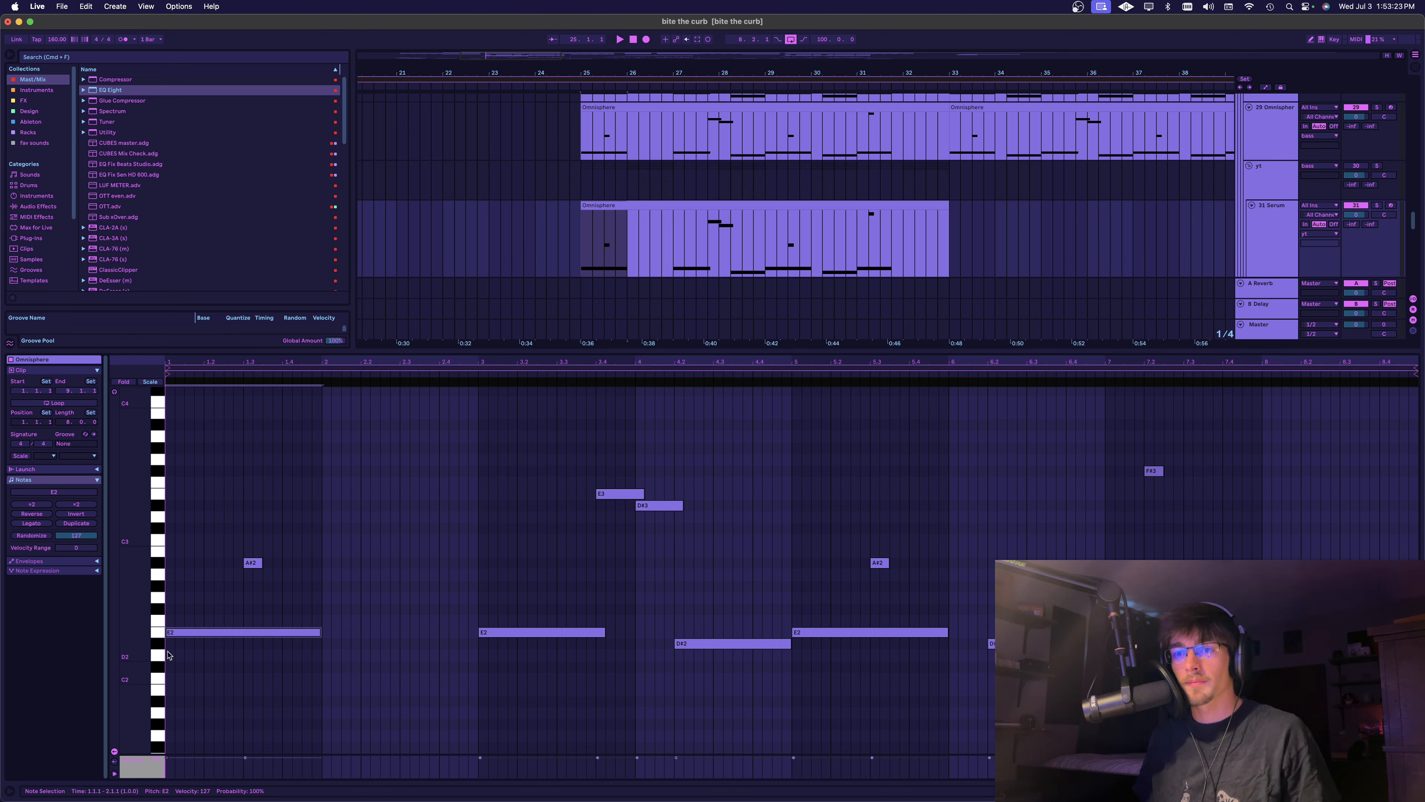
pyautogui.moveTo(170, 685); pyautogui.dragTo(316, 580)
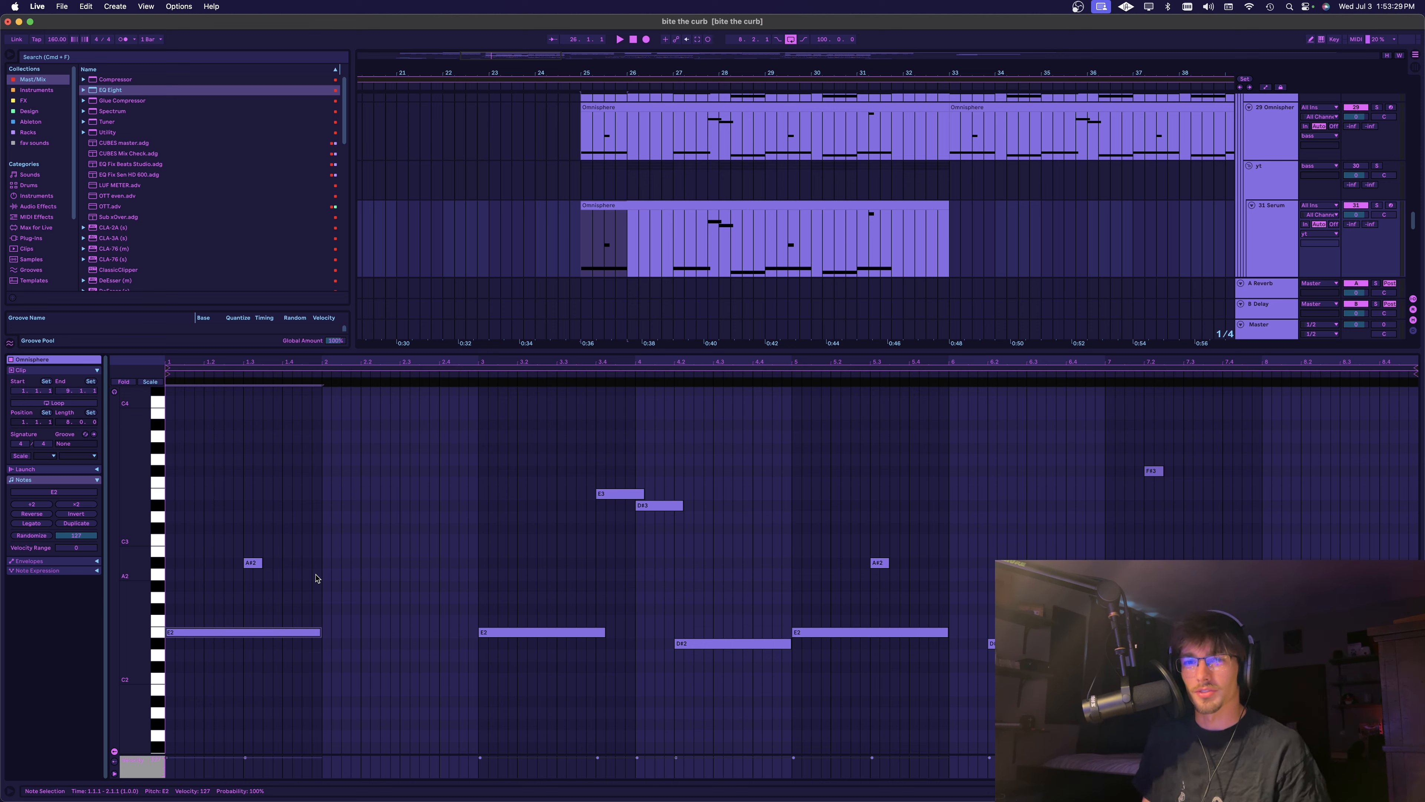
pyautogui.click(578, 225)
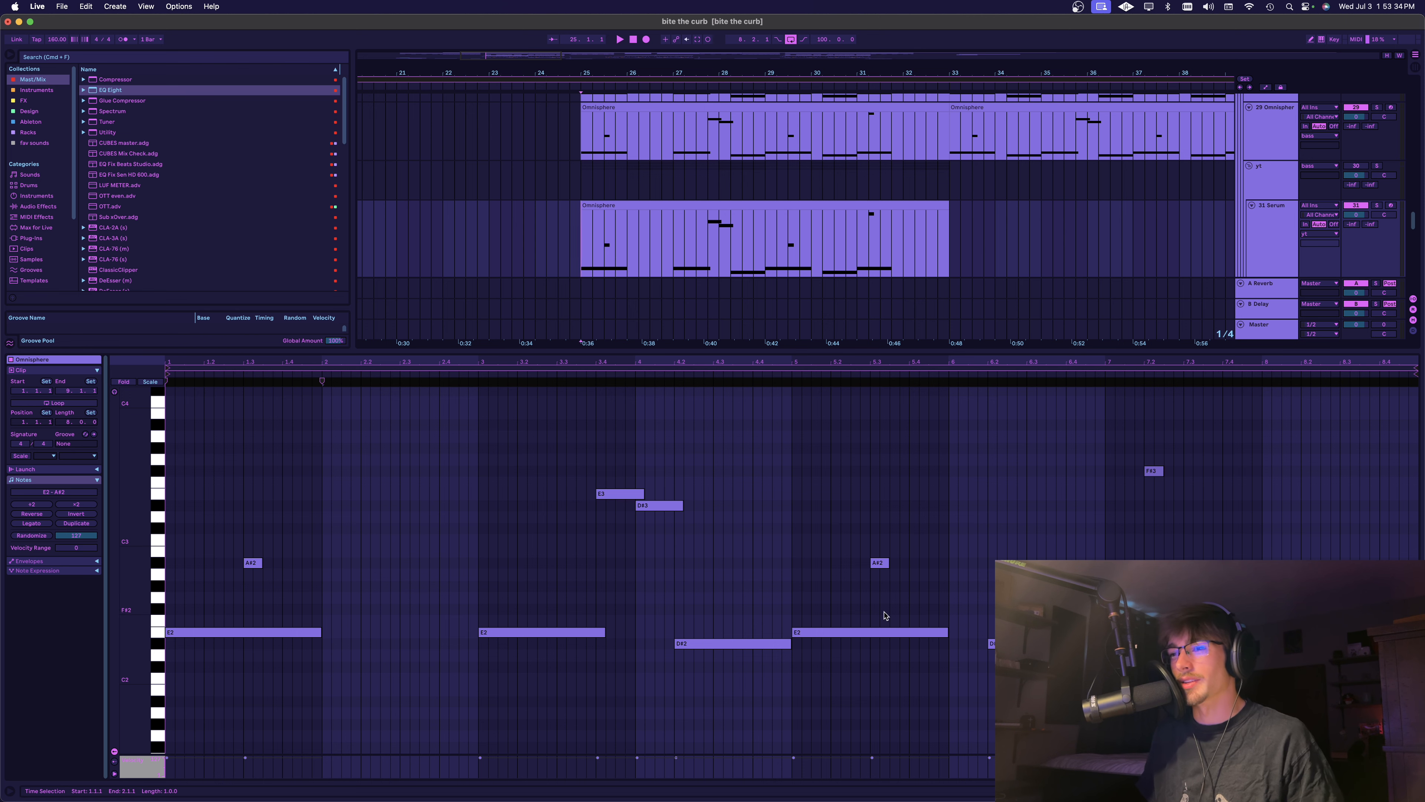
pyautogui.moveTo(1182, 545); pyautogui.dragTo(546, 426)
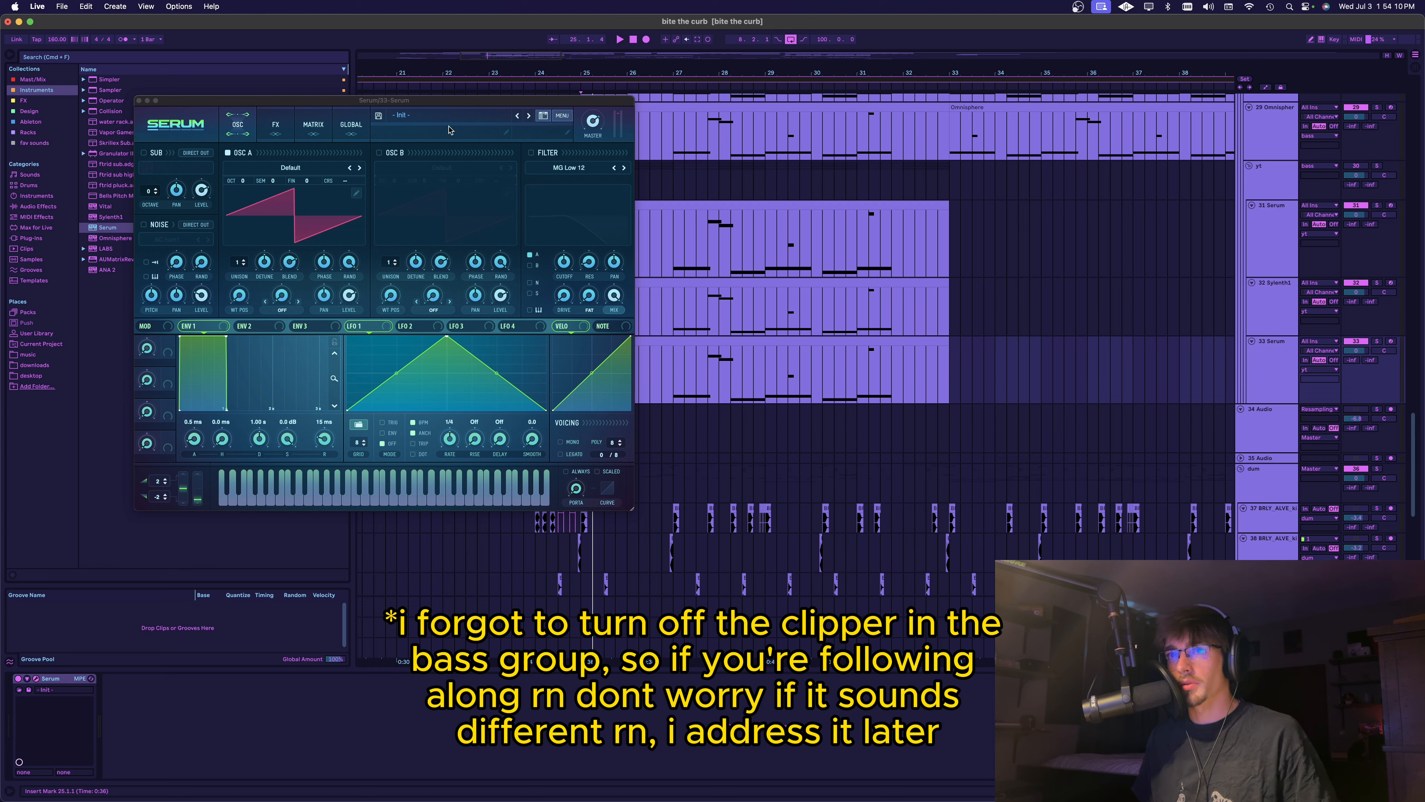
# On the 33 Serum track, use only the sub oscillator at octave -2 with oscillator A off, then solo and play the track
pyautogui.click(426, 121)
pyautogui.click(423, 120)
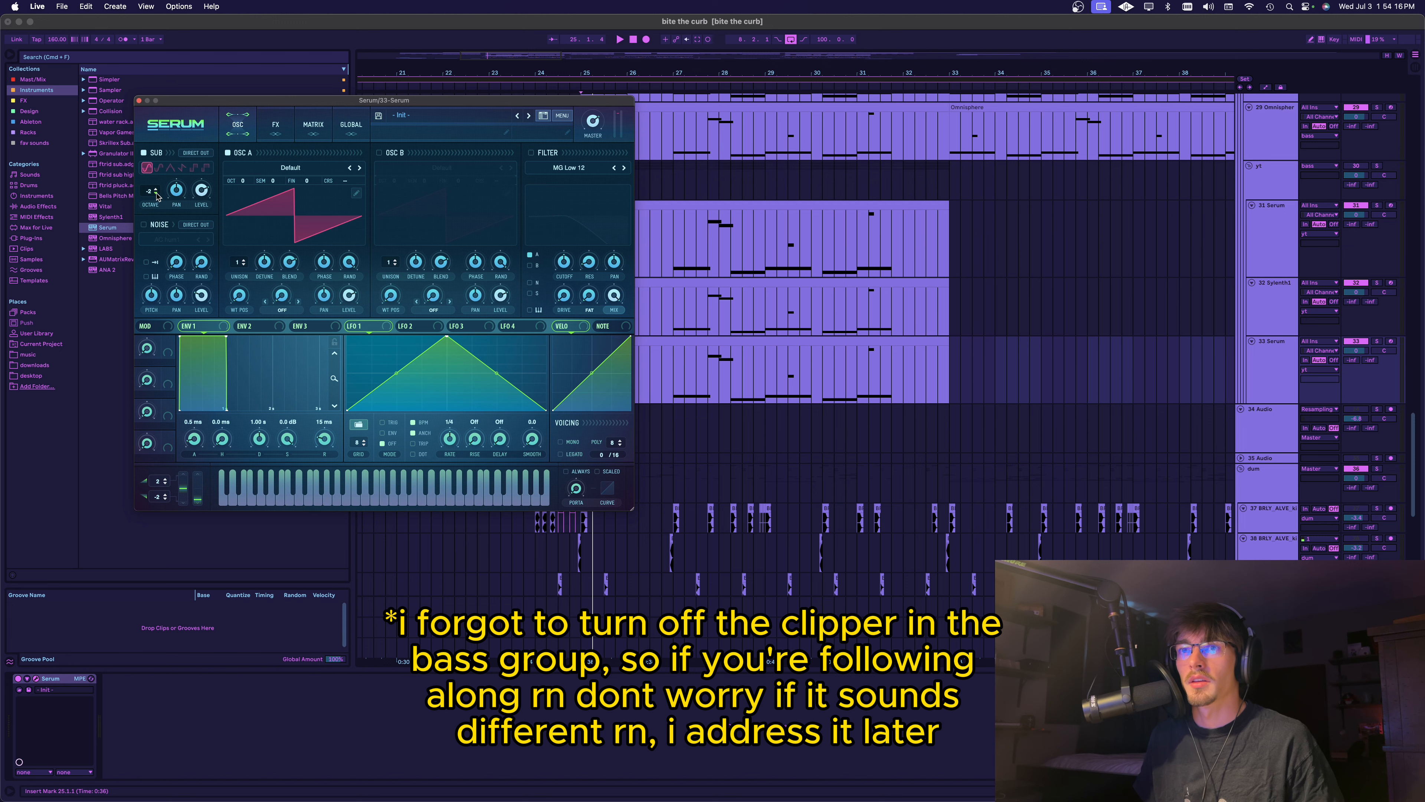
pyautogui.click(1377, 341)
pyautogui.click(228, 153)
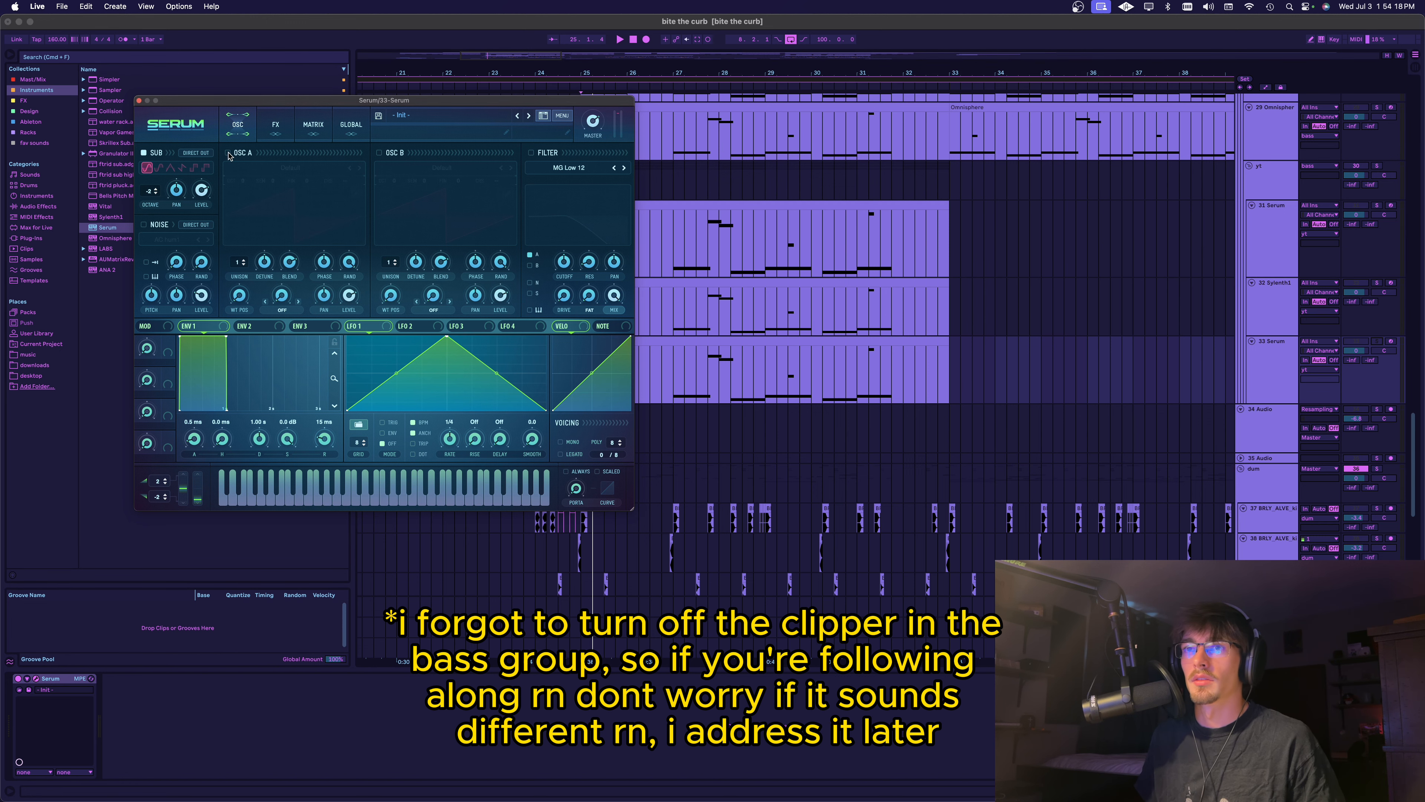
pyautogui.press('space')
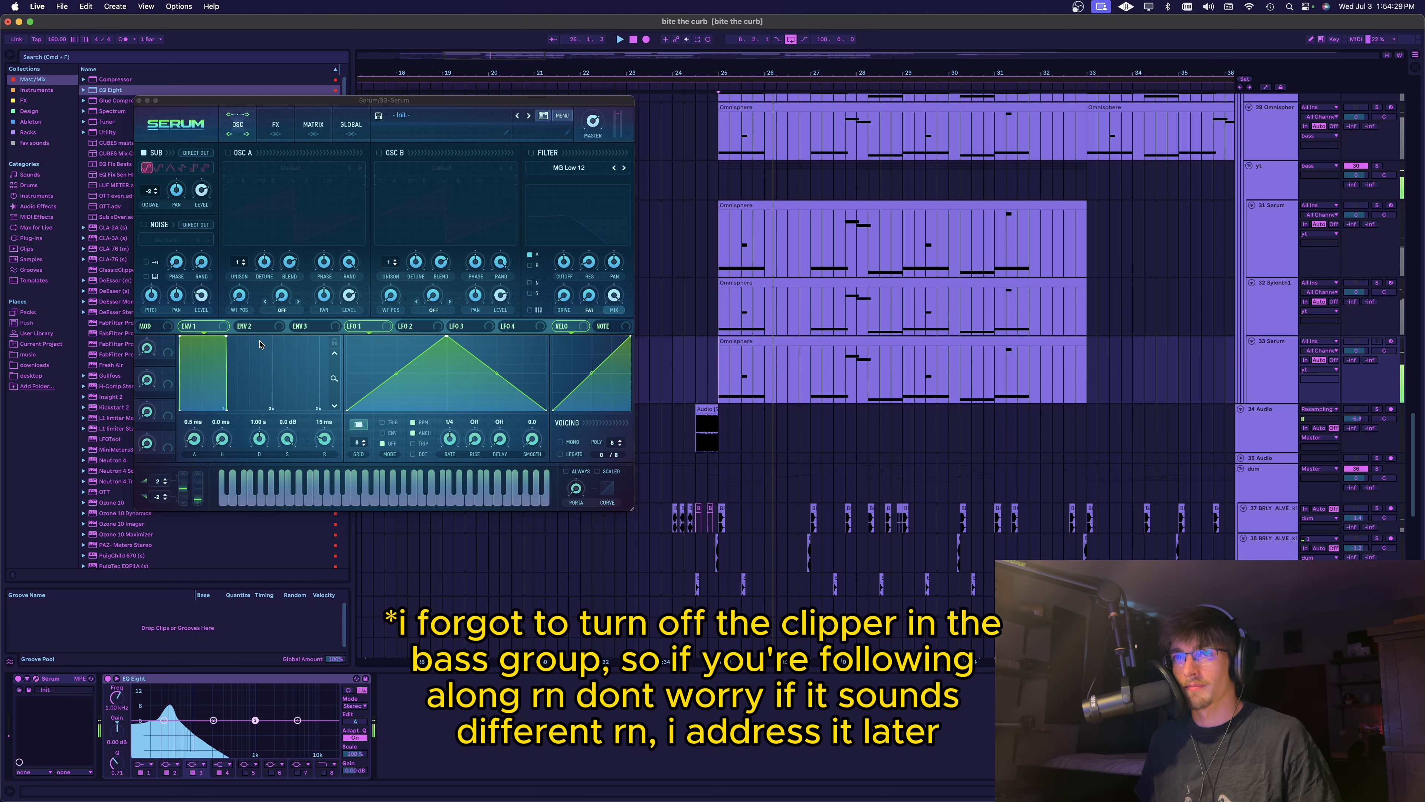
# Open the 33 Serum track's MIDI clip, look over its notes and return to the device view
pyautogui.doubleClick(738, 344)
pyautogui.scroll(5, 376, 539)
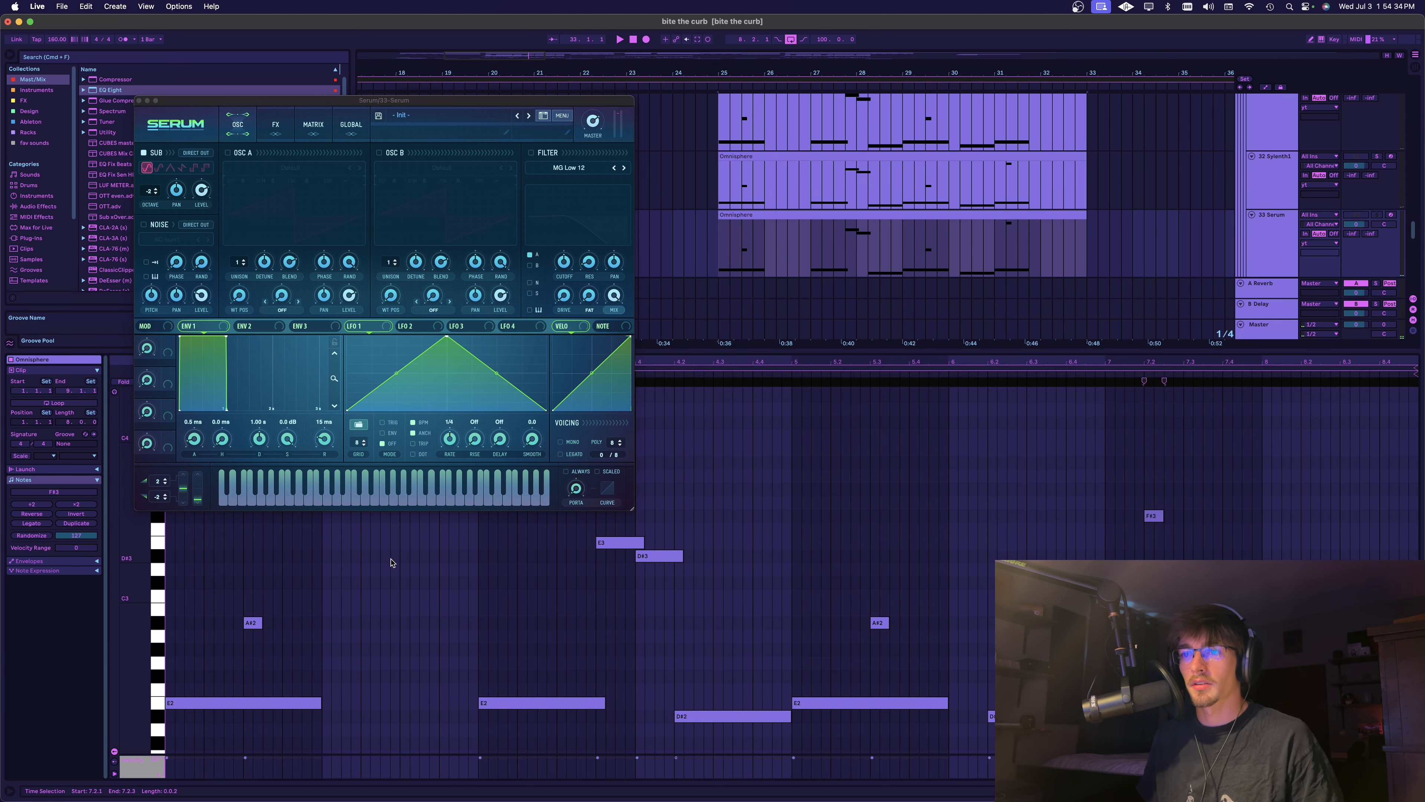
pyautogui.hotkey('shift', 'Tab')
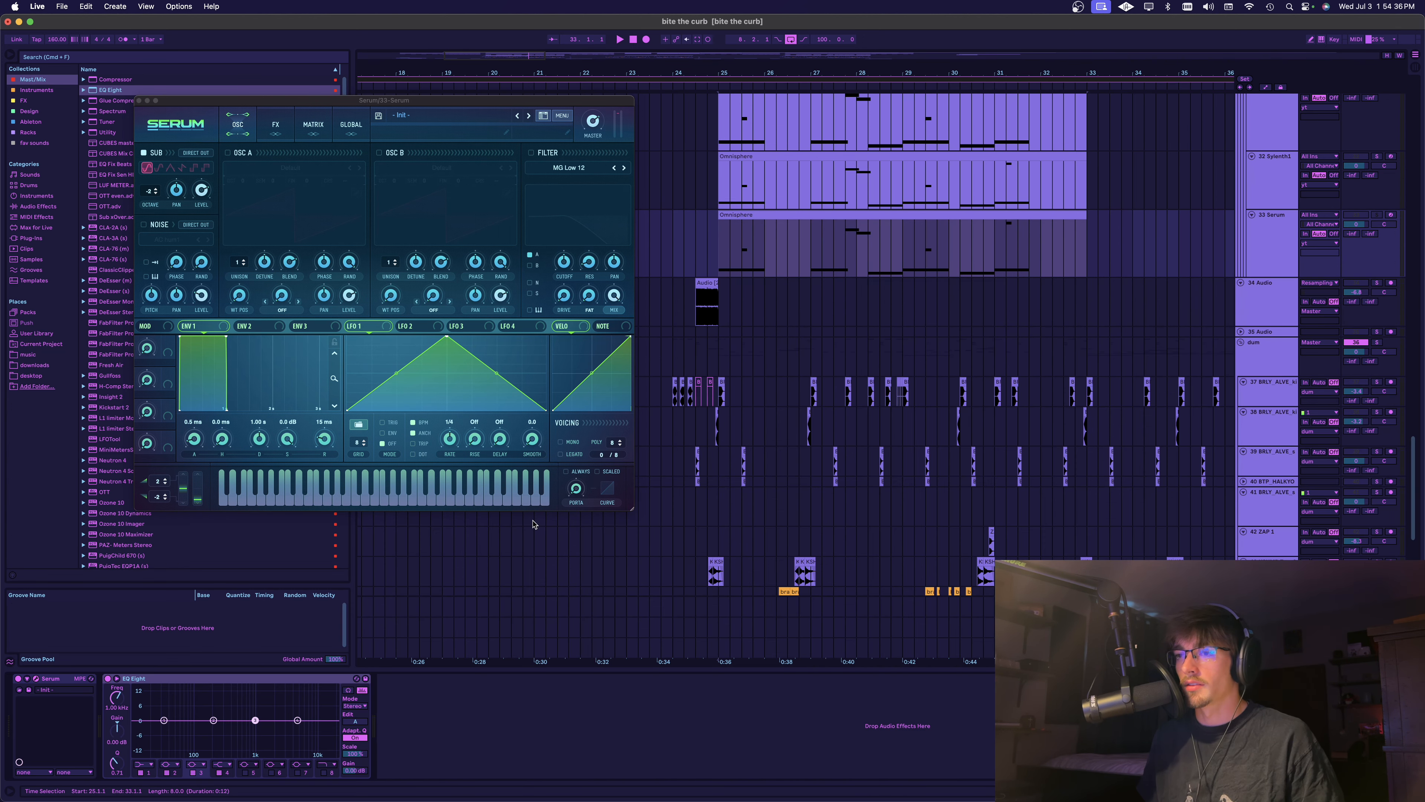
# Set the 33 Serum synth to mono with always-on portamento of about 81 ms and play it
pyautogui.click(561, 441)
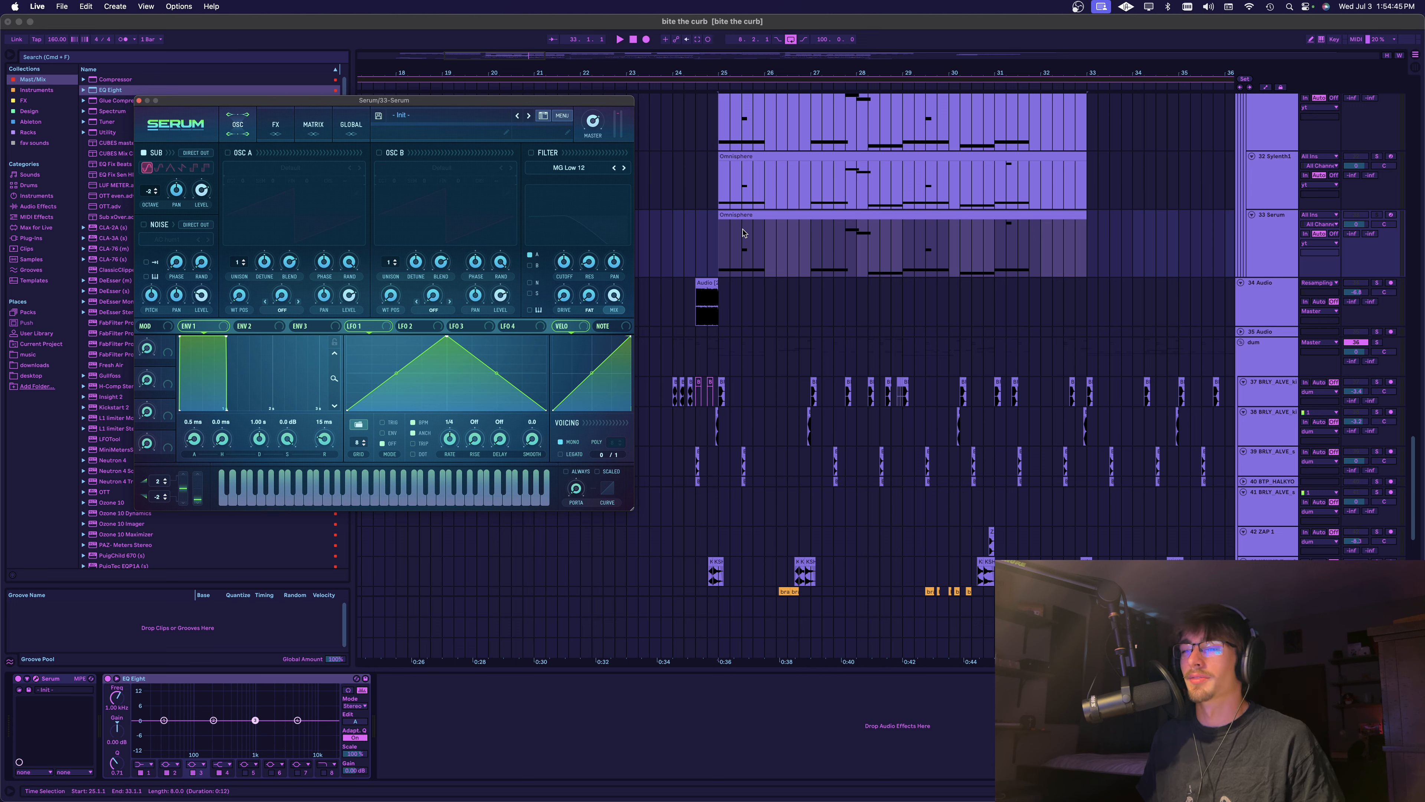
pyautogui.moveTo(590, 492); pyautogui.dragTo(591, 452)
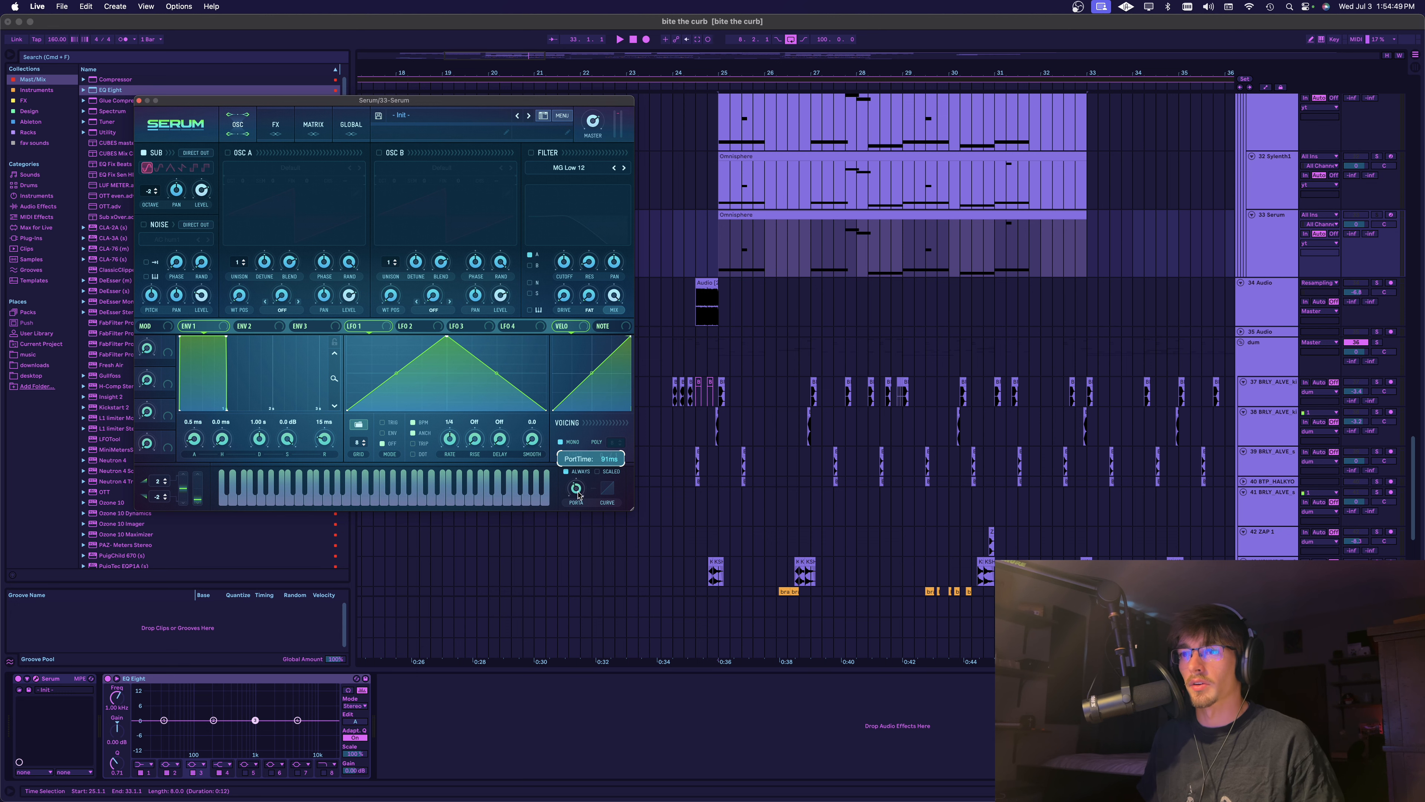
pyautogui.press('space')
# In the 33 Serum clip, shorten the first E2 note to half its length, duplicate it directly after, and play it
pyautogui.doubleClick(759, 214)
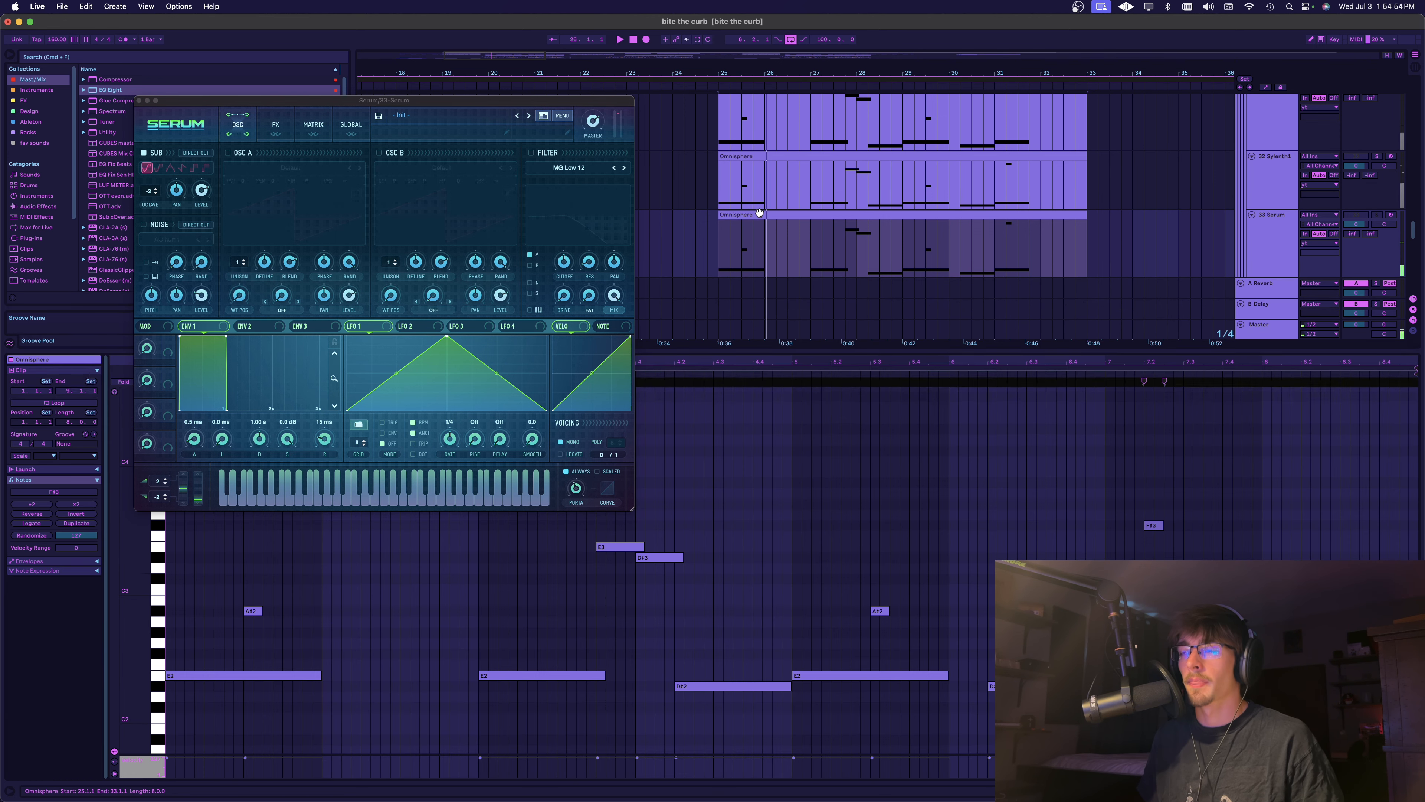
pyautogui.click(314, 675)
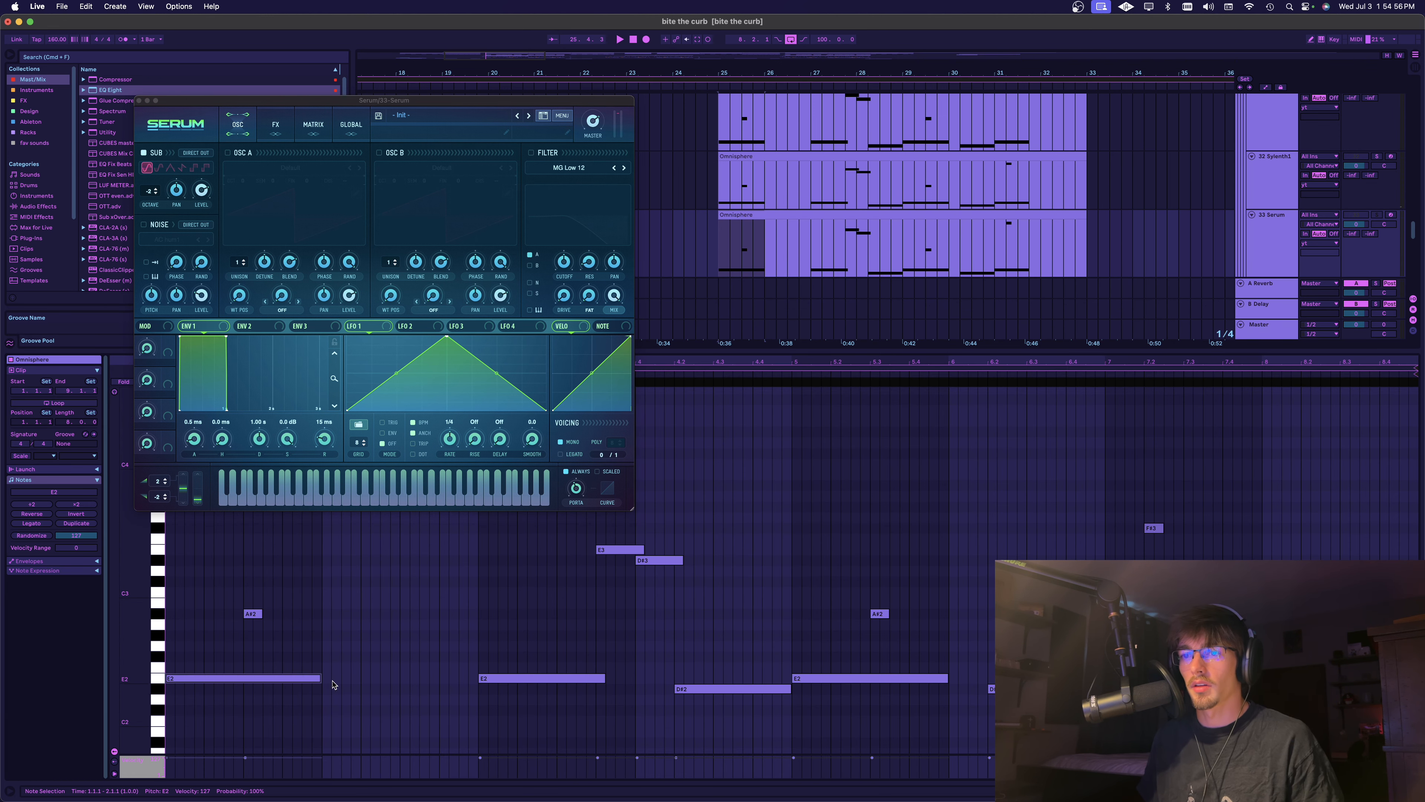
pyautogui.moveTo(321, 678); pyautogui.dragTo(252, 676)
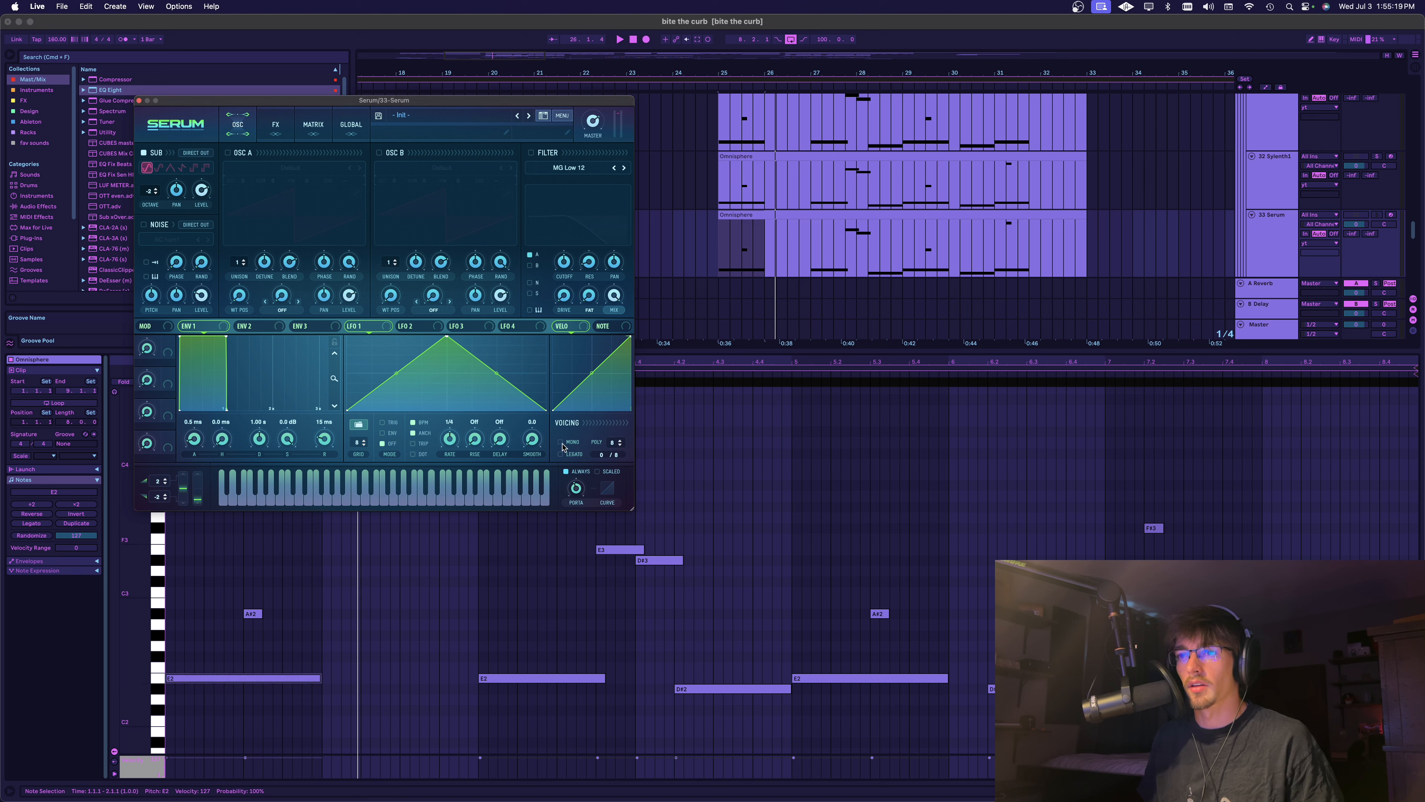
pyautogui.moveTo(228, 649)
pyautogui.mouseDown()
pyautogui.moveTo(266, 587)
pyautogui.moveTo(255, 611)
pyautogui.mouseUp()
pyautogui.click(277, 584)
pyautogui.moveTo(321, 678); pyautogui.dragTo(246, 680)
pyautogui.press('super+d')
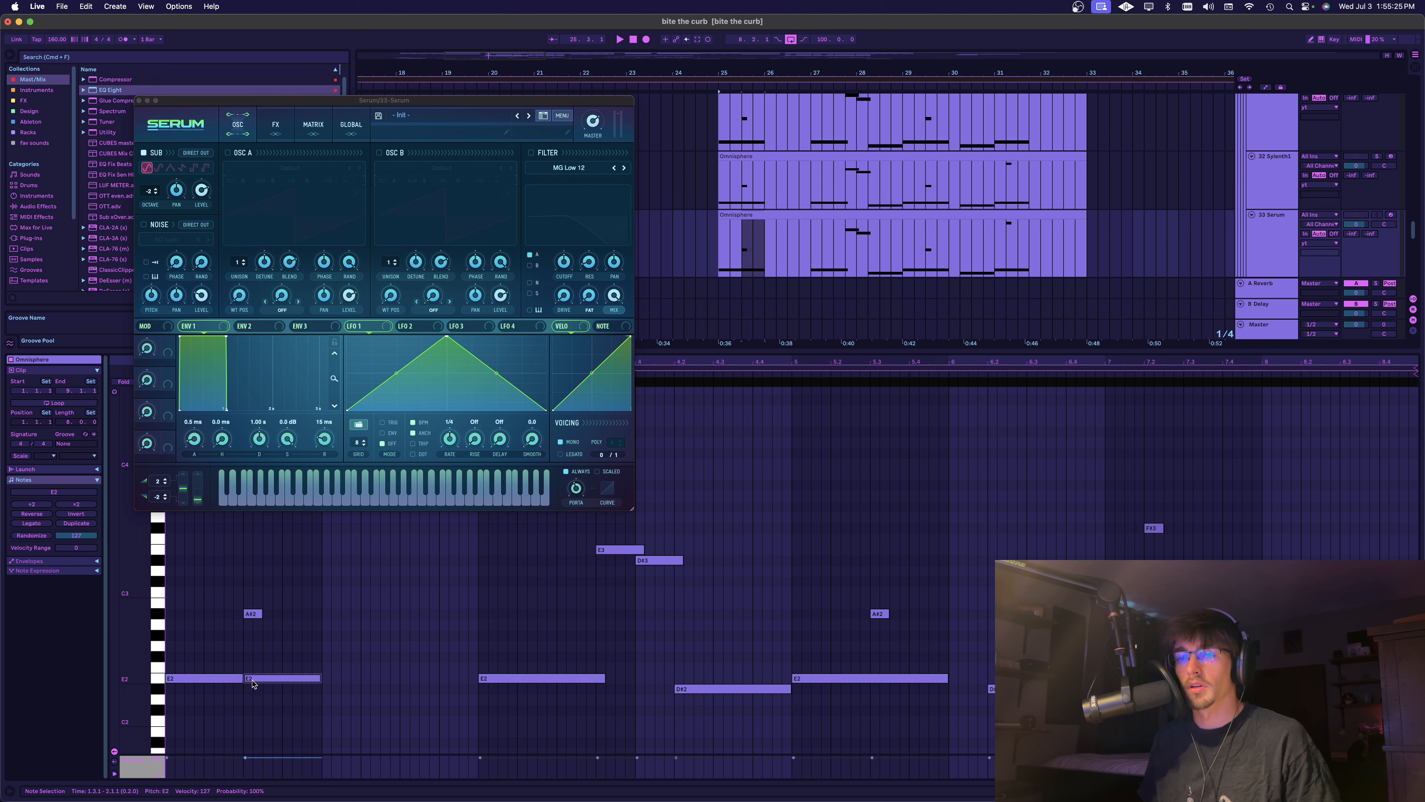
pyautogui.press('space')
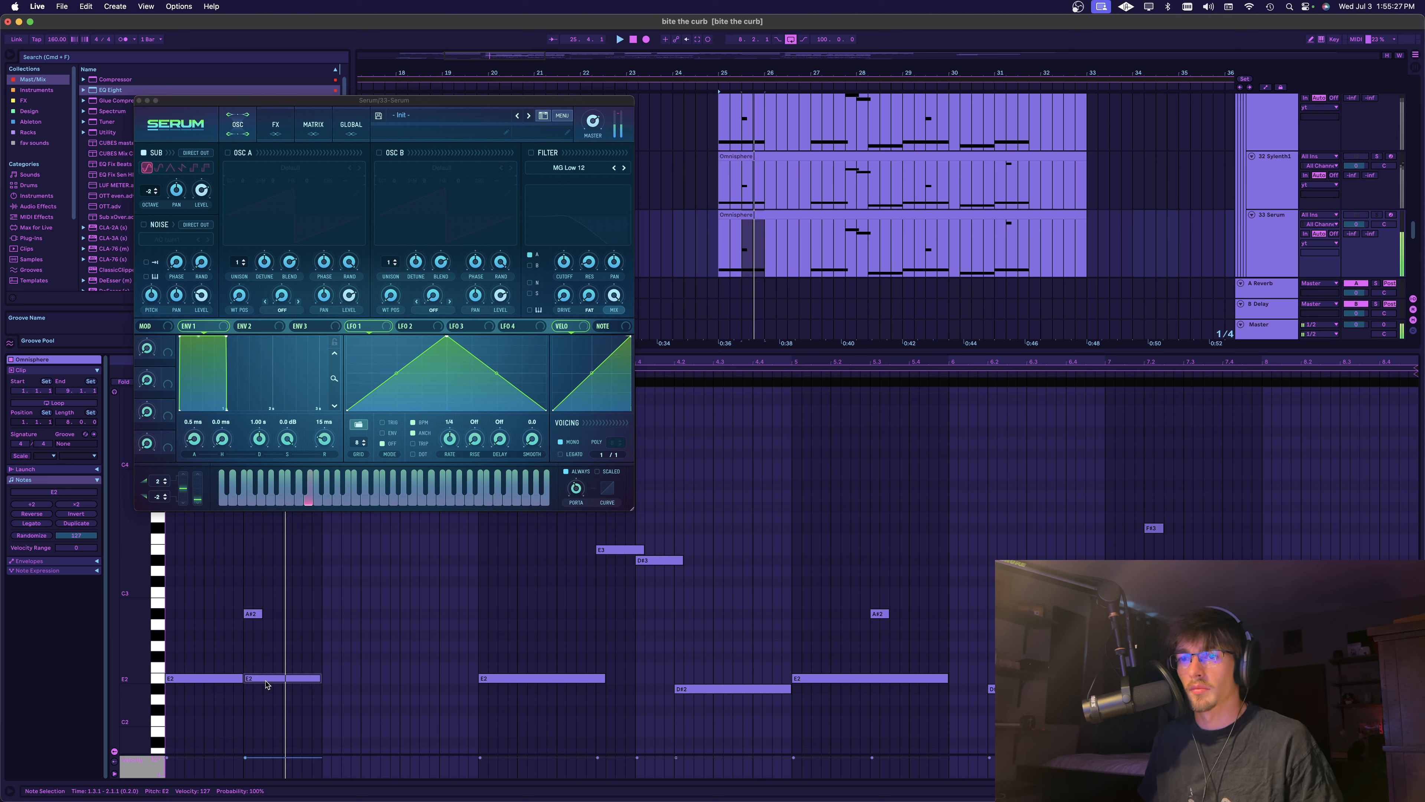
# Shift the second E2 note to 1.3.3 for a small gap, play it, and trim its end back to bar 2
pyautogui.press('Right')
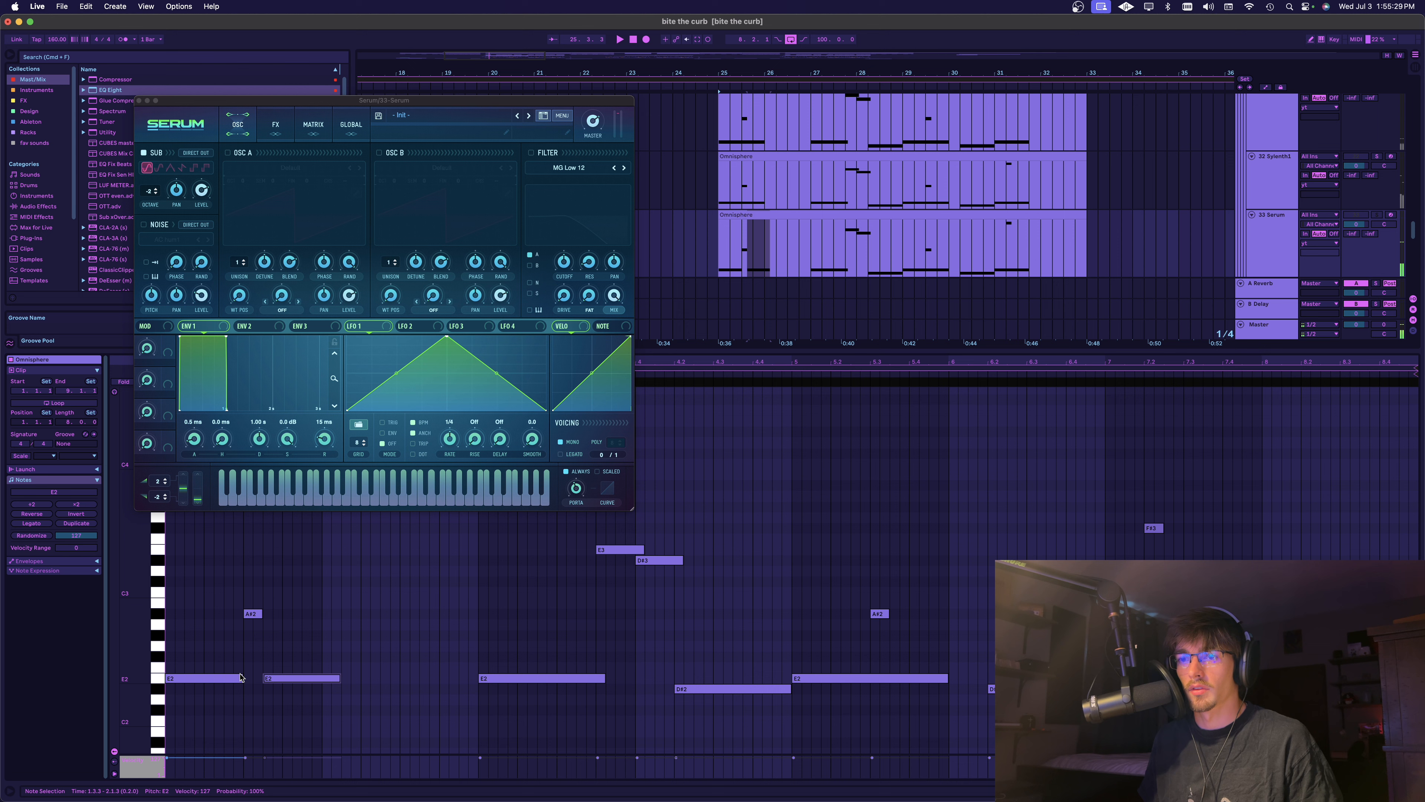
pyautogui.click(179, 643)
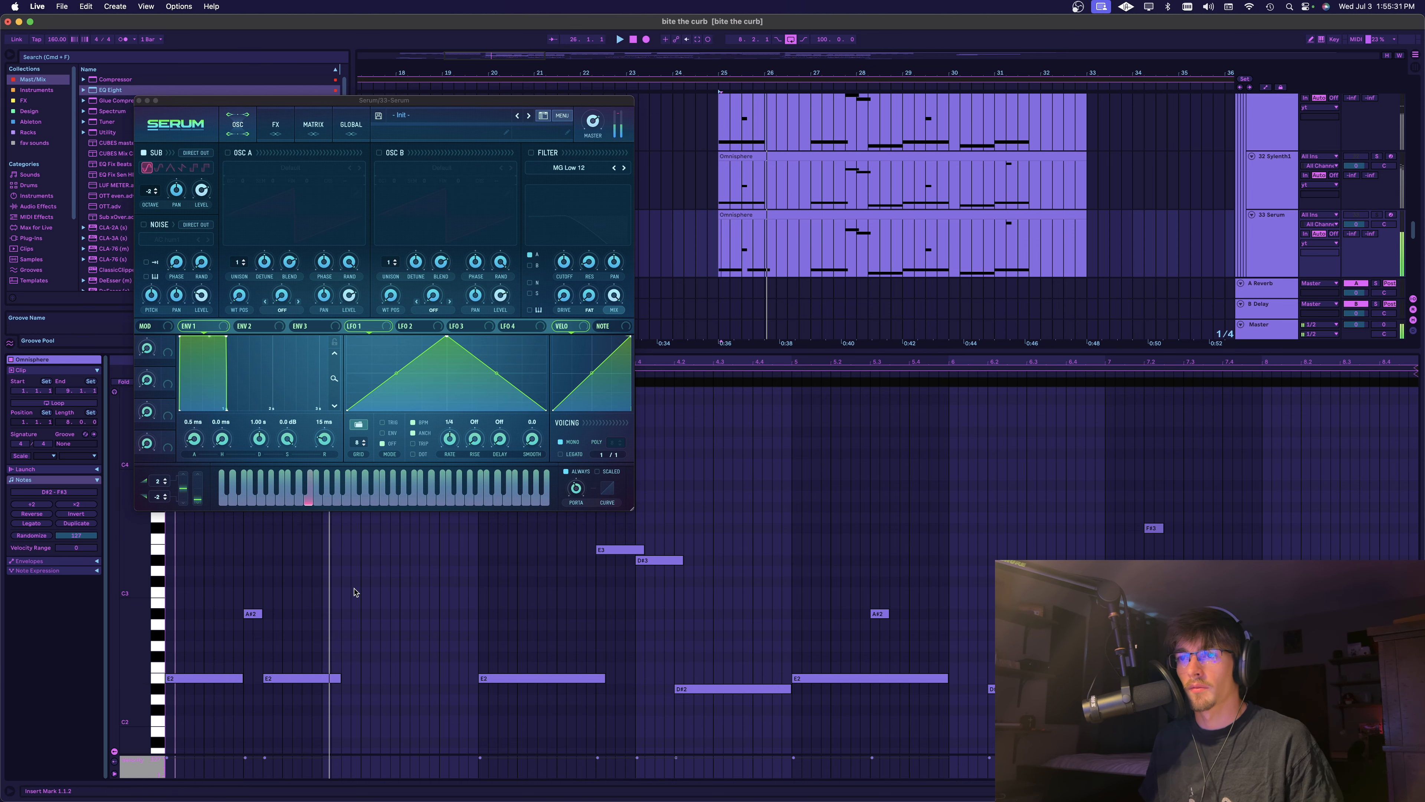
pyautogui.press('space')
pyautogui.moveTo(340, 678); pyautogui.dragTo(337, 678)
pyautogui.moveTo(337, 678); pyautogui.dragTo(322, 678)
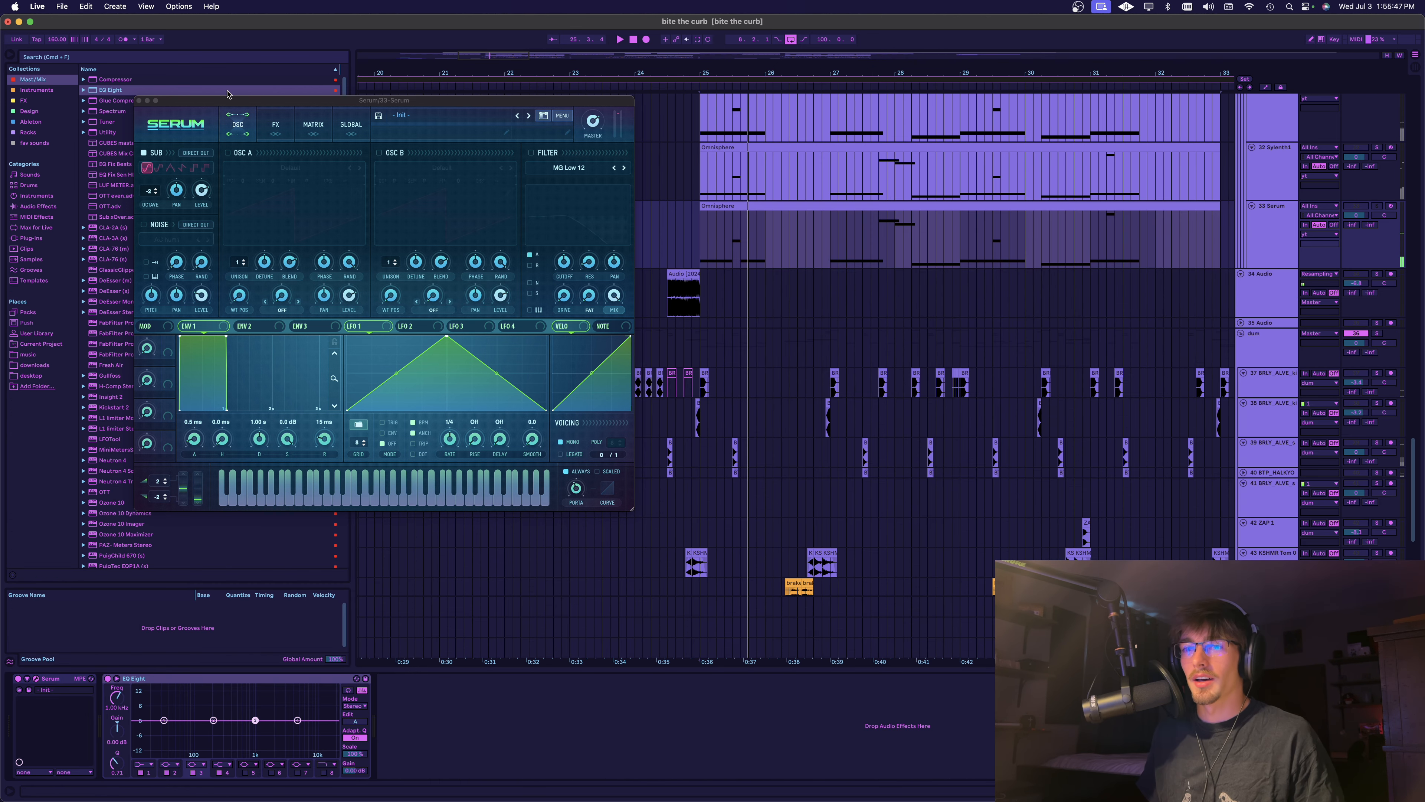
# Enable HardClip distortion in the 33 Serum's effects and set its drive to about 91%
pyautogui.click(278, 125)
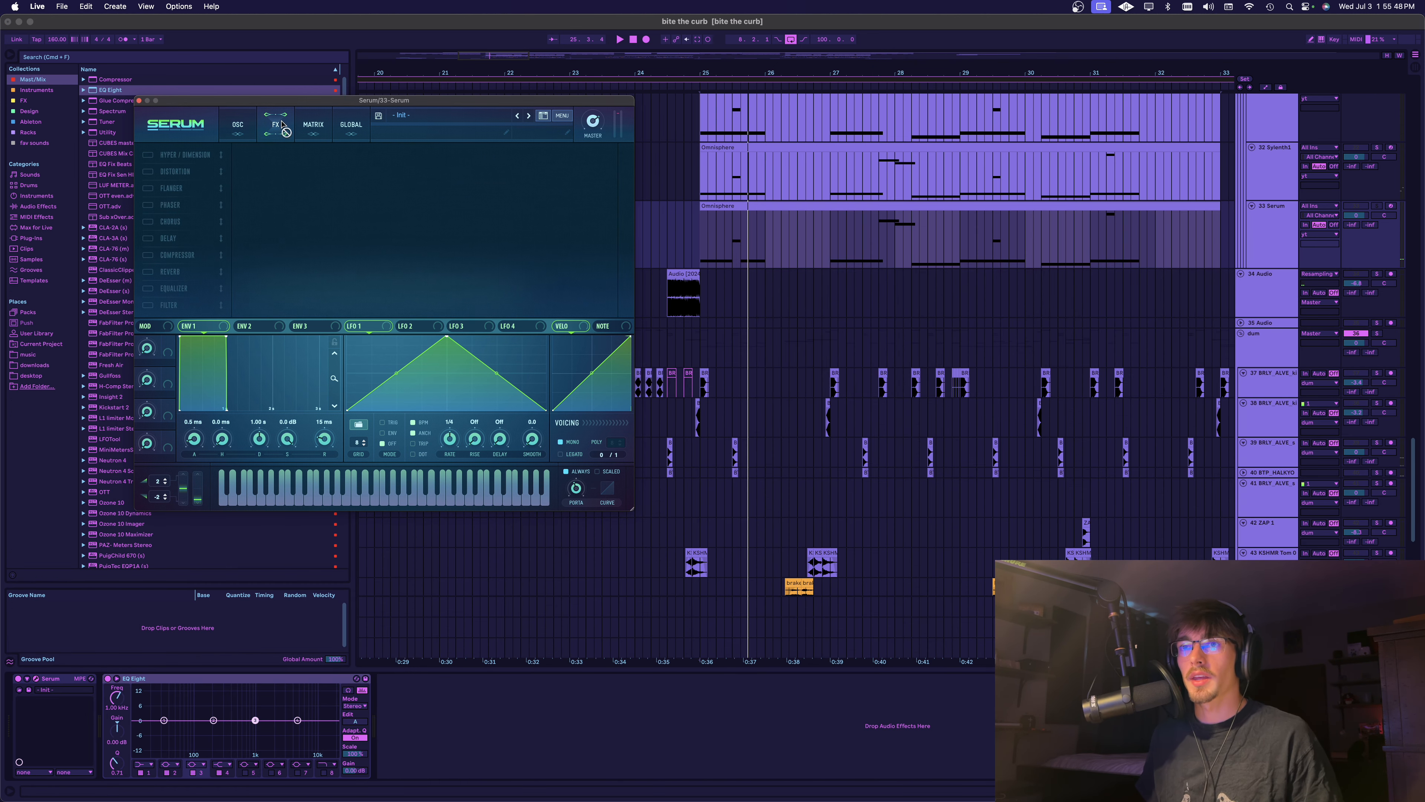
pyautogui.click(149, 171)
pyautogui.click(319, 164)
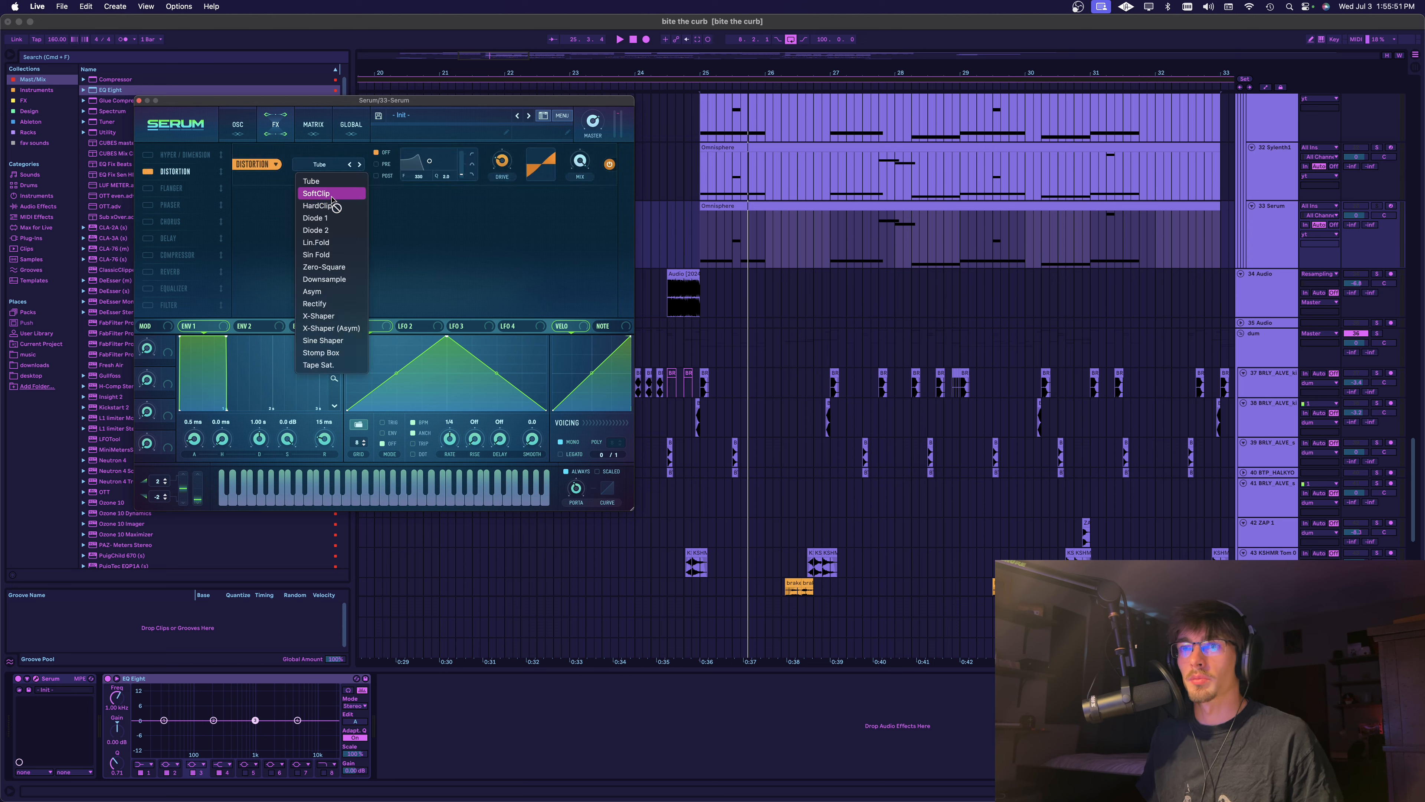
pyautogui.click(318, 206)
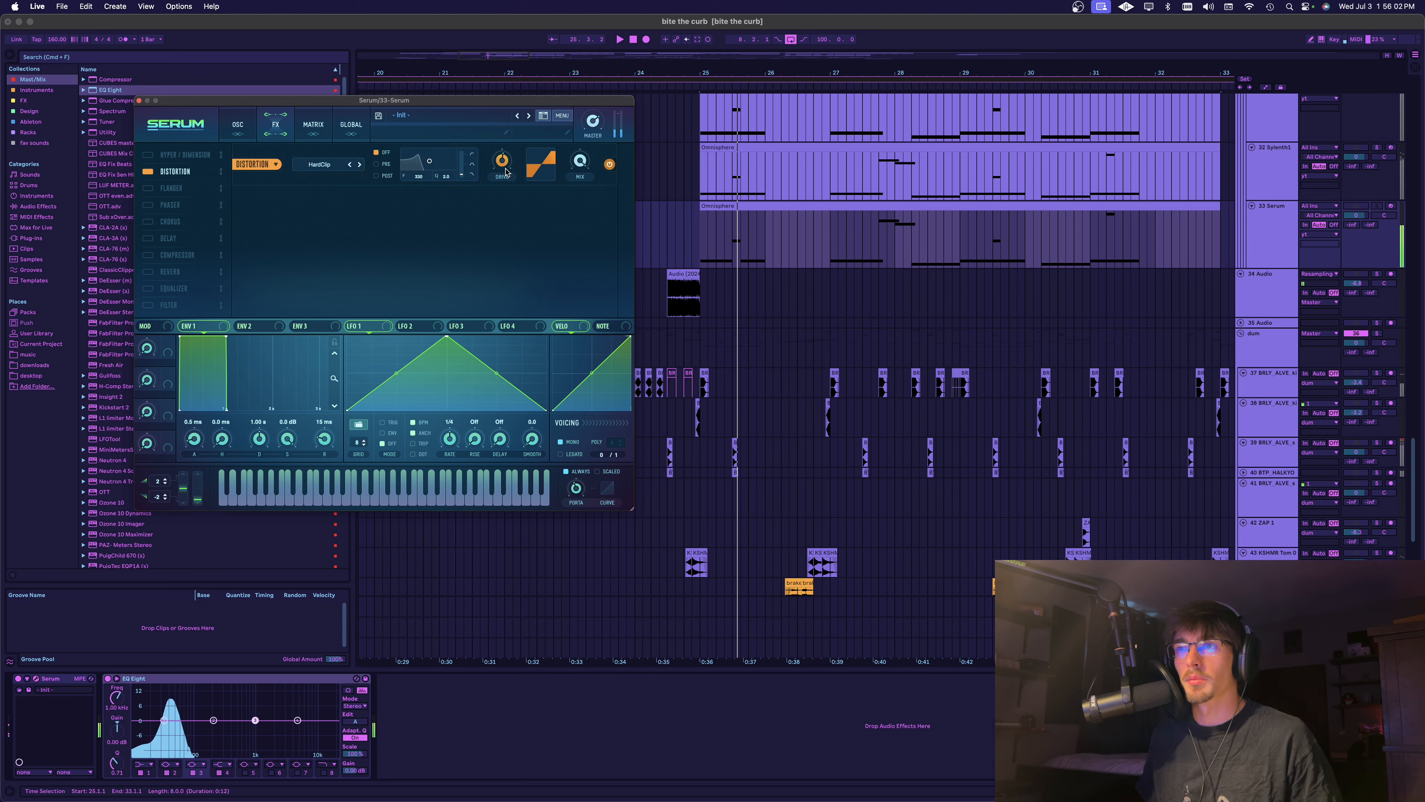
pyautogui.moveTo(505, 171); pyautogui.dragTo(484, 53)
pyautogui.moveTo(500, 162)
pyautogui.mouseDown()
pyautogui.moveTo(499, 186)
pyautogui.moveTo(497, 172)
pyautogui.mouseUp()
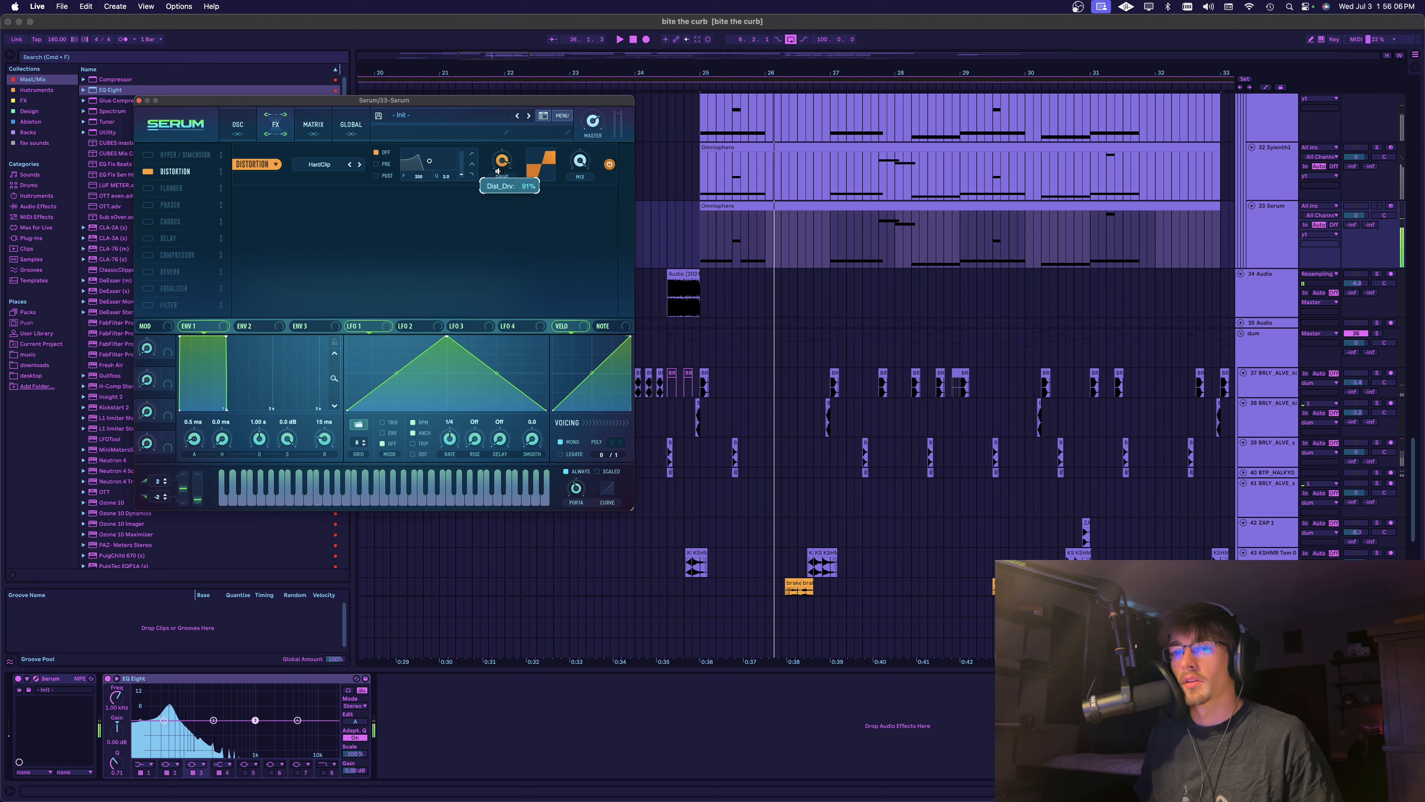
# Play the distorted sub and change the distortion type to Diode 1
pyautogui.press('space')
pyautogui.press('space')
pyautogui.click(186, 639)
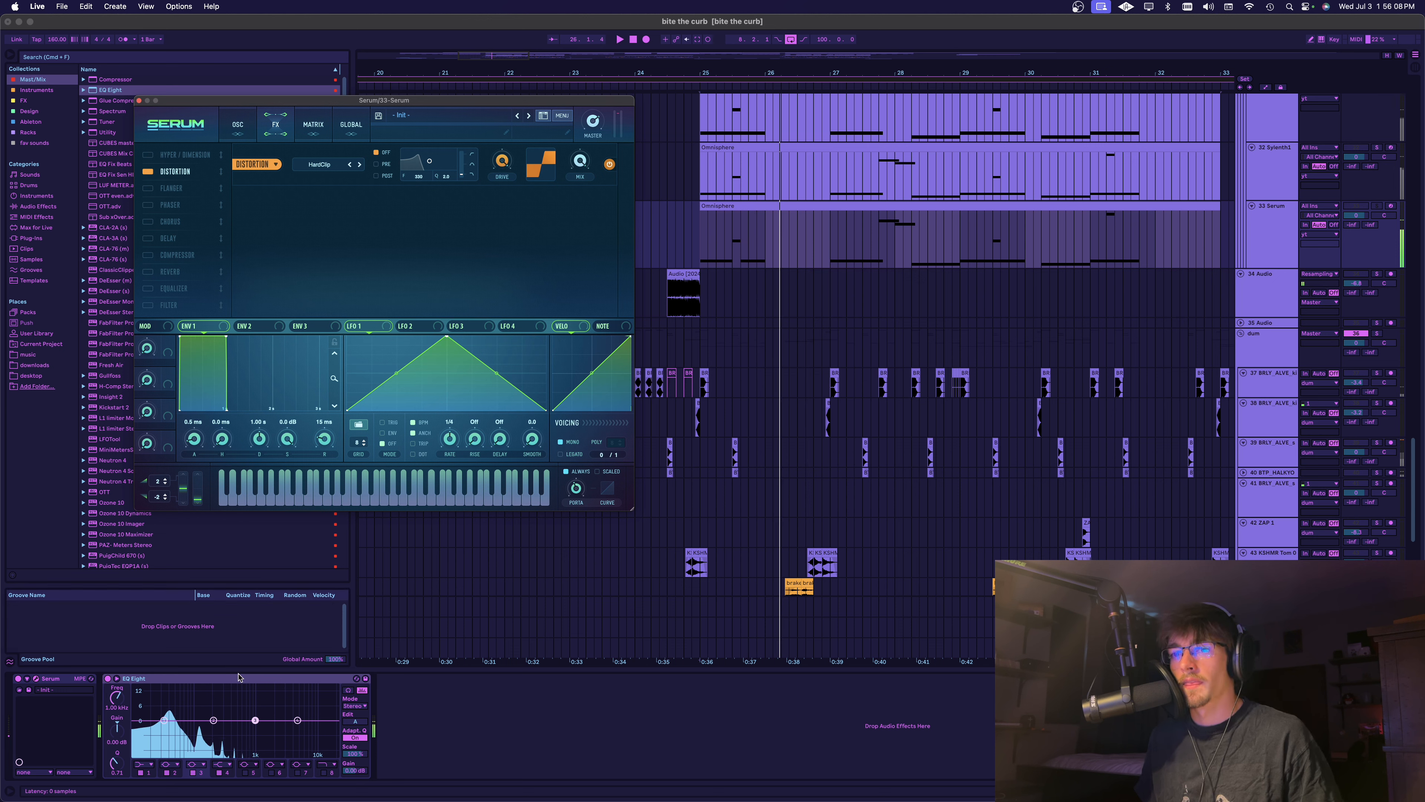
pyautogui.click(360, 165)
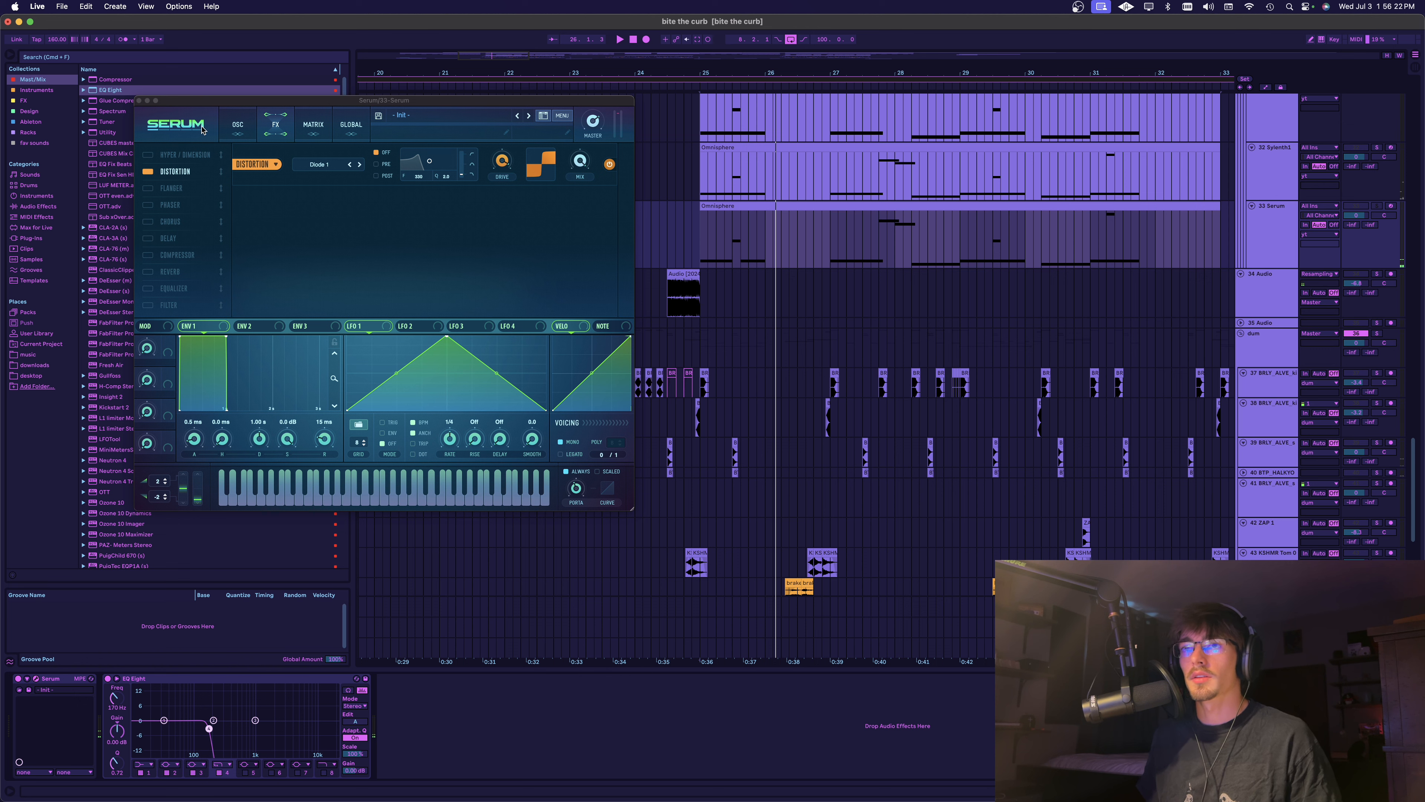
# Enable oscillator A on the 33 Serum with the default saw at octave -1 and play the track
pyautogui.click(237, 124)
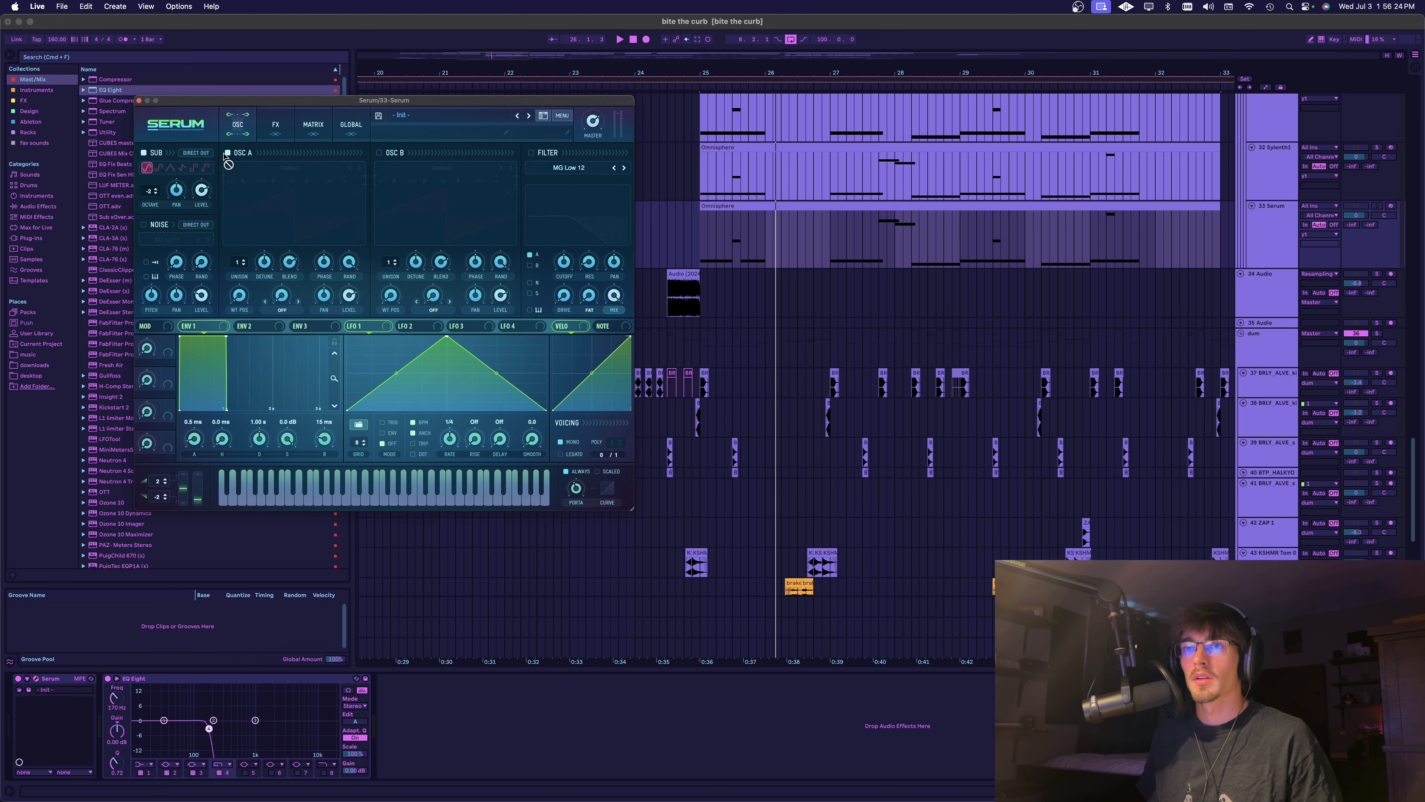
pyautogui.click(227, 152)
pyautogui.moveTo(247, 183); pyautogui.dragTo(238, 189)
pyautogui.press('space')
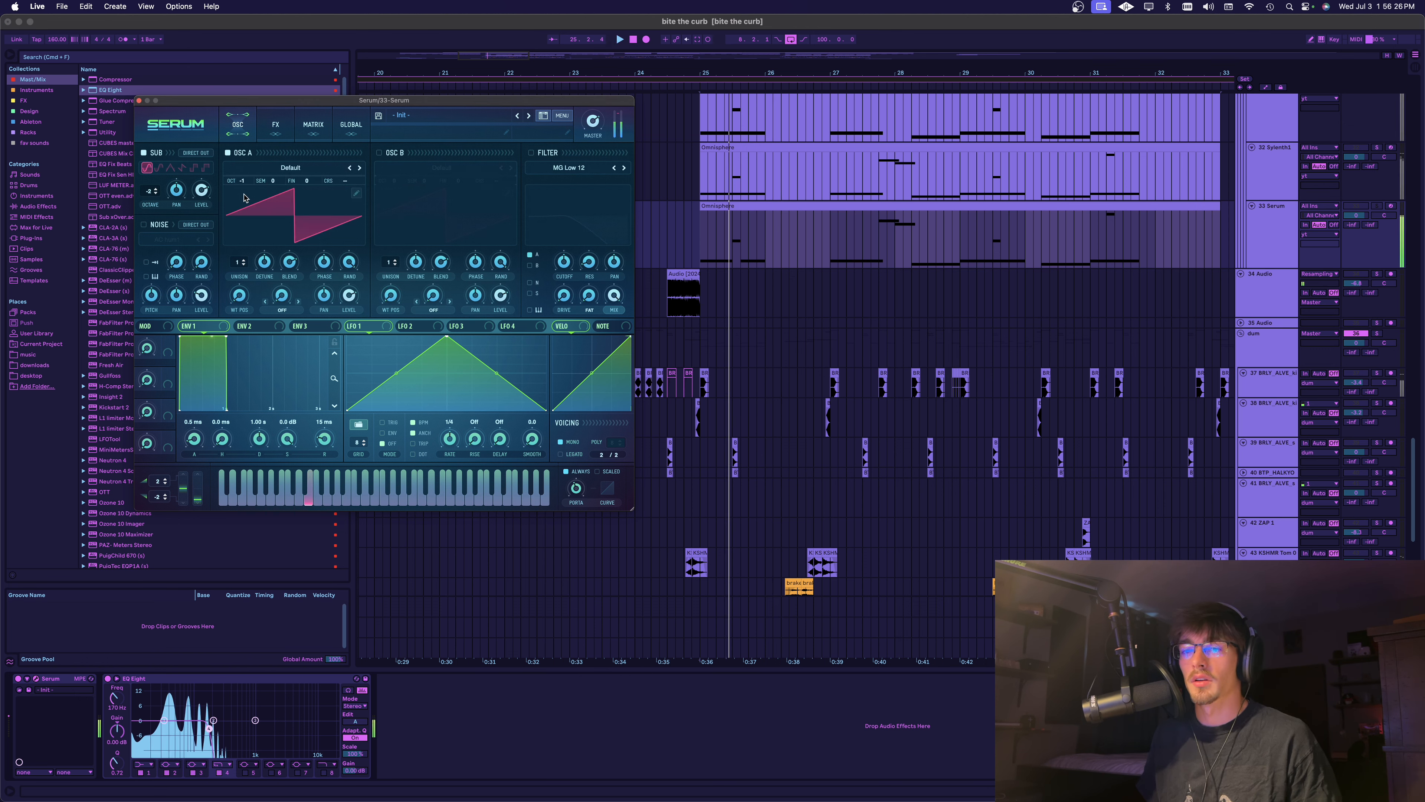
pyautogui.press('space')
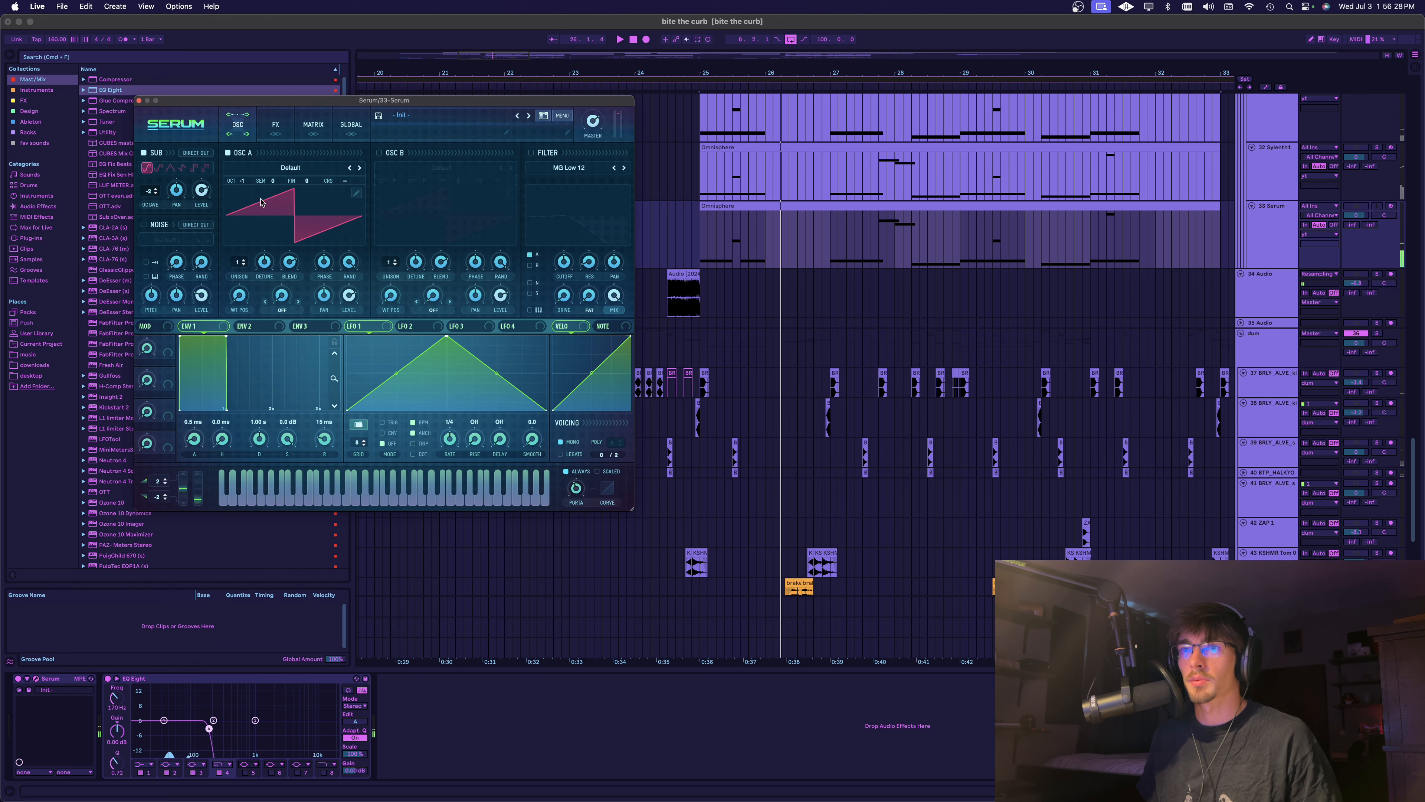
pyautogui.moveTo(244, 181)
pyautogui.mouseDown()
pyautogui.moveTo(246, 166)
pyautogui.moveTo(249, 194)
pyautogui.mouseUp()
pyautogui.press('space')
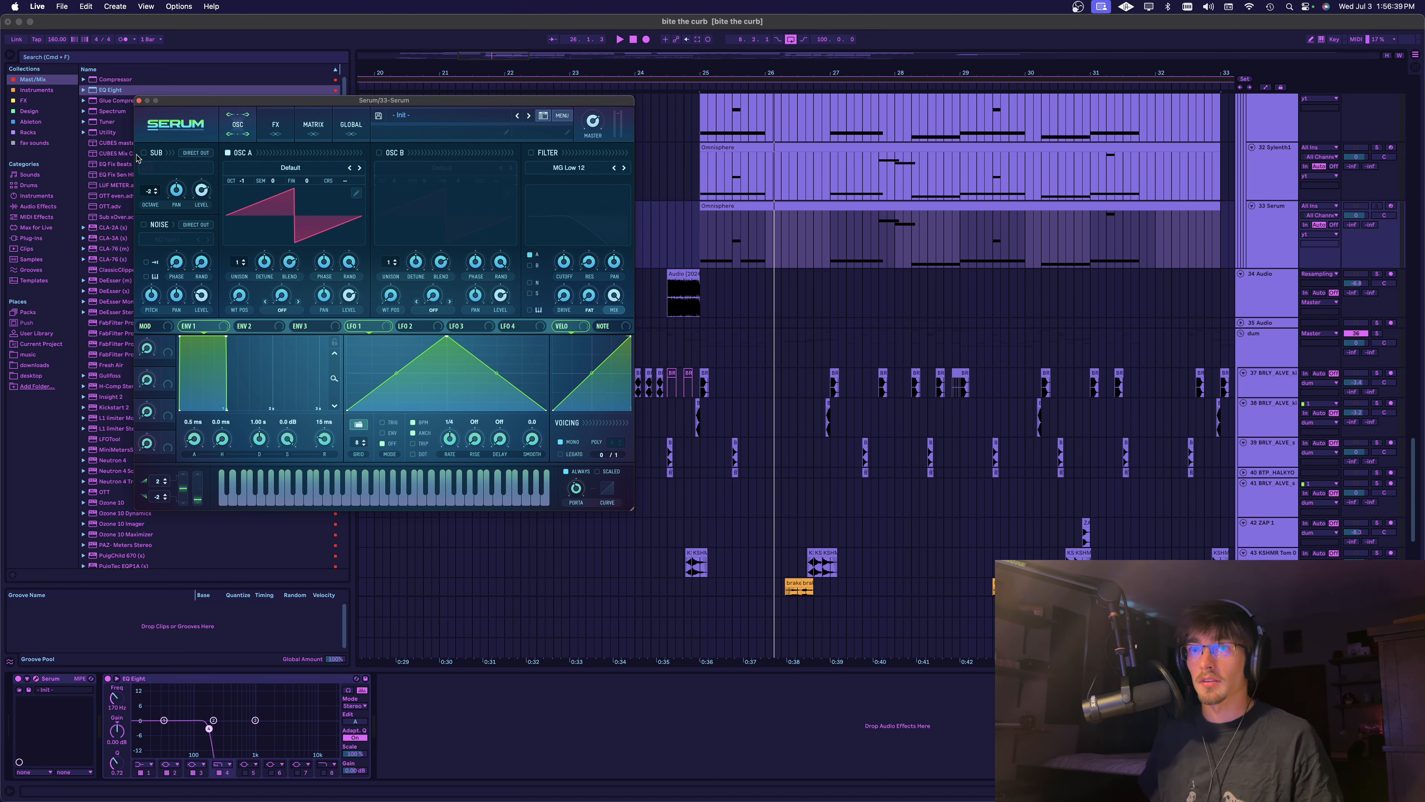
# Compare the sub and oscillator A separately and together, check the distortion settings, close the synth window and play
pyautogui.click(228, 153)
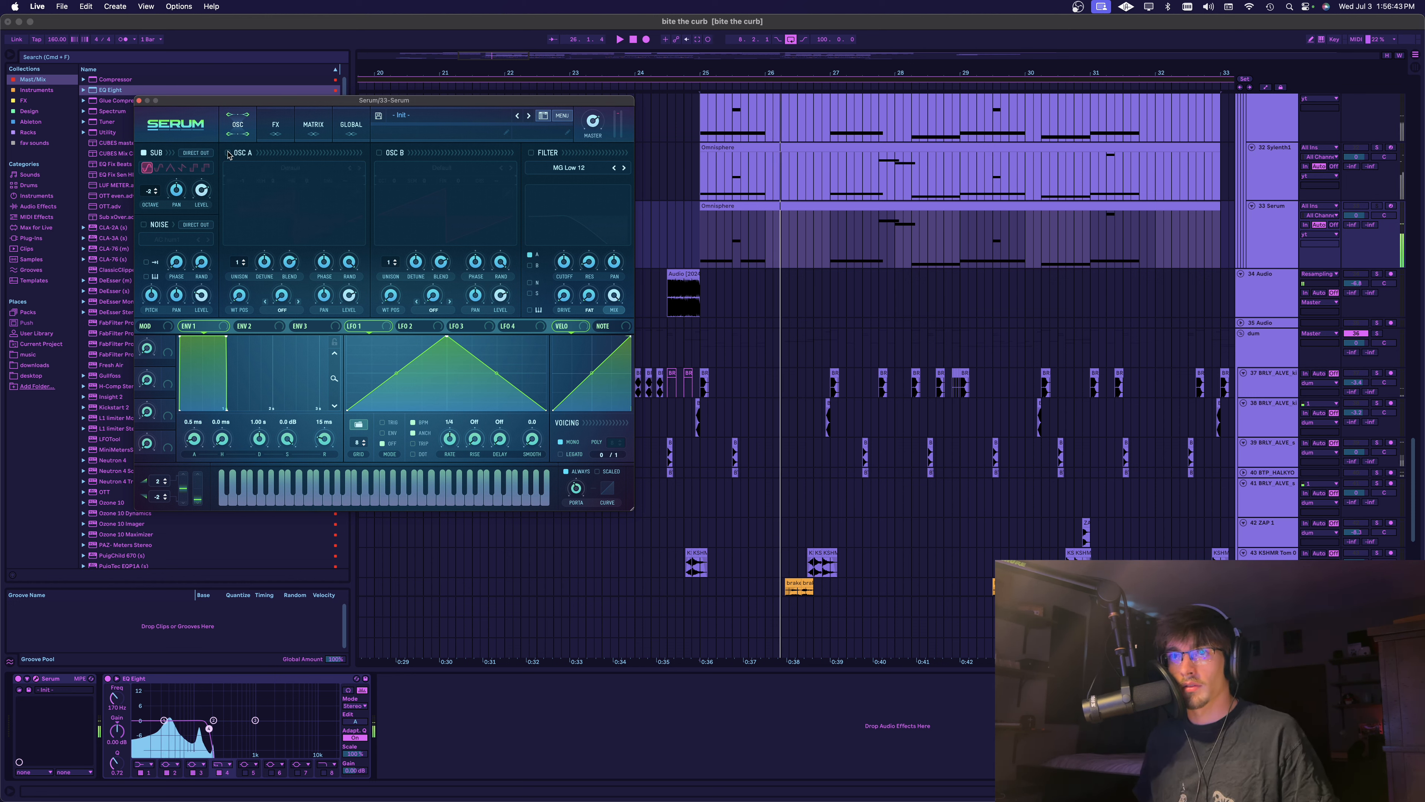
pyautogui.click(228, 152)
pyautogui.click(144, 153)
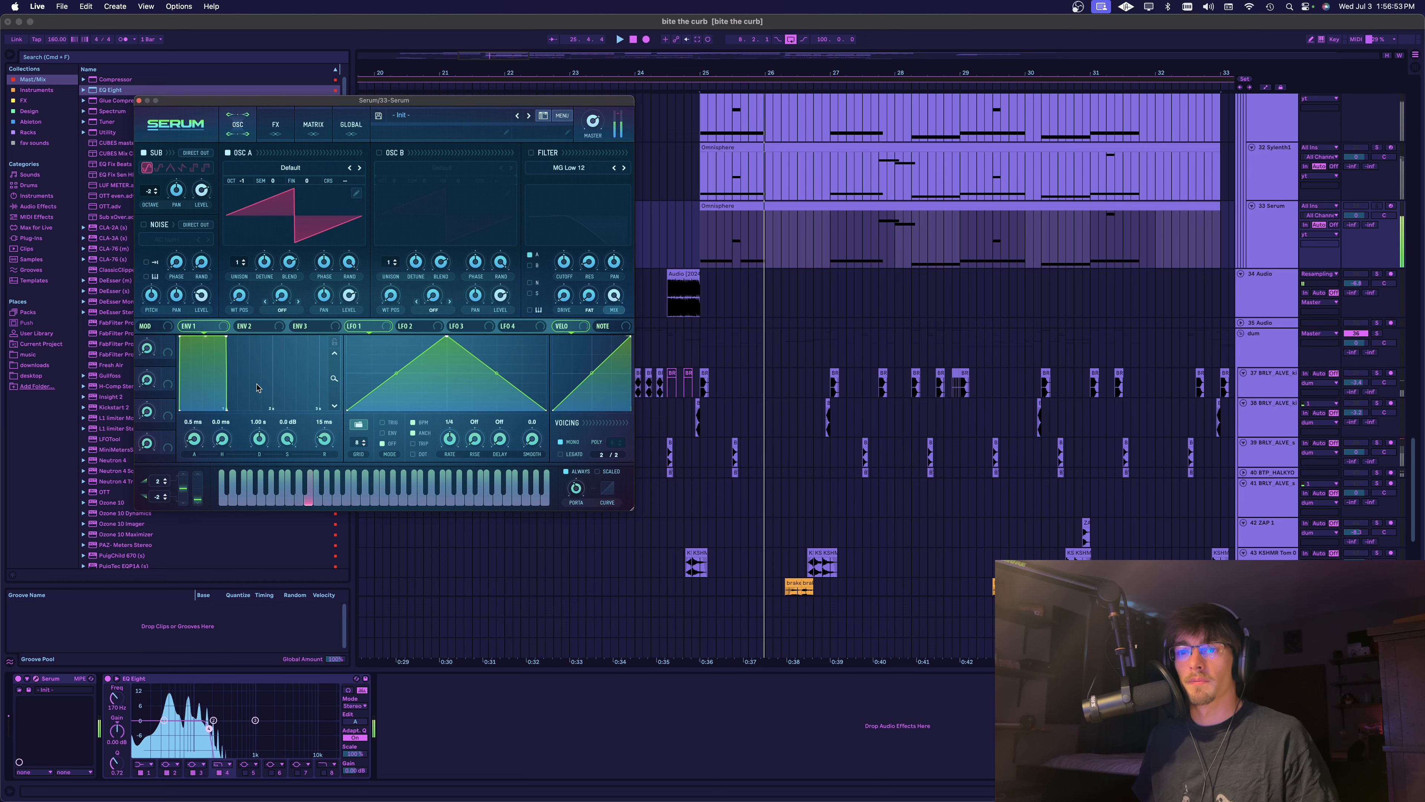
pyautogui.click(292, 118)
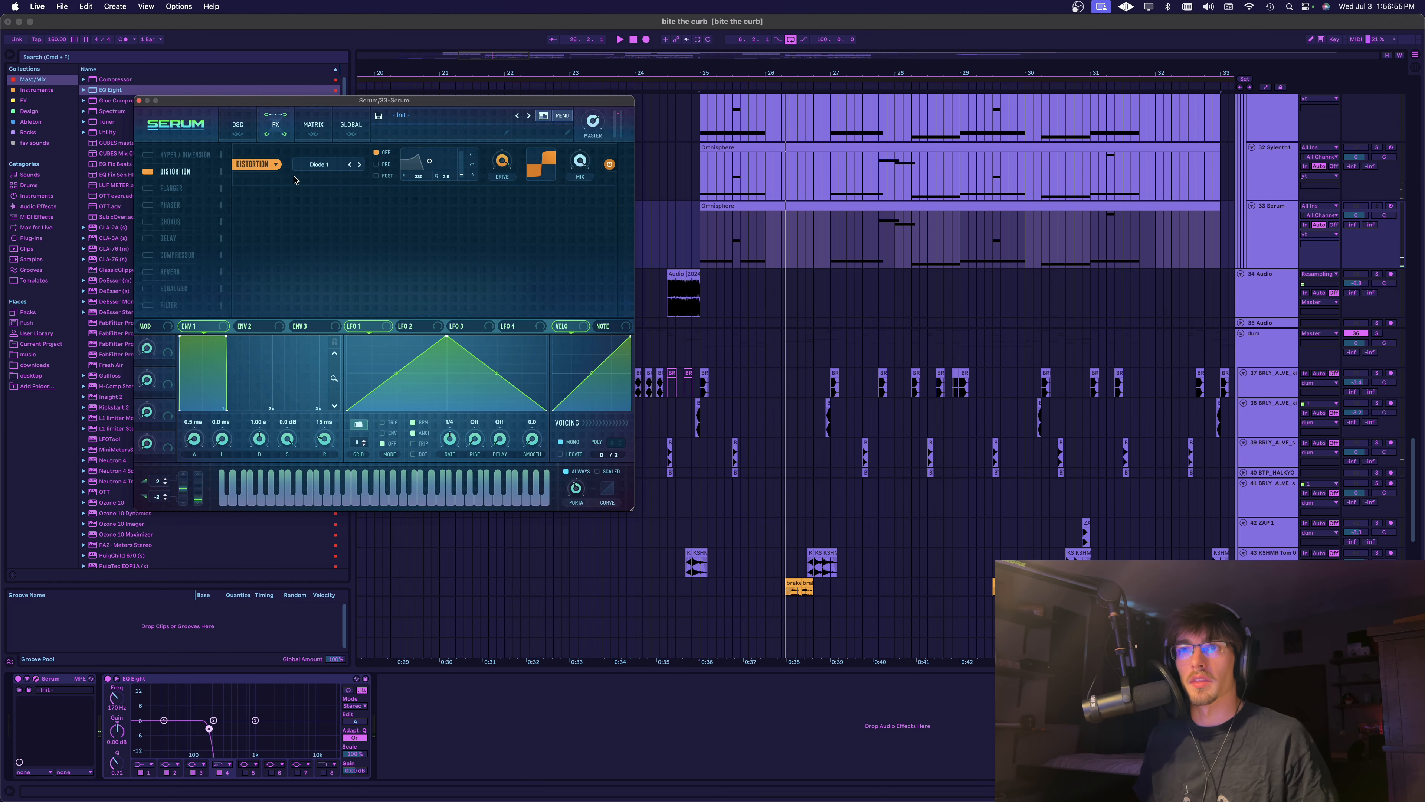
pyautogui.click(140, 101)
pyautogui.hscroll(2, 1052, 290)
pyautogui.press('space')
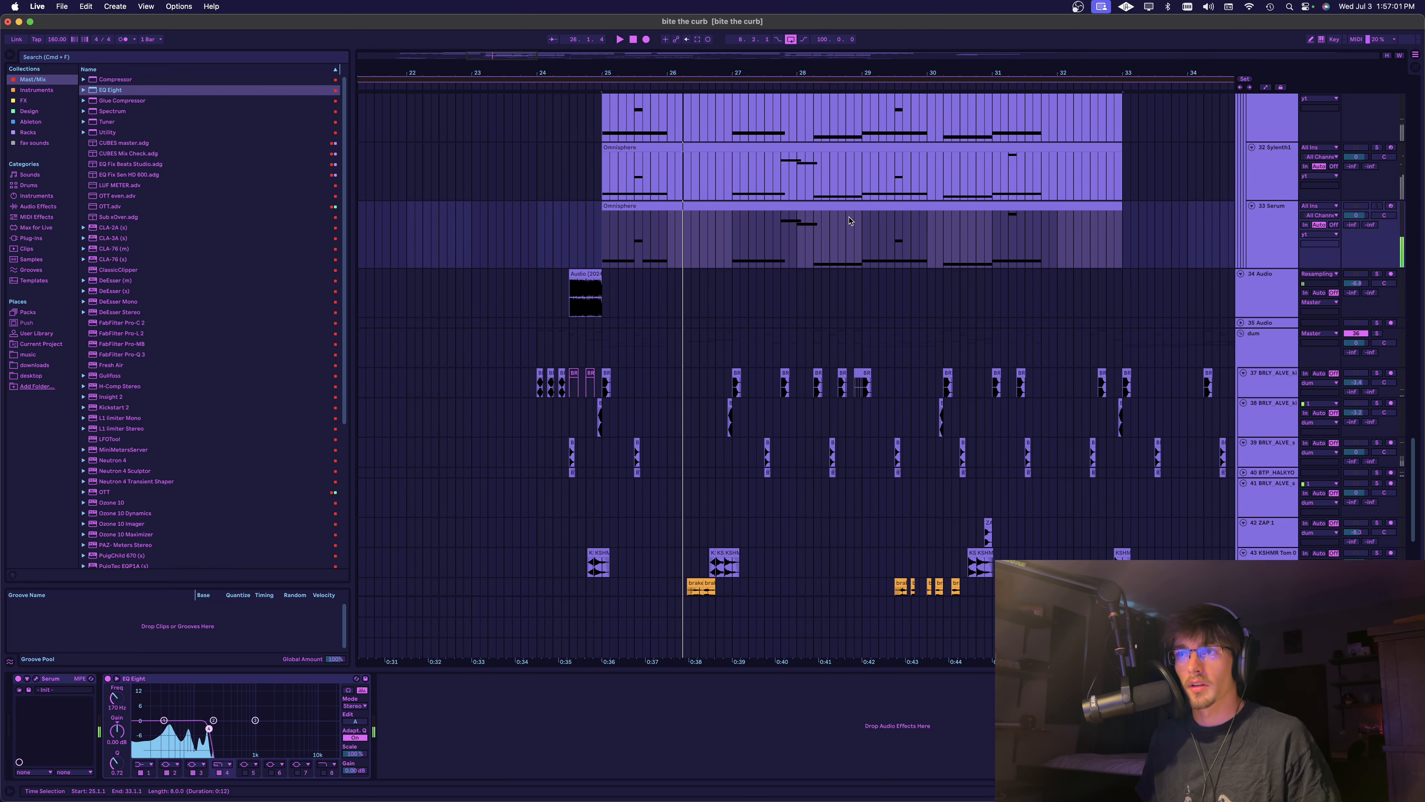
# Remove Sylenth1 from the 32 Sylenth1 track and load Serum in its place
pyautogui.scroll(3, 1260, 280)
pyautogui.click(1260, 280)
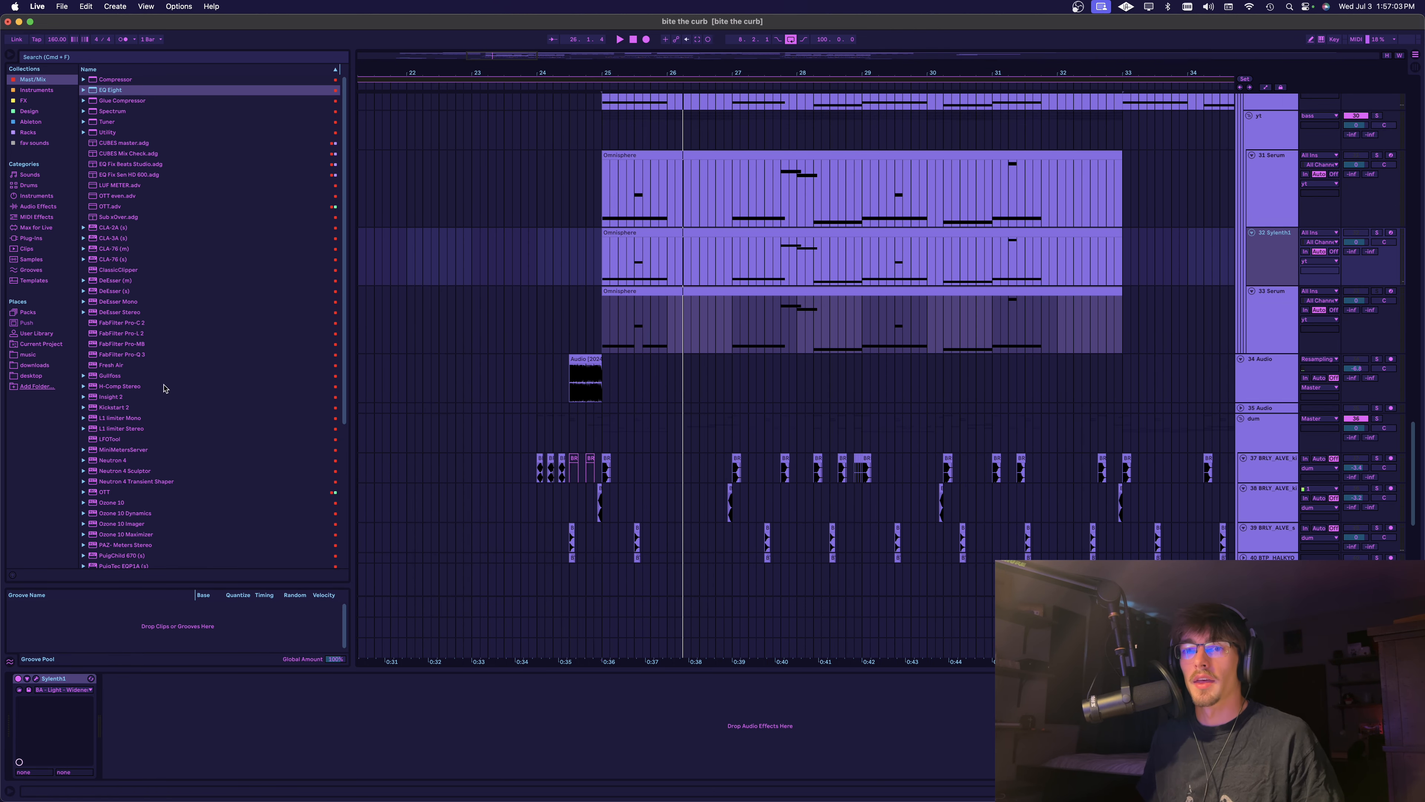
pyautogui.click(60, 679)
pyautogui.press('Delete')
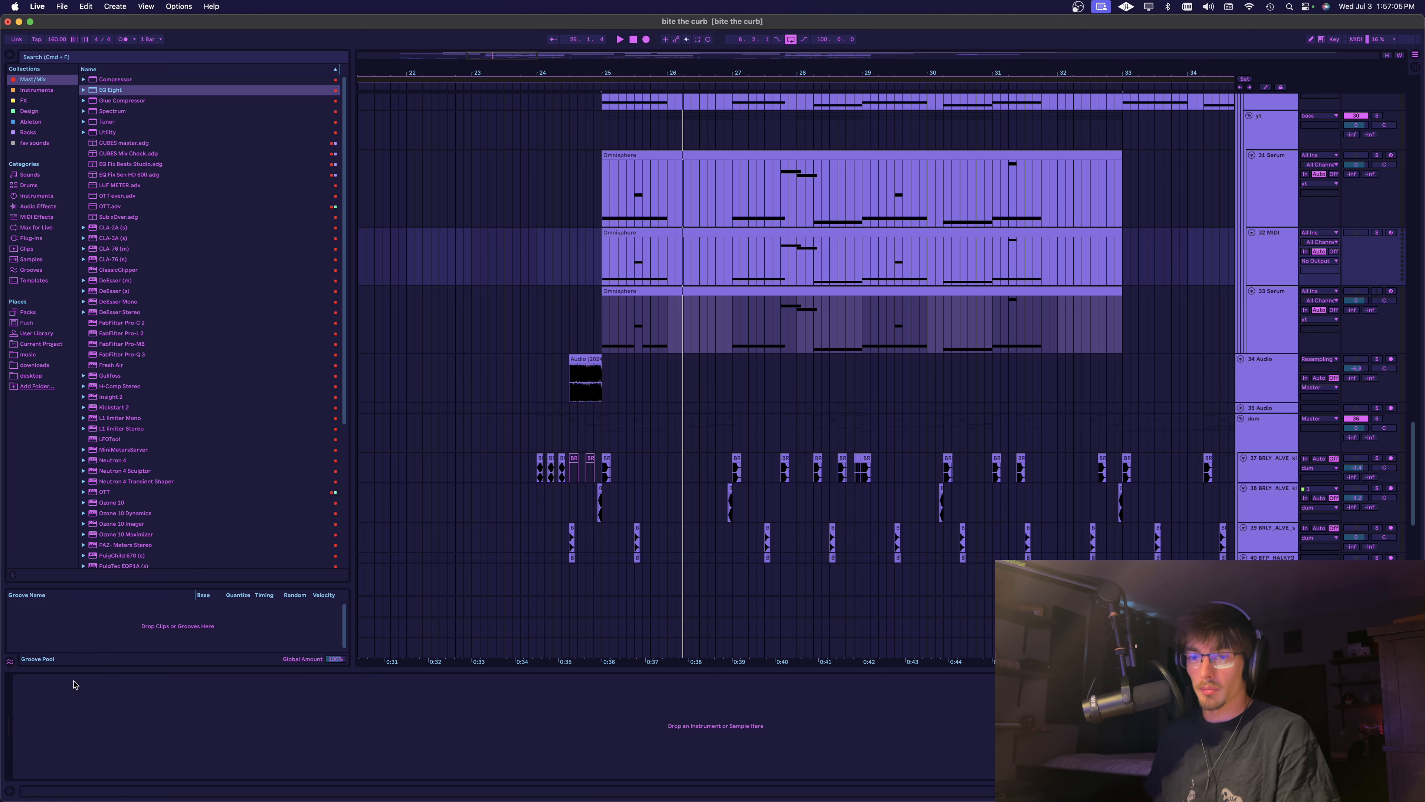
pyautogui.click(49, 90)
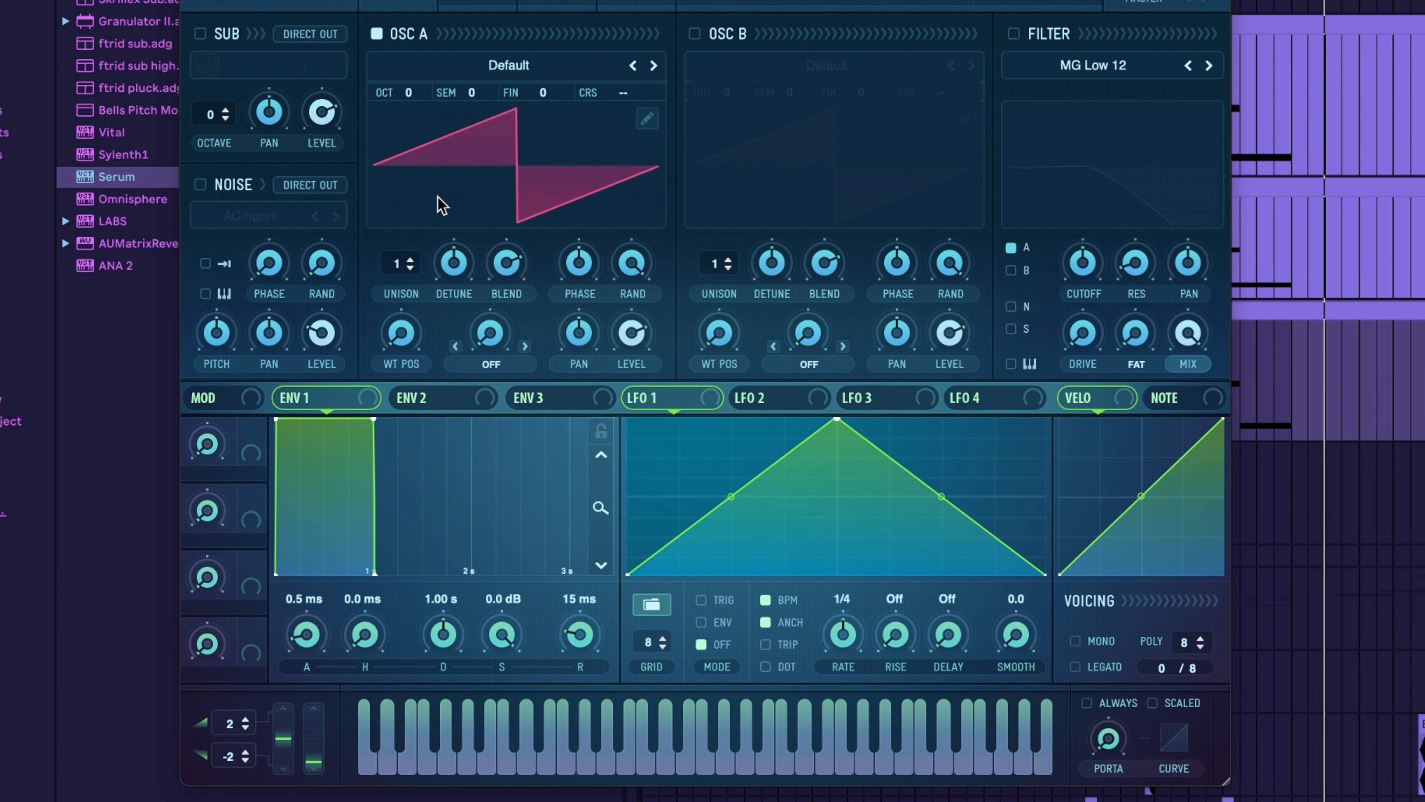
# On the new Serum, give oscillator A five unison voices with reduced detune and enable oscillator B
pyautogui.moveTo(410, 260); pyautogui.dragTo(428, 195)
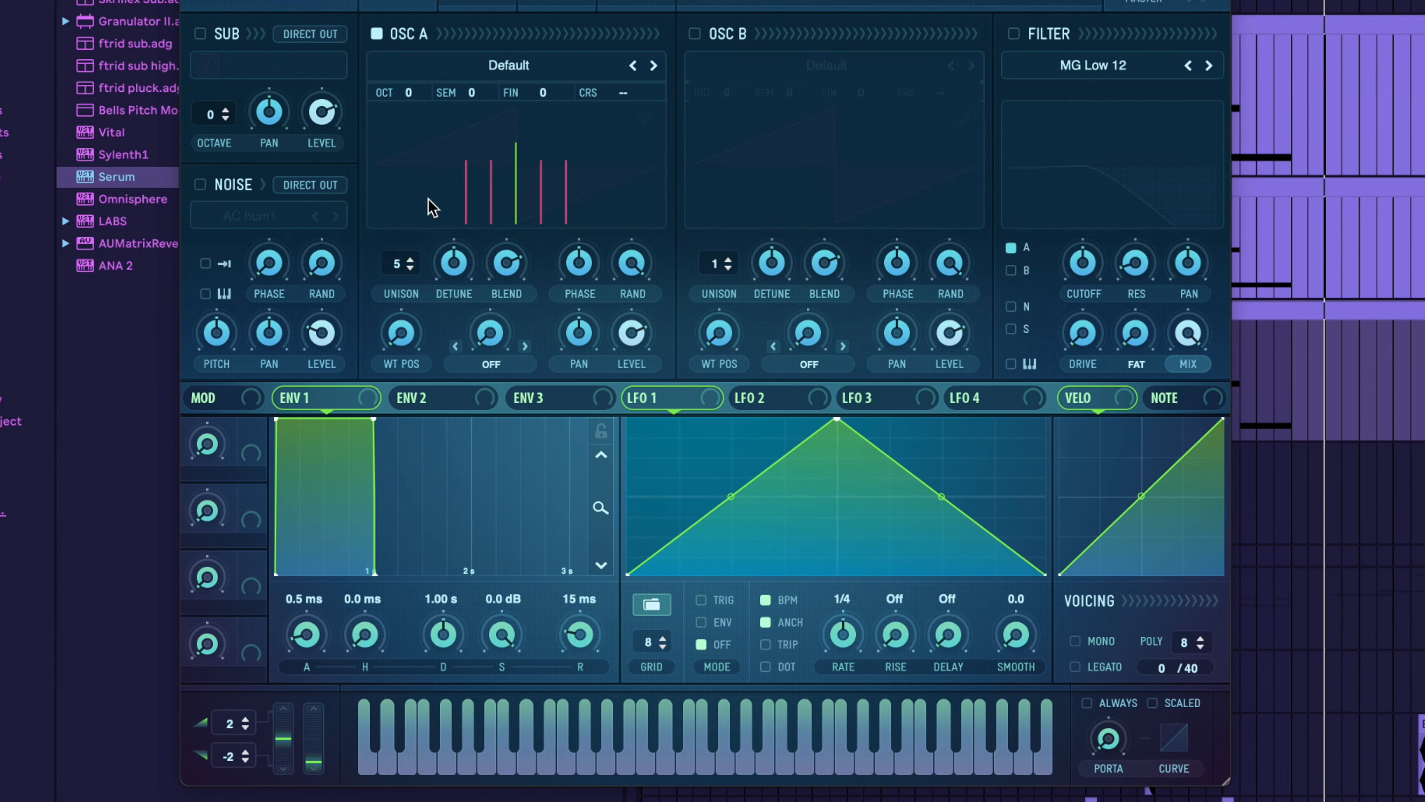
pyautogui.moveTo(457, 283); pyautogui.dragTo(445, 331)
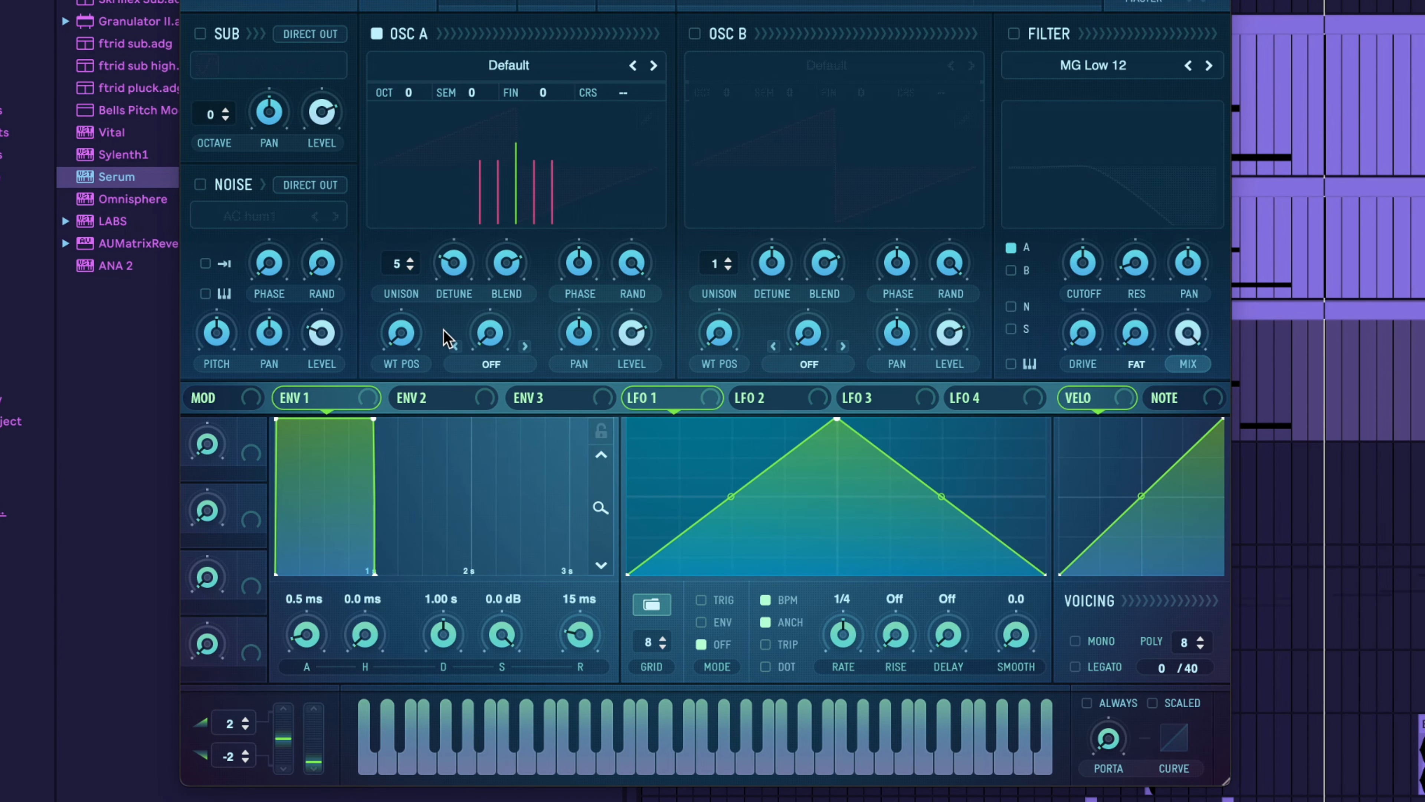
pyautogui.click(694, 34)
# Enable the sub oscillator with a saw wave and set its octave to -2
pyautogui.click(200, 34)
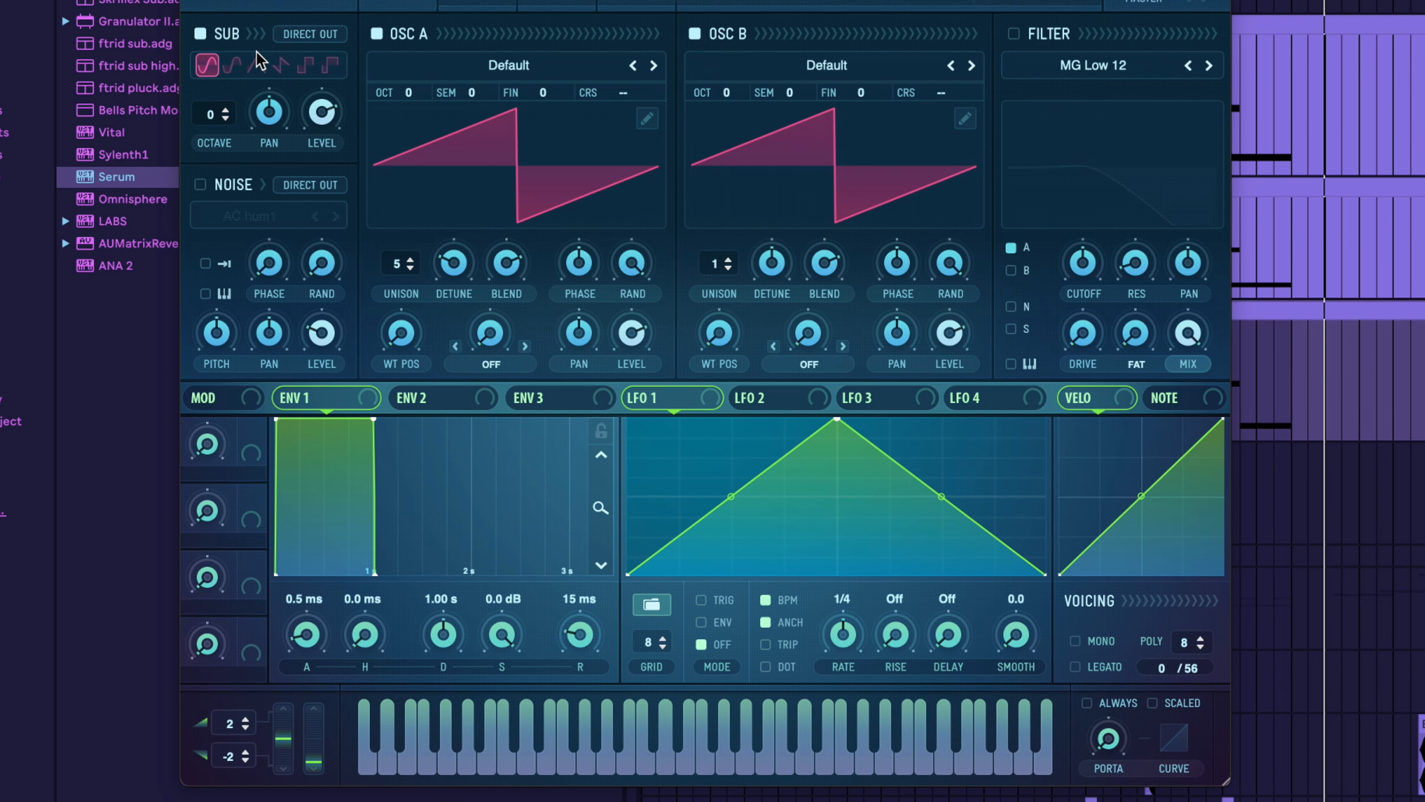
pyautogui.click(281, 66)
pyautogui.moveTo(339, 115); pyautogui.dragTo(335, 163)
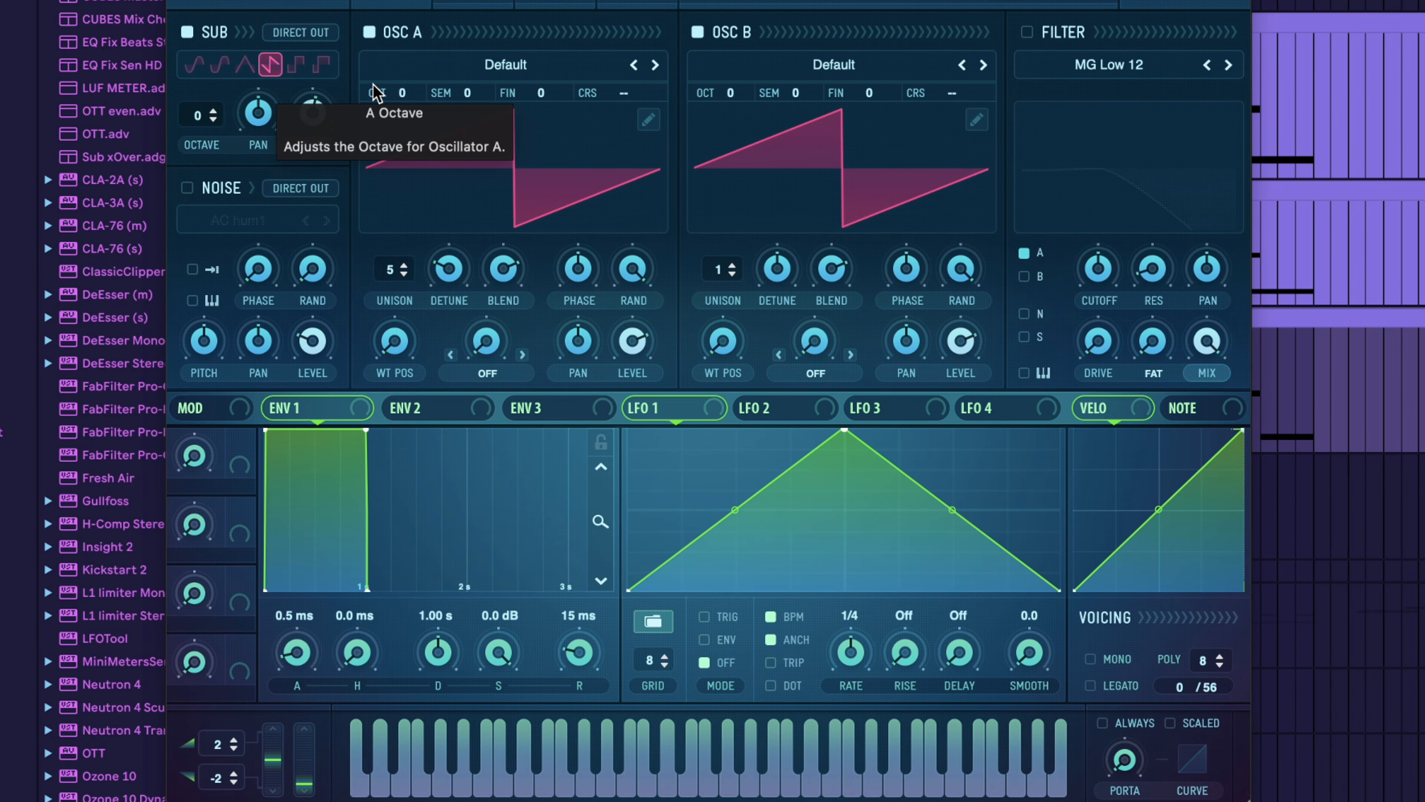
pyautogui.click(213, 119)
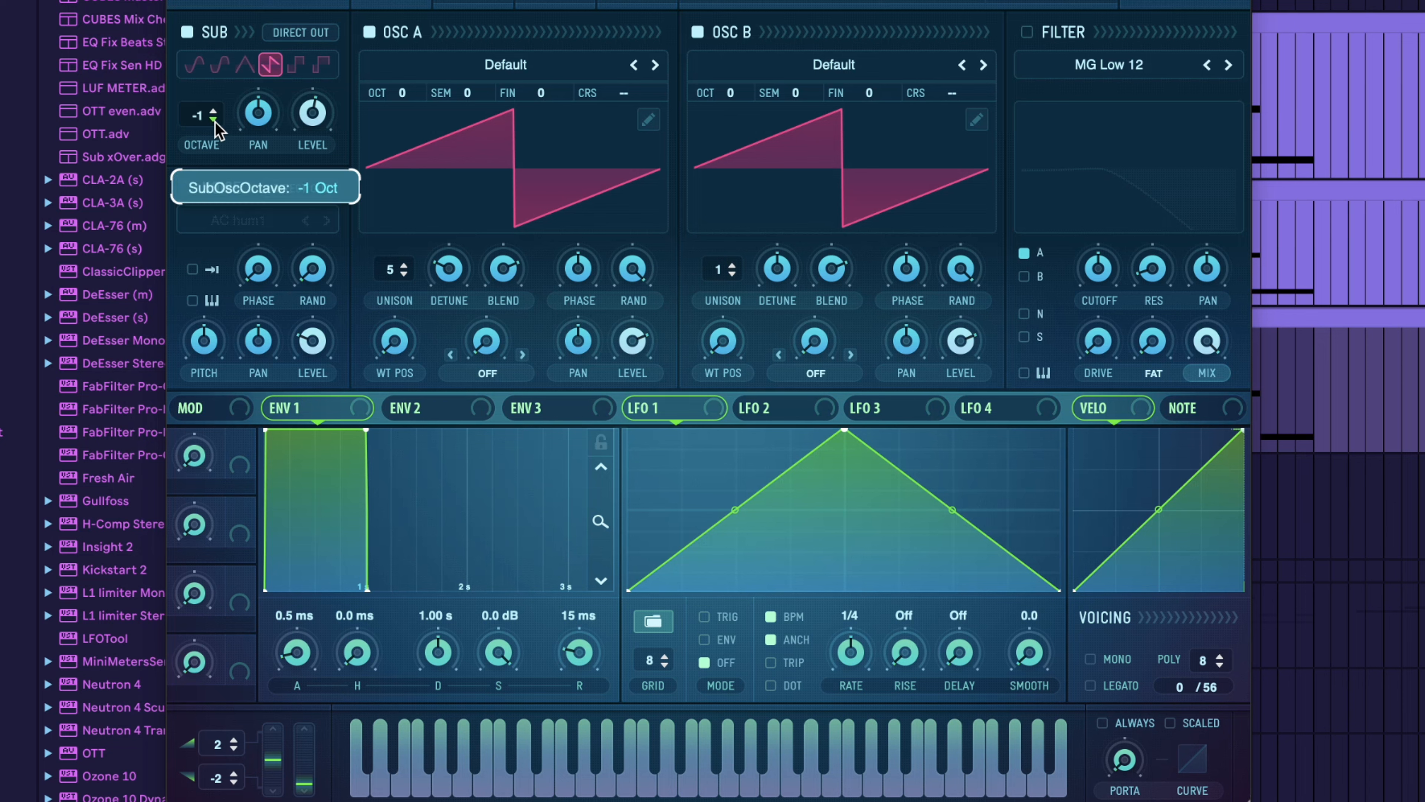
pyautogui.click(213, 119)
# Set oscillator A to octave -1, high-pass the track's EQ Eight at about 64 Hz, and play it
pyautogui.moveTo(405, 98); pyautogui.dragTo(398, 130)
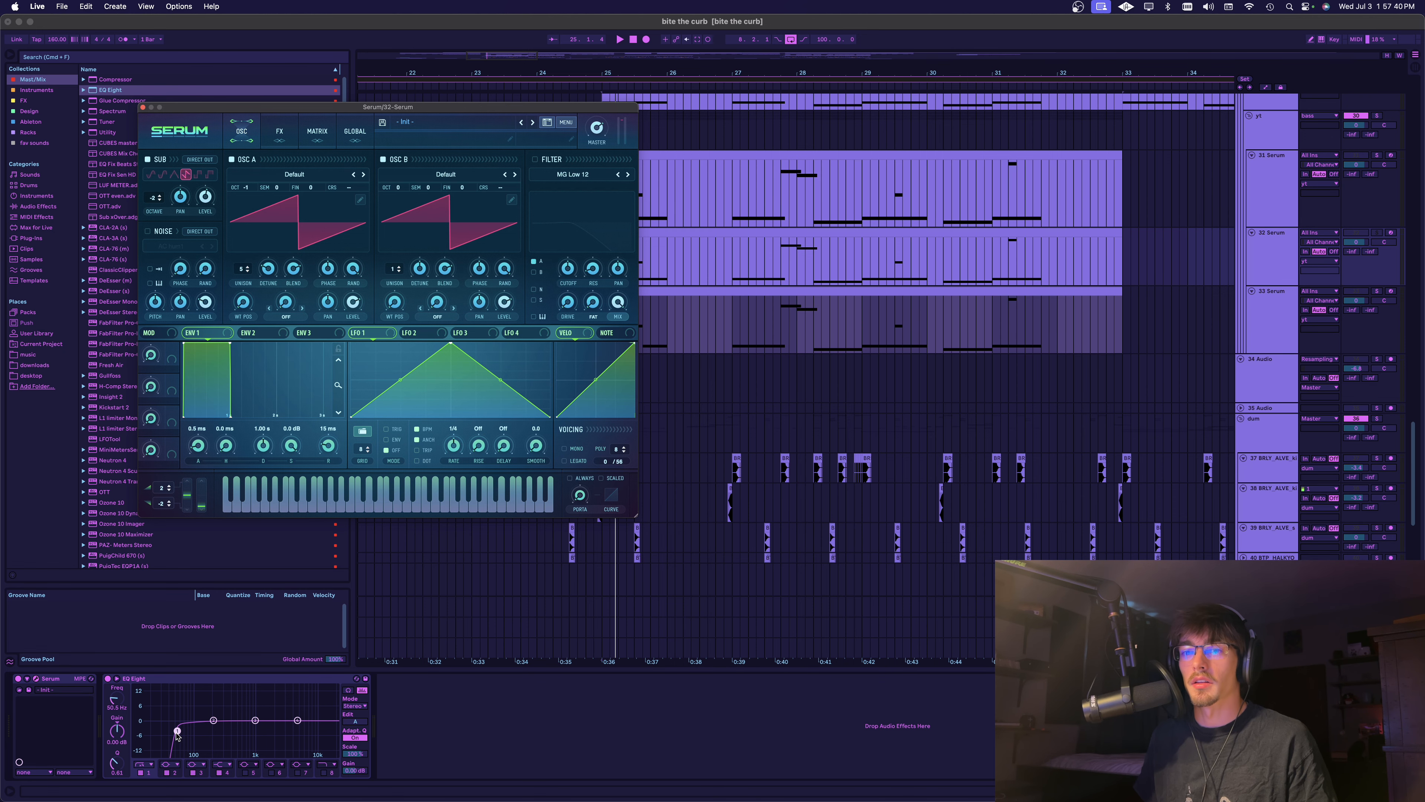
pyautogui.moveTo(177, 732); pyautogui.dragTo(184, 728)
pyautogui.press('space')
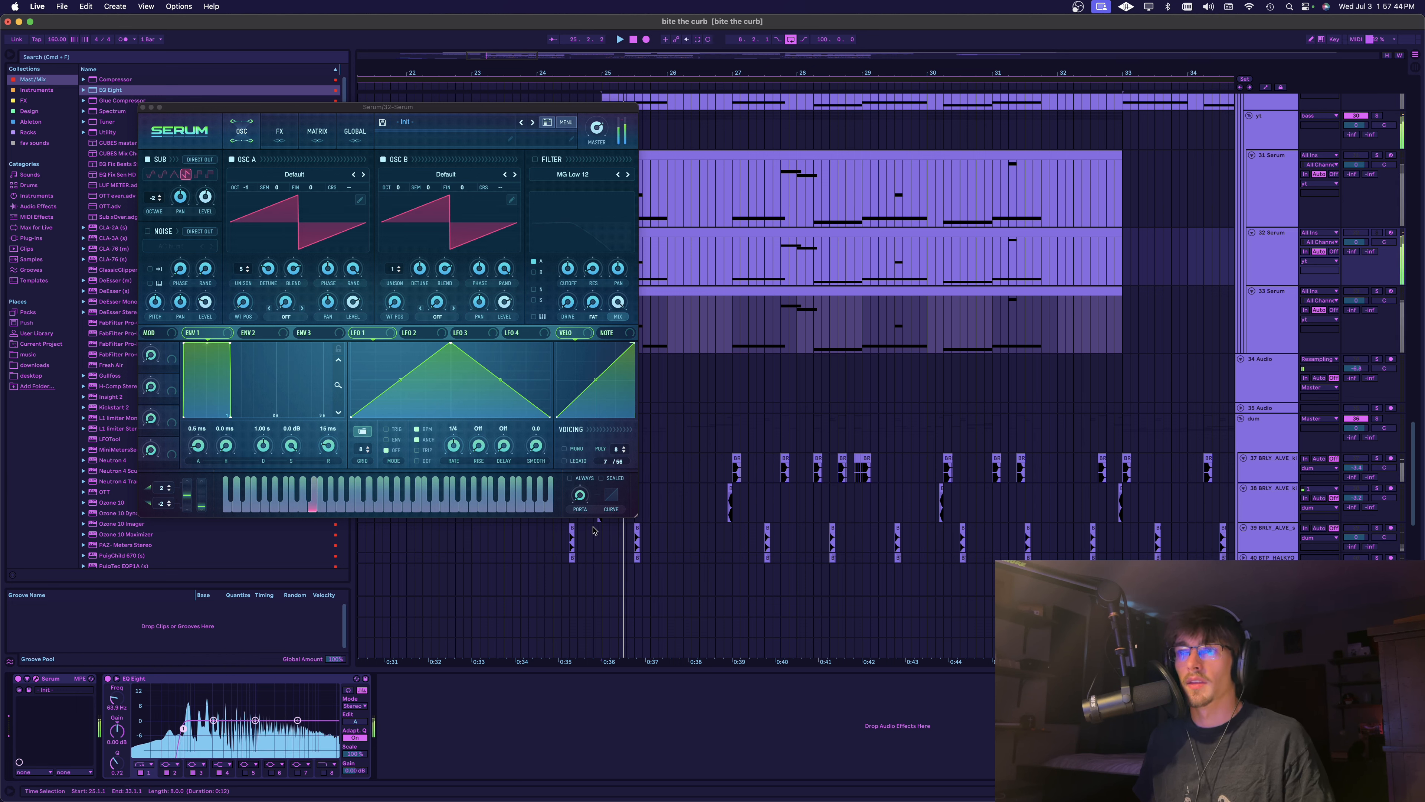
pyautogui.press('space')
# Set the 32 Serum synth to mono with always-on portamento and play the layer
pyautogui.click(567, 450)
pyautogui.moveTo(574, 501); pyautogui.dragTo(575, 478)
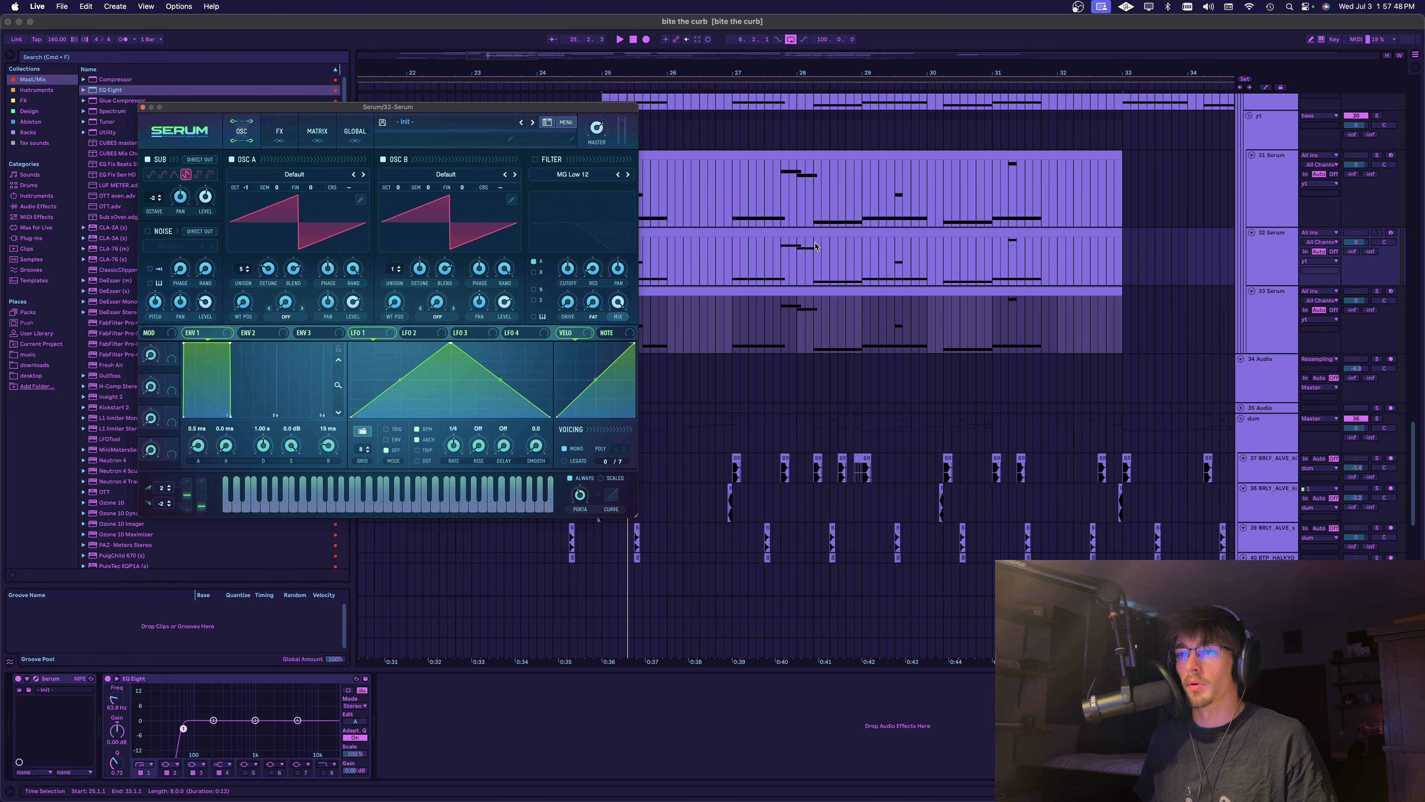
pyautogui.click(714, 288)
pyautogui.press('space')
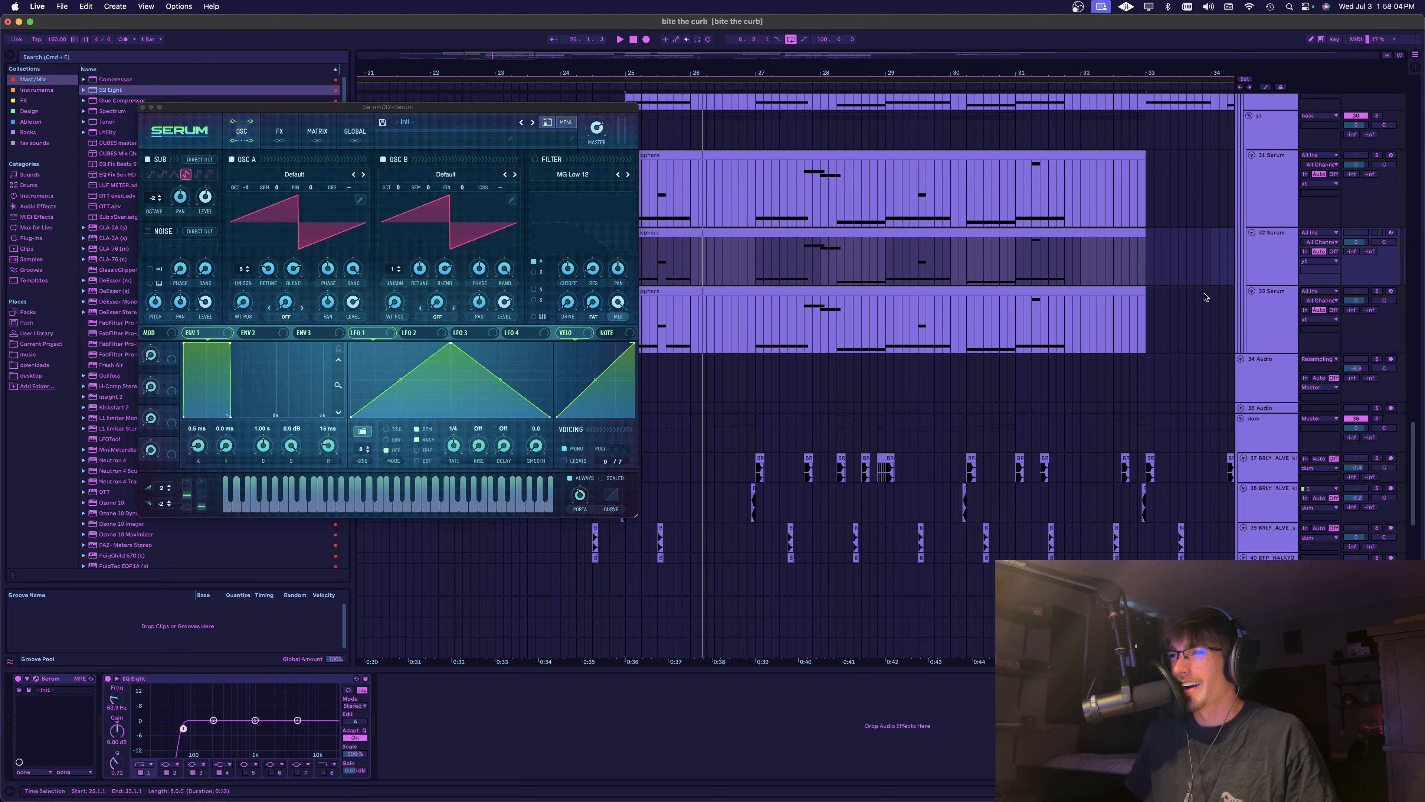
# Solo the 33 Serum track alongside 32 Serum, play both layers together, and go back to the original bass tracks
pyautogui.keyDown('super'); pyautogui.click(1377, 291); pyautogui.keyUp('super')
pyautogui.press('space')
pyautogui.hscroll(-3, 892, 288)
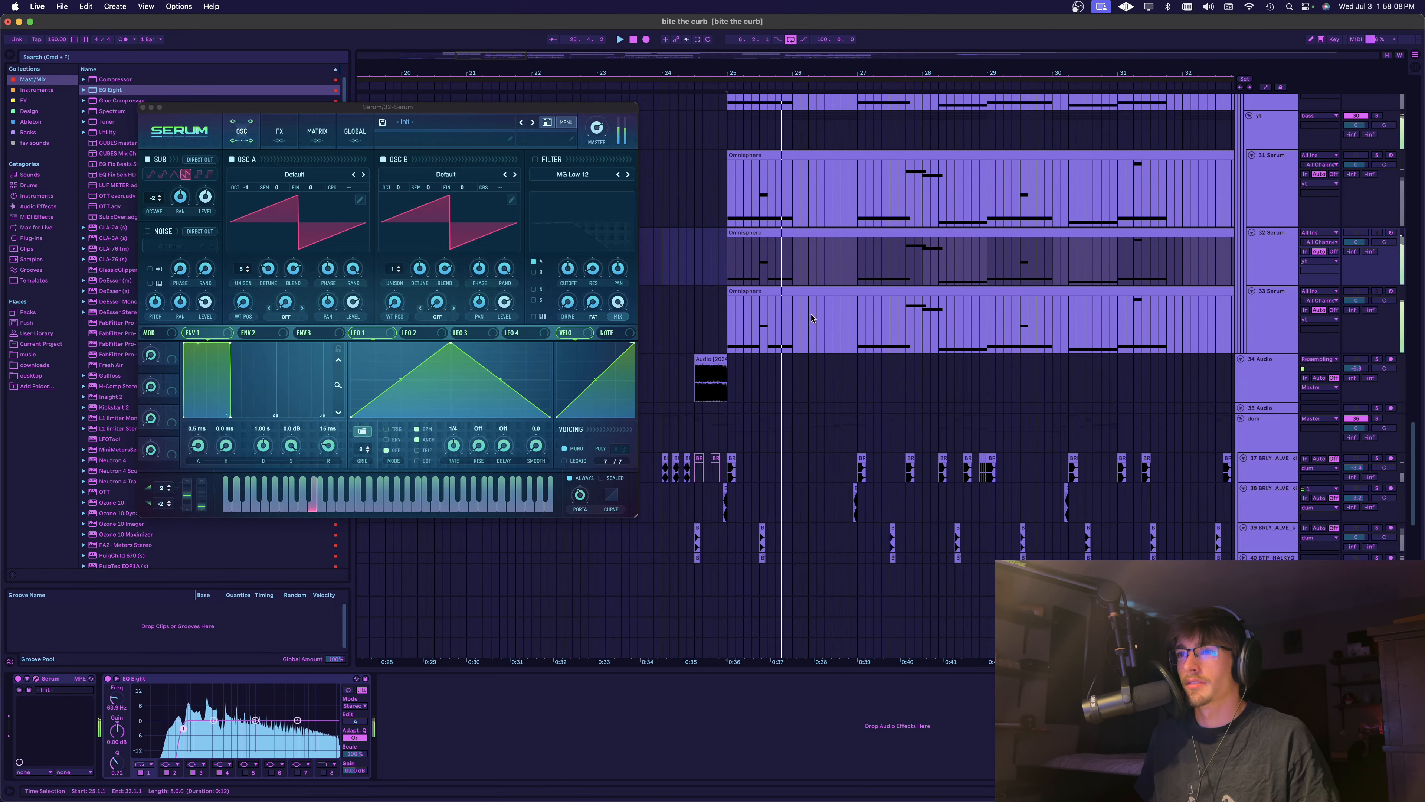
pyautogui.scroll(-3, 892, 288)
pyautogui.press('space')
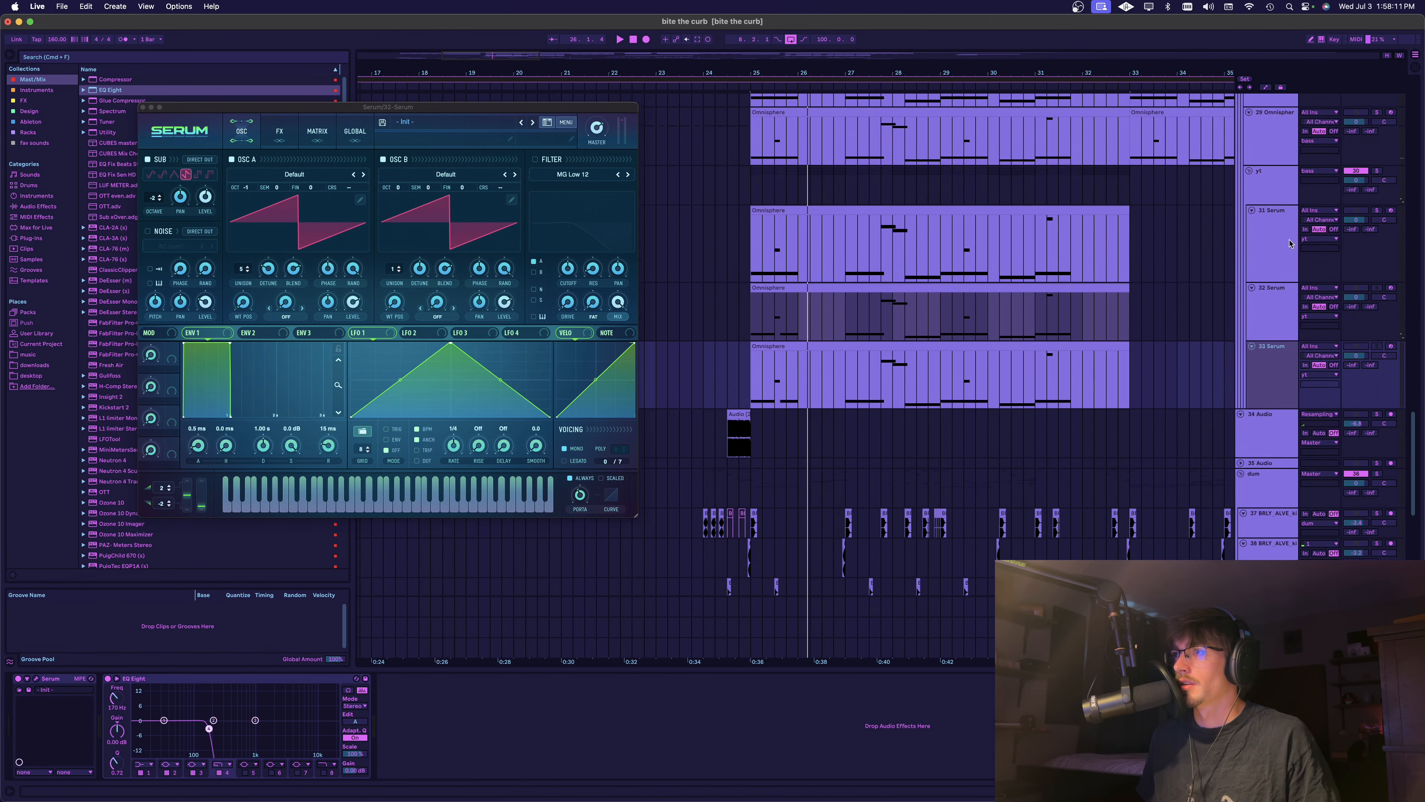
pyautogui.scroll(6, 1164, 273)
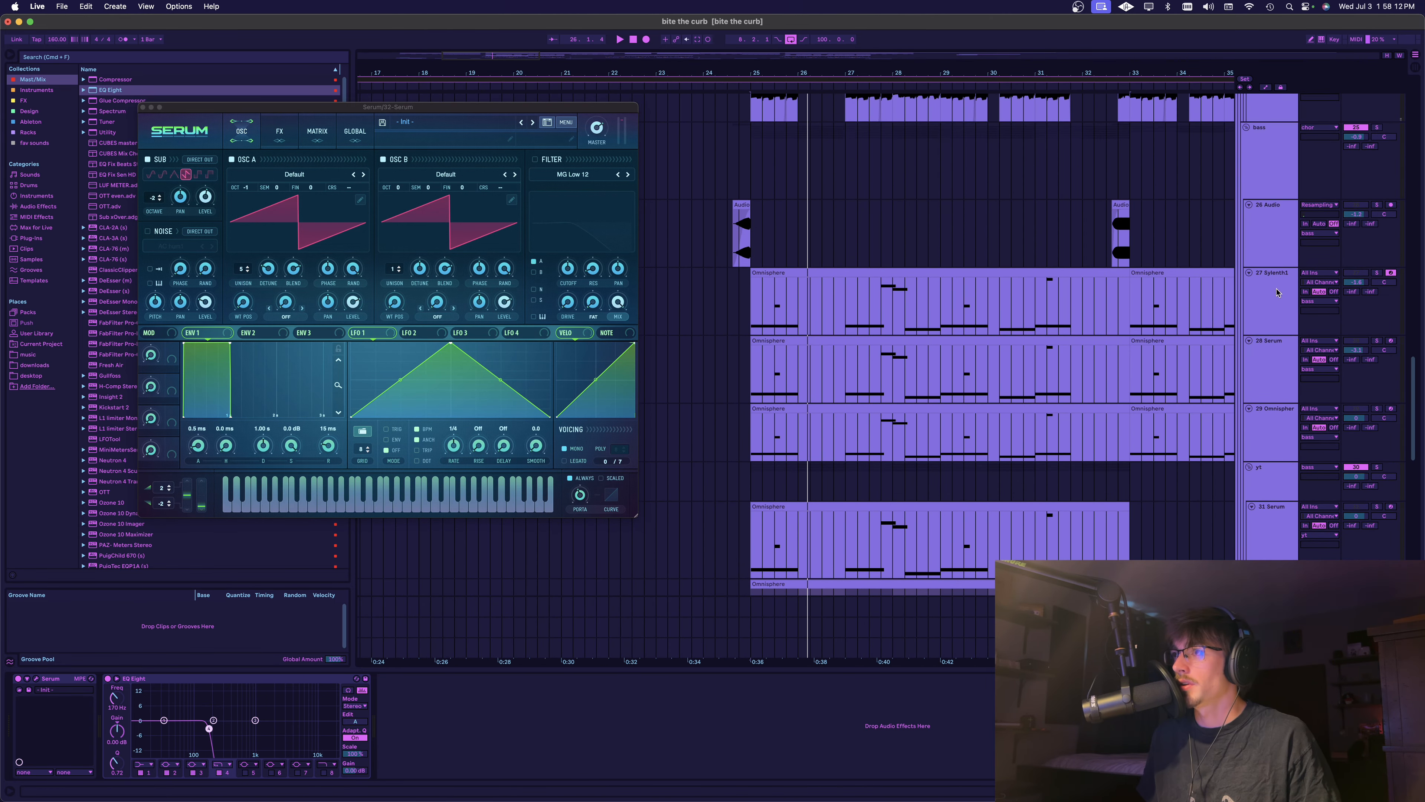
# Turn off the ClassicClipper and EQ Eight on the bass group
pyautogui.click(1275, 192)
pyautogui.scroll(-5, 1197, 339)
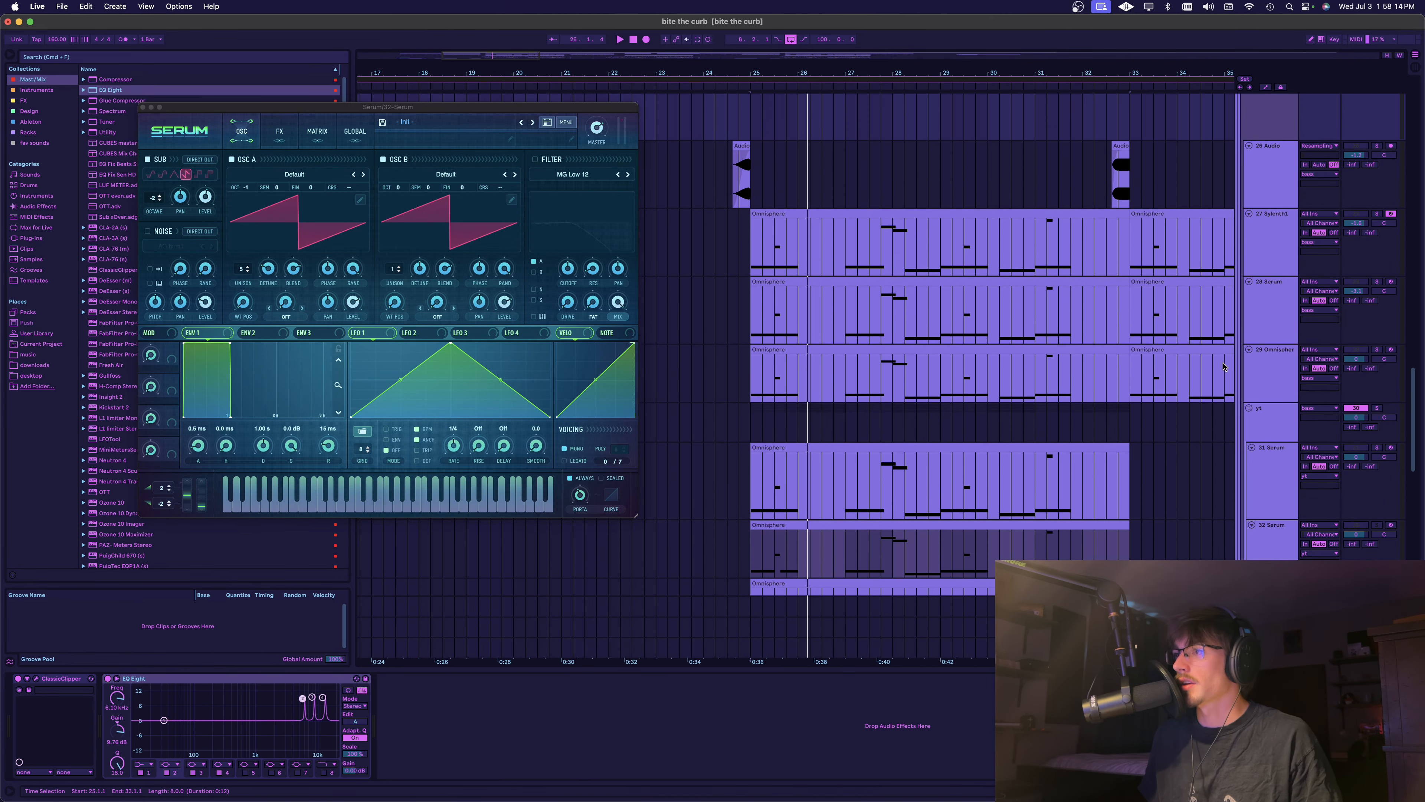
pyautogui.click(1276, 303)
pyautogui.scroll(5, 1276, 303)
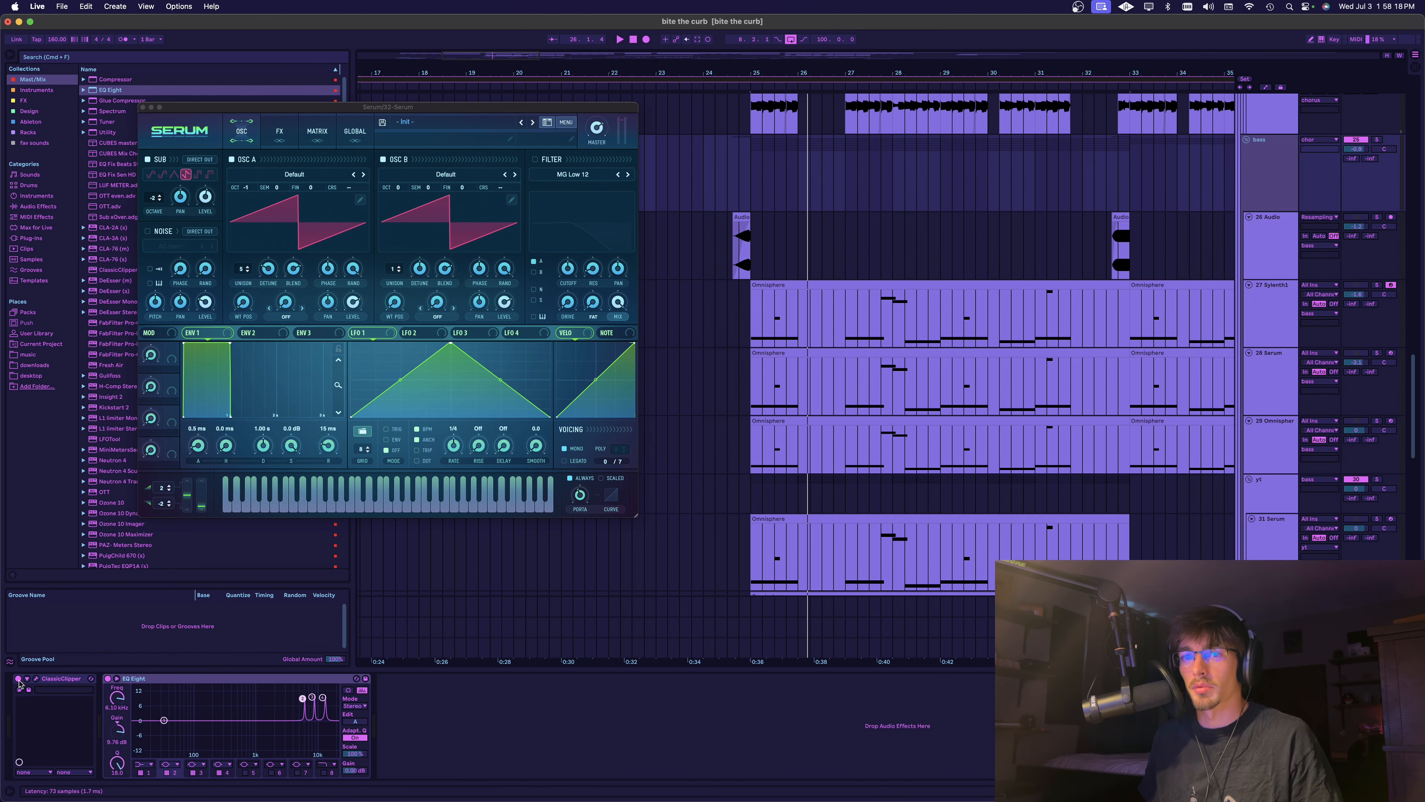
pyautogui.click(17, 678)
pyautogui.click(107, 678)
pyautogui.scroll(-5, 1048, 408)
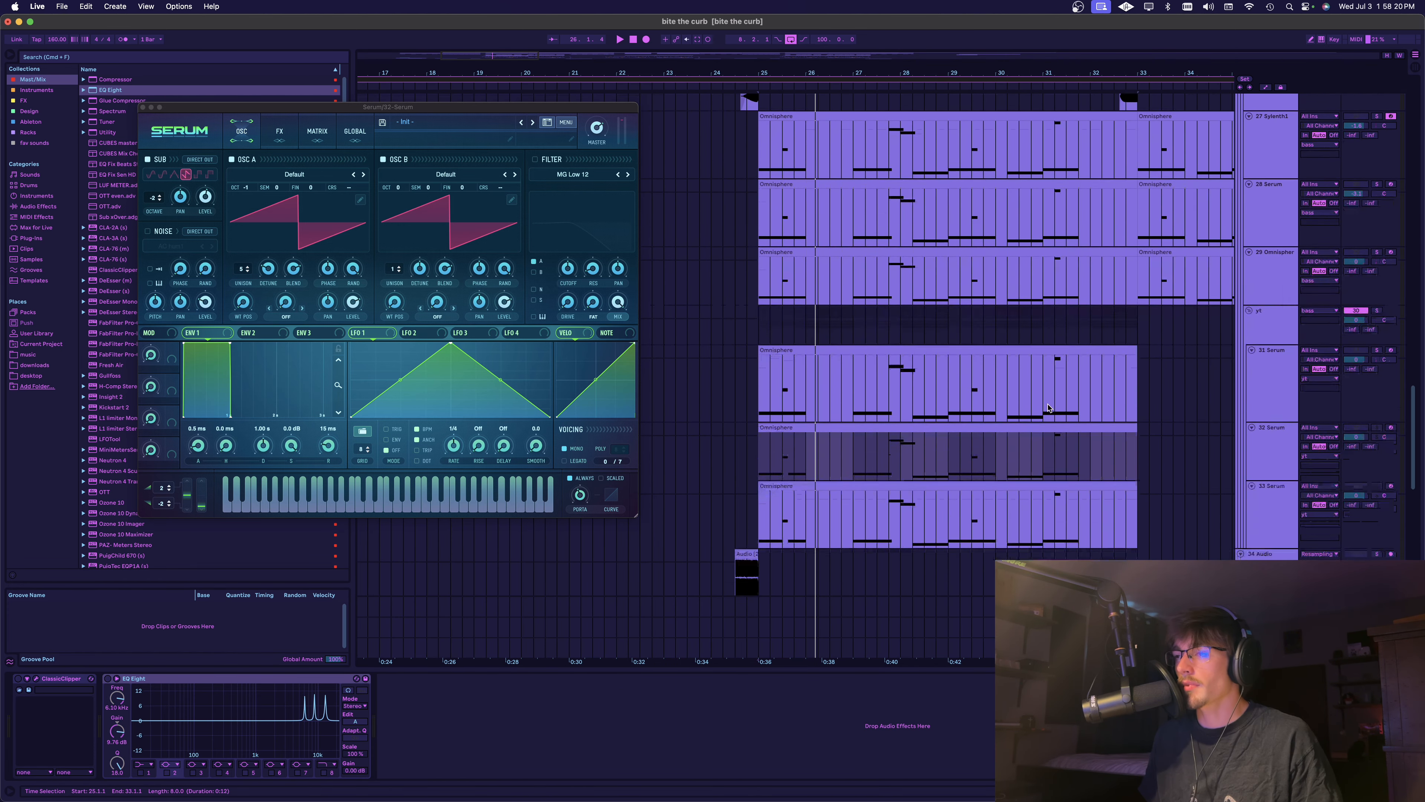
# Play the 32 Serum and 33 Serum layers together from the start of their clips
pyautogui.scroll(-5, 725, 429)
pyautogui.click(735, 350)
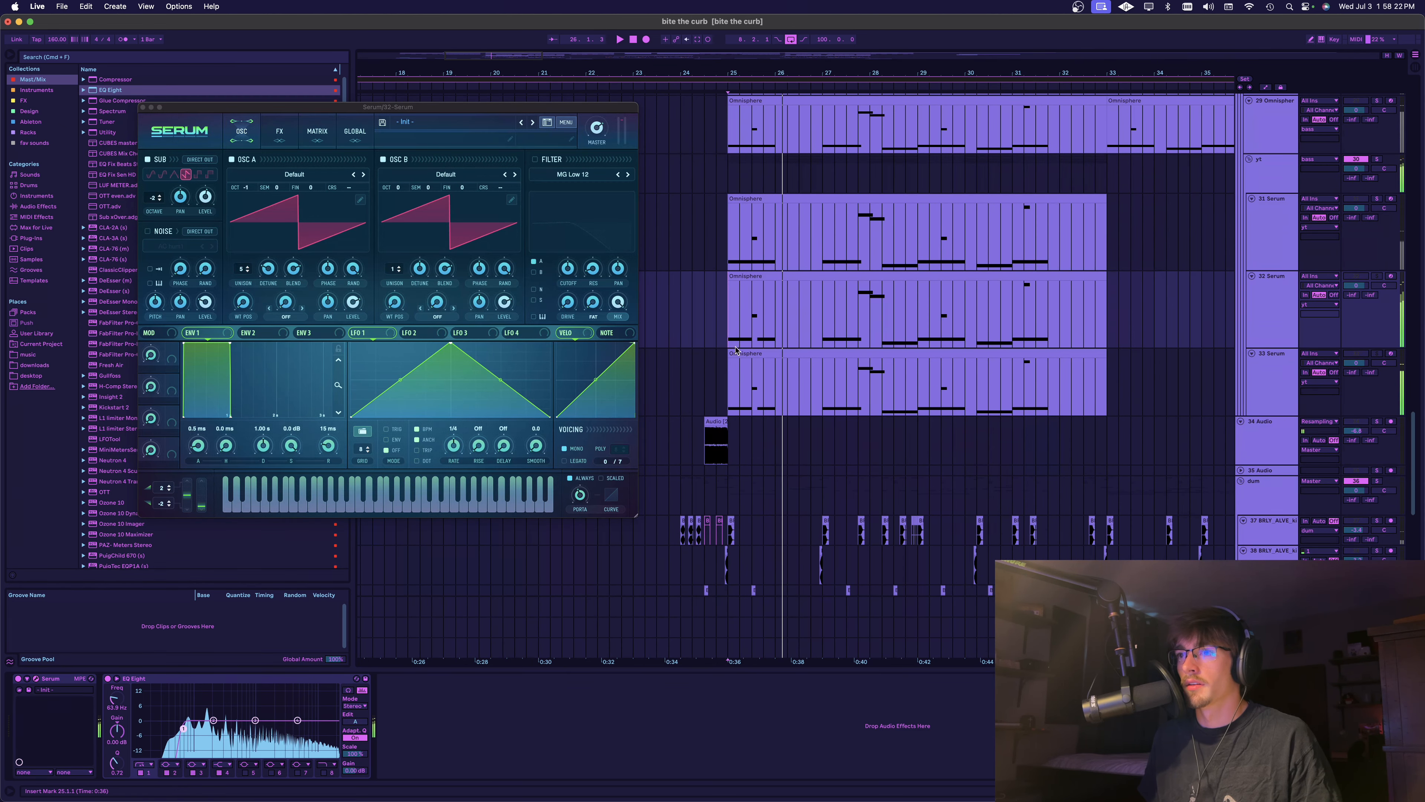
pyautogui.press('space')
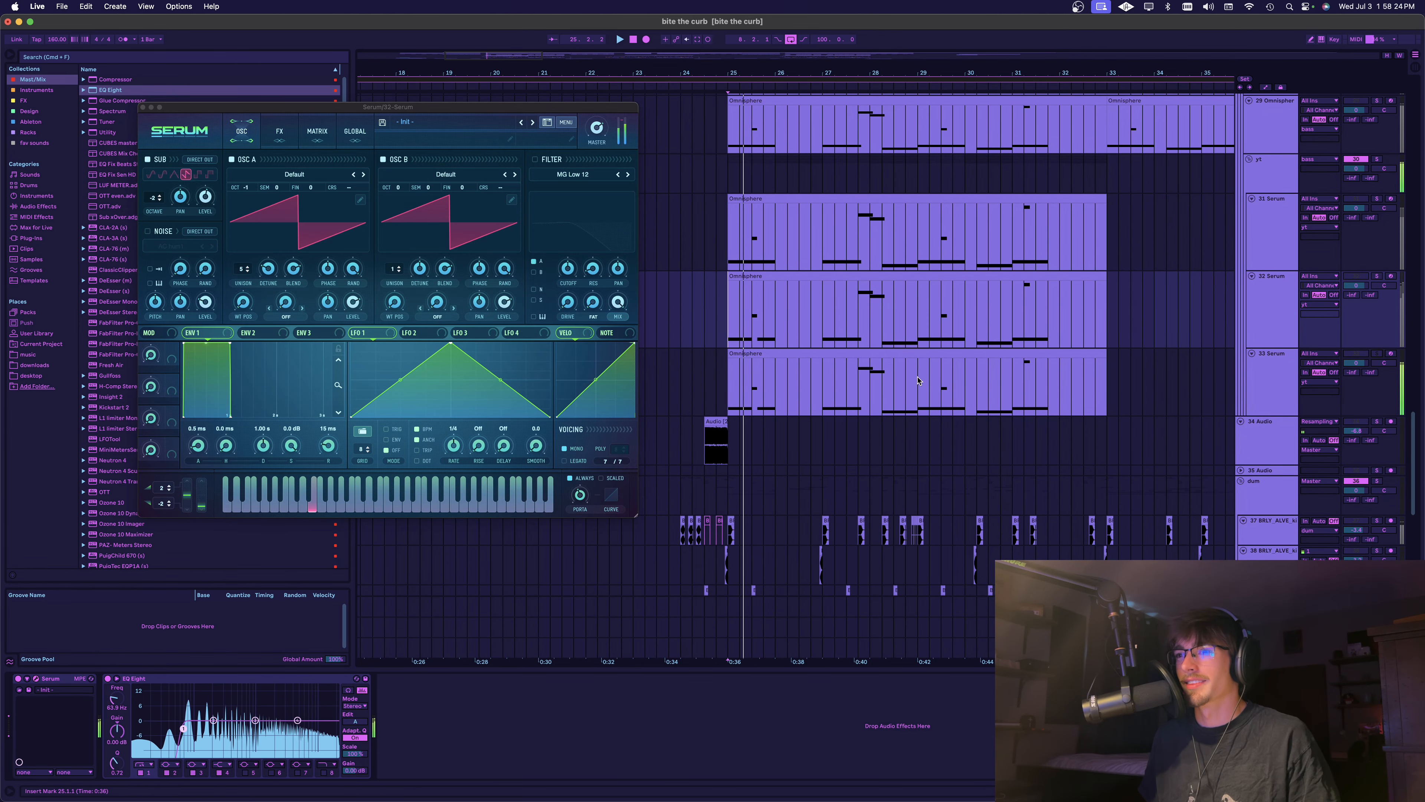
pyautogui.press('space')
# Play the 32 Serum layer without 33 Serum, listening closely to its opening notes
pyautogui.click(788, 397)
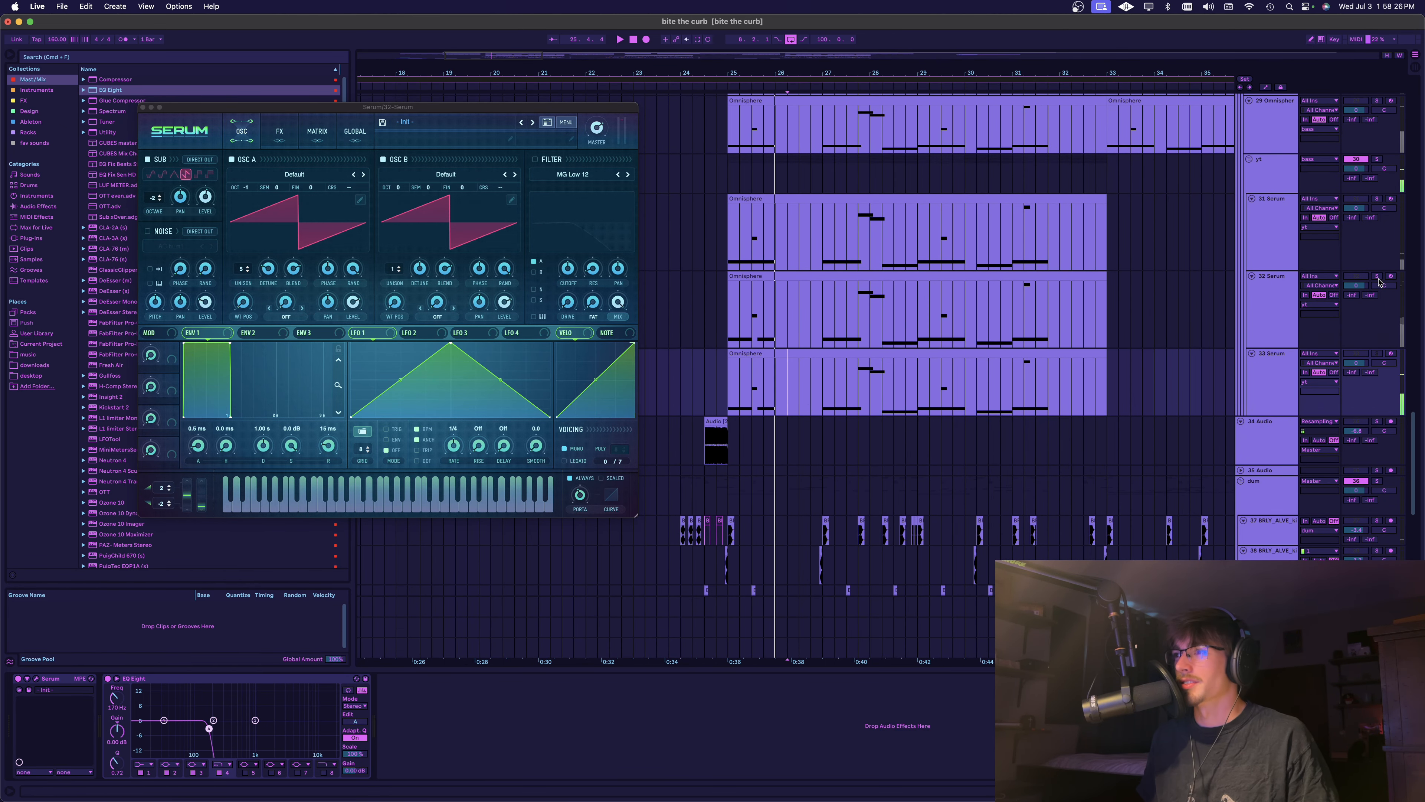
pyautogui.press('space')
pyautogui.click(742, 337)
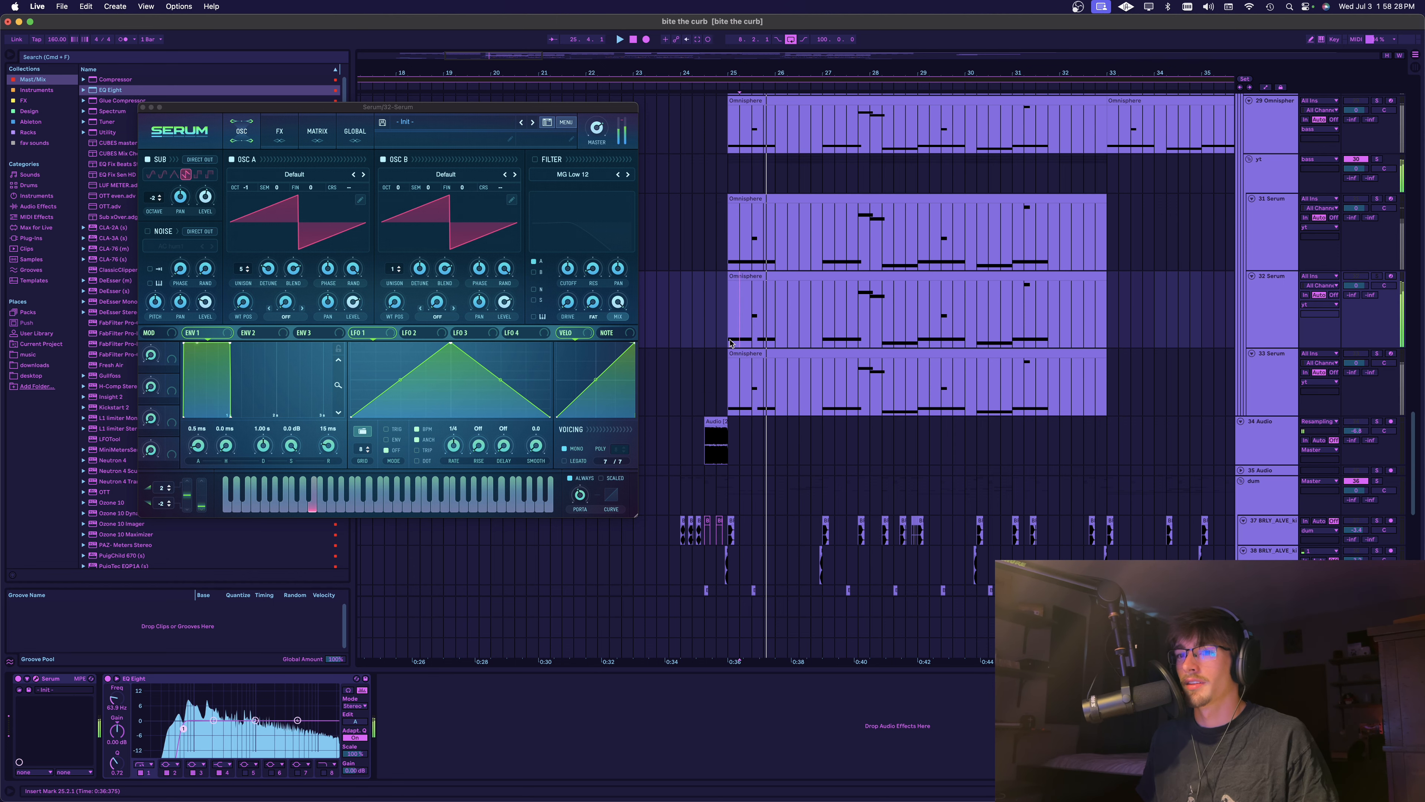
pyautogui.moveTo(730, 343); pyautogui.dragTo(788, 343)
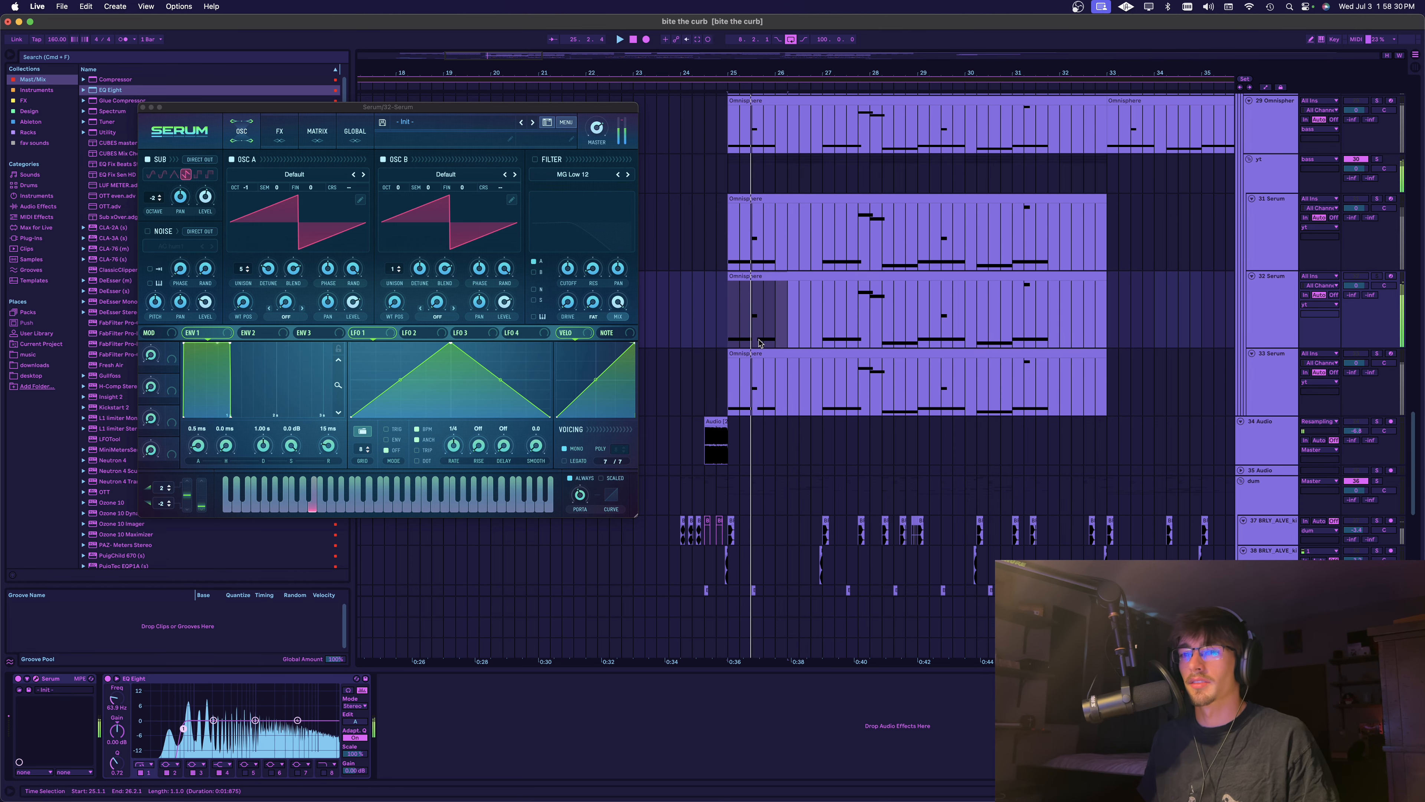
pyautogui.press('space')
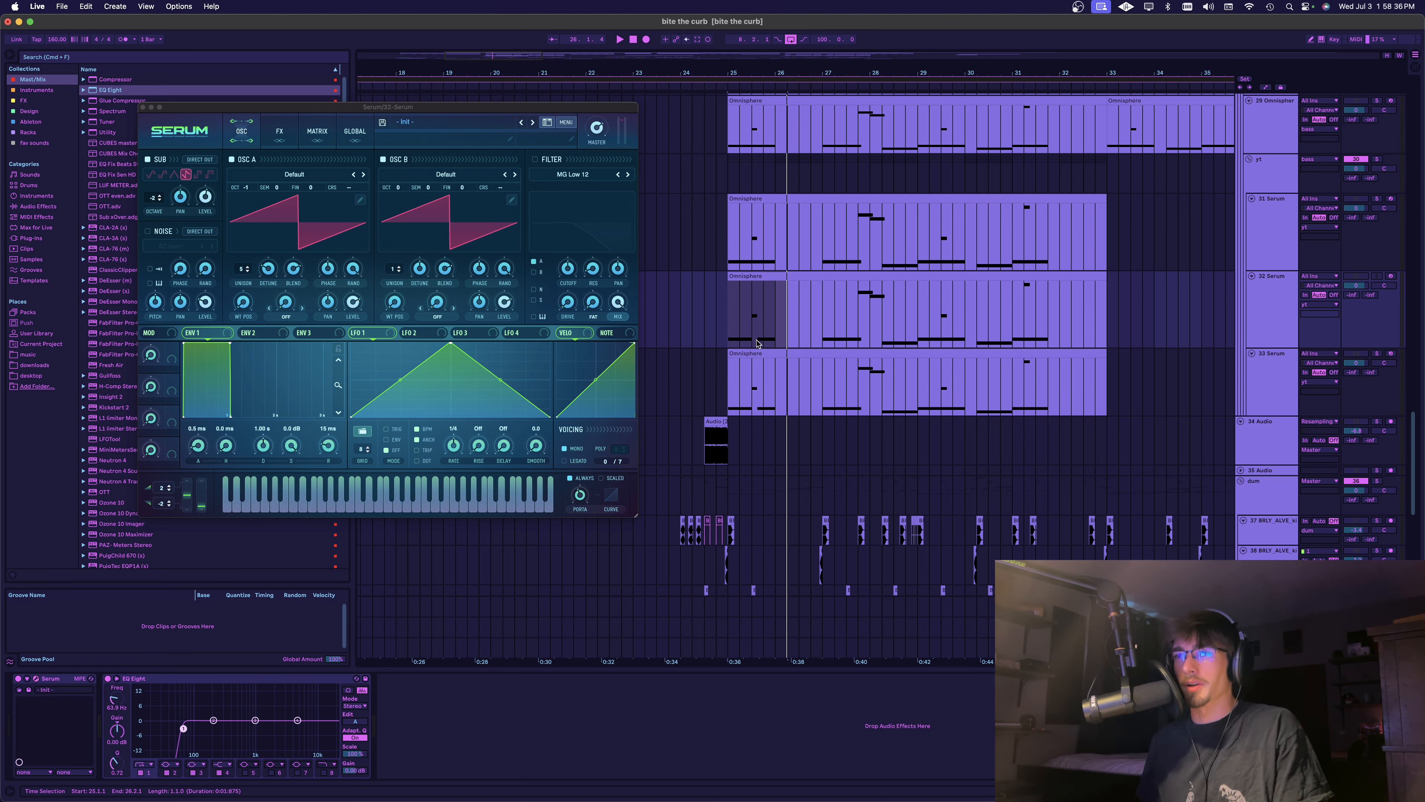
pyautogui.click(733, 341)
pyautogui.press('space')
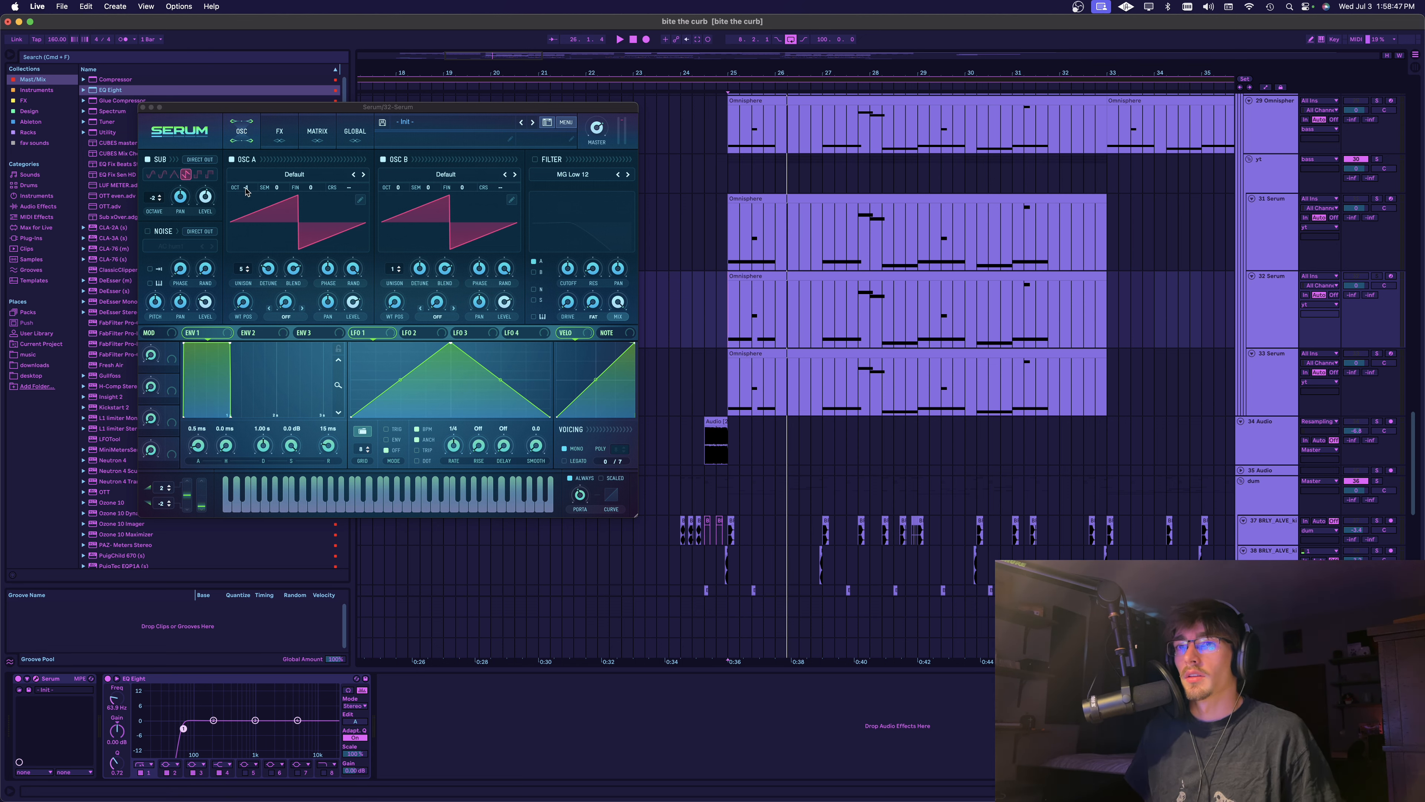
# Load the Analog wavetable Basic Shapes in oscillator B, move its wavetable position to the square wave, and set its octave to -2
pyautogui.moveTo(245, 188); pyautogui.dragTo(247, 193)
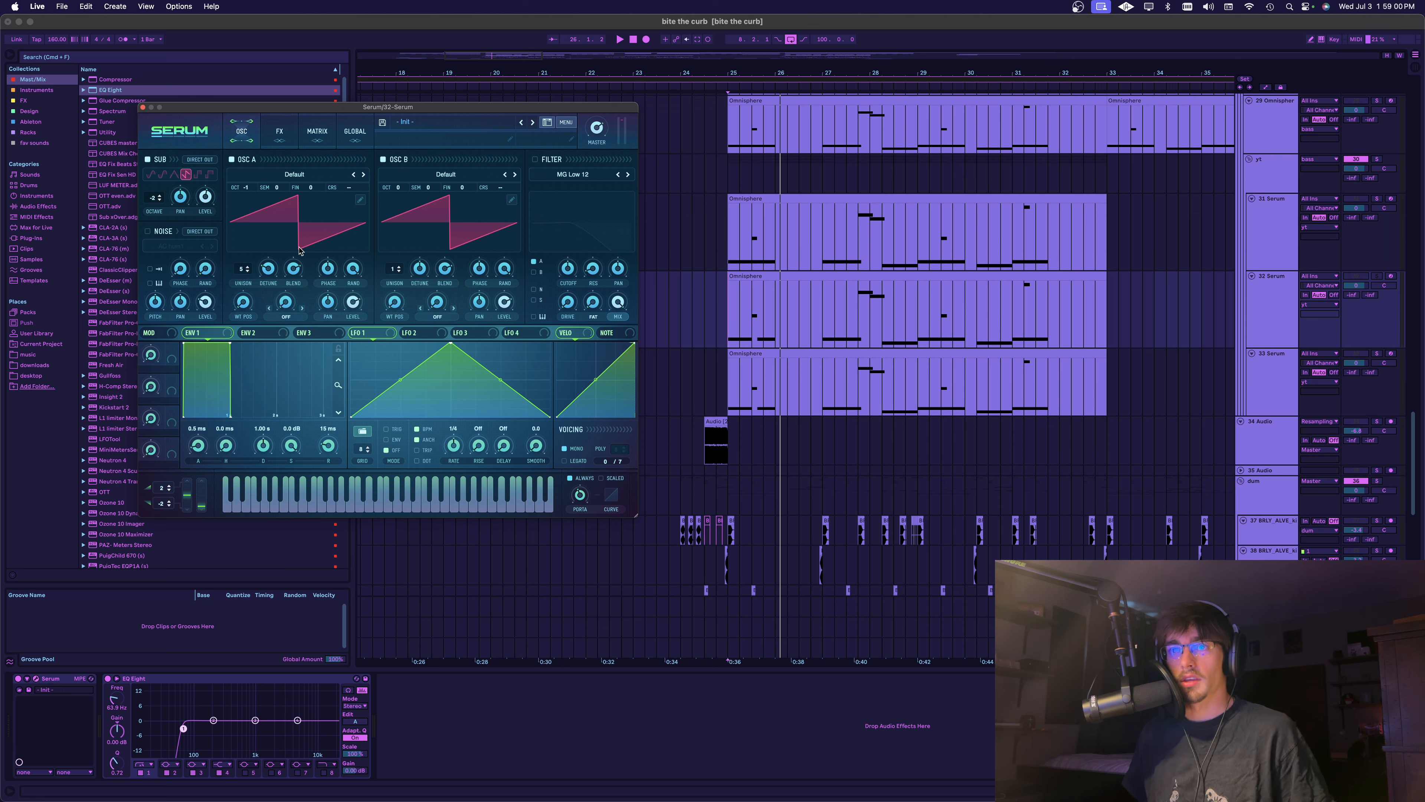
pyautogui.click(271, 275)
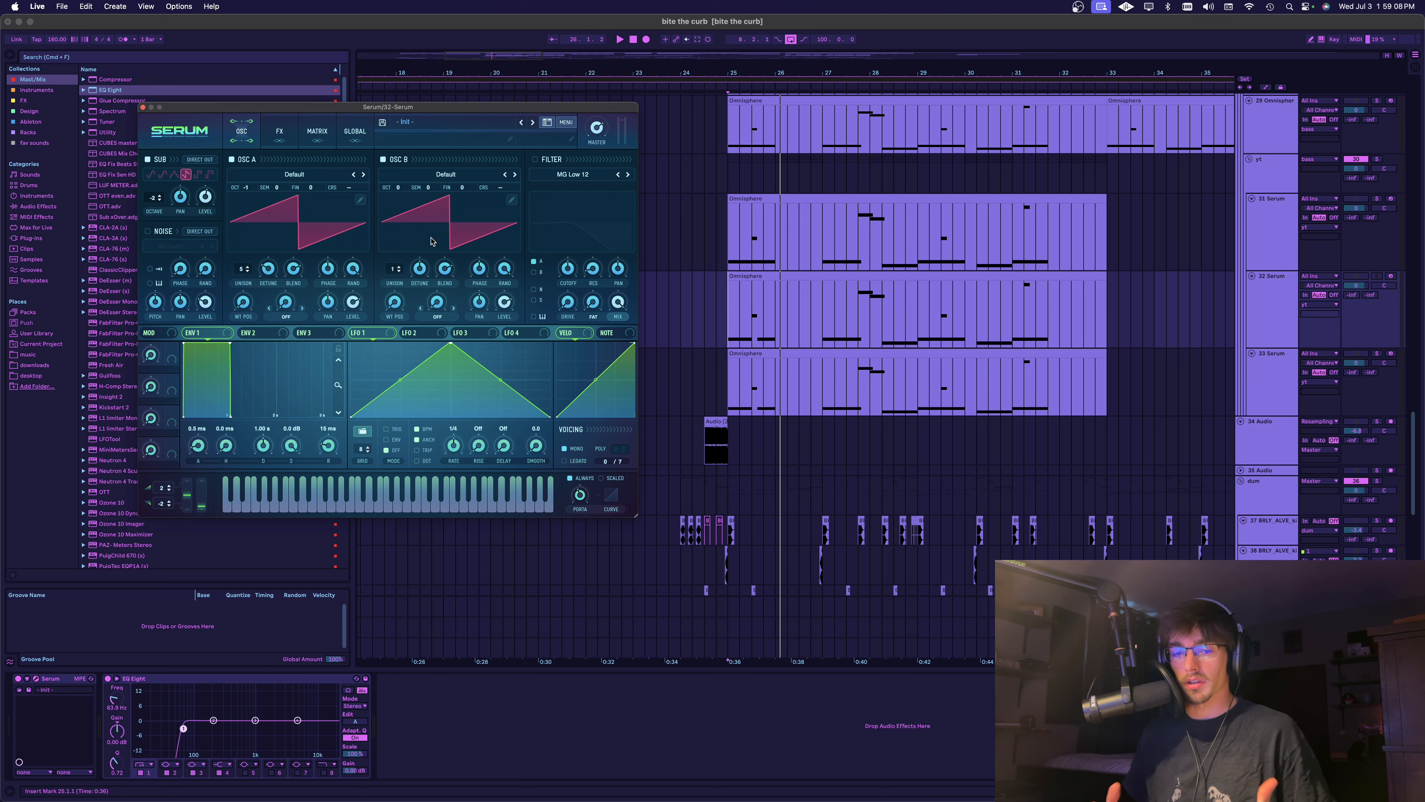
pyautogui.press('space')
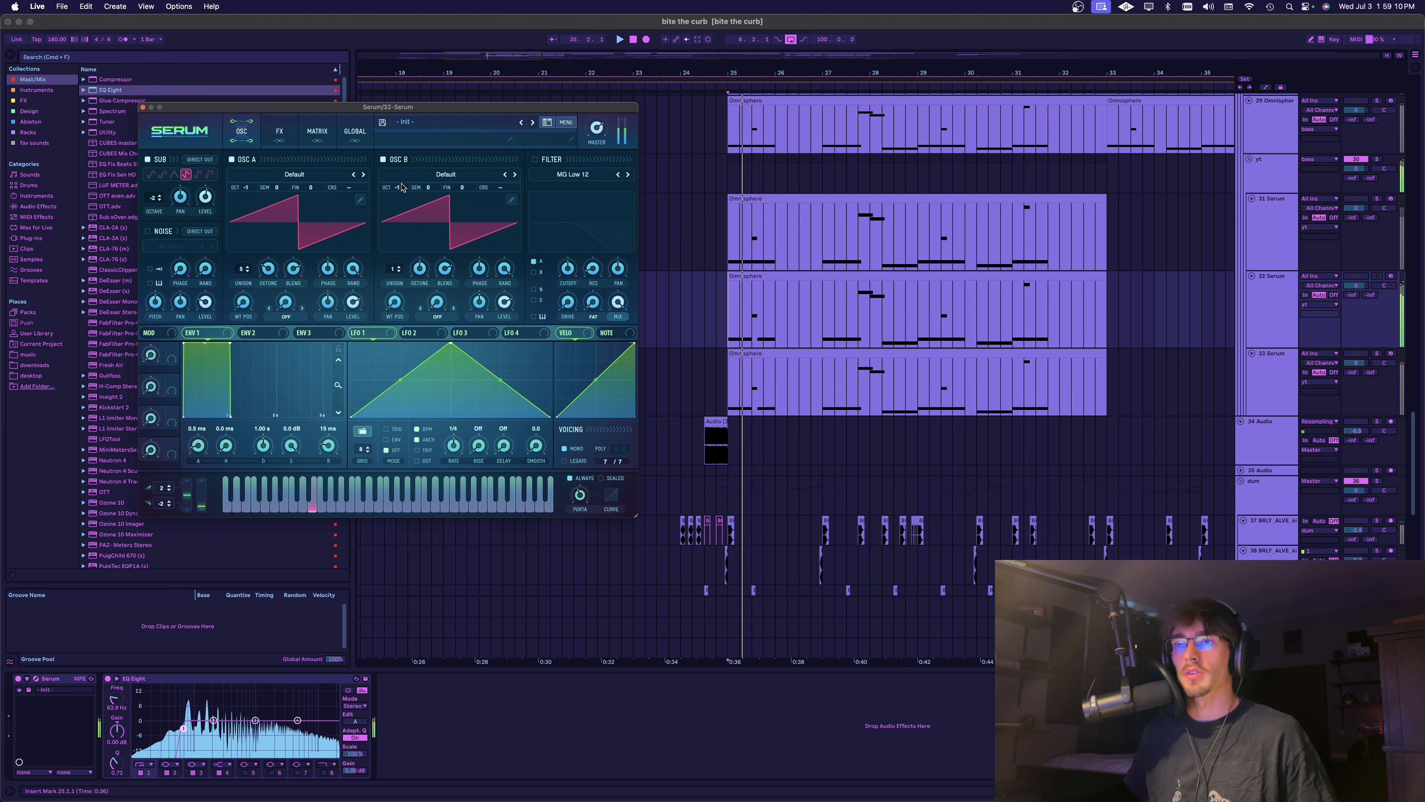
pyautogui.moveTo(397, 188); pyautogui.dragTo(402, 207)
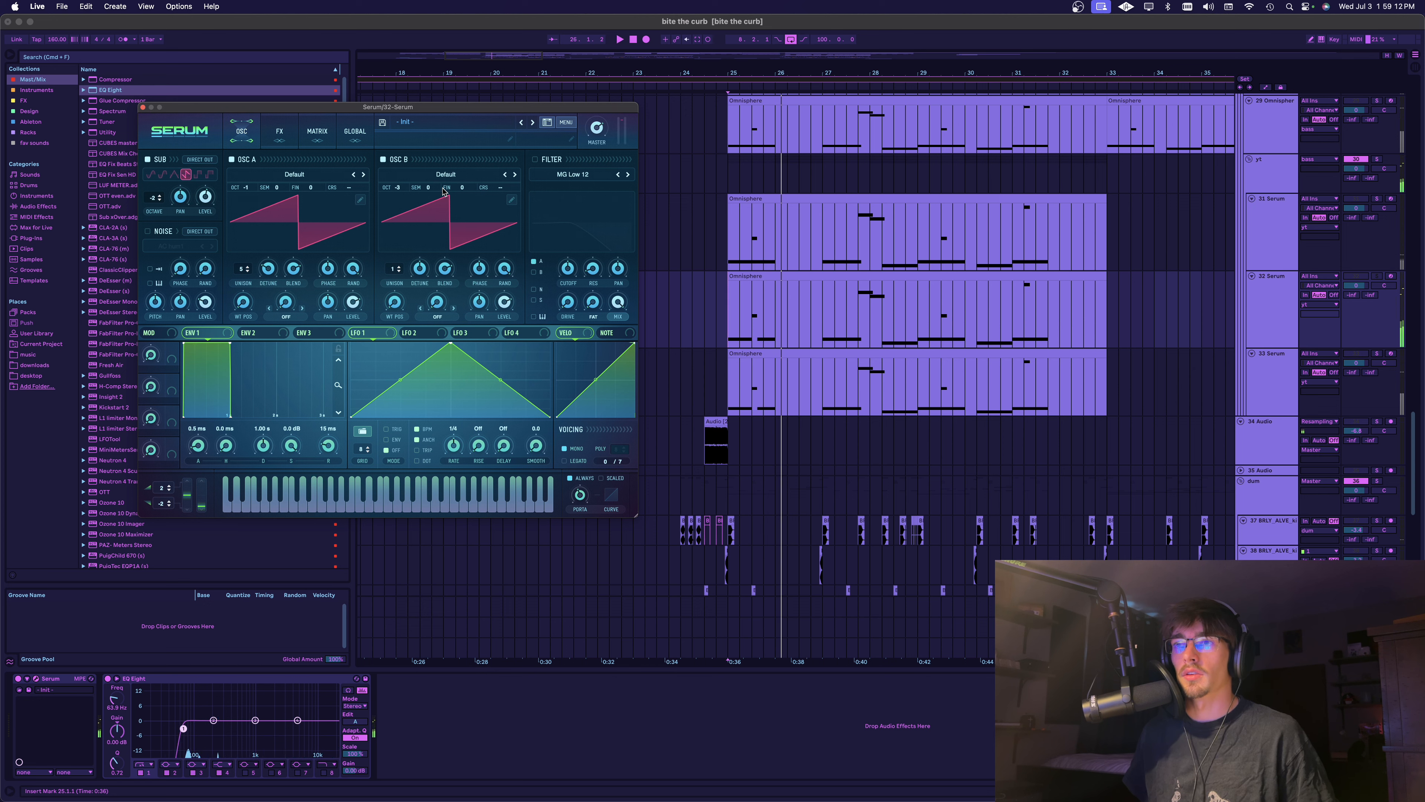
pyautogui.click(444, 175)
pyautogui.moveTo(435, 193)
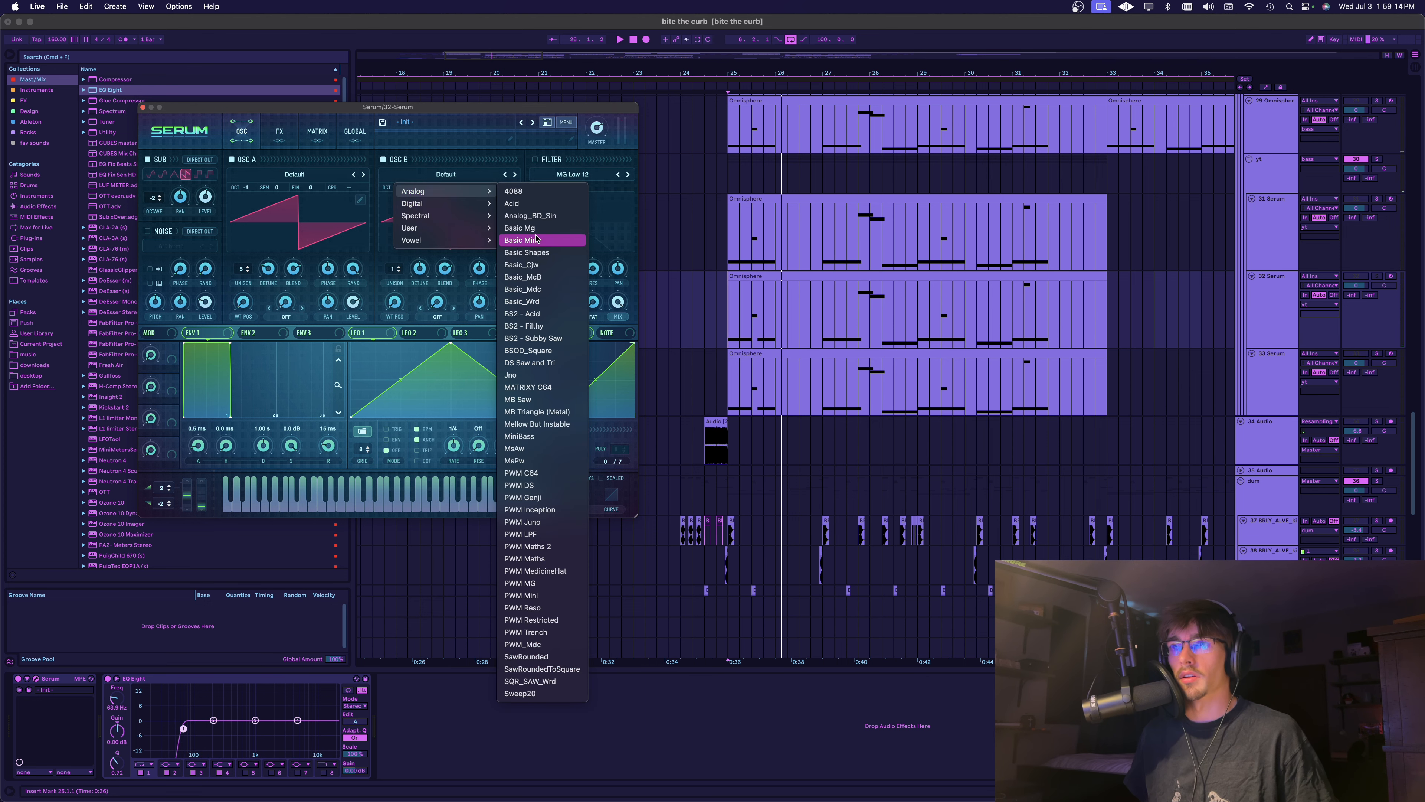
pyautogui.click(526, 253)
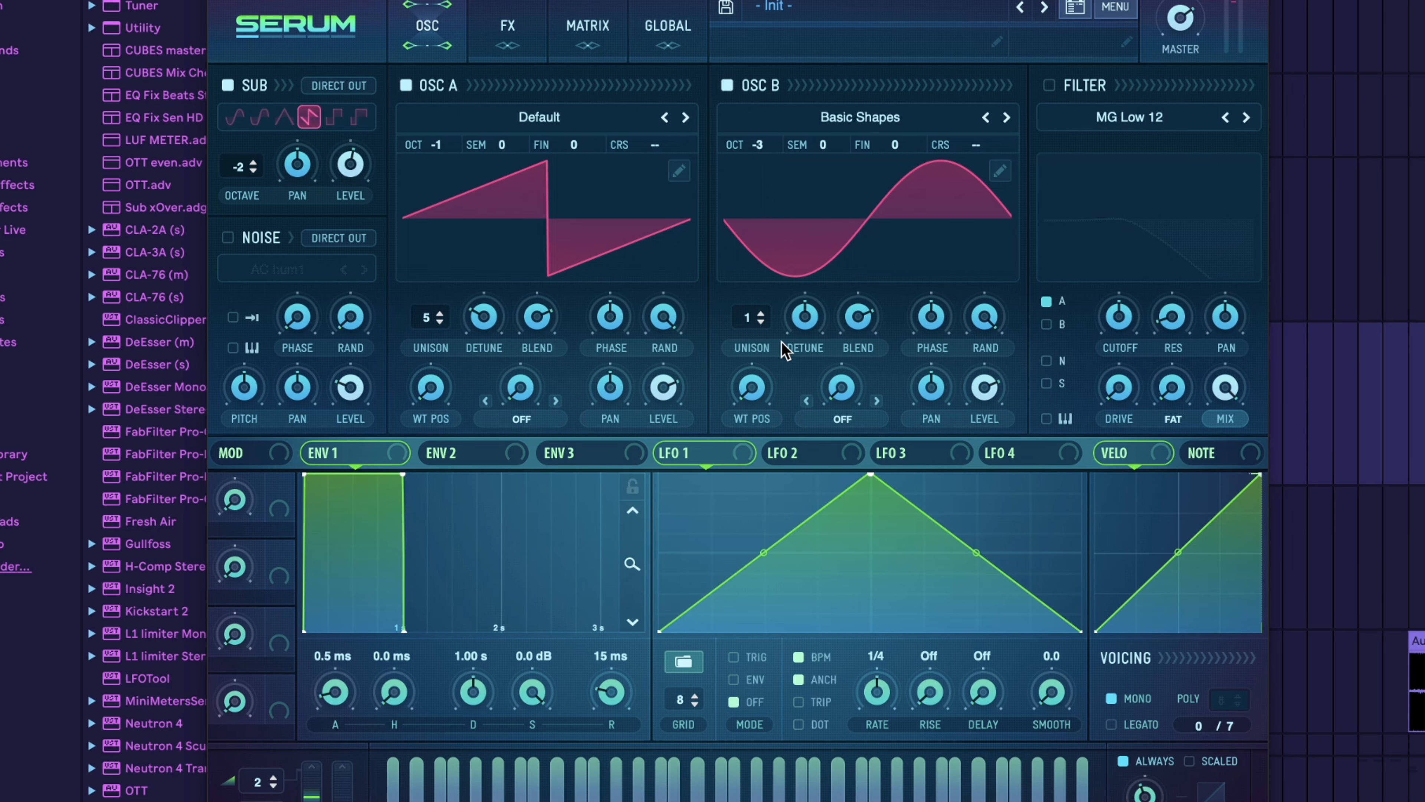
pyautogui.moveTo(763, 424); pyautogui.dragTo(773, 329)
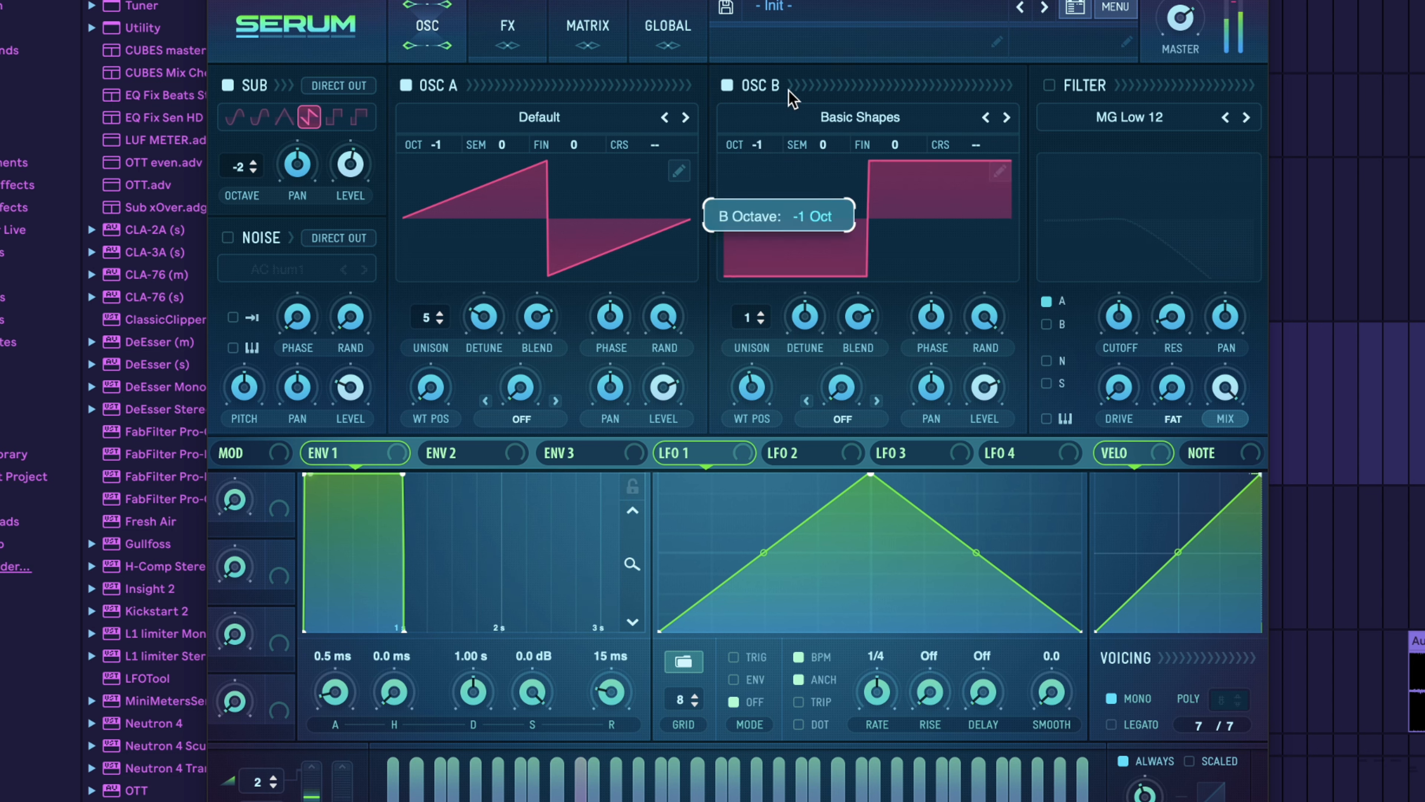
pyautogui.scroll(-1, 766, 147)
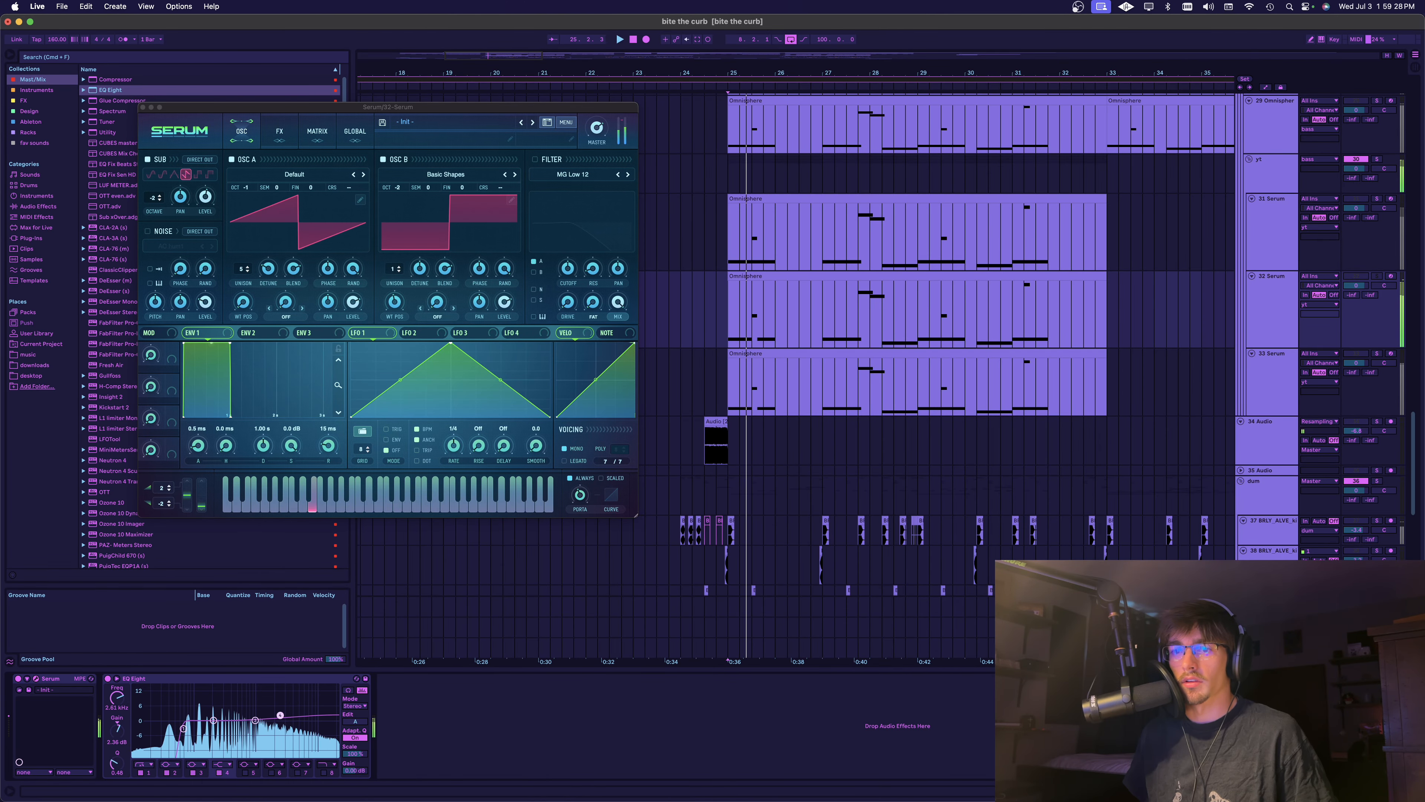
# Shape a gentle high-shelf boost at about 2.67 kHz in the 32 Serum track's EQ Eight
pyautogui.moveTo(117, 764); pyautogui.dragTo(116, 748)
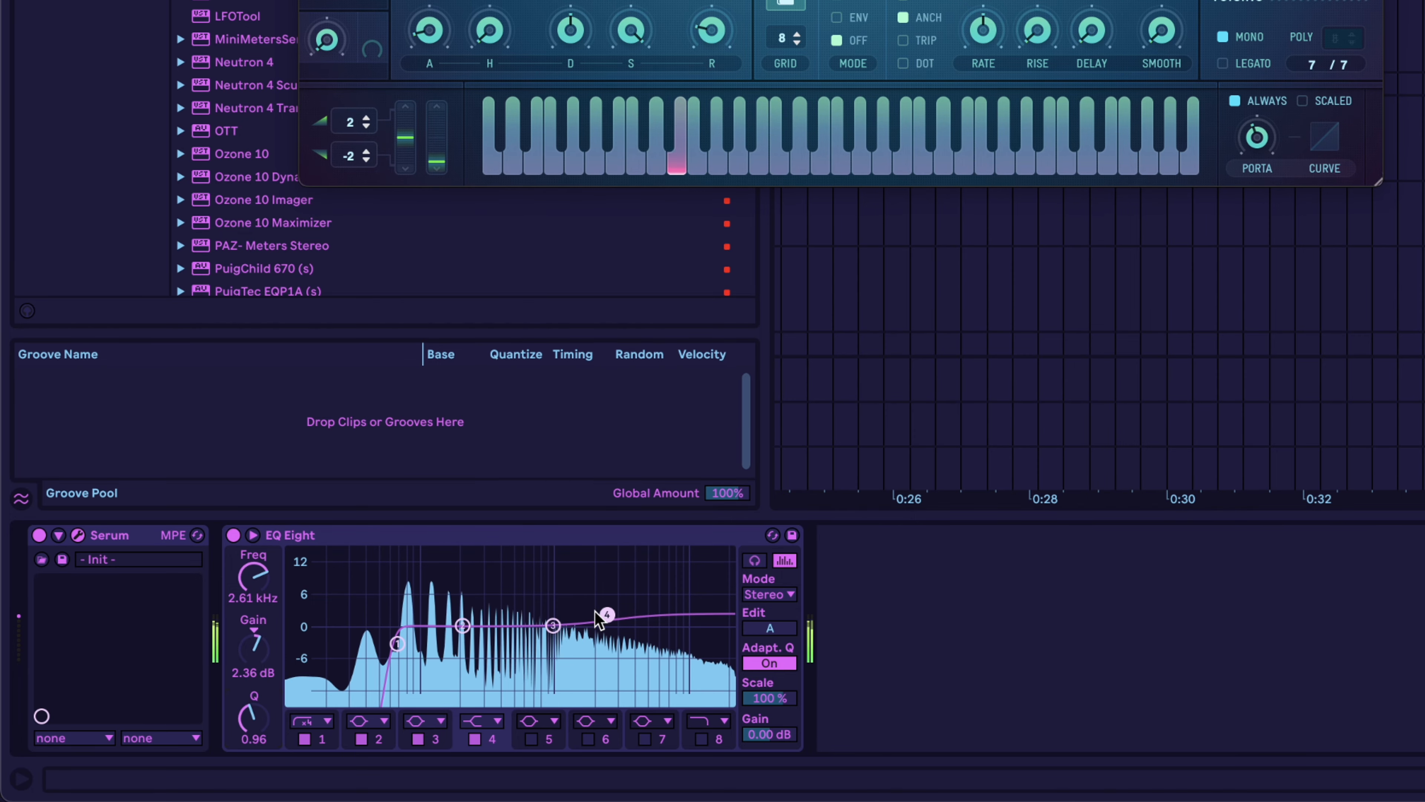
pyautogui.moveTo(606, 614); pyautogui.dragTo(608, 621)
pyautogui.press('space')
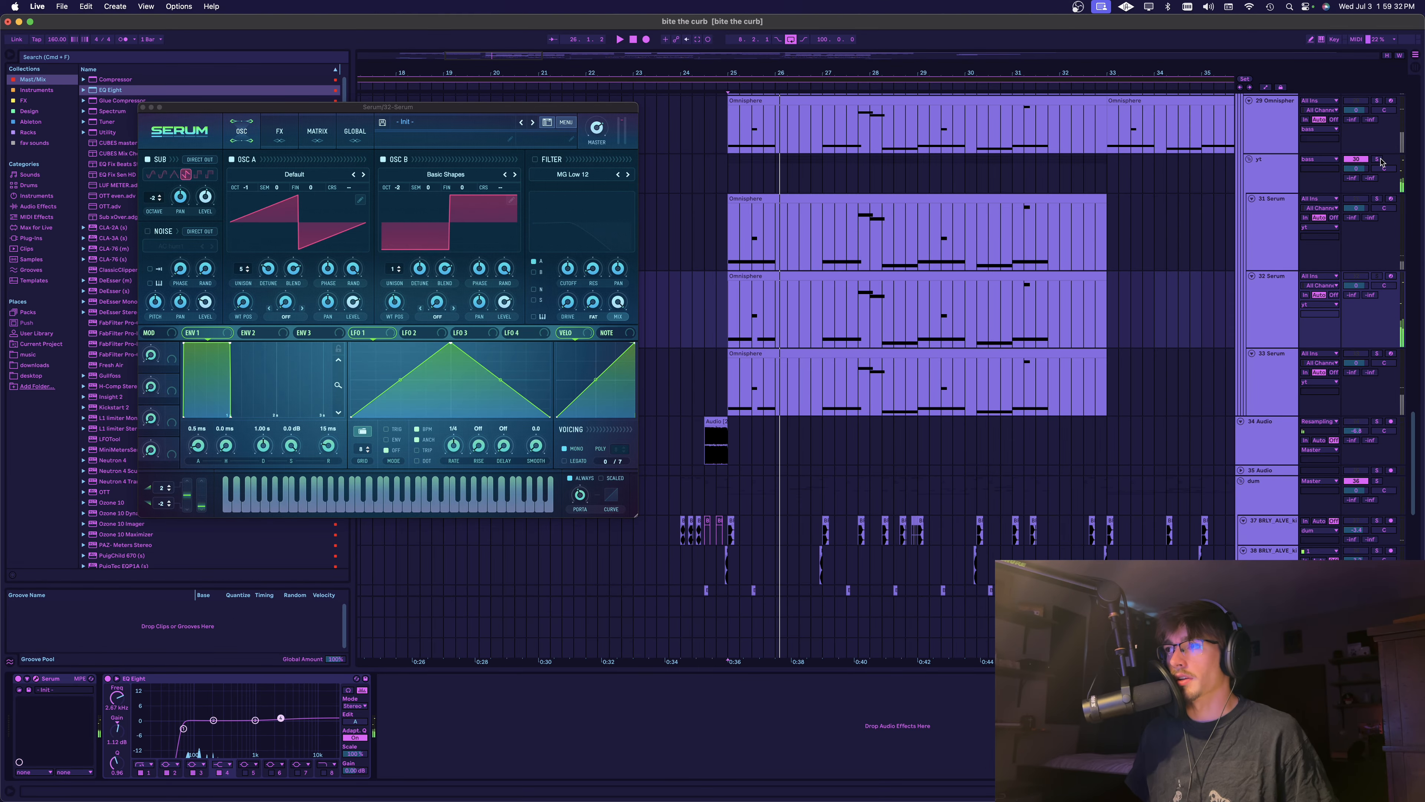
# Play the layers, duplicate the EQ Eight on the 32 Serum track, and reset the copy's high-shelf gain to 0 dB
pyautogui.press('space')
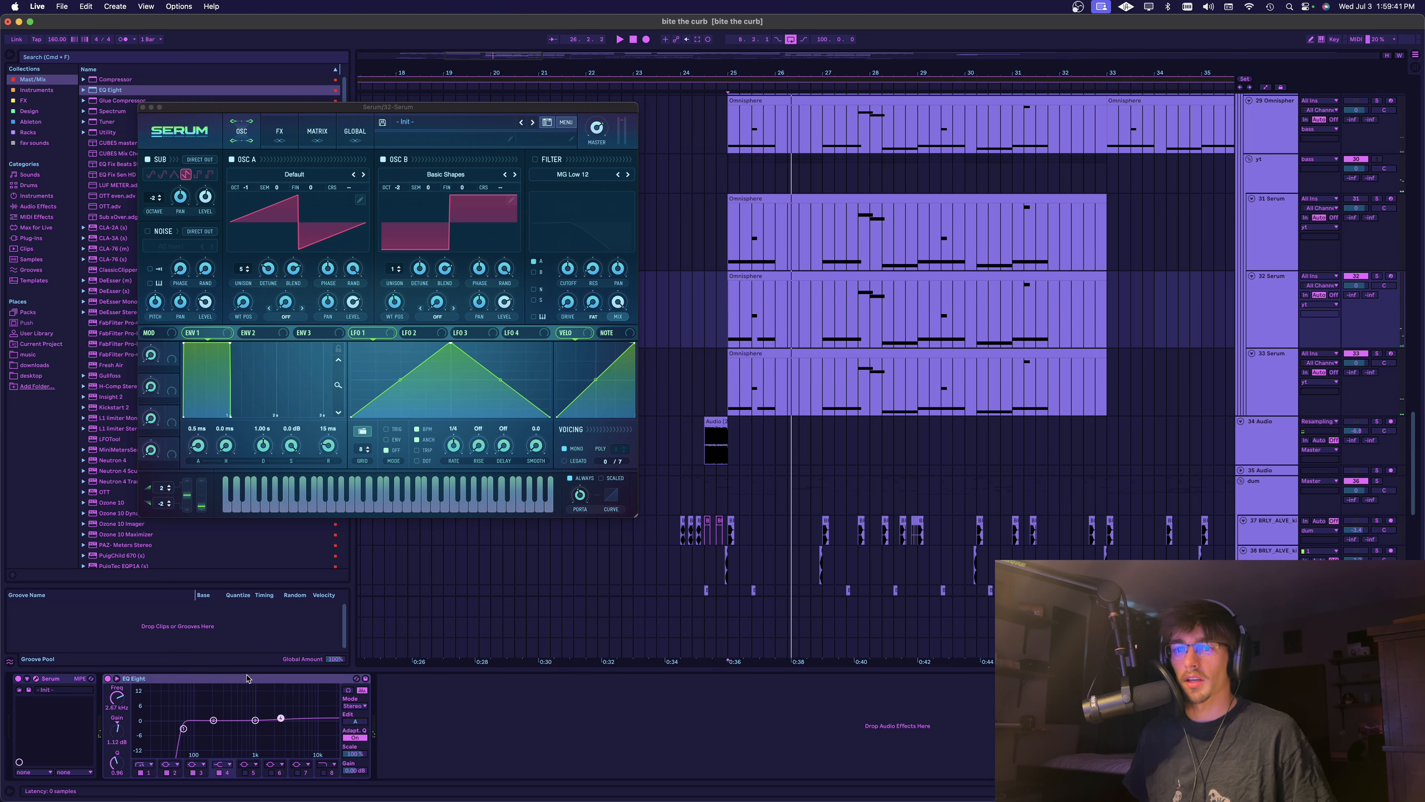
pyautogui.press('super+d')
pyautogui.doubleClick(391, 730)
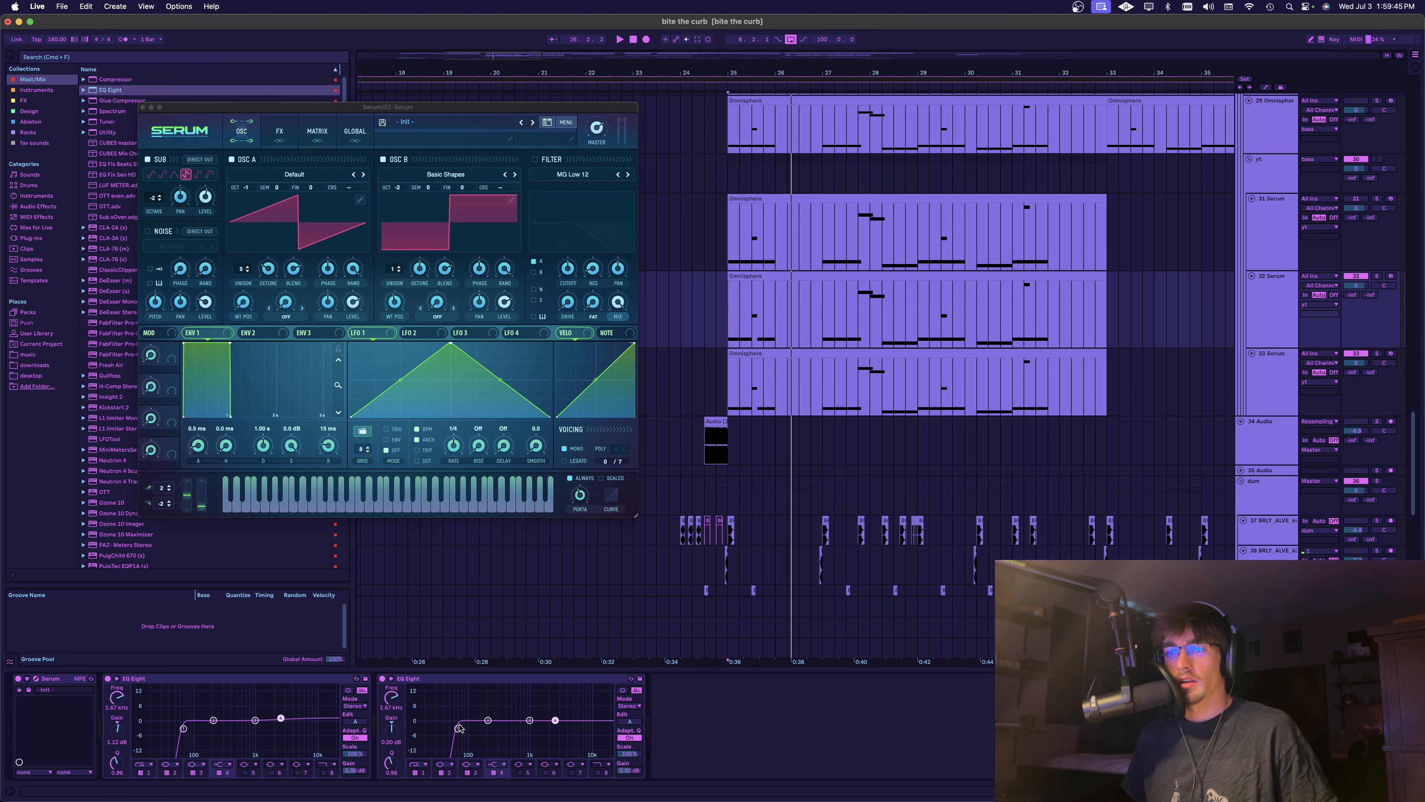
# Play the layers together and adjust the second EQ Eight's low cut on 32 Serum to about 56.7 Hz
pyautogui.press('space')
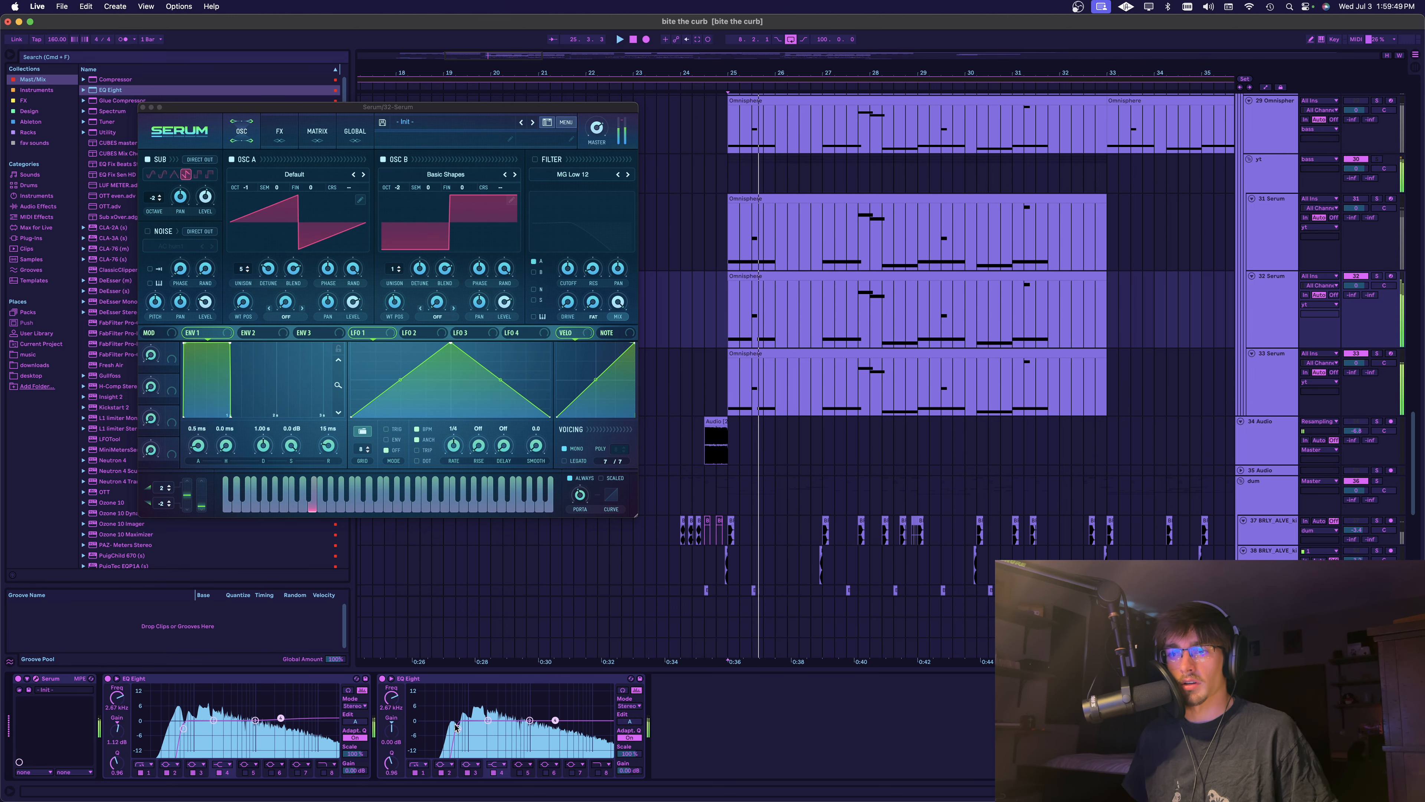
pyautogui.press('space')
pyautogui.click(862, 317)
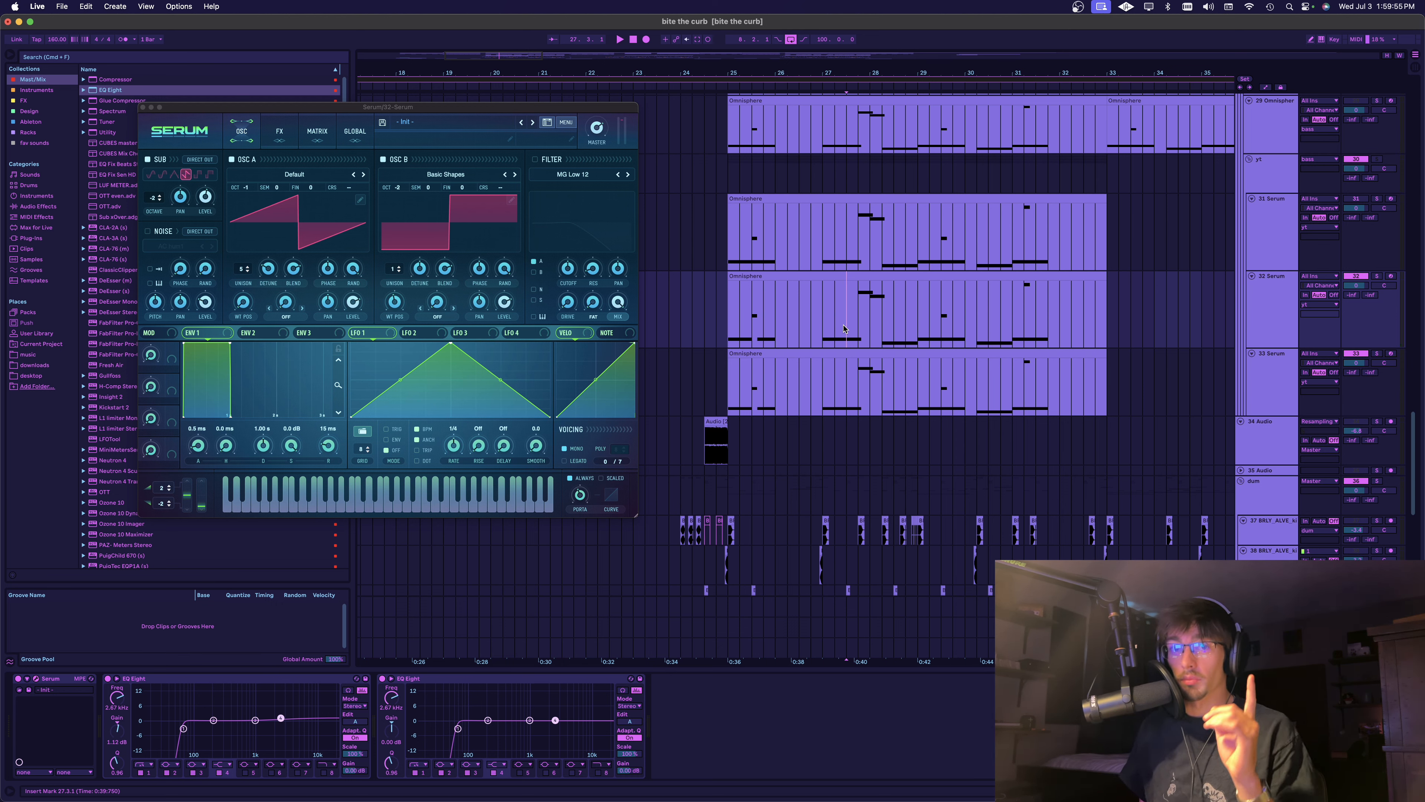
pyautogui.press('space')
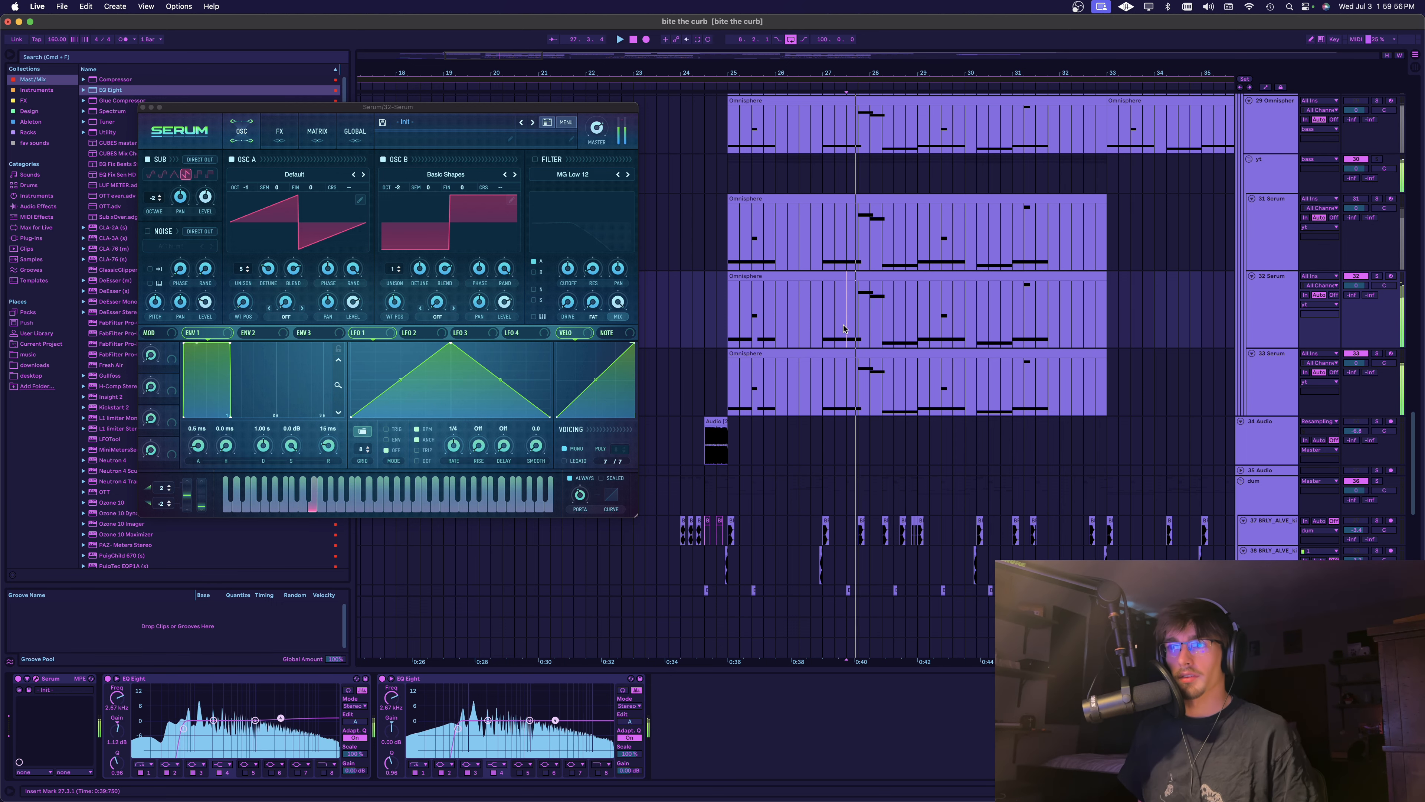
pyautogui.press('space')
pyautogui.click(456, 729)
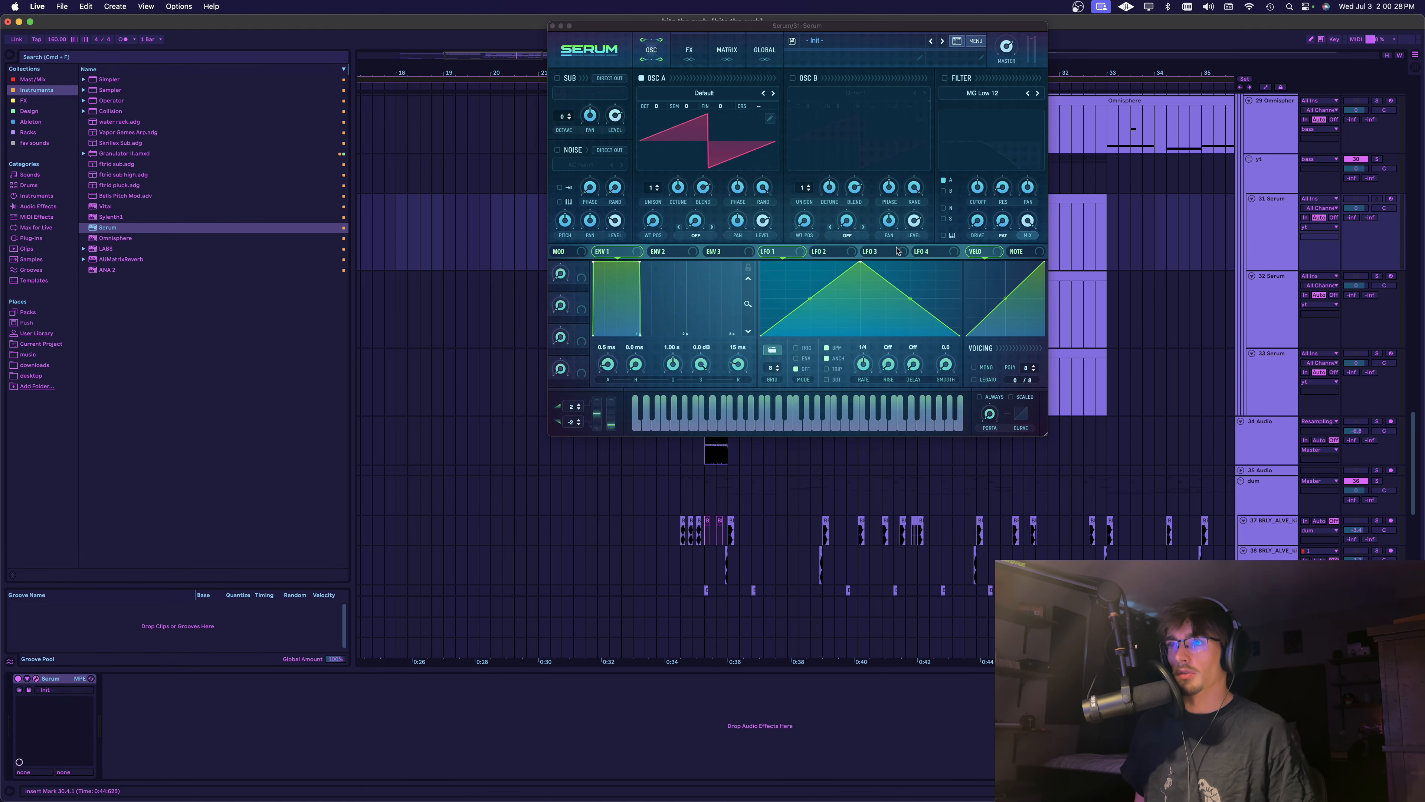
# Move the 31 Serum plugin window aside and add an EQ Eight to that track with a high-pass at about 92 Hz
pyautogui.moveTo(898, 26); pyautogui.dragTo(524, 88)
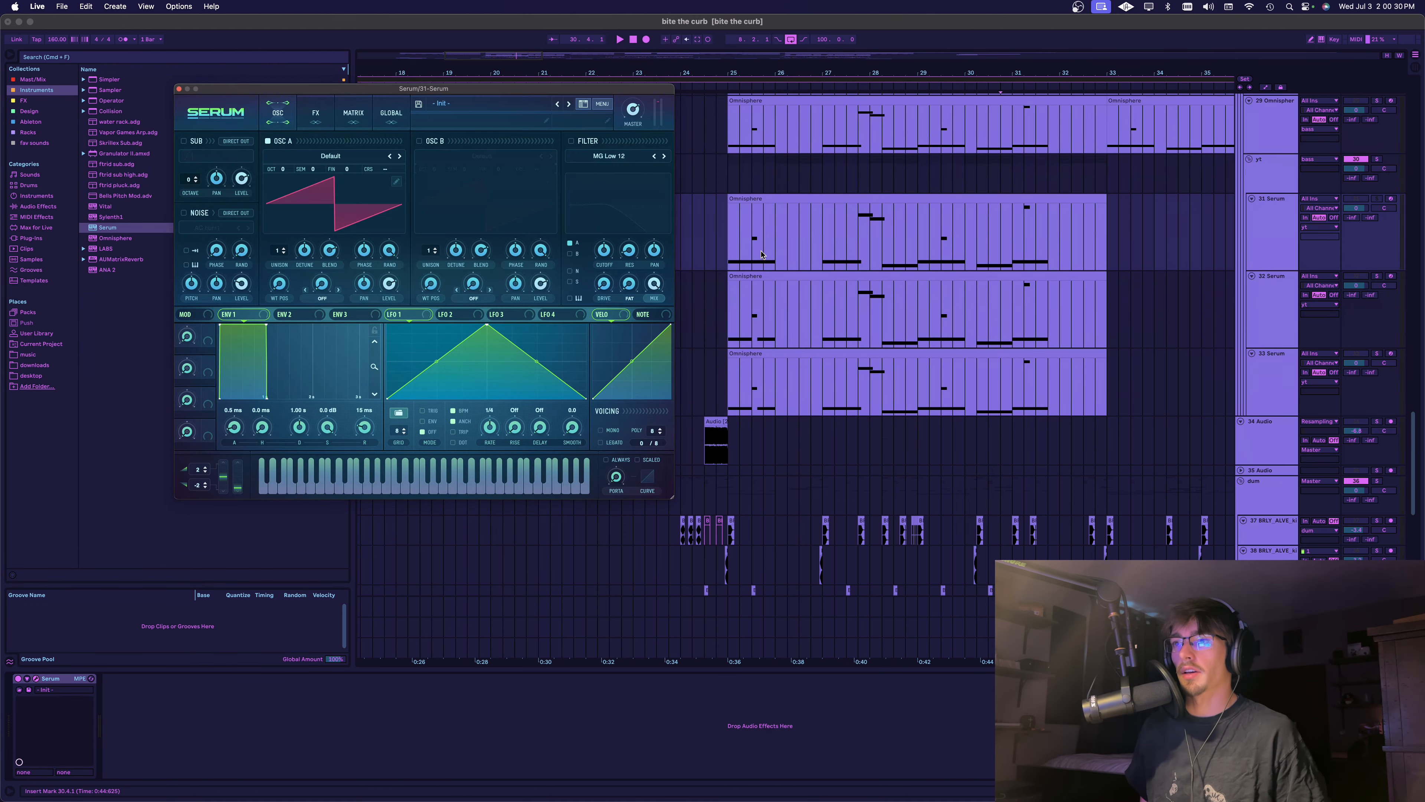
pyautogui.click(37, 81)
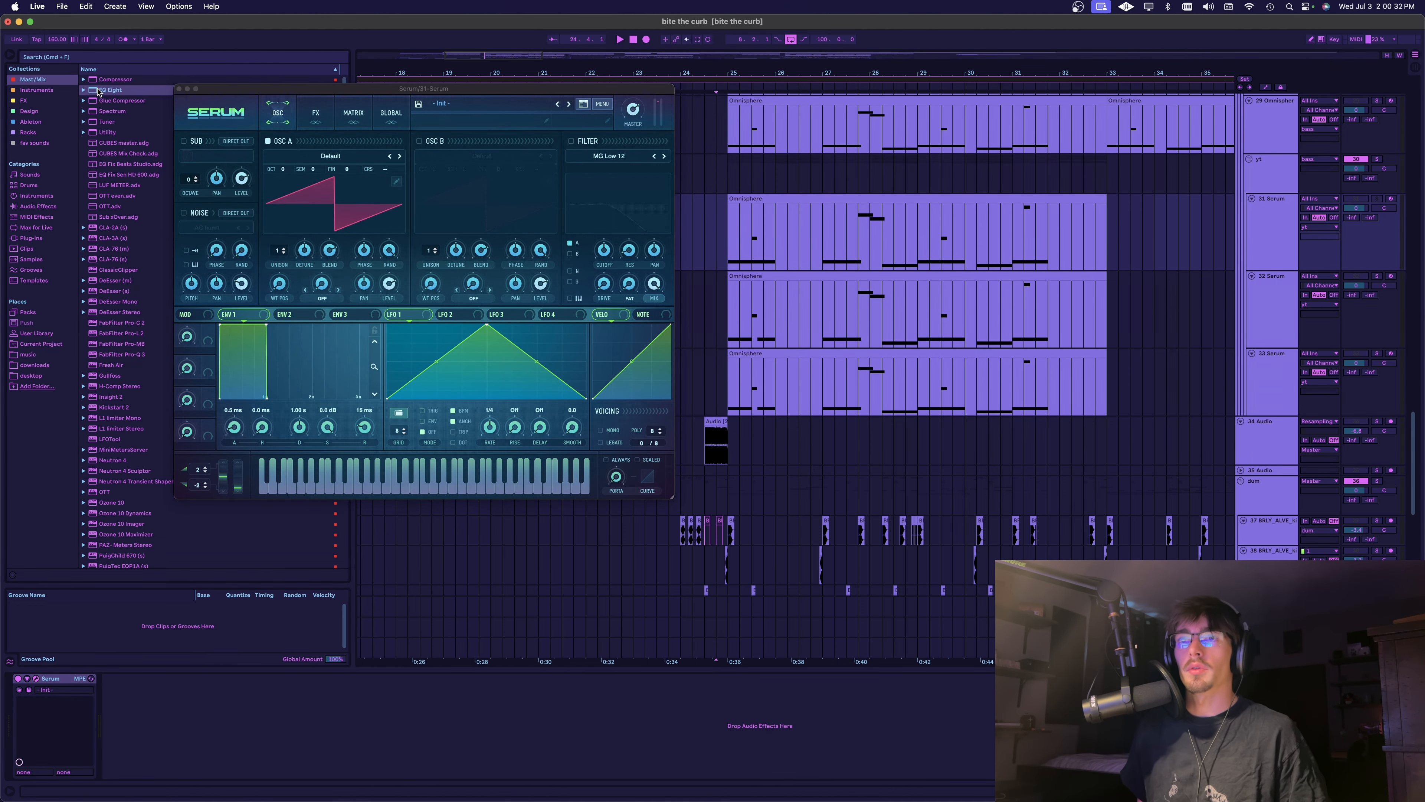
pyautogui.moveTo(728, 241); pyautogui.dragTo(29, 722)
pyautogui.click(143, 764)
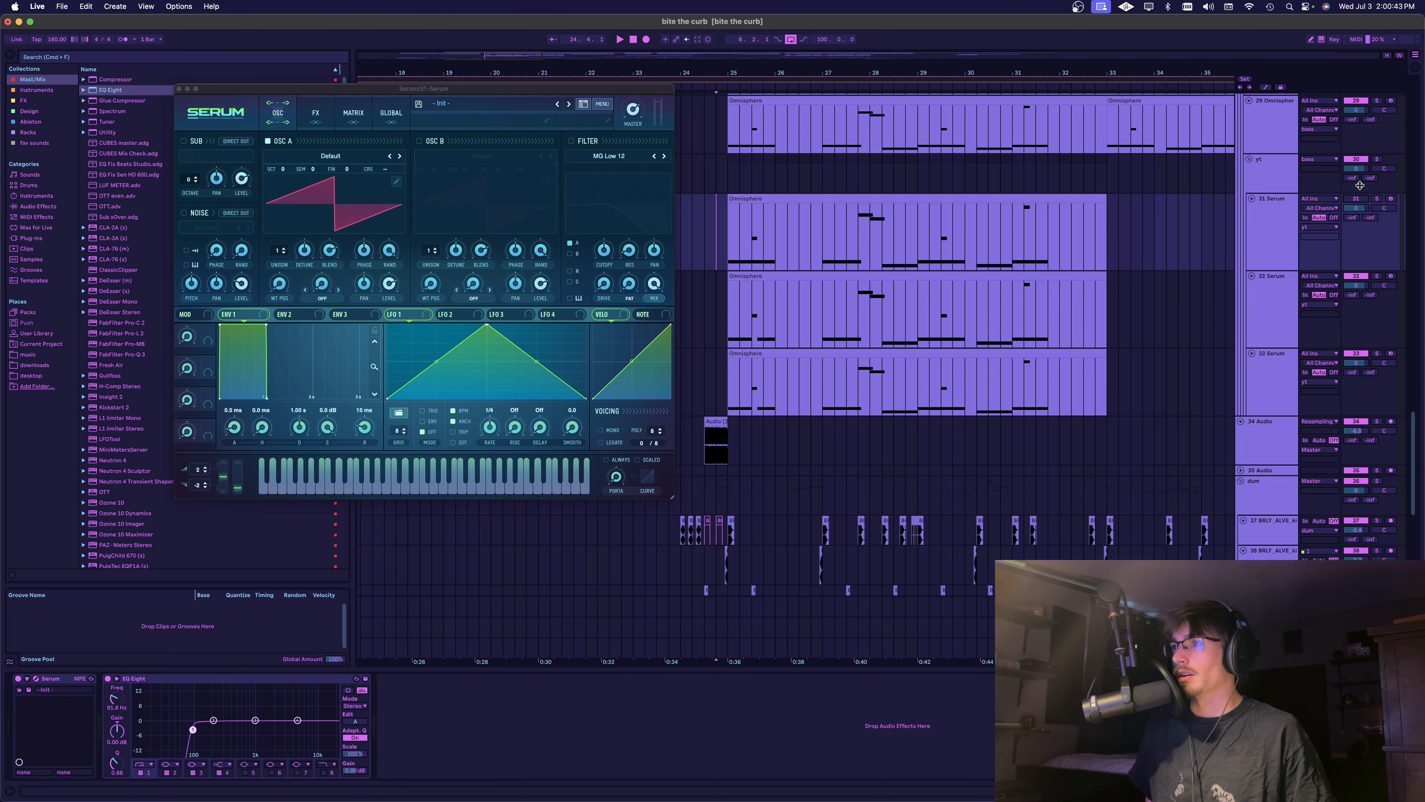
# Examine the bass playback in the SPAN analyzer and return to the rebuilt 32 Serum layer
pyautogui.scroll(5, 1359, 163)
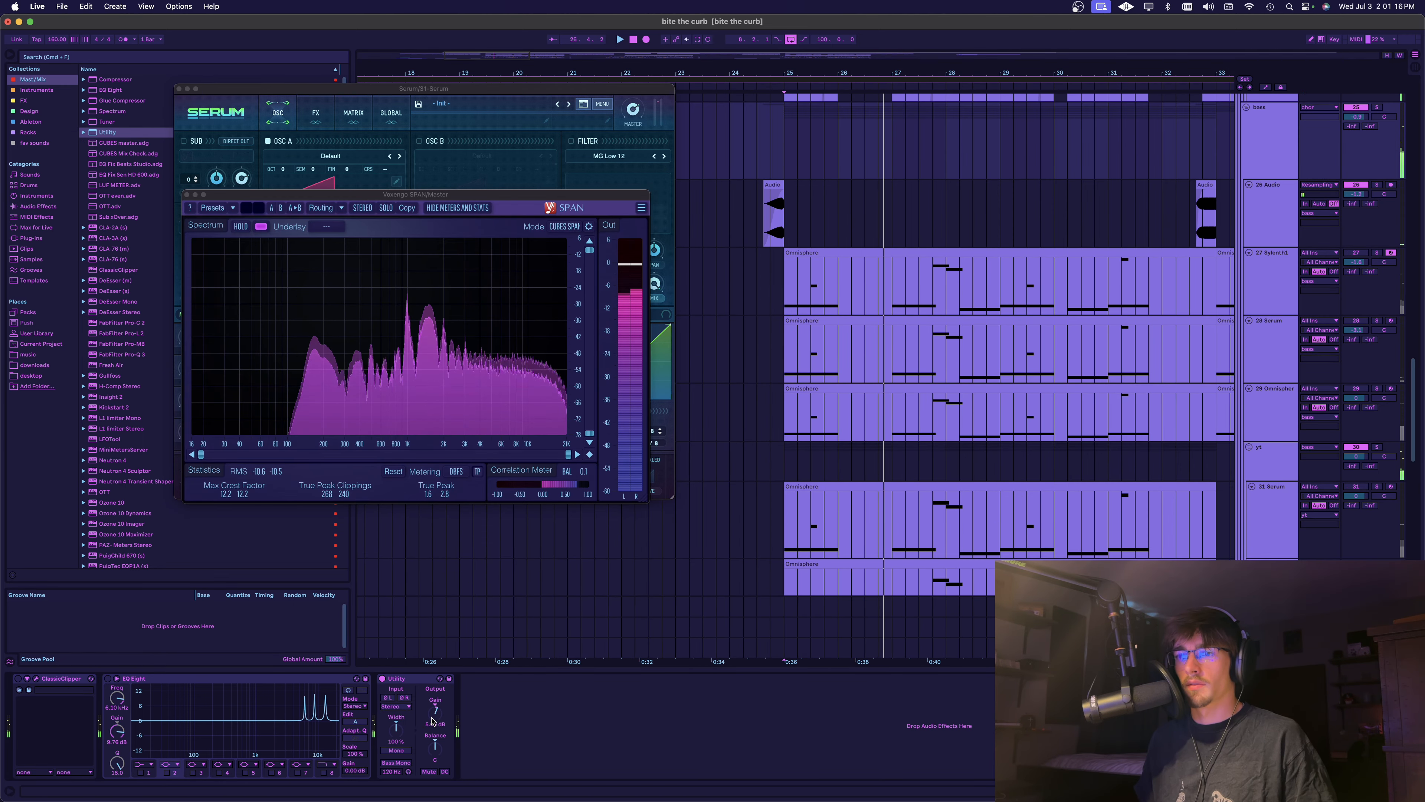
pyautogui.hscroll(-2, 846, 539)
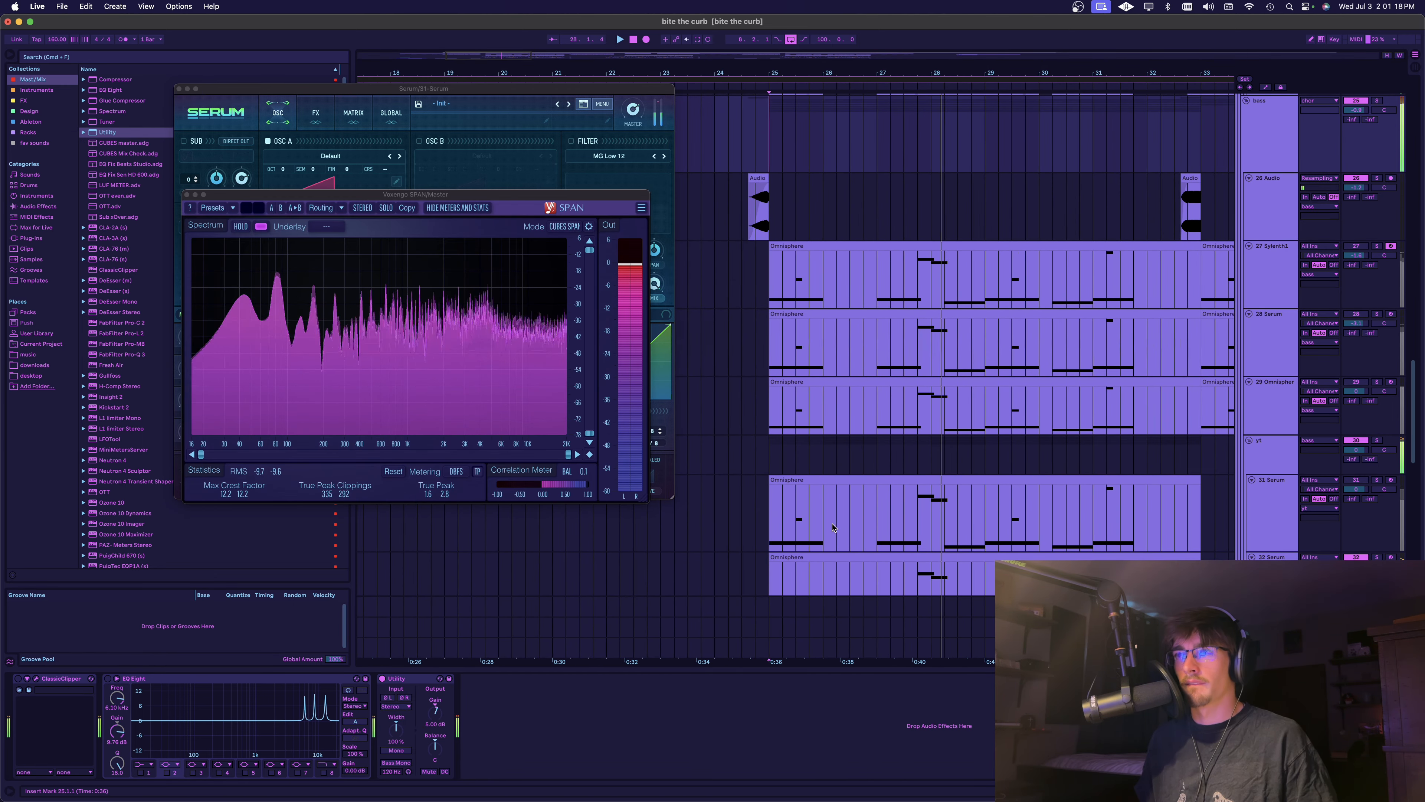
pyautogui.scroll(-1, 848, 533)
pyautogui.scroll(-3, 847, 534)
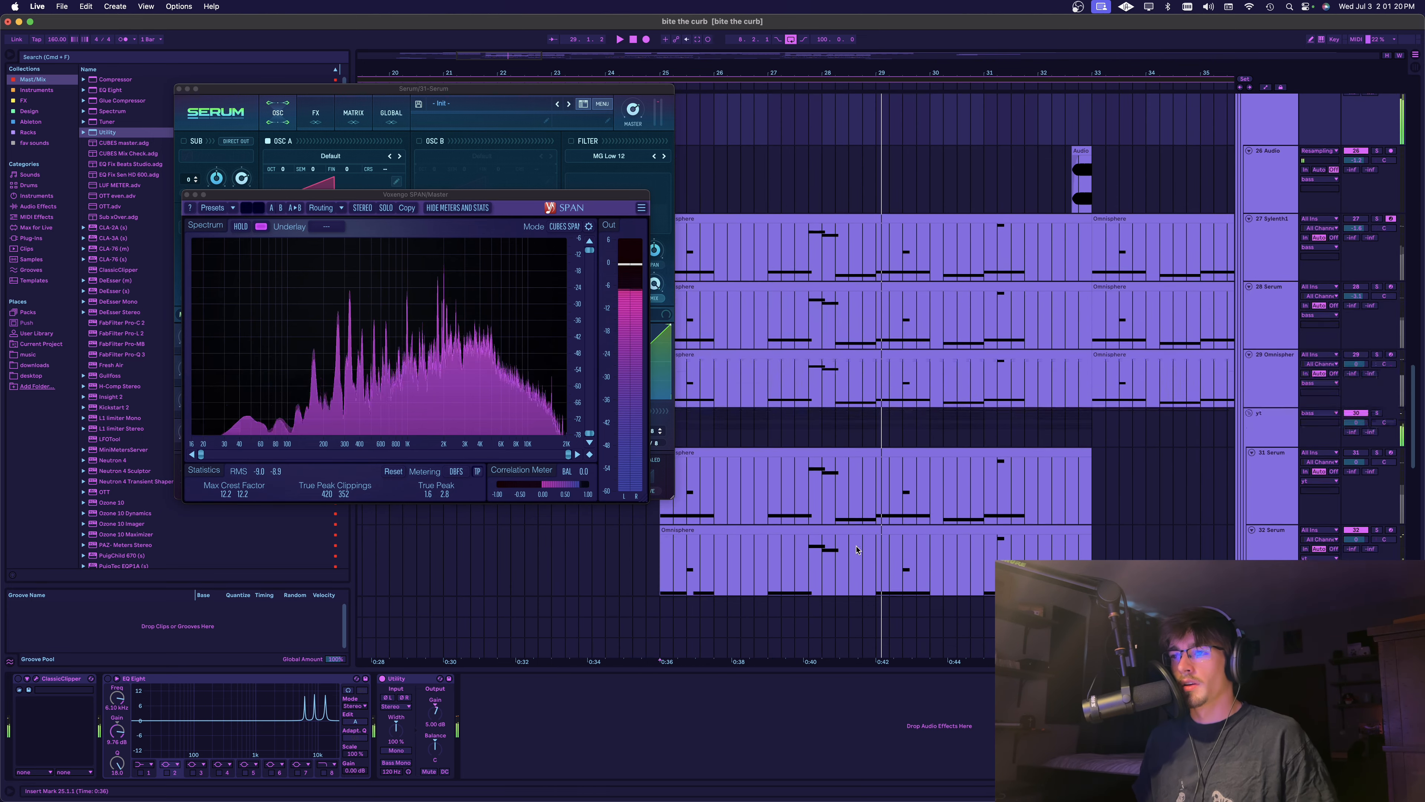
pyautogui.hscroll(-3, 846, 539)
pyautogui.hscroll(3, 845, 544)
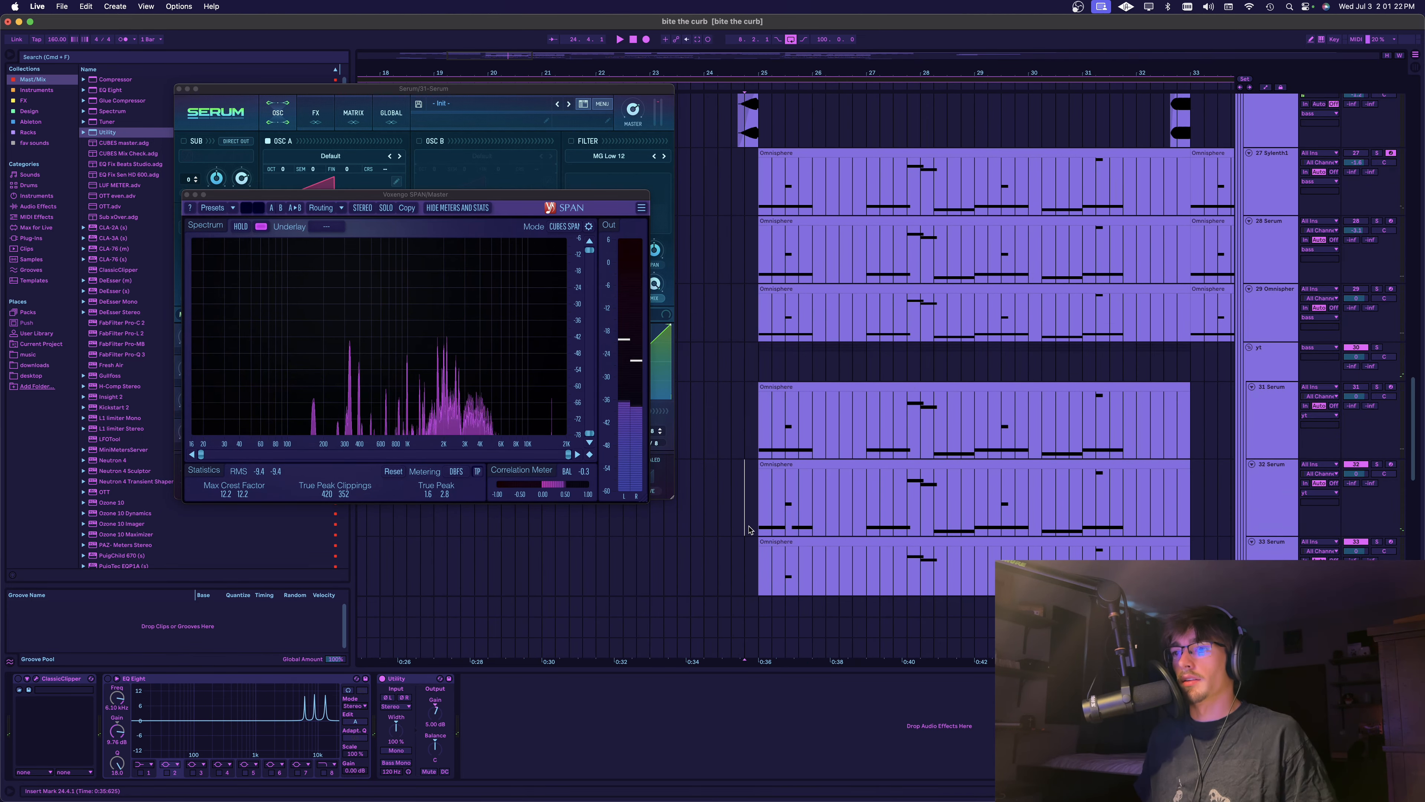
pyautogui.click(765, 482)
pyautogui.scroll(-3, 802, 491)
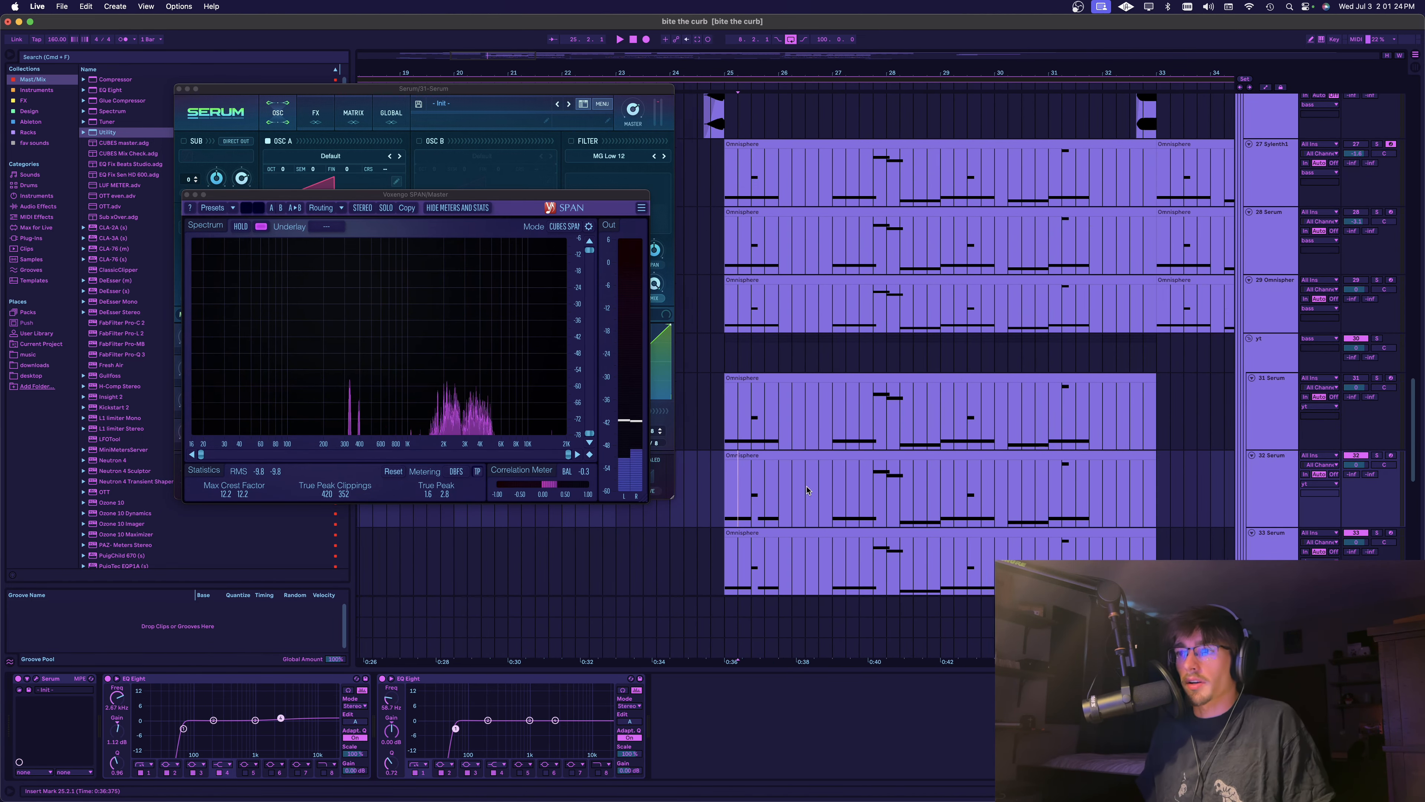
pyautogui.hscroll(1, 808, 493)
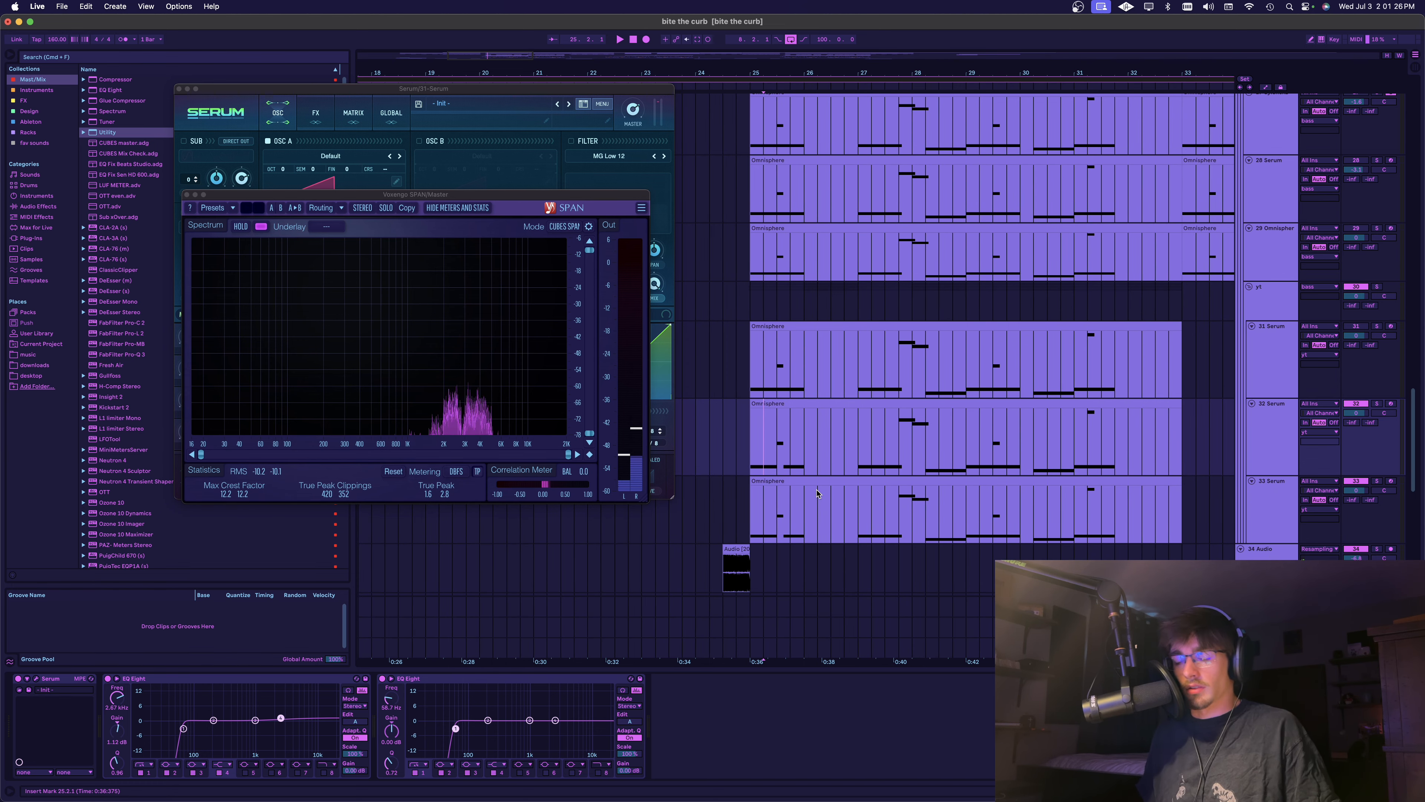
# Select the 31 Serum track in the arrangement and close the SPAN analyzer window
pyautogui.hscroll(2, 819, 490)
pyautogui.scroll(1, 831, 449)
pyautogui.hscroll(-2, 858, 399)
pyautogui.click(865, 390)
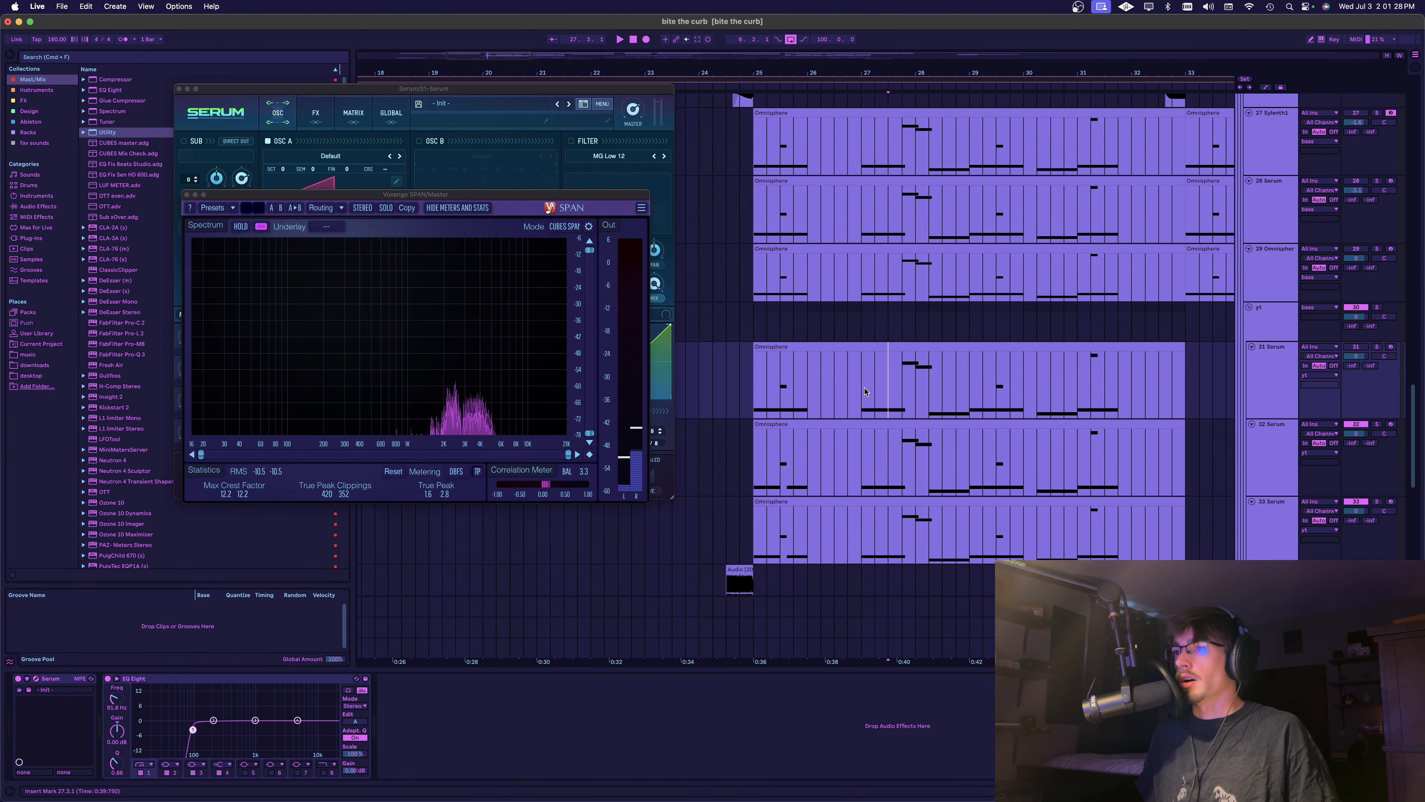
pyautogui.click(230, 195)
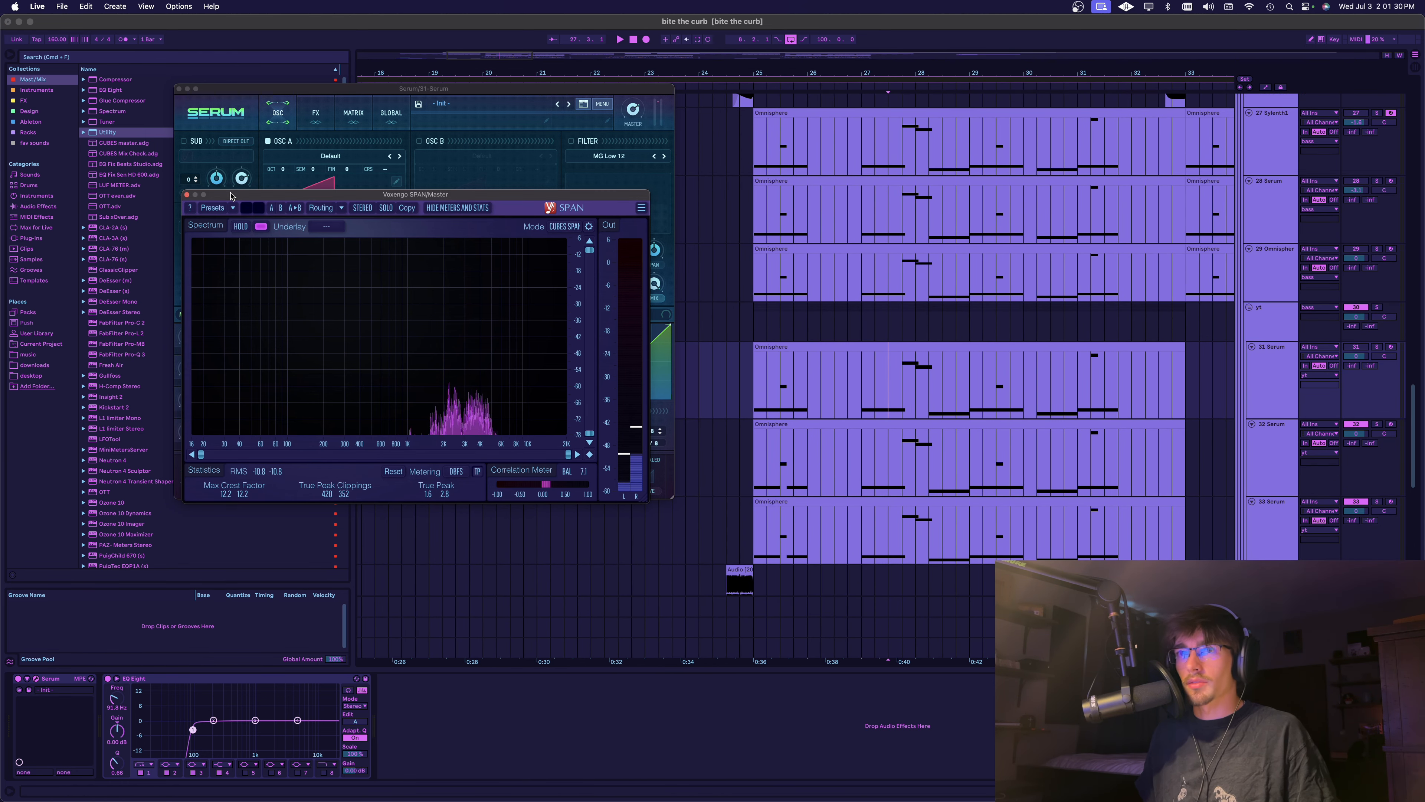
pyautogui.click(186, 195)
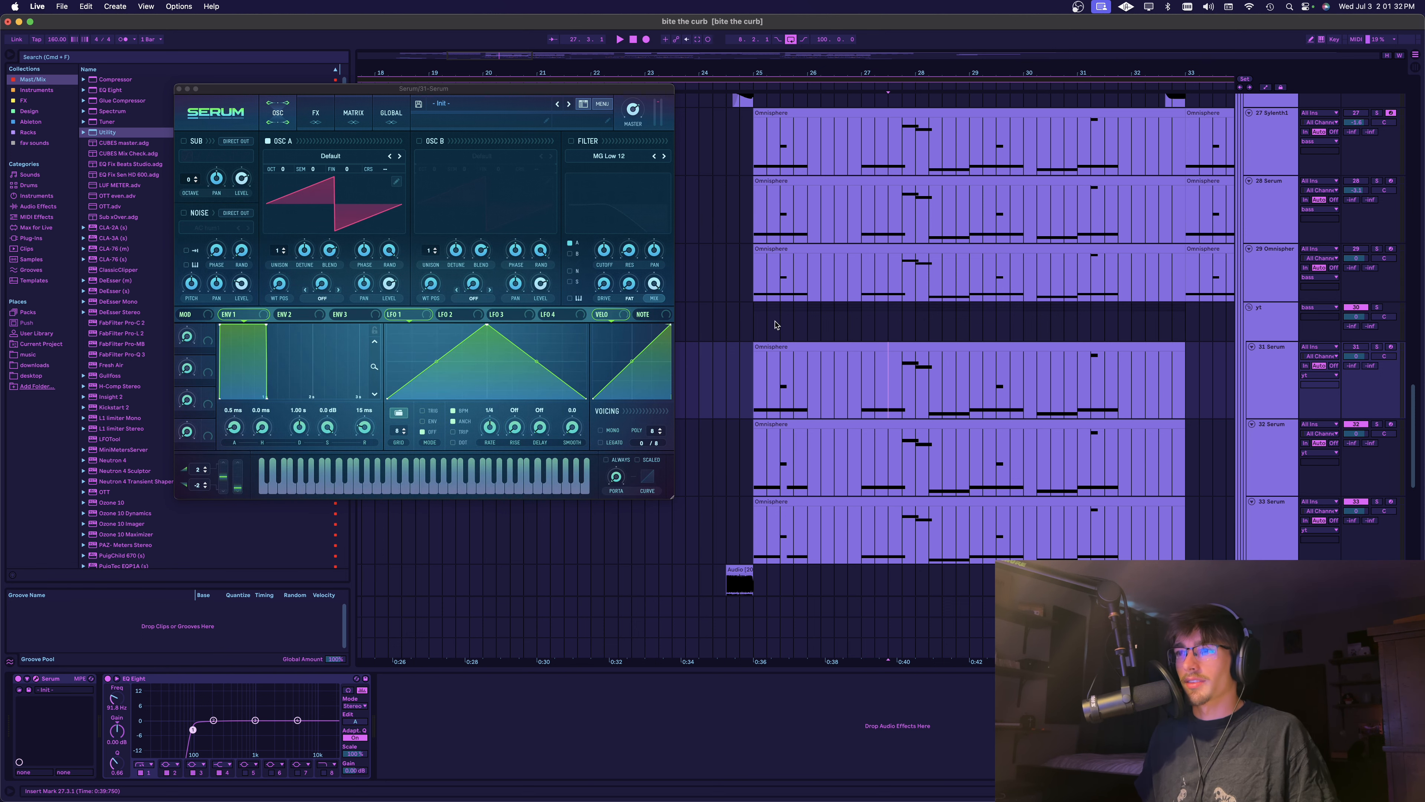
# Check the effect chain on the bass group and return to the 31 Serum track
pyautogui.scroll(5, 797, 270)
pyautogui.click(830, 209)
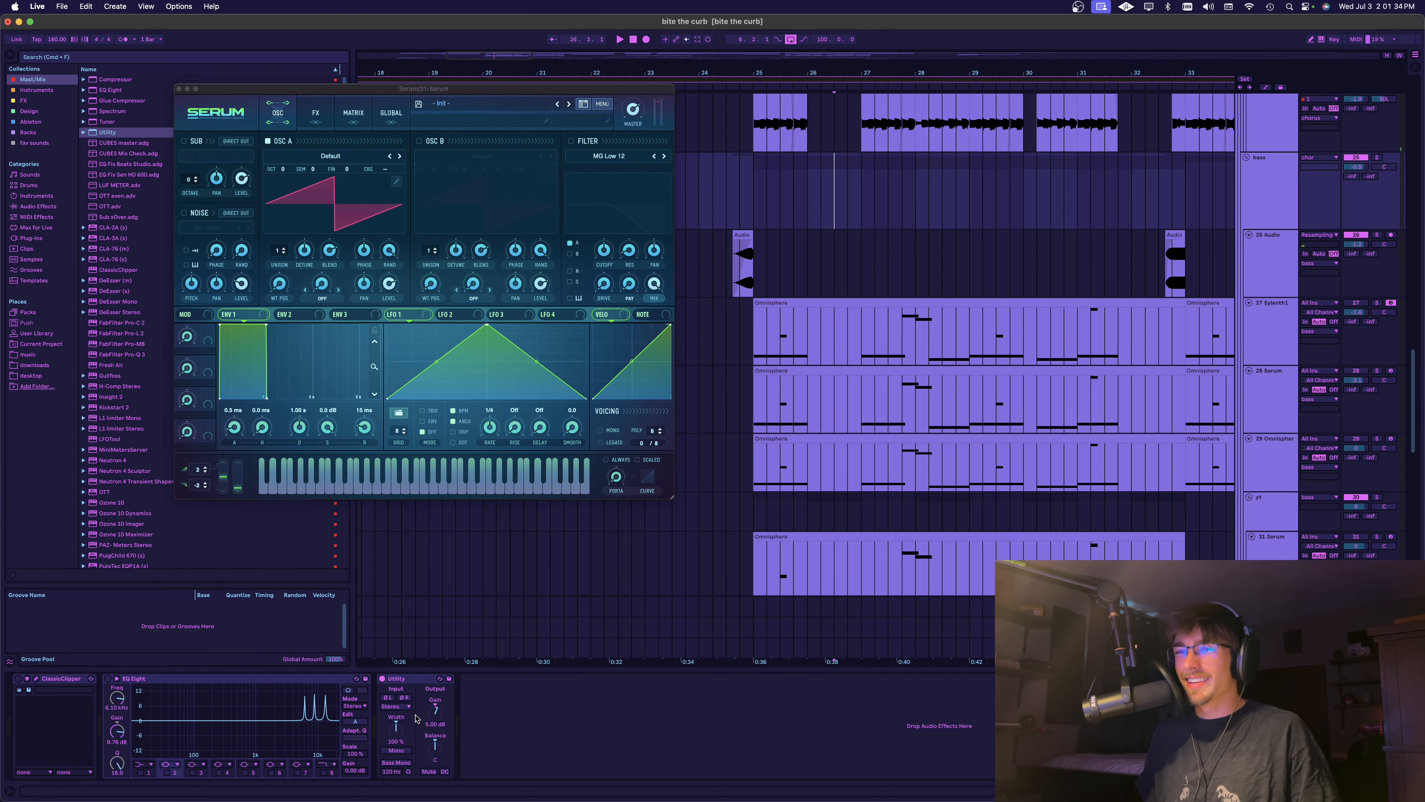
pyautogui.scroll(-2, 827, 507)
pyautogui.click(826, 506)
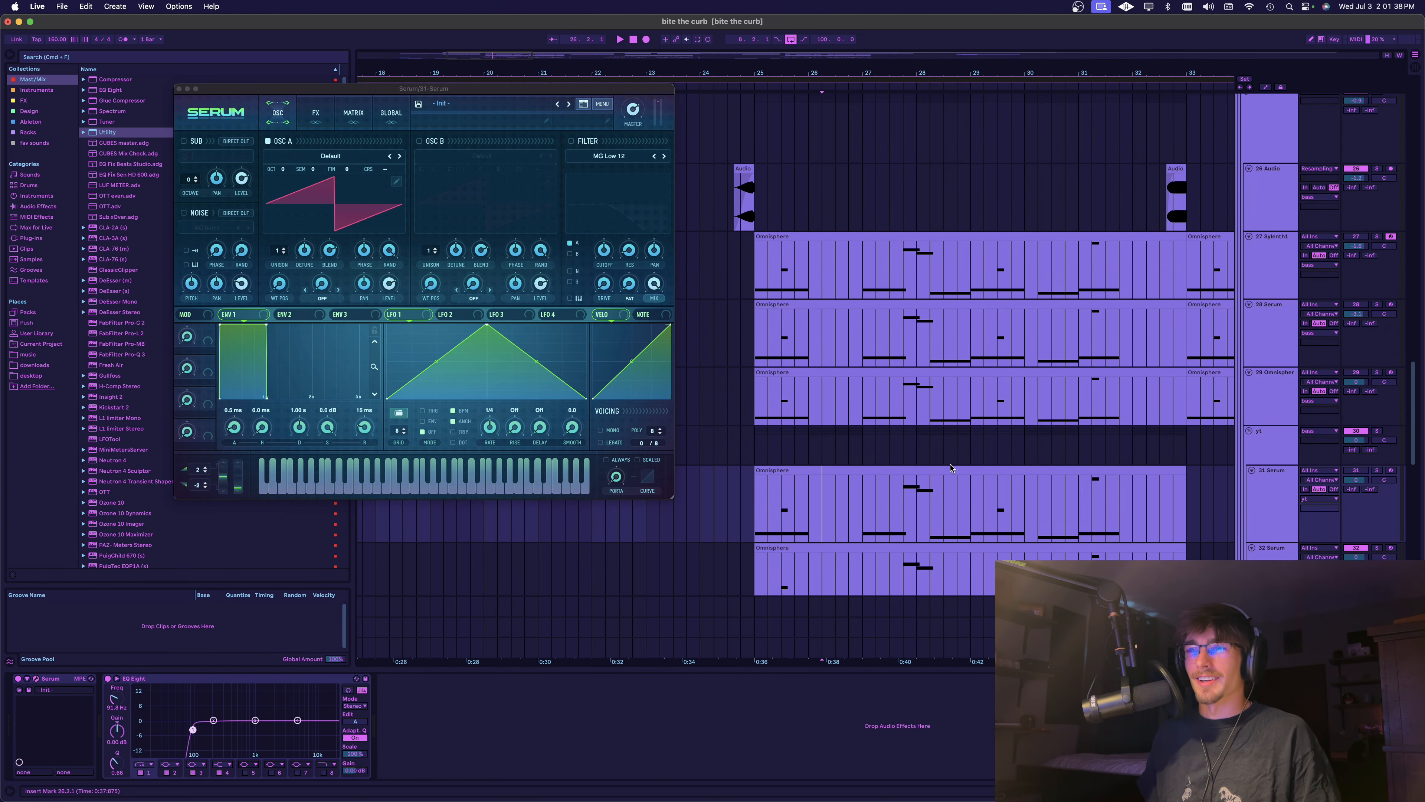
pyautogui.scroll(-1, 1161, 496)
# Load the Digital wavetable ICanHasKick into oscillator A, set its octave to -2 and adjust the wavetable position during playback
pyautogui.press('space')
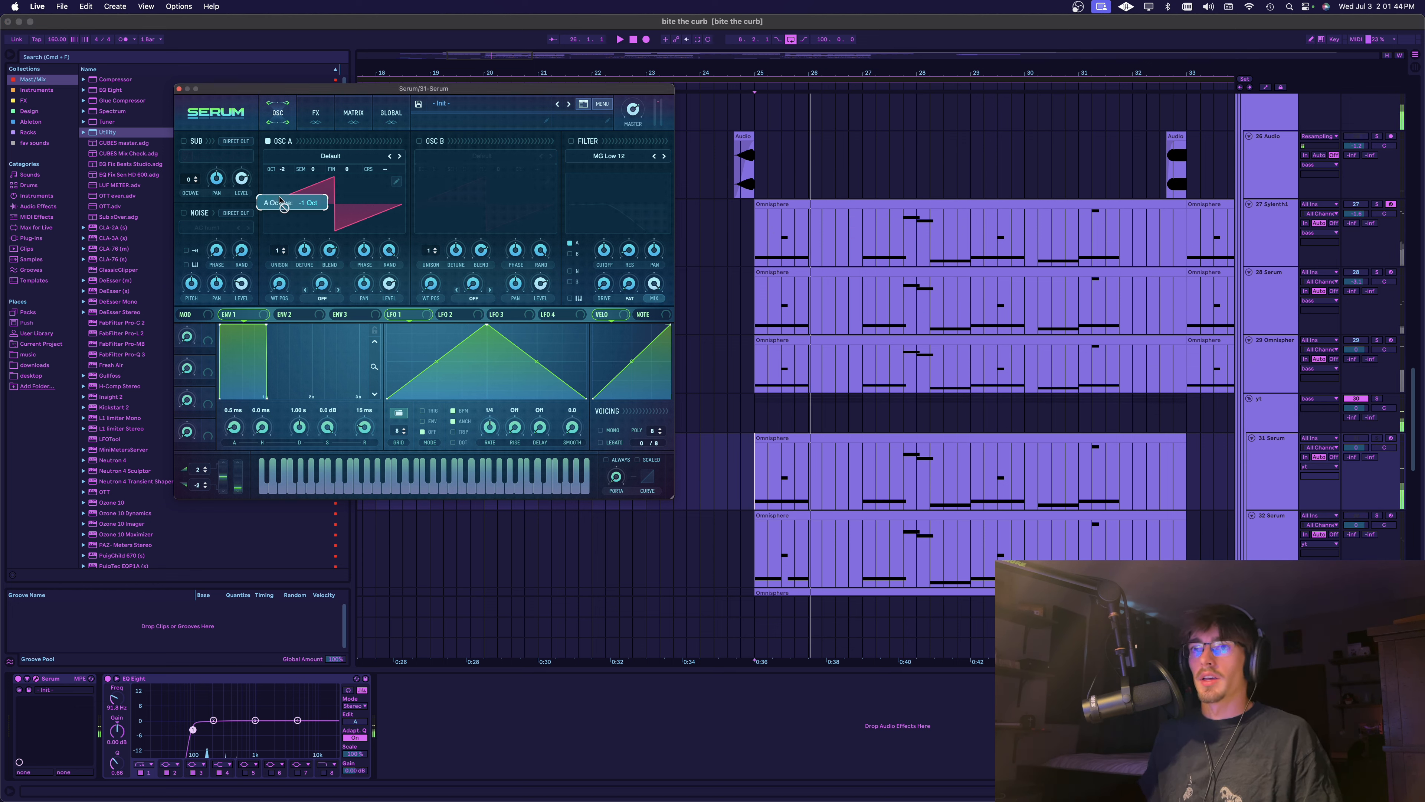
pyautogui.click(330, 156)
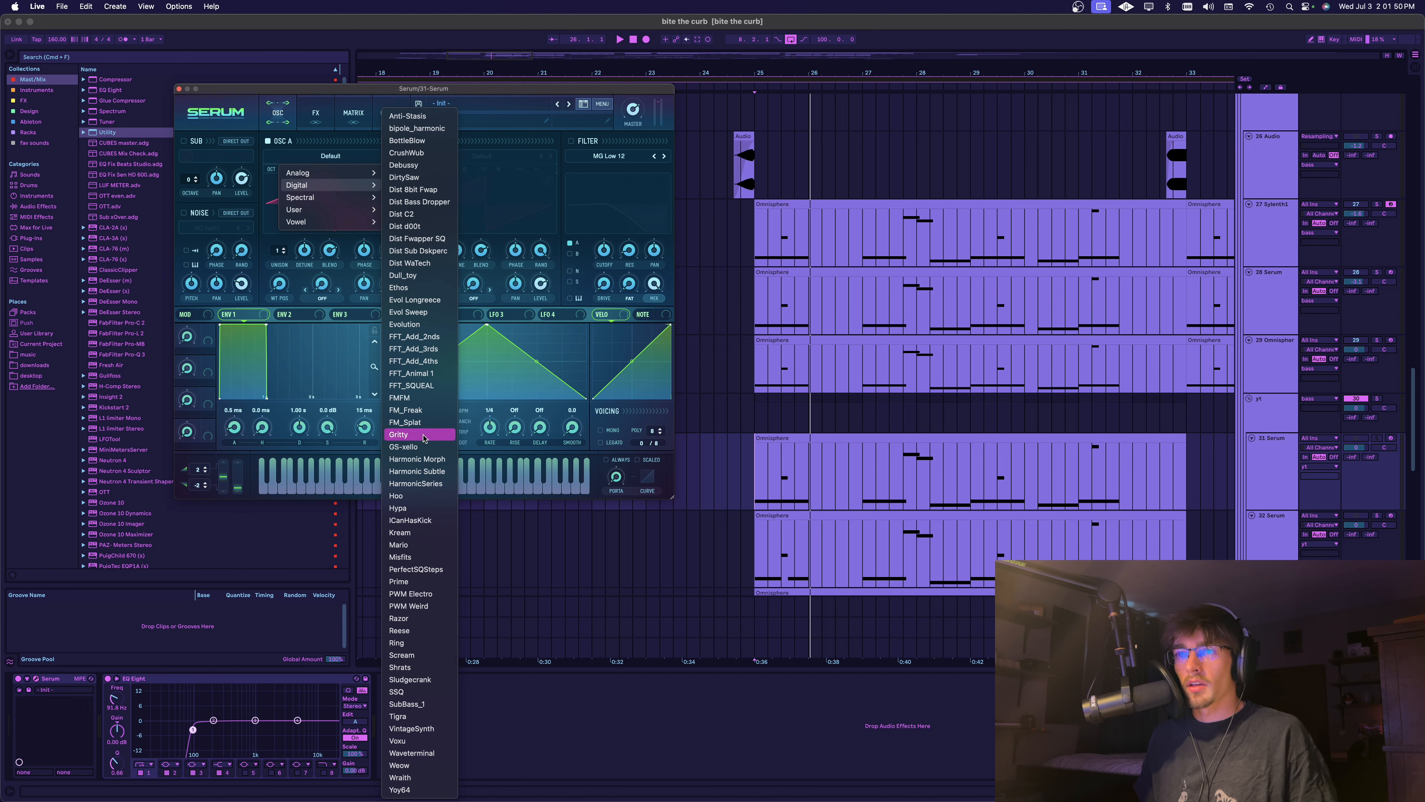
pyautogui.click(445, 522)
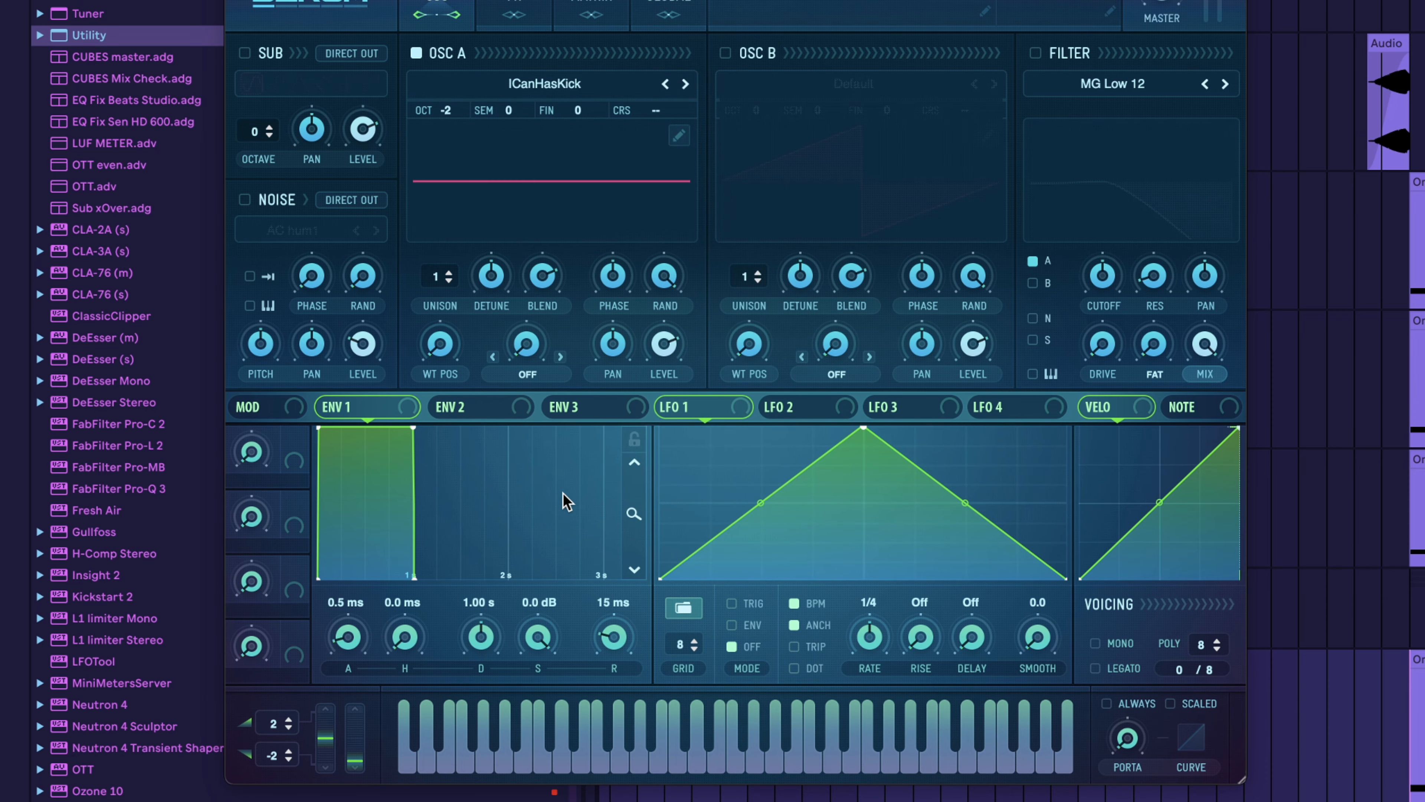
pyautogui.moveTo(436, 349); pyautogui.dragTo(458, 268)
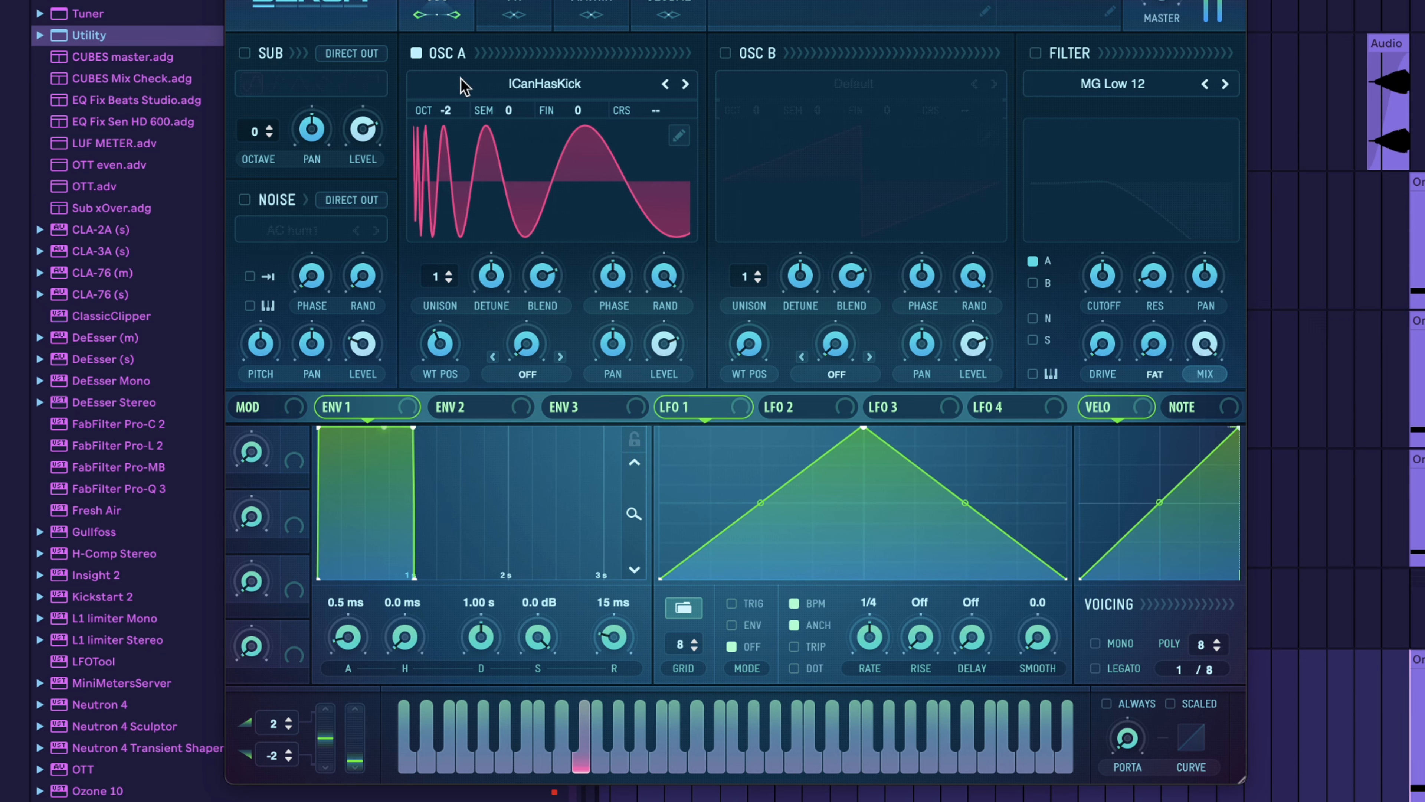
pyautogui.moveTo(447, 110); pyautogui.dragTo(461, 90)
pyautogui.moveTo(470, 353)
pyautogui.mouseDown()
pyautogui.moveTo(471, 393)
pyautogui.moveTo(470, 225)
pyautogui.moveTo(470, 362)
pyautogui.mouseUp()
pyautogui.moveTo(450, 108); pyautogui.dragTo(463, 138)
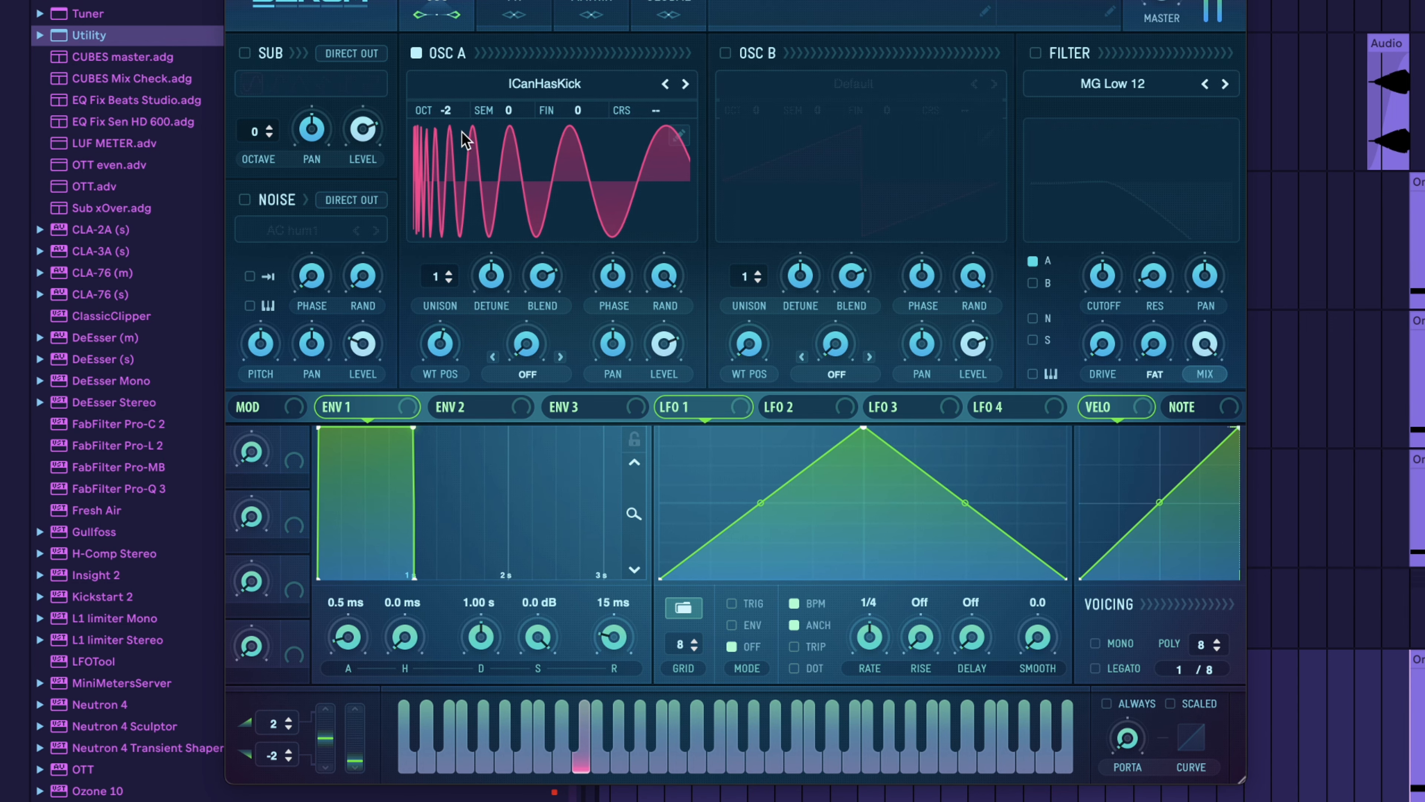
# Try the Sync and Asym + warp modes on oscillator A, raising the Asym + amount to about 93%
pyautogui.click(560, 357)
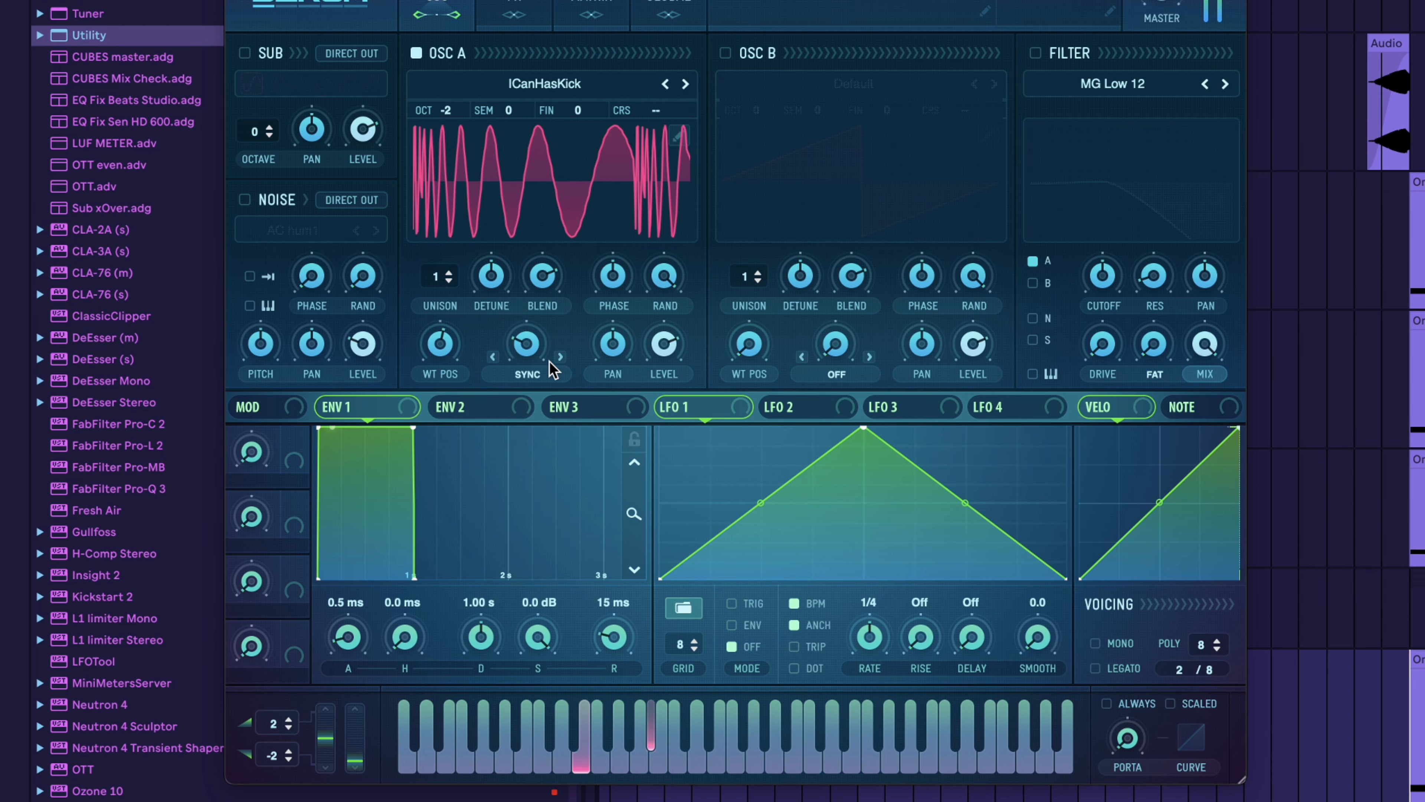
pyautogui.click(543, 379)
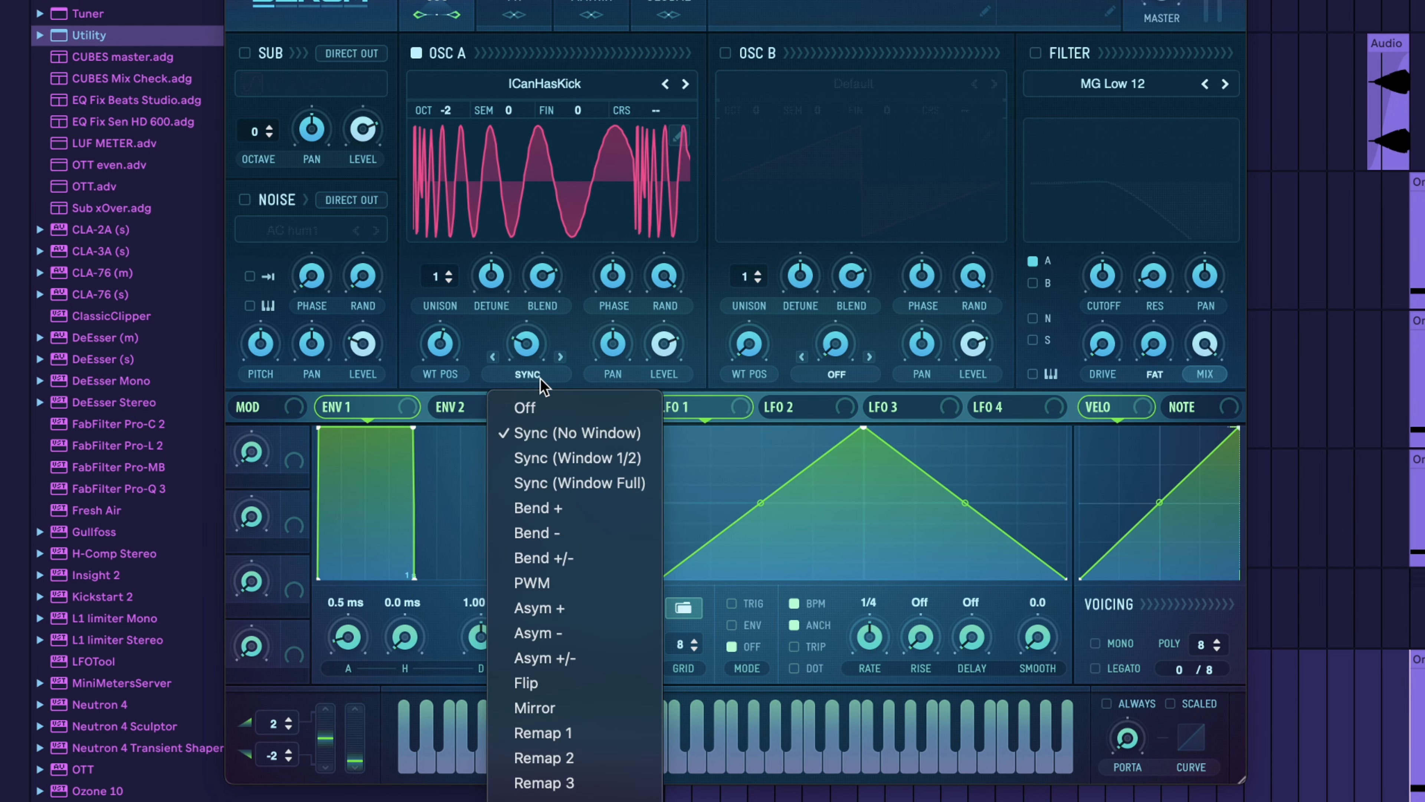
pyautogui.click(567, 603)
pyautogui.press('space')
pyautogui.moveTo(529, 347); pyautogui.dragTo(583, 234)
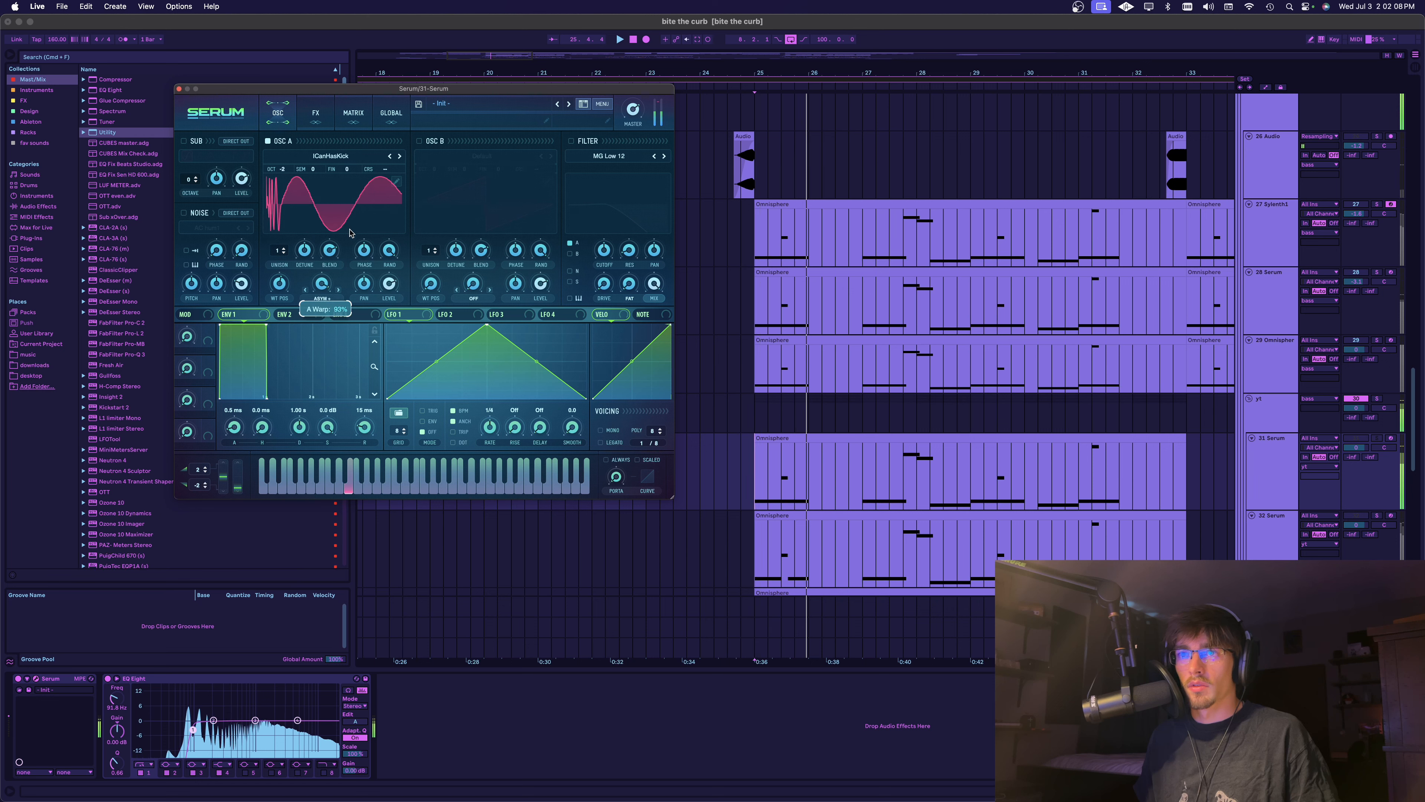
# Change oscillator A's warp mode to Bend +/-, adjust its amount and audition the layer at octave -2
pyautogui.click(306, 290)
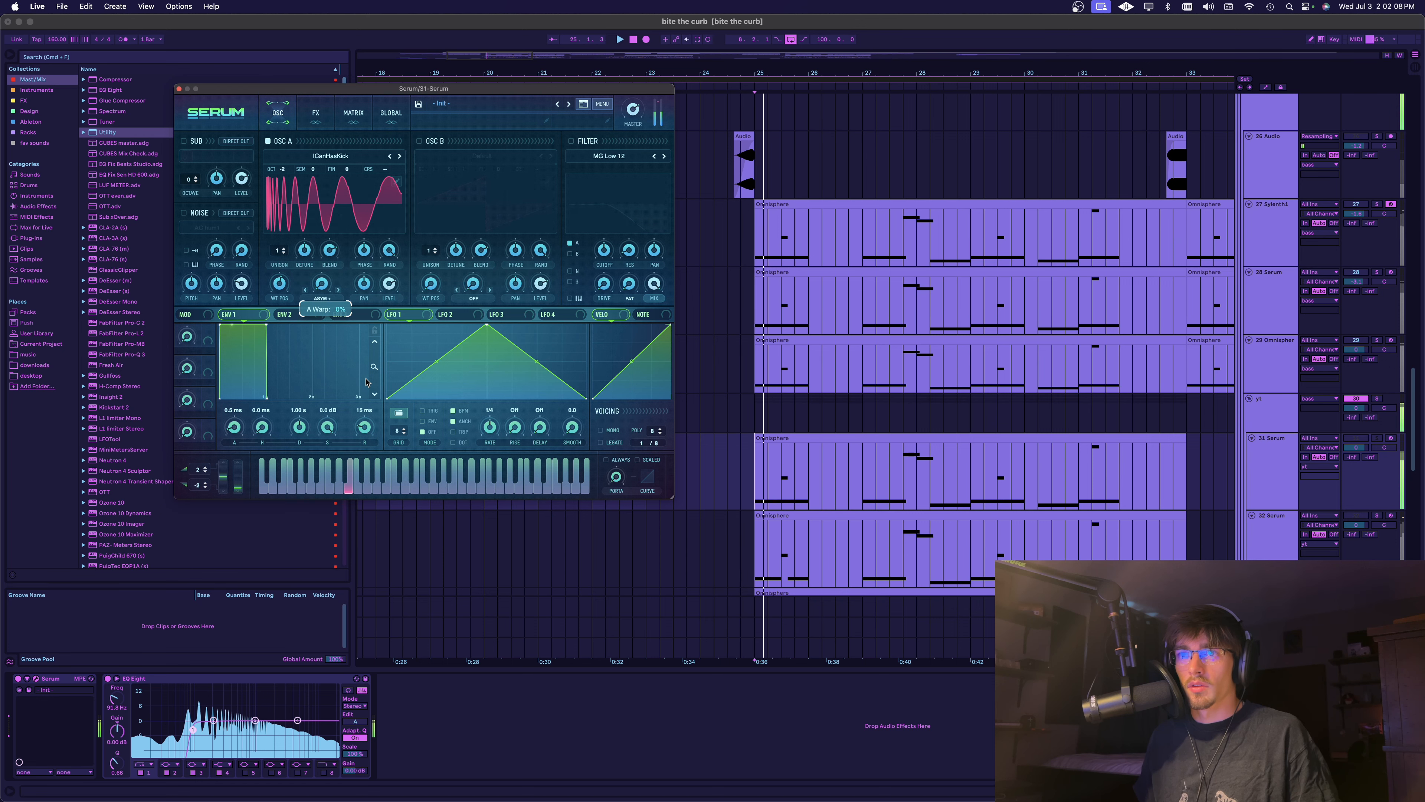
pyautogui.click(306, 291)
pyautogui.moveTo(322, 288)
pyautogui.mouseDown()
pyautogui.moveTo(332, 254)
pyautogui.moveTo(330, 283)
pyautogui.mouseUp()
pyautogui.press('space')
pyautogui.press('space')
pyautogui.press('space')
pyautogui.click(306, 290)
pyautogui.press('space')
pyautogui.press('space')
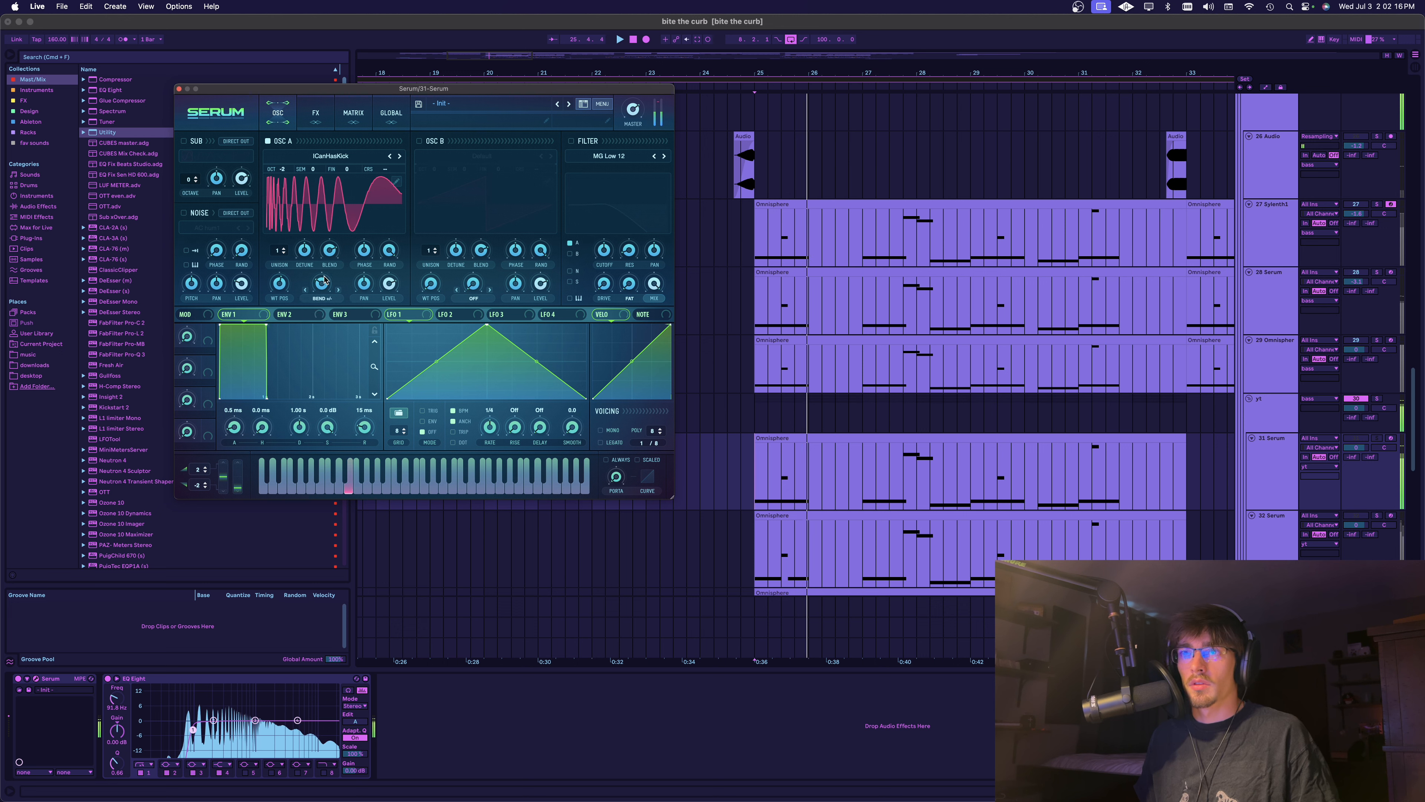
pyautogui.press('space')
pyautogui.press('space')
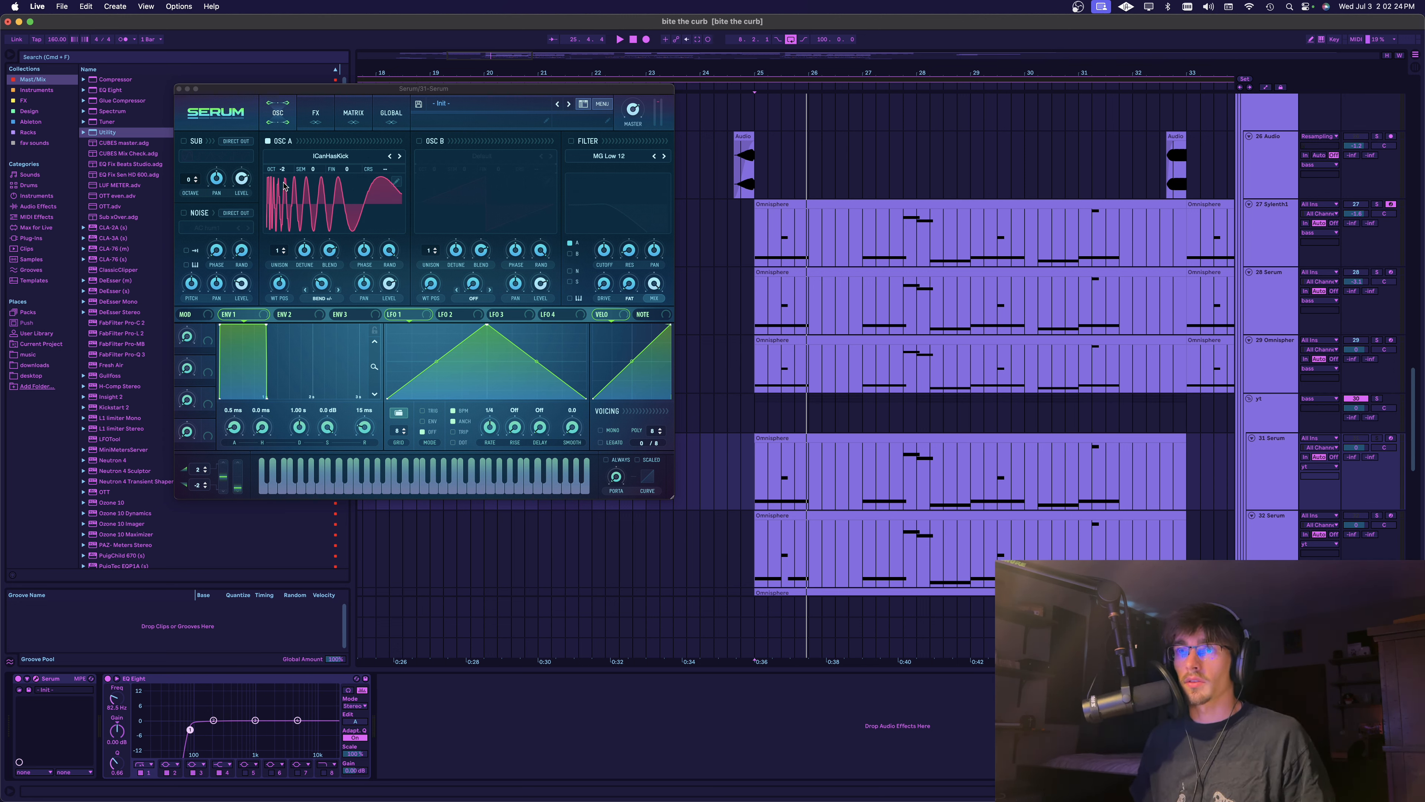
pyautogui.moveTo(285, 171); pyautogui.dragTo(285, 166)
pyautogui.press('space')
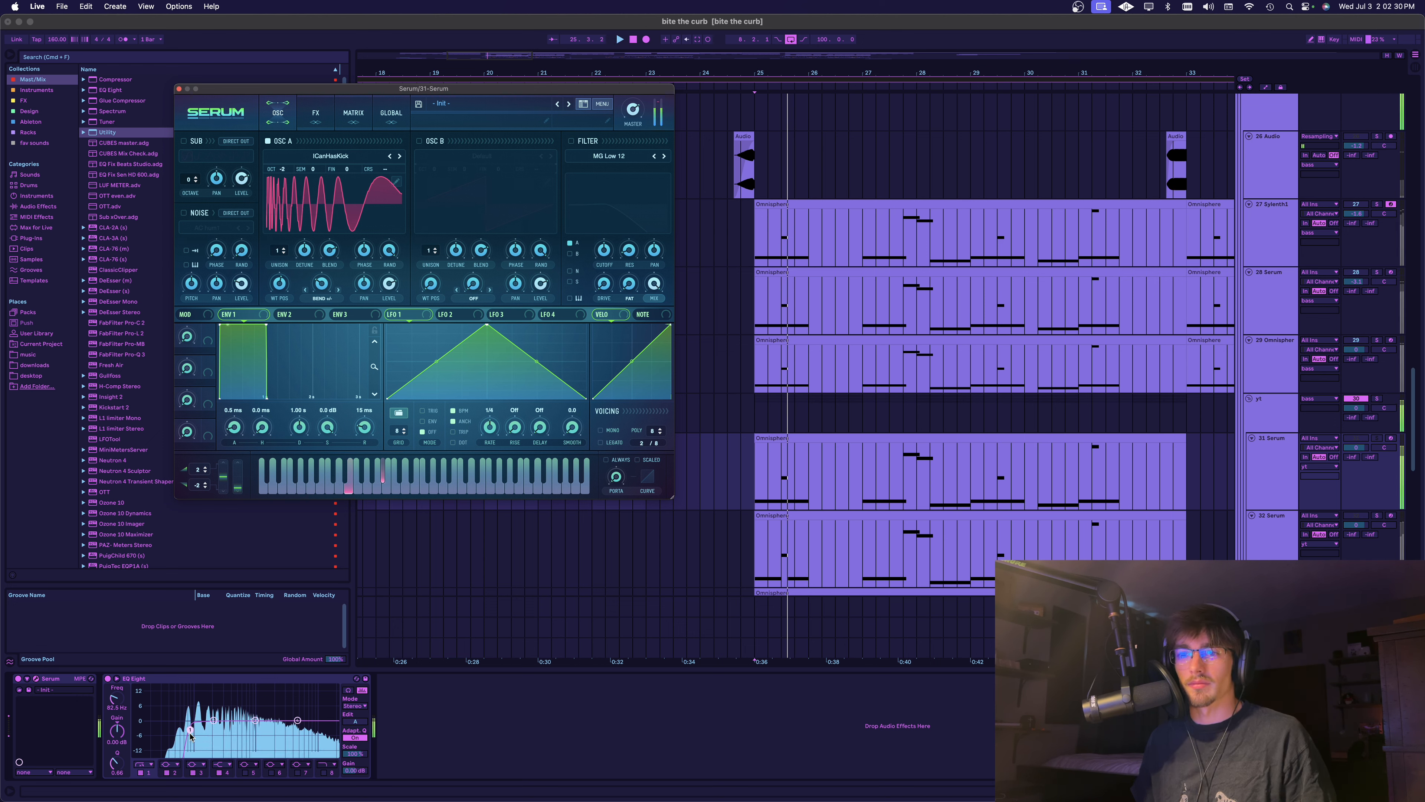
# Enable oscillator B with the Analog wavetable Basic Shapes, move its wavetable position to a square wave and lower its octave
pyautogui.click(420, 142)
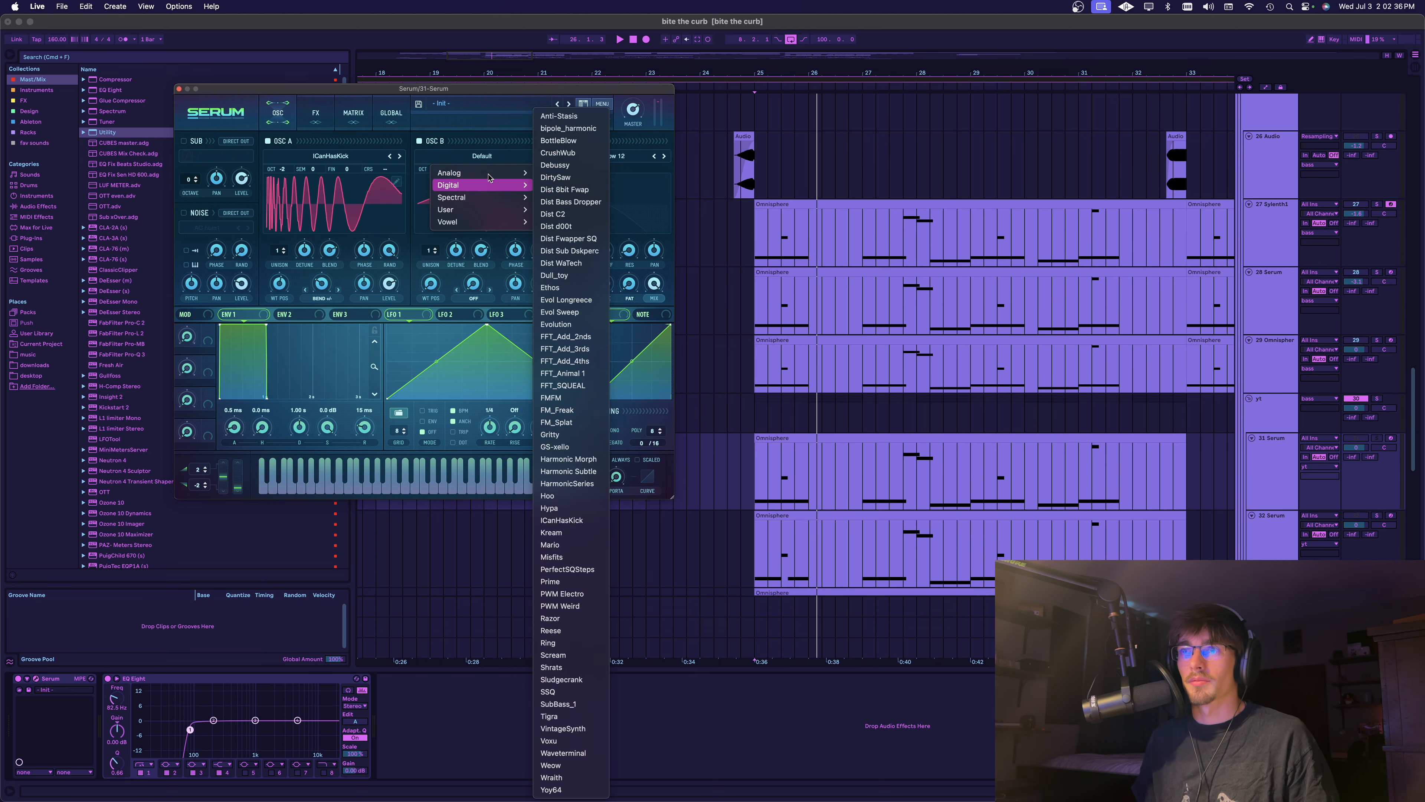
pyautogui.moveTo(493, 180)
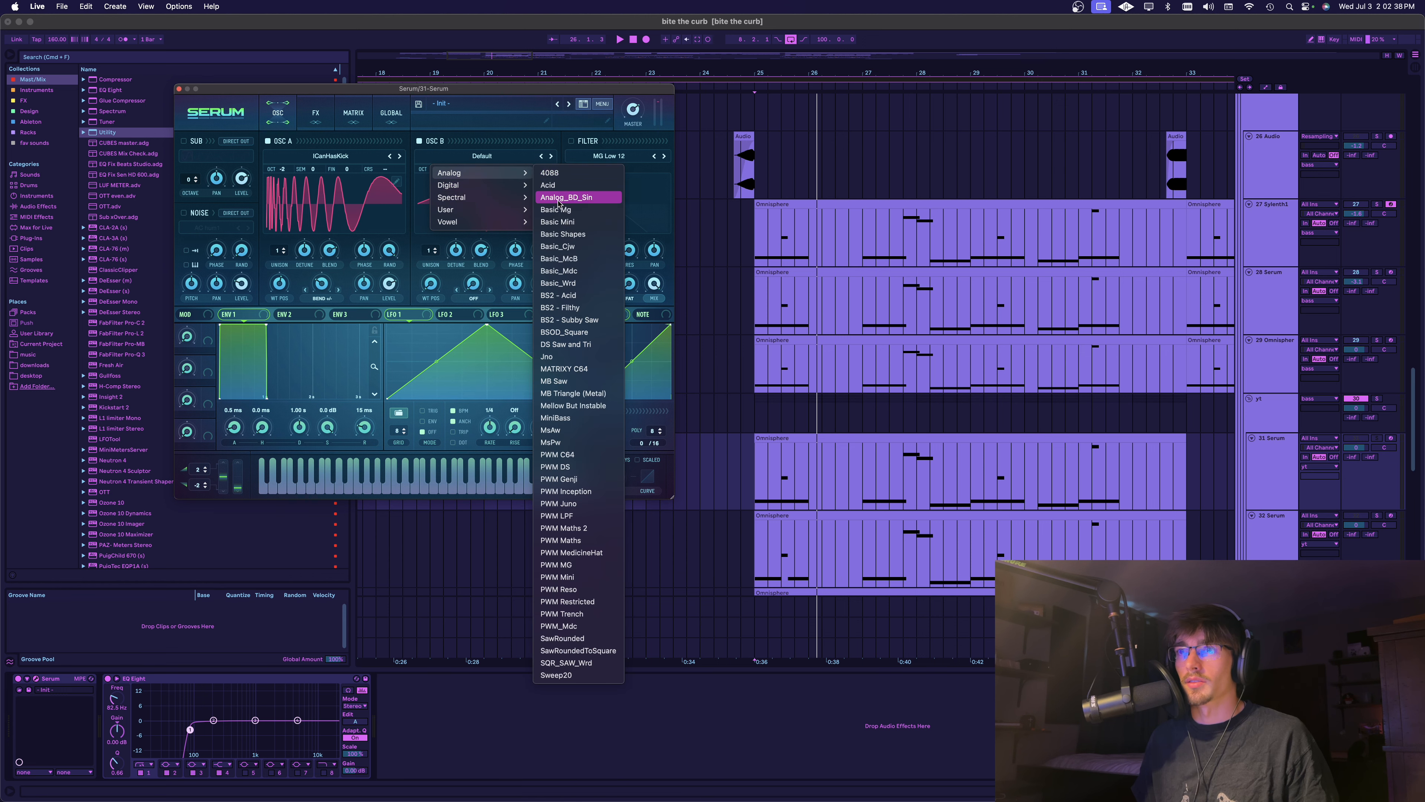
pyautogui.click(566, 234)
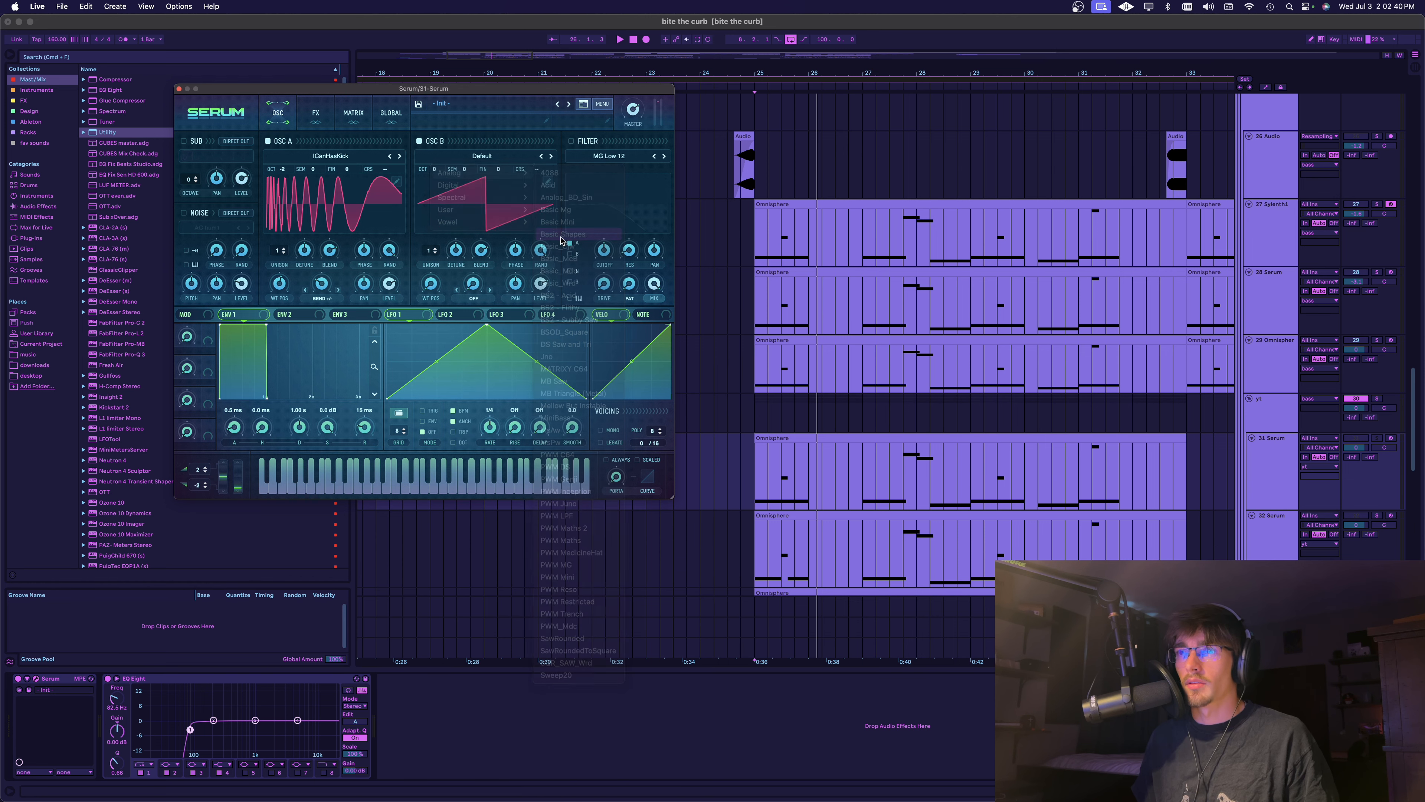
pyautogui.moveTo(432, 251); pyautogui.dragTo(435, 282)
pyautogui.press('space')
pyautogui.press('space')
pyautogui.press('space')
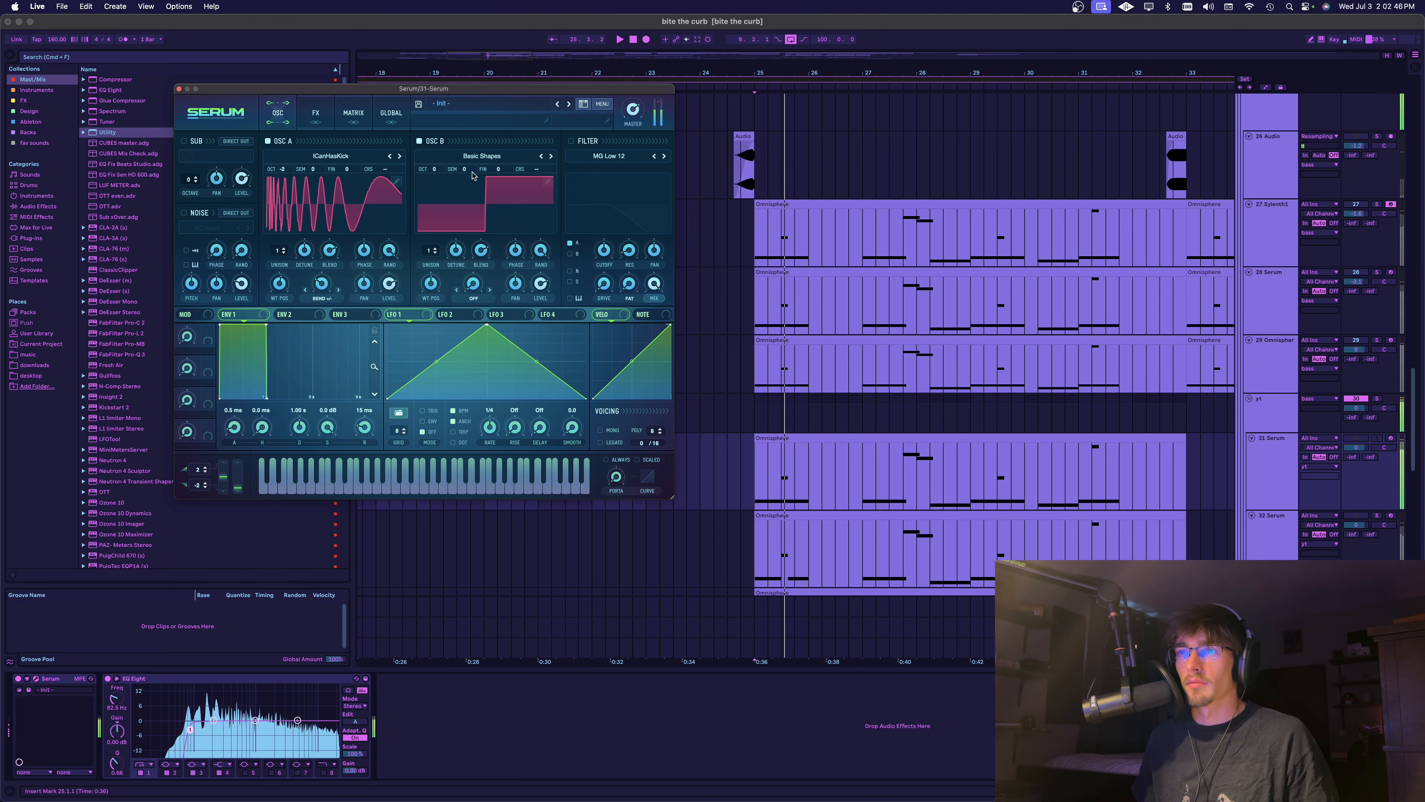
pyautogui.moveTo(434, 169); pyautogui.dragTo(435, 169)
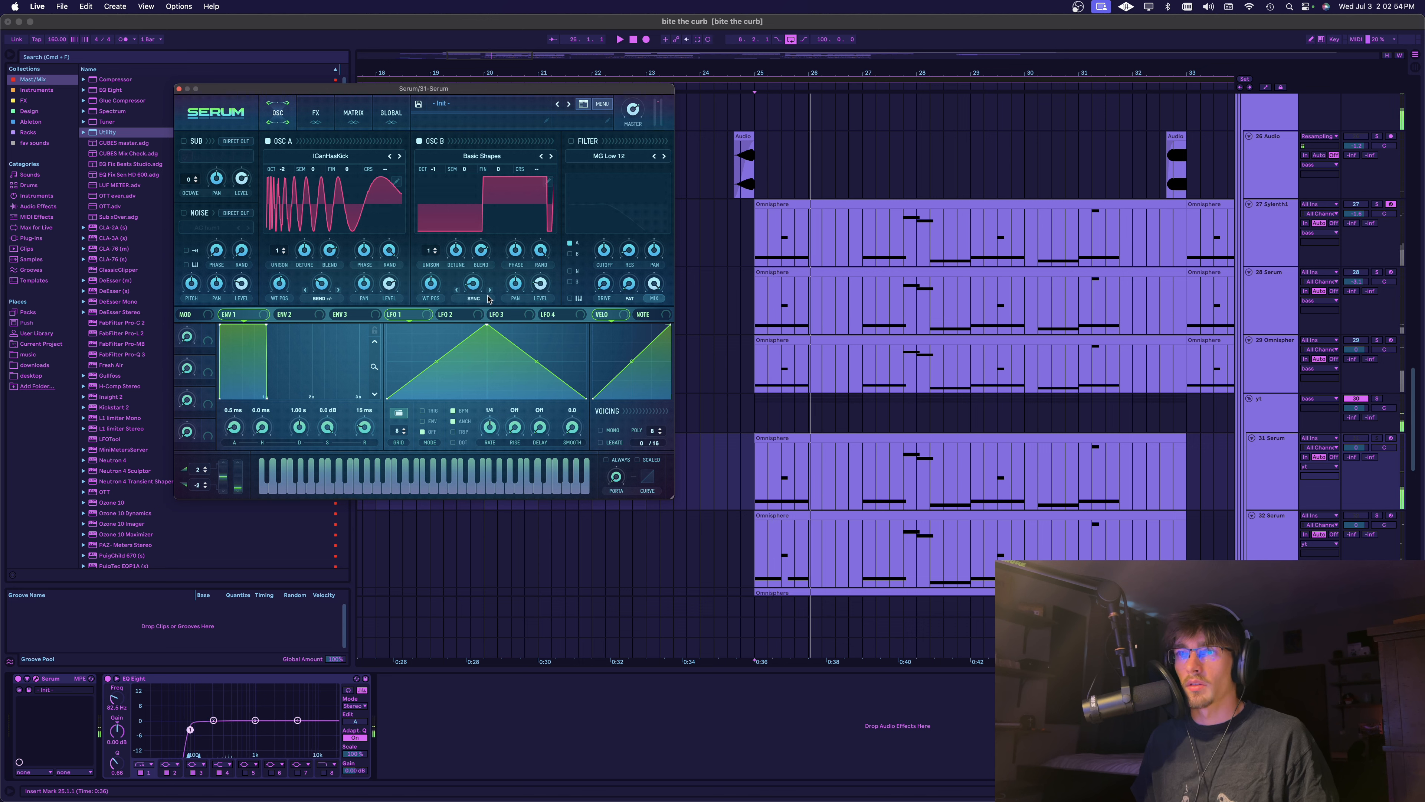
# Set oscillator B's warp mode to Quantize and adjust its warp amount and level while auditioning the layer
pyautogui.moveTo(478, 289); pyautogui.dragTo(479, 282)
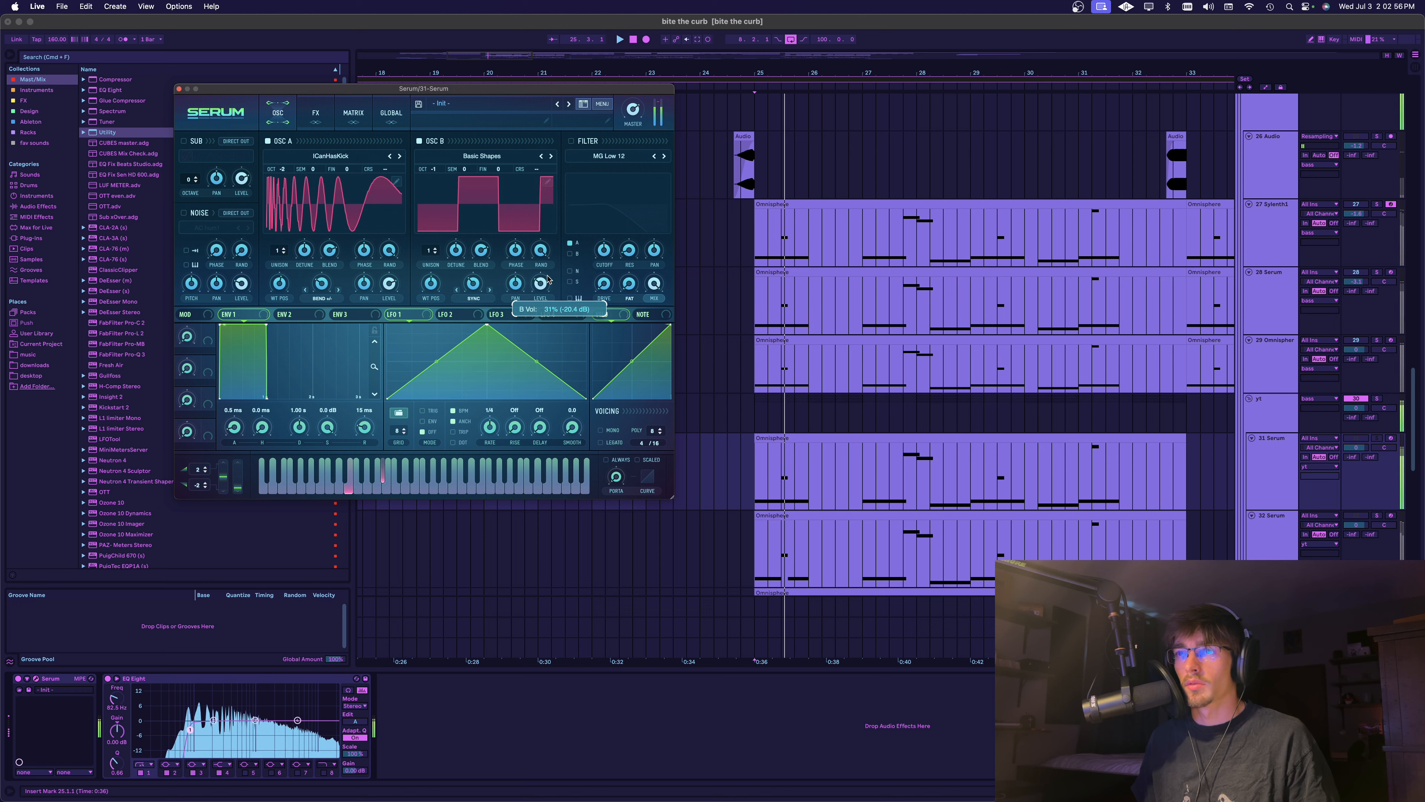
pyautogui.click(473, 298)
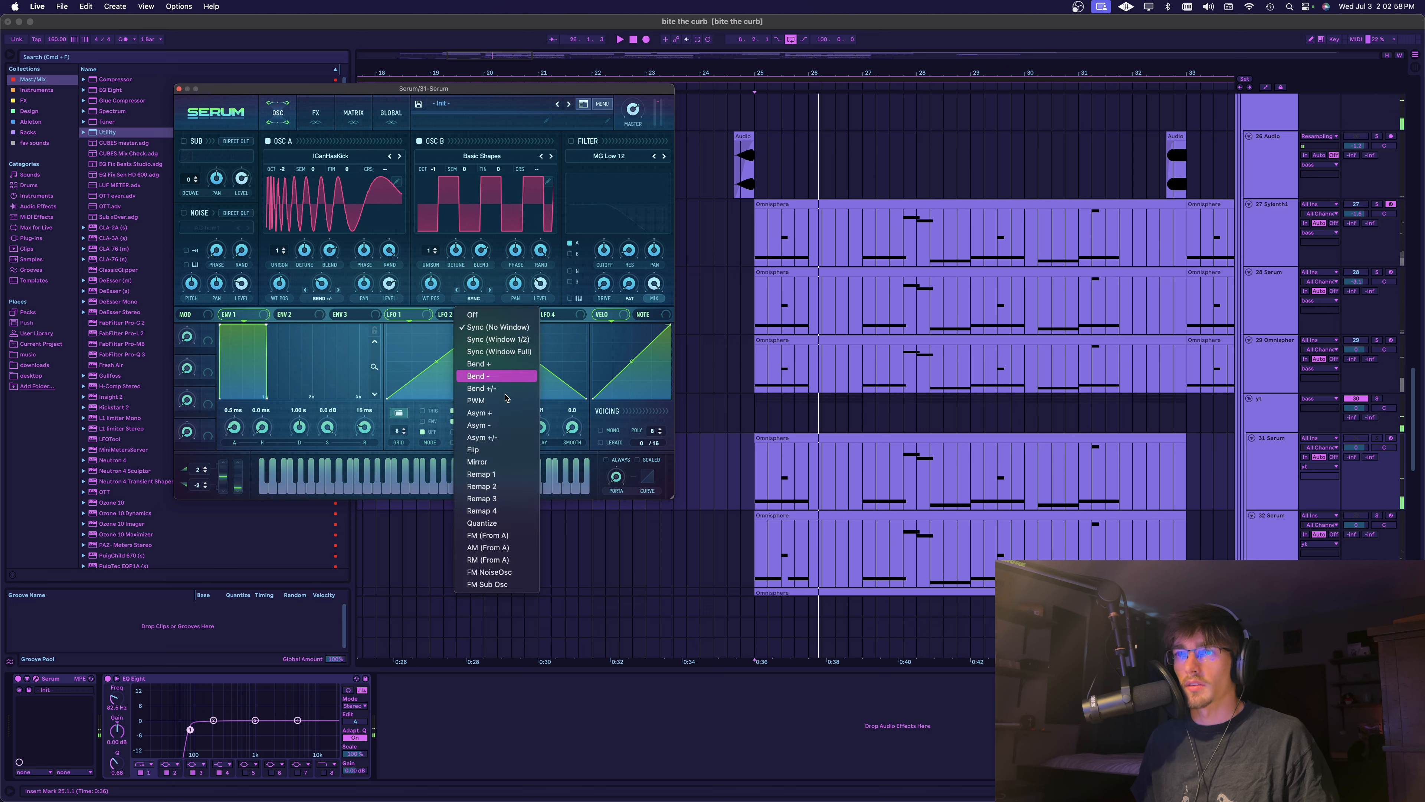
pyautogui.click(488, 523)
pyautogui.moveTo(473, 283); pyautogui.dragTo(485, 248)
pyautogui.moveTo(541, 286); pyautogui.dragTo(546, 189)
pyautogui.press('space')
pyautogui.press('space')
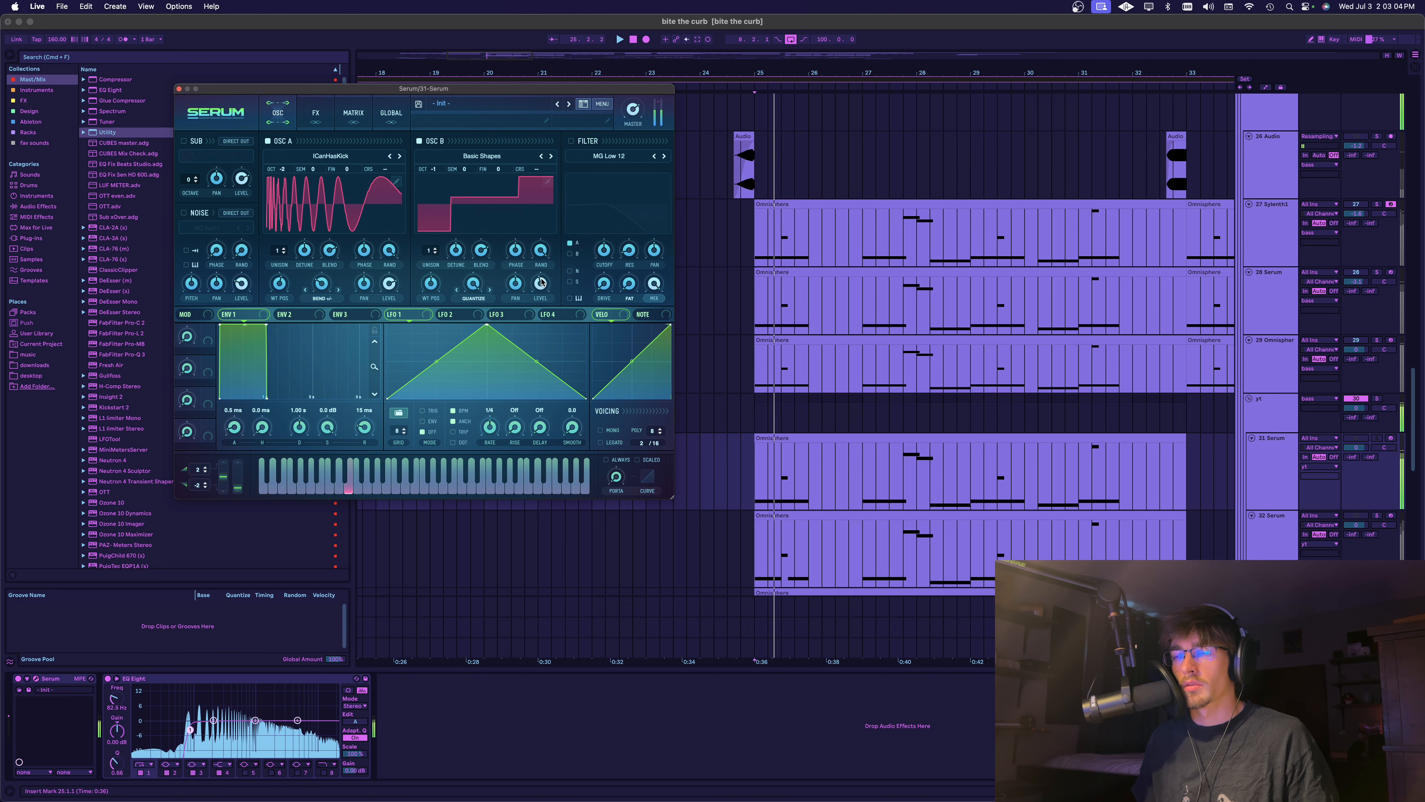
pyautogui.press('space')
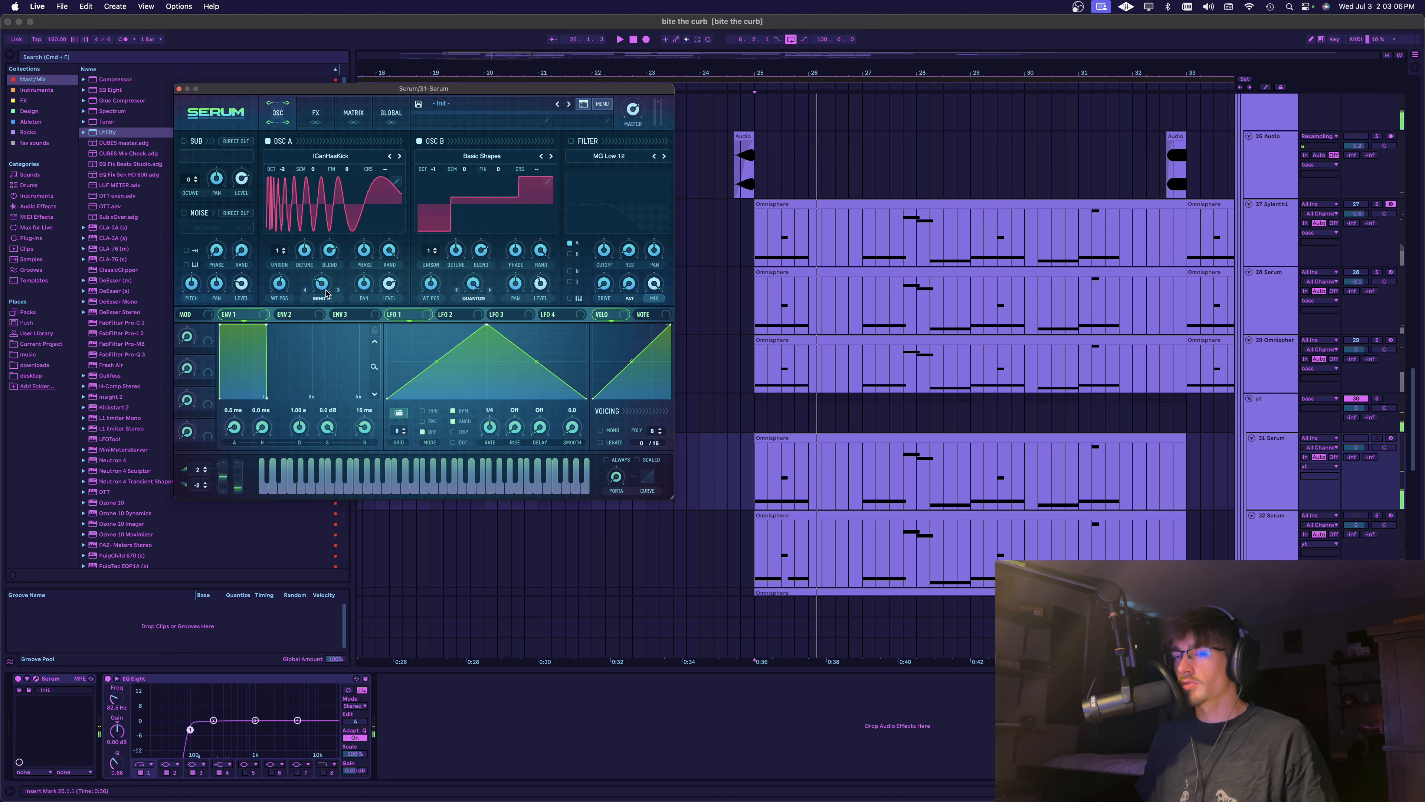
# Enable Serum's distortion effect, set its type to Sin Fold and adjust the drive during playback
pyautogui.click(306, 121)
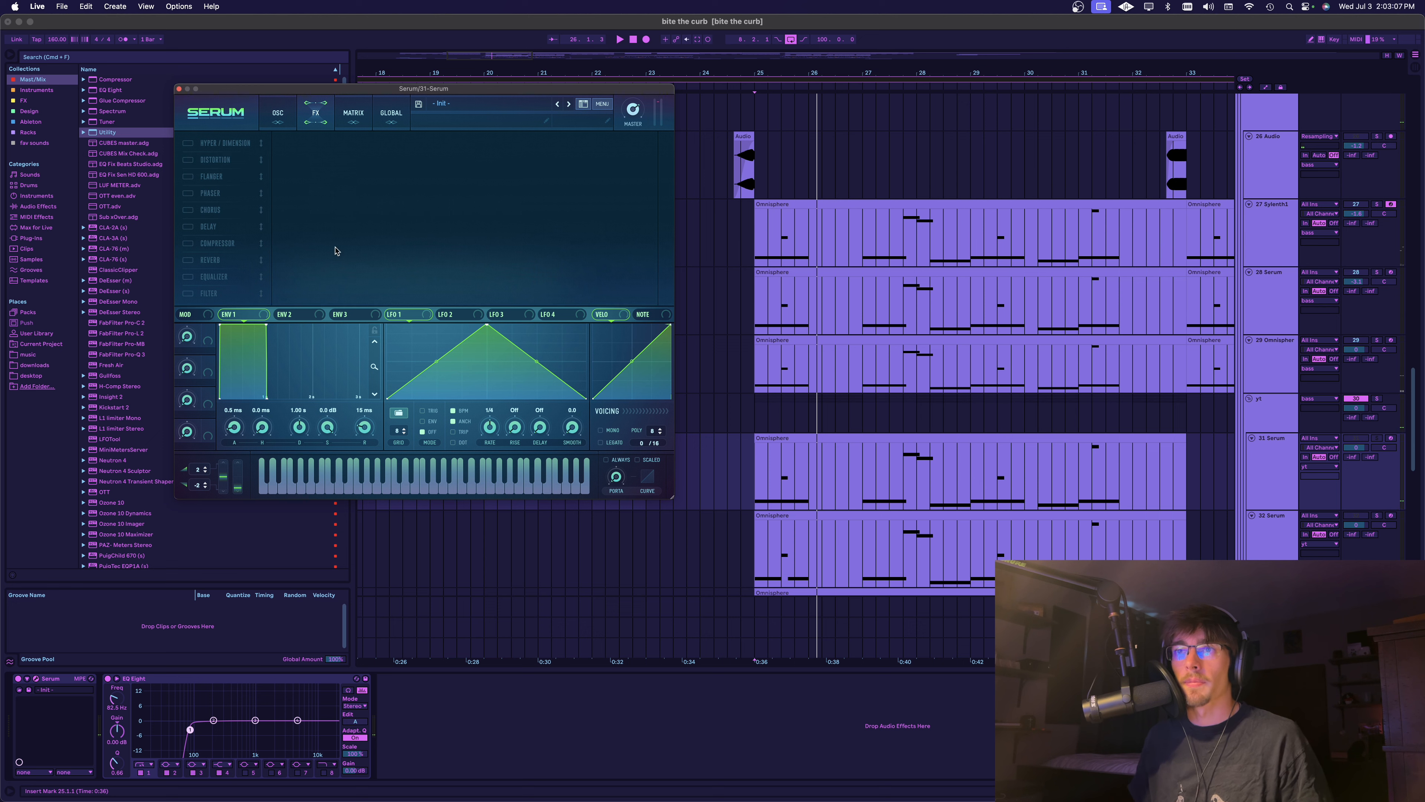
pyautogui.click(188, 160)
pyautogui.click(365, 153)
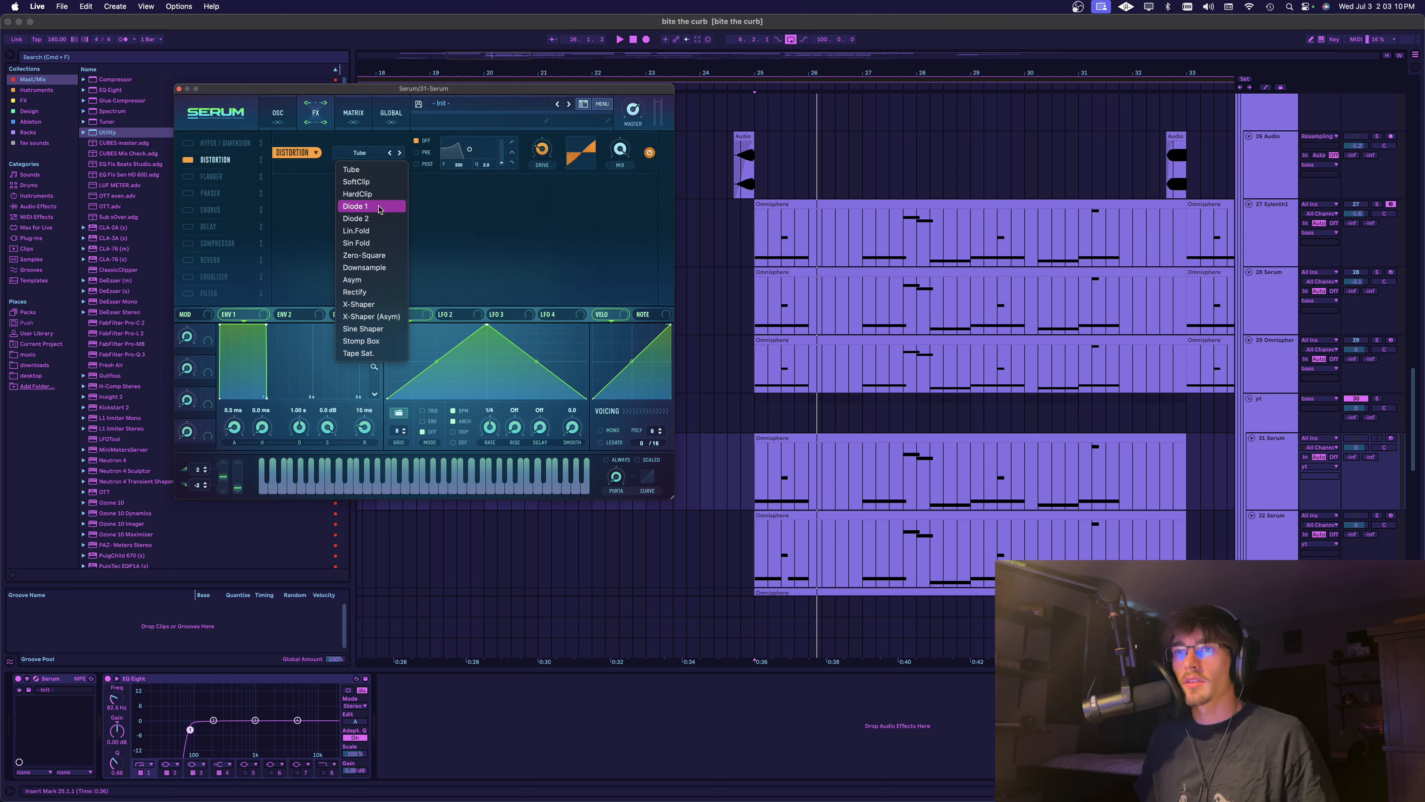
pyautogui.click(367, 245)
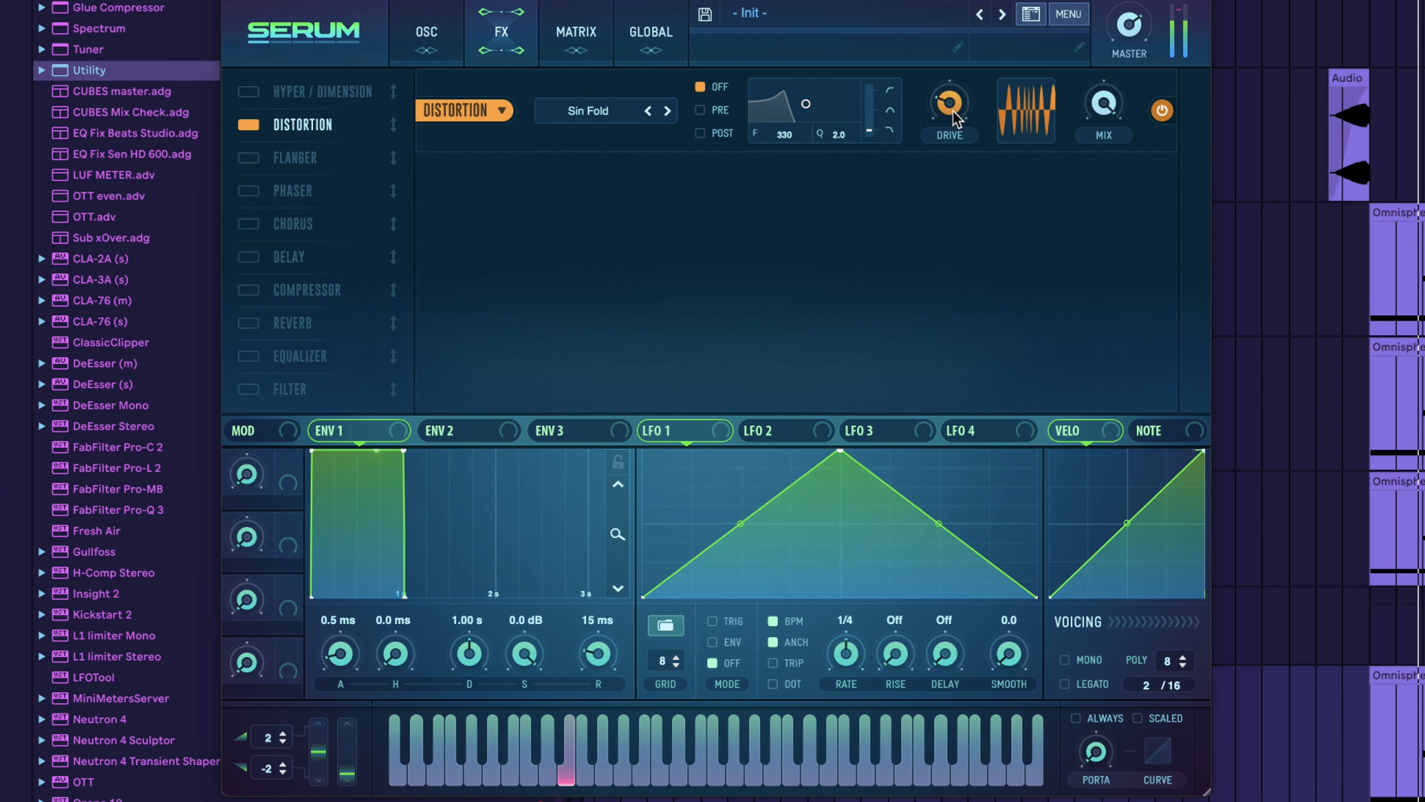
pyautogui.moveTo(955, 119); pyautogui.dragTo(954, 133)
pyautogui.press('space')
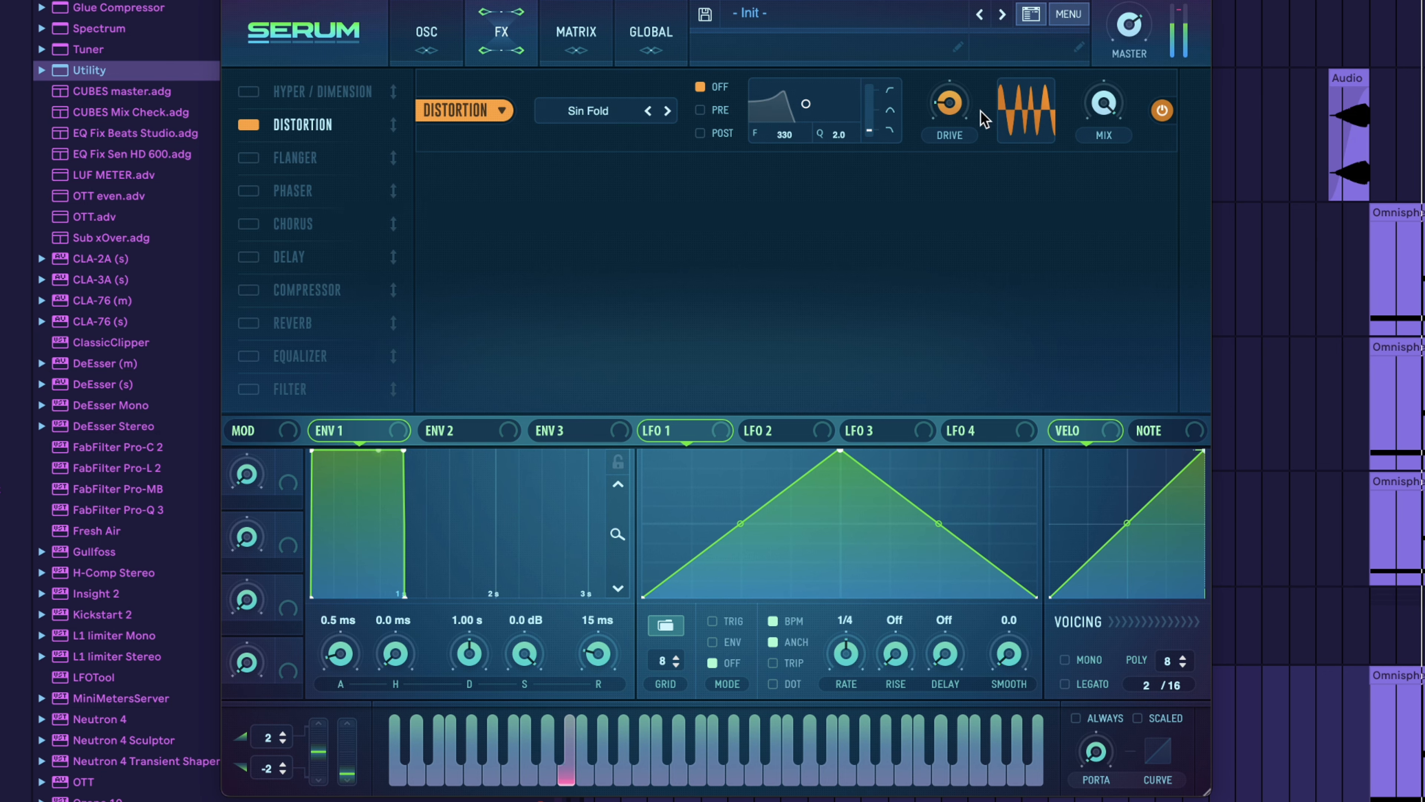
# Add a multiband compressor and a Hall reverb after the distortion, shortening the reverb's decay and adjusting its mix
pyautogui.click(251, 291)
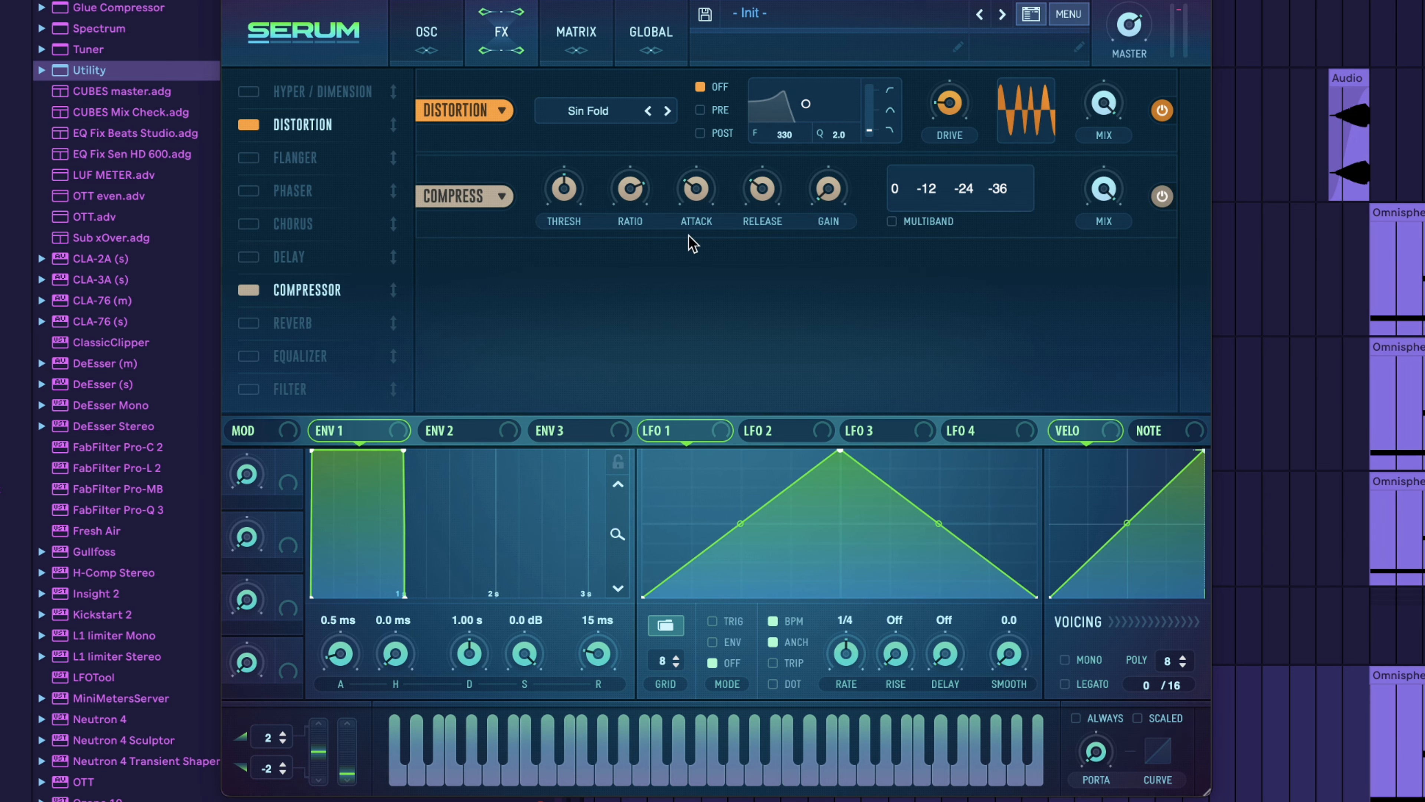
pyautogui.click(891, 220)
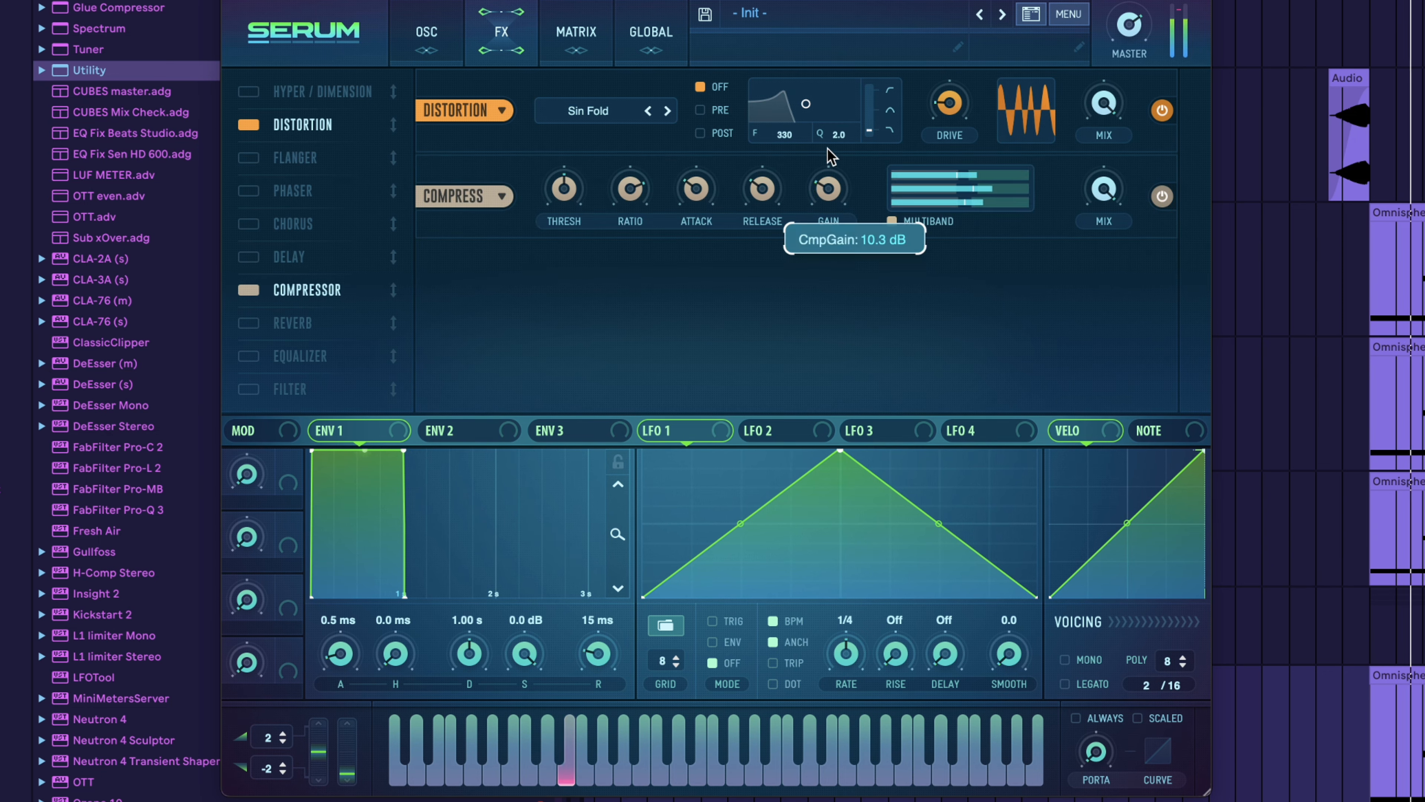
pyautogui.click(251, 323)
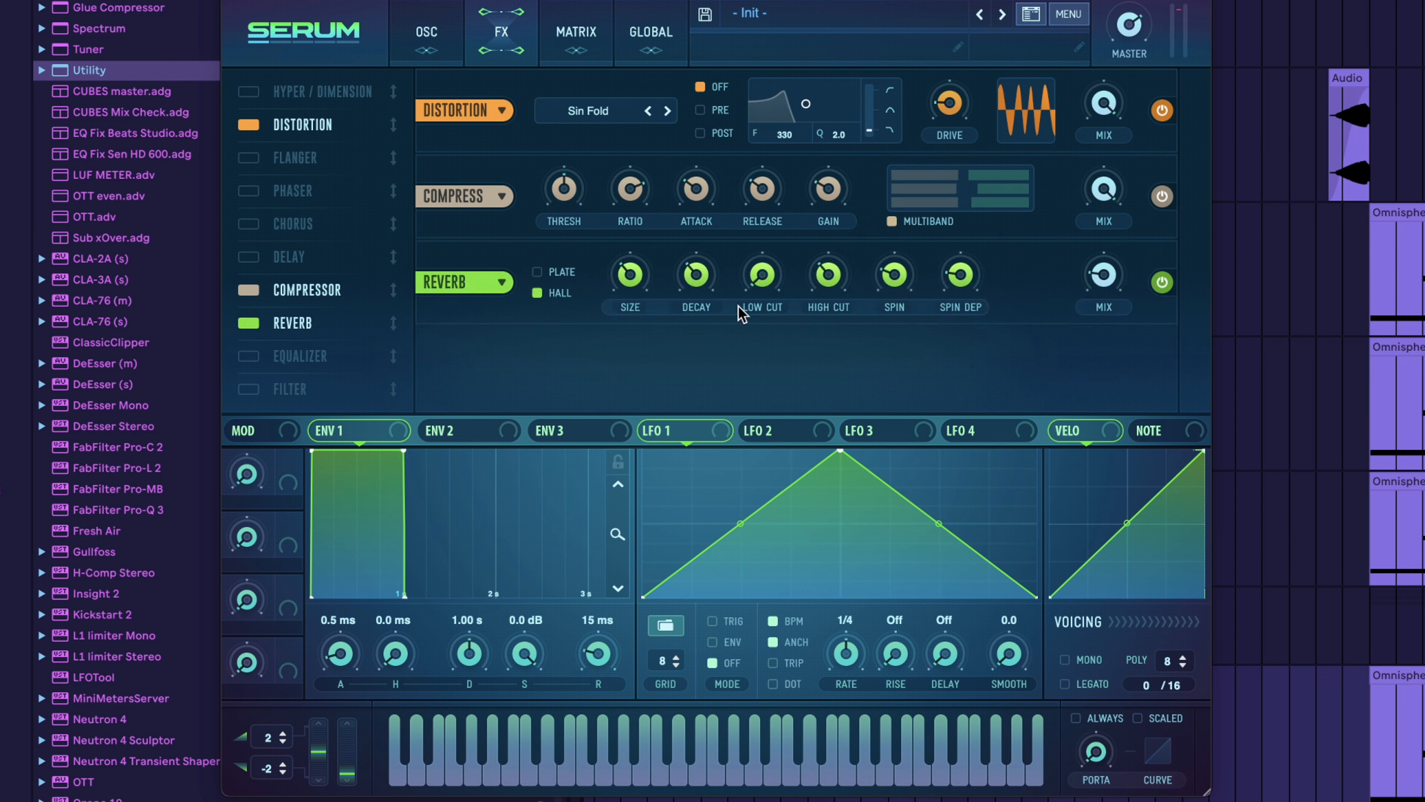
pyautogui.moveTo(705, 305)
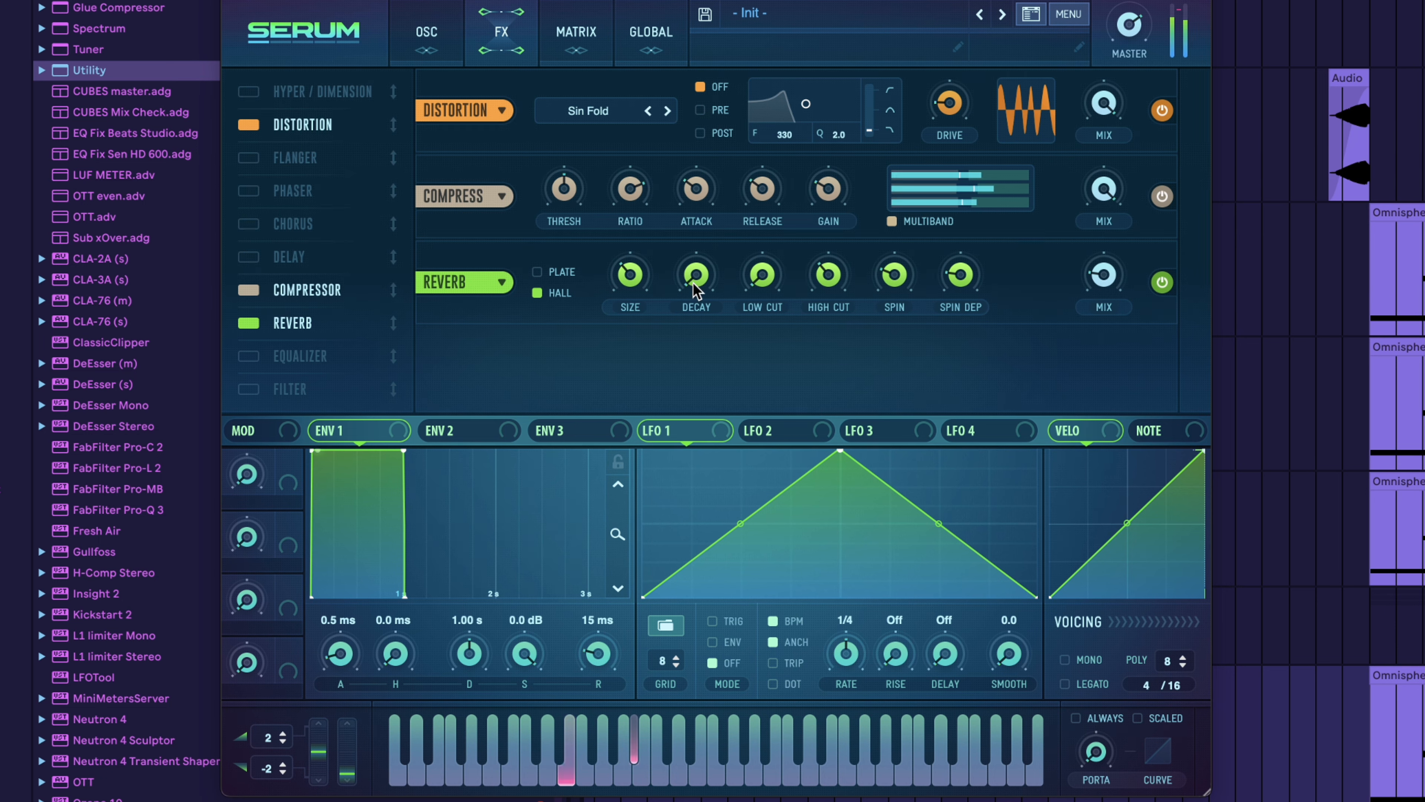
pyautogui.click(1109, 278)
pyautogui.moveTo(1108, 290)
pyautogui.mouseDown()
pyautogui.moveTo(1108, 316)
pyautogui.moveTo(1107, 269)
pyautogui.mouseUp()
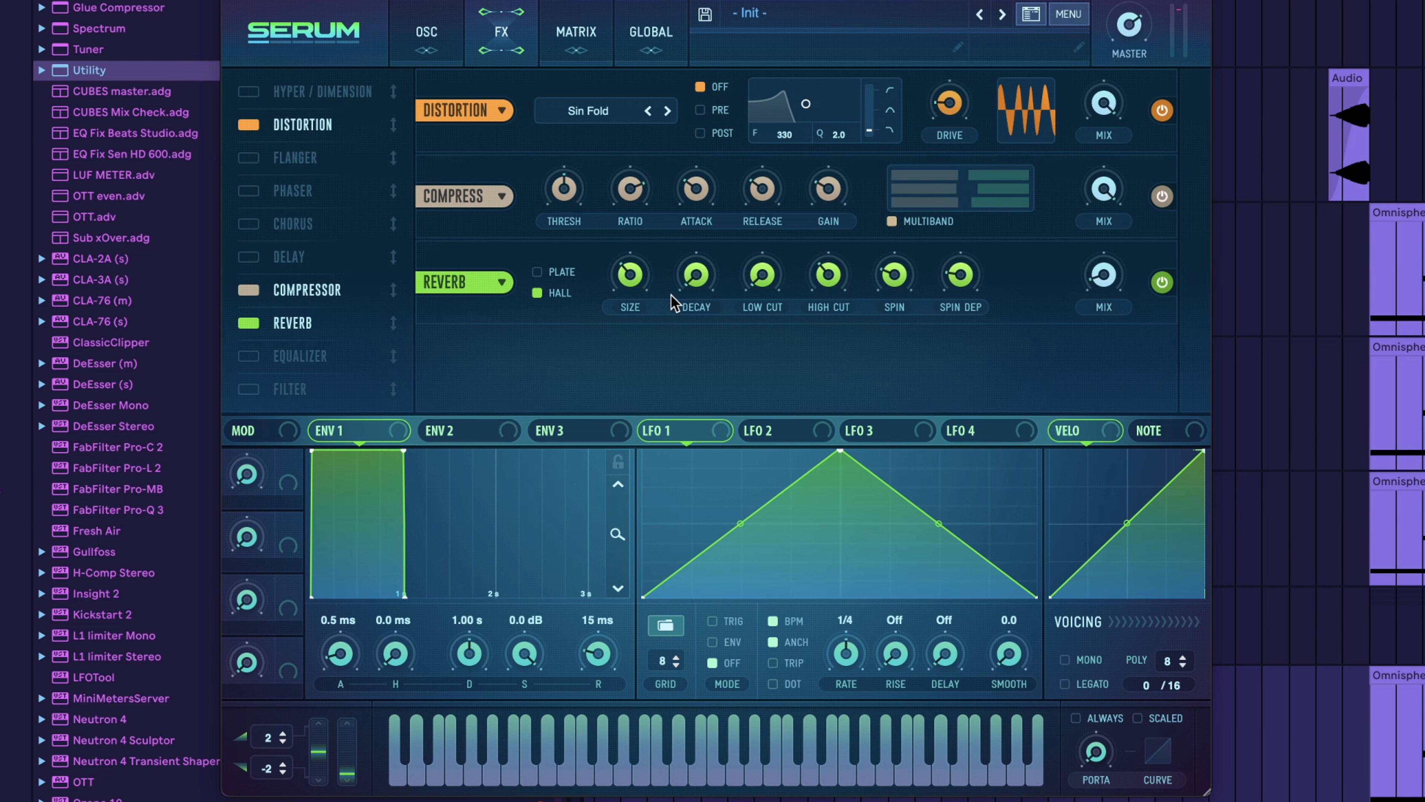
# Adjust the Serum reverb's size, audition the layer, return to the oscillator page and close the synth window
pyautogui.moveTo(631, 301); pyautogui.dragTo(632, 307)
pyautogui.press('space')
pyautogui.press('space')
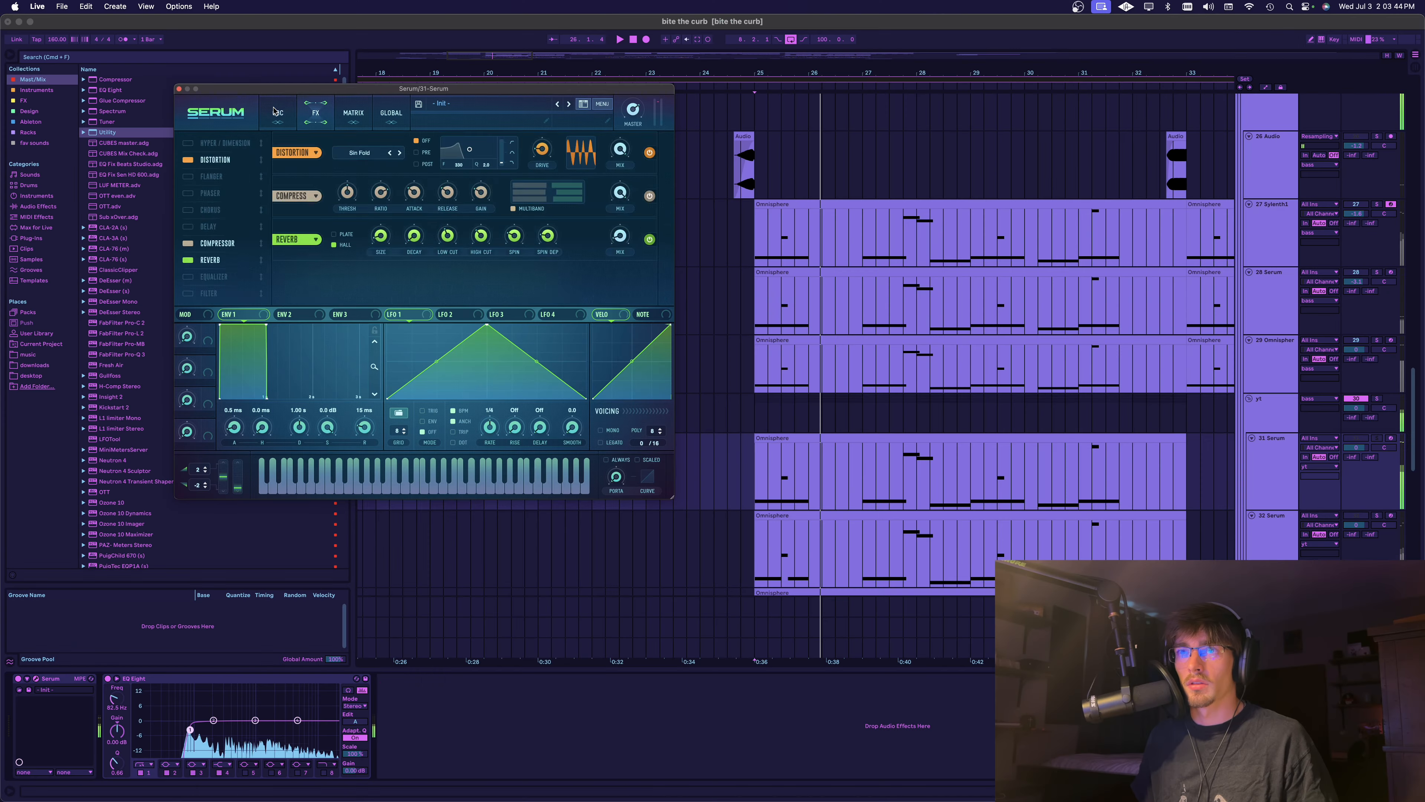
pyautogui.click(426, 32)
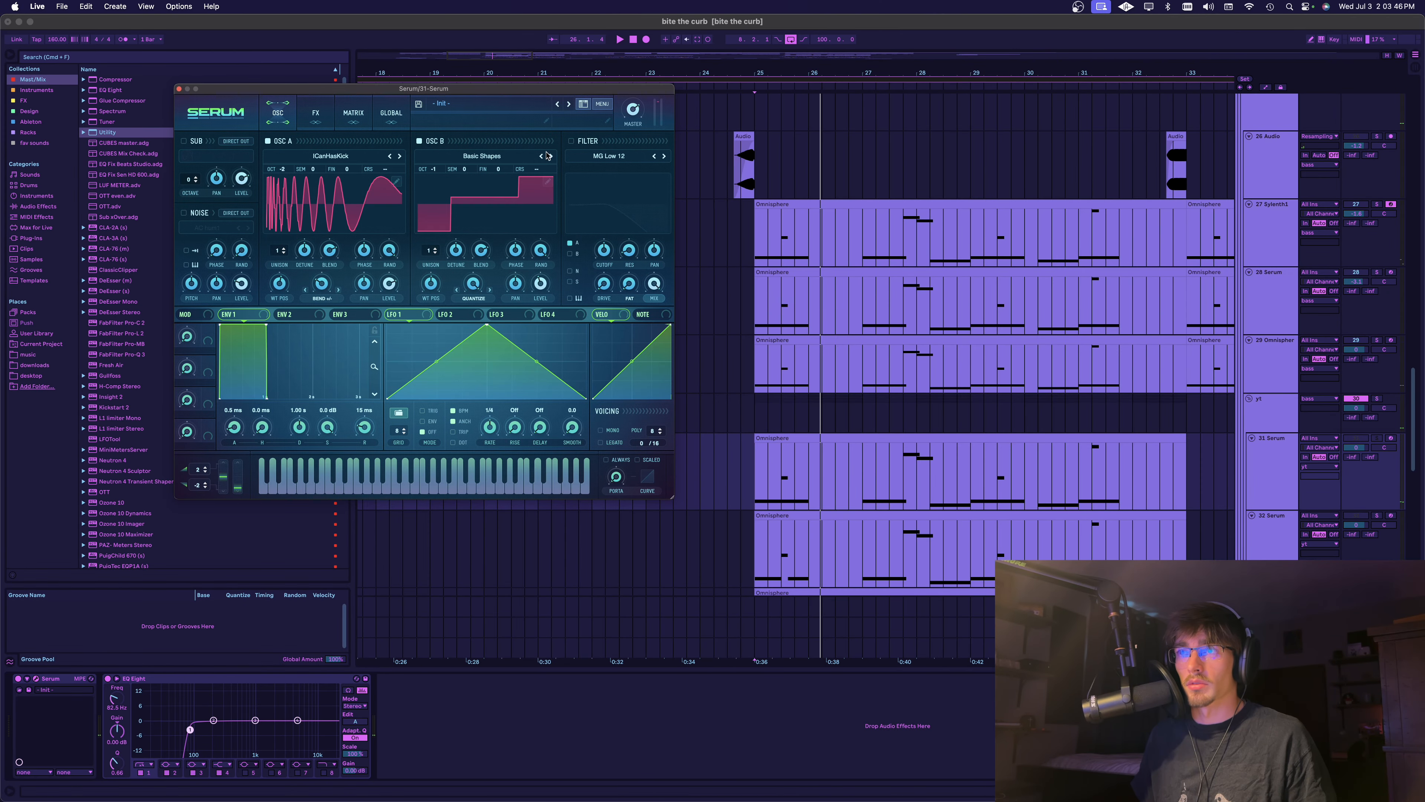
pyautogui.click(180, 89)
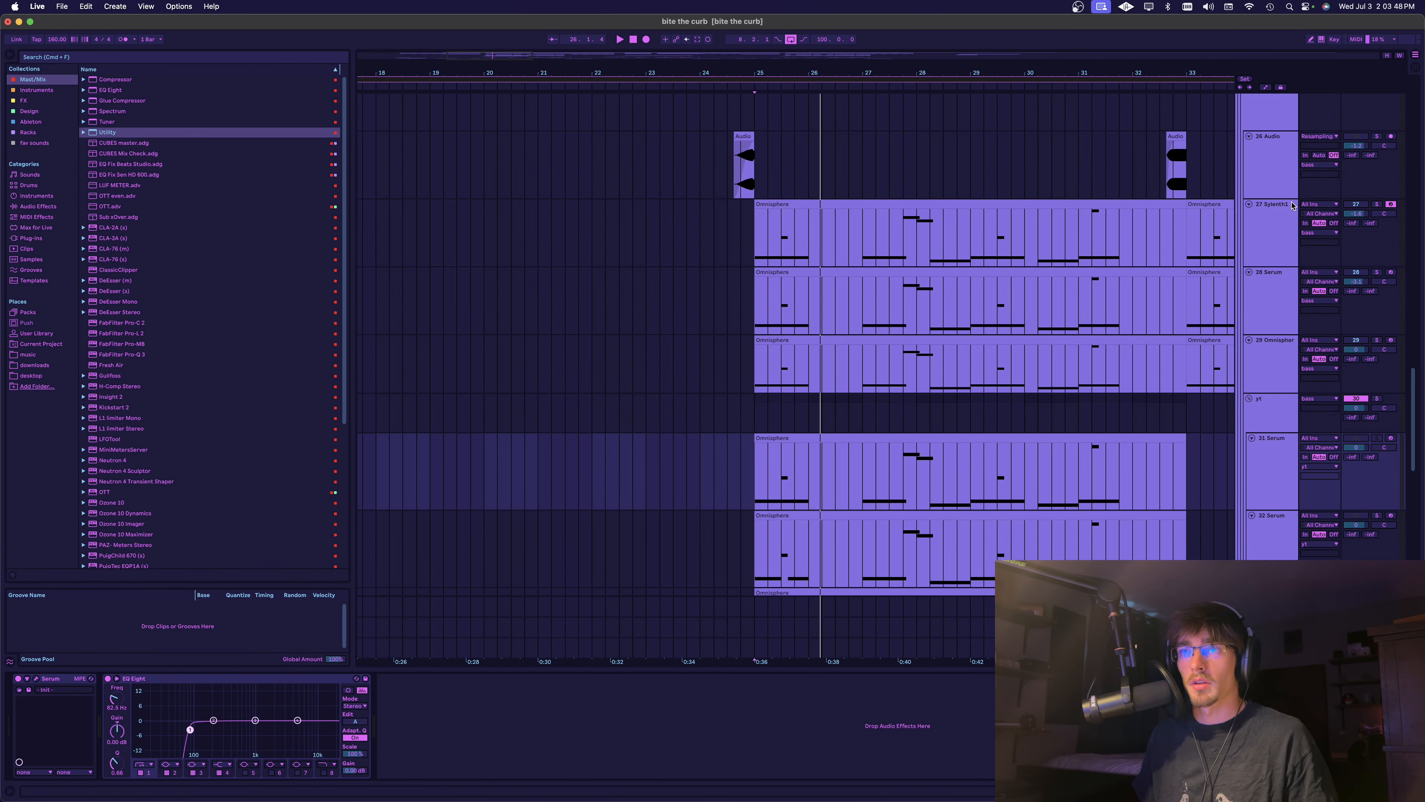
# Lower the volume of track 32 Serum and audition it together with the other two rebuilt bass layers
pyautogui.hscroll(5, 898, 337)
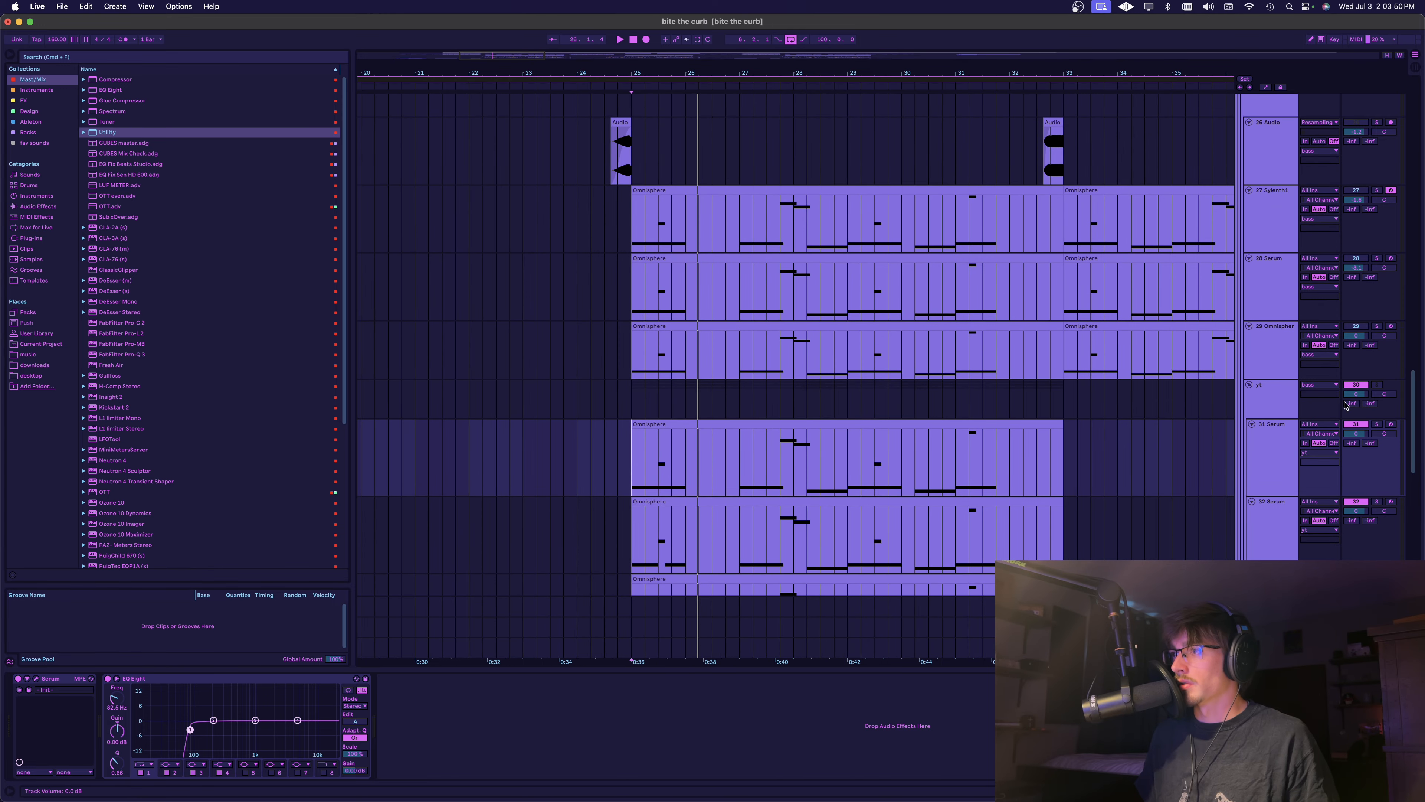
pyautogui.scroll(-8, 645, 313)
pyautogui.press('space')
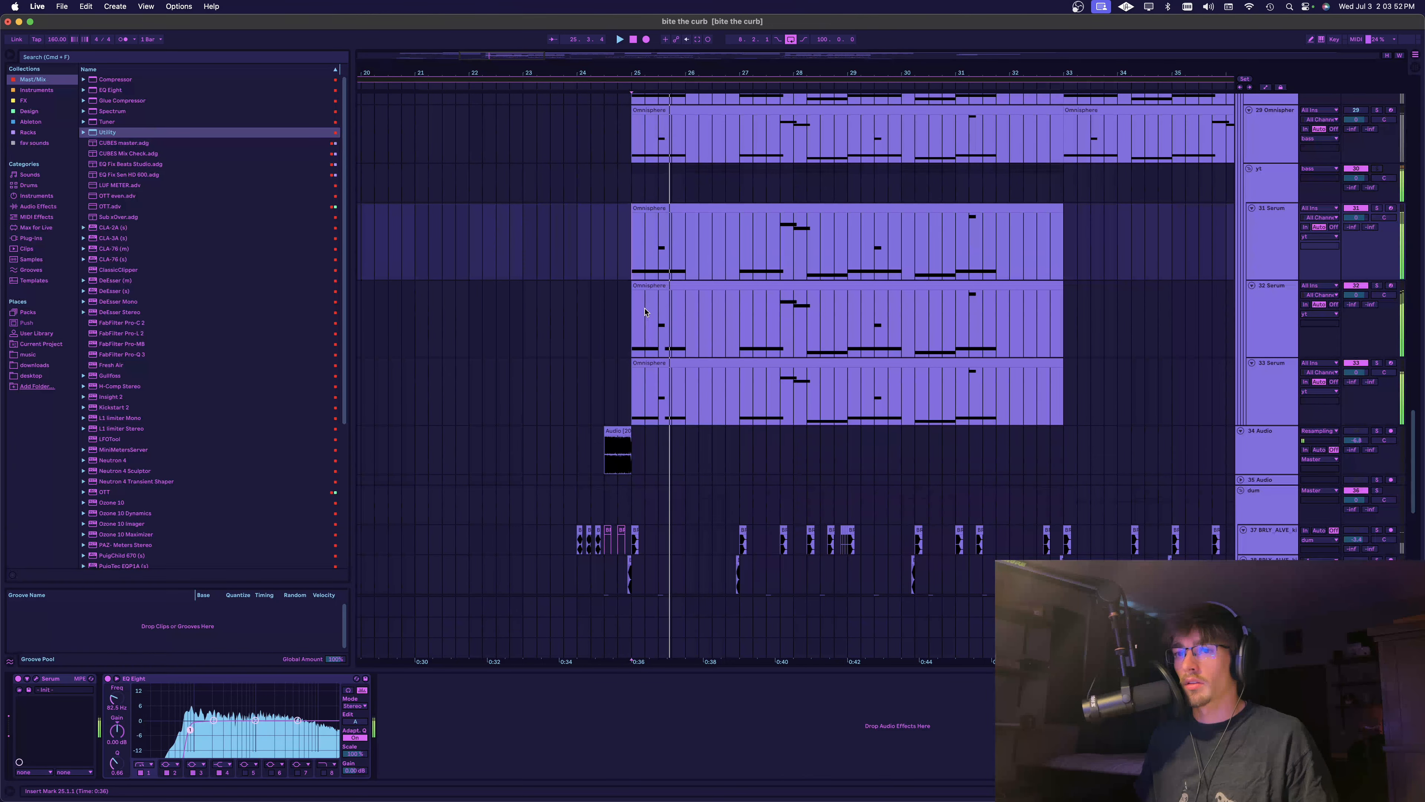
pyautogui.scroll(1, 1361, 341)
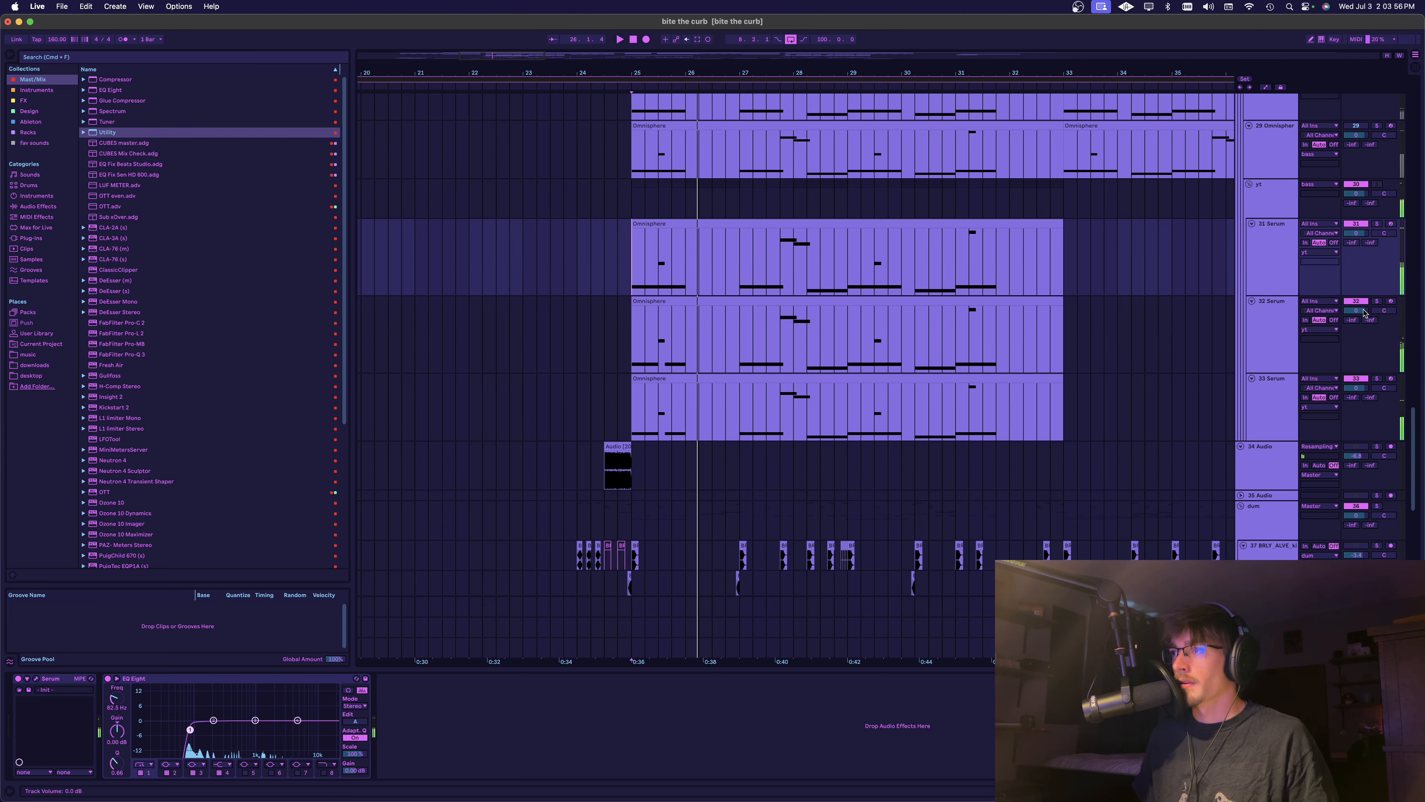
pyautogui.moveTo(1356, 310); pyautogui.dragTo(1356, 320)
pyautogui.press('space')
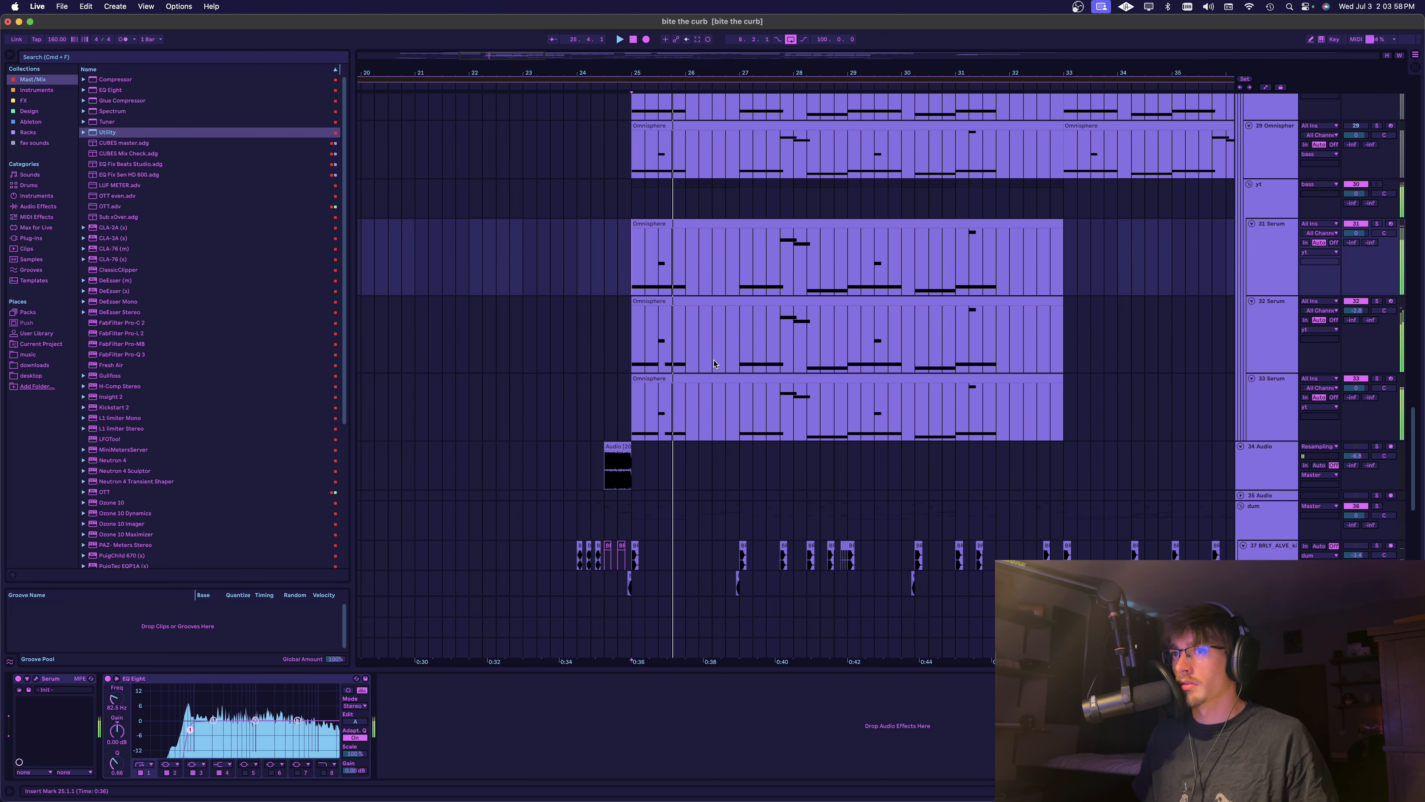
pyautogui.click(834, 337)
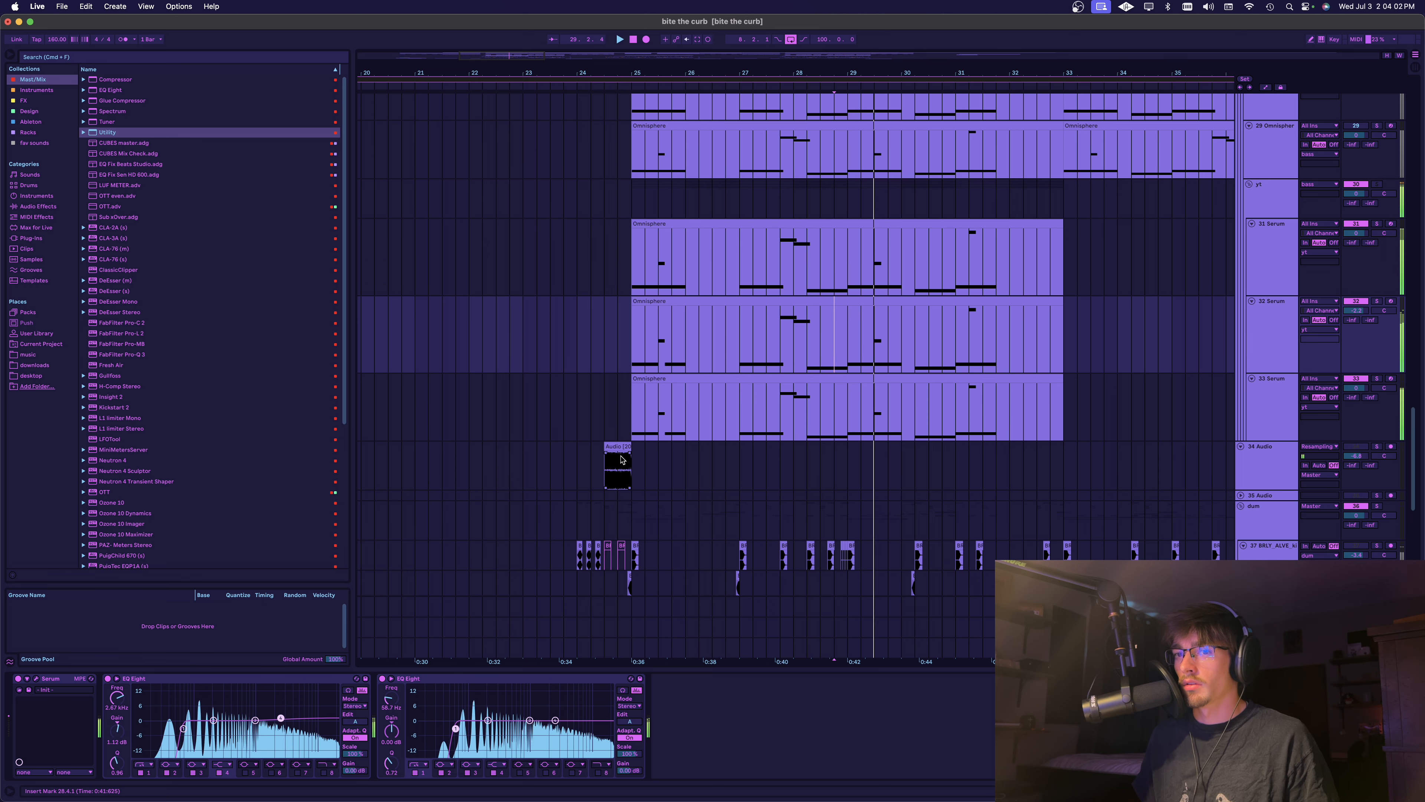
# Copy the ClassicClipper and EQ Eight from the original bass group onto the yt group
pyautogui.scroll(5, 690, 344)
pyautogui.scroll(4, 690, 343)
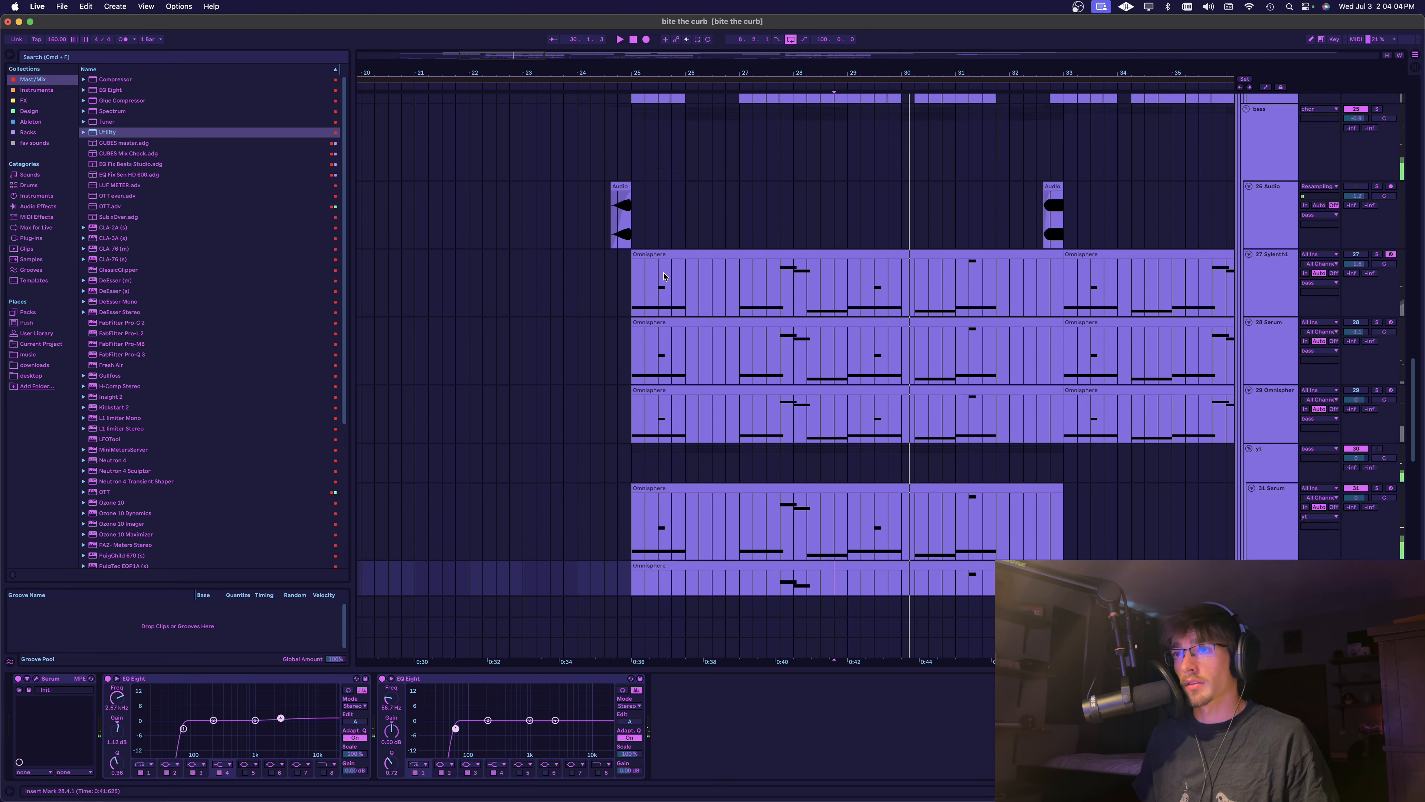
pyautogui.click(671, 213)
pyautogui.scroll(-3, 765, 451)
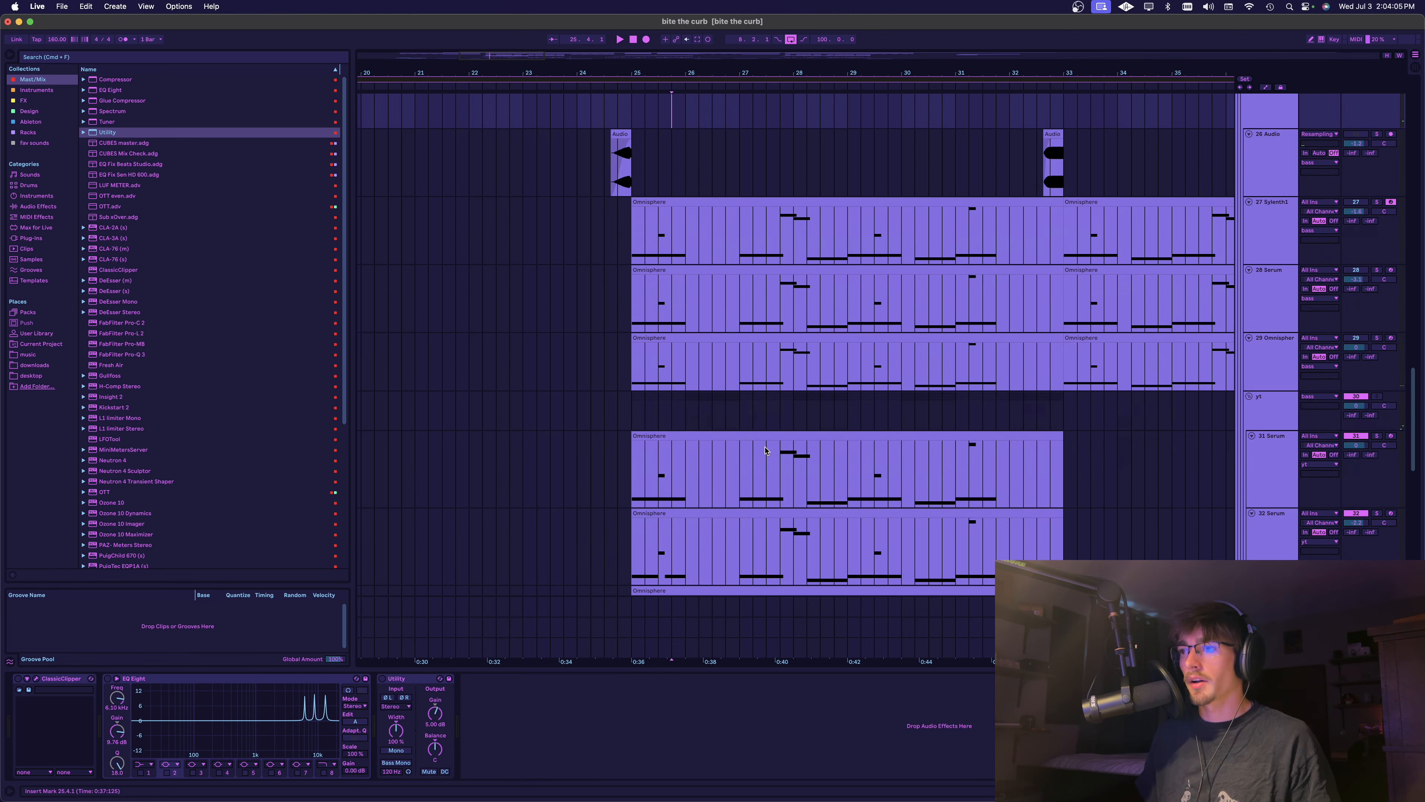
pyautogui.click(636, 121)
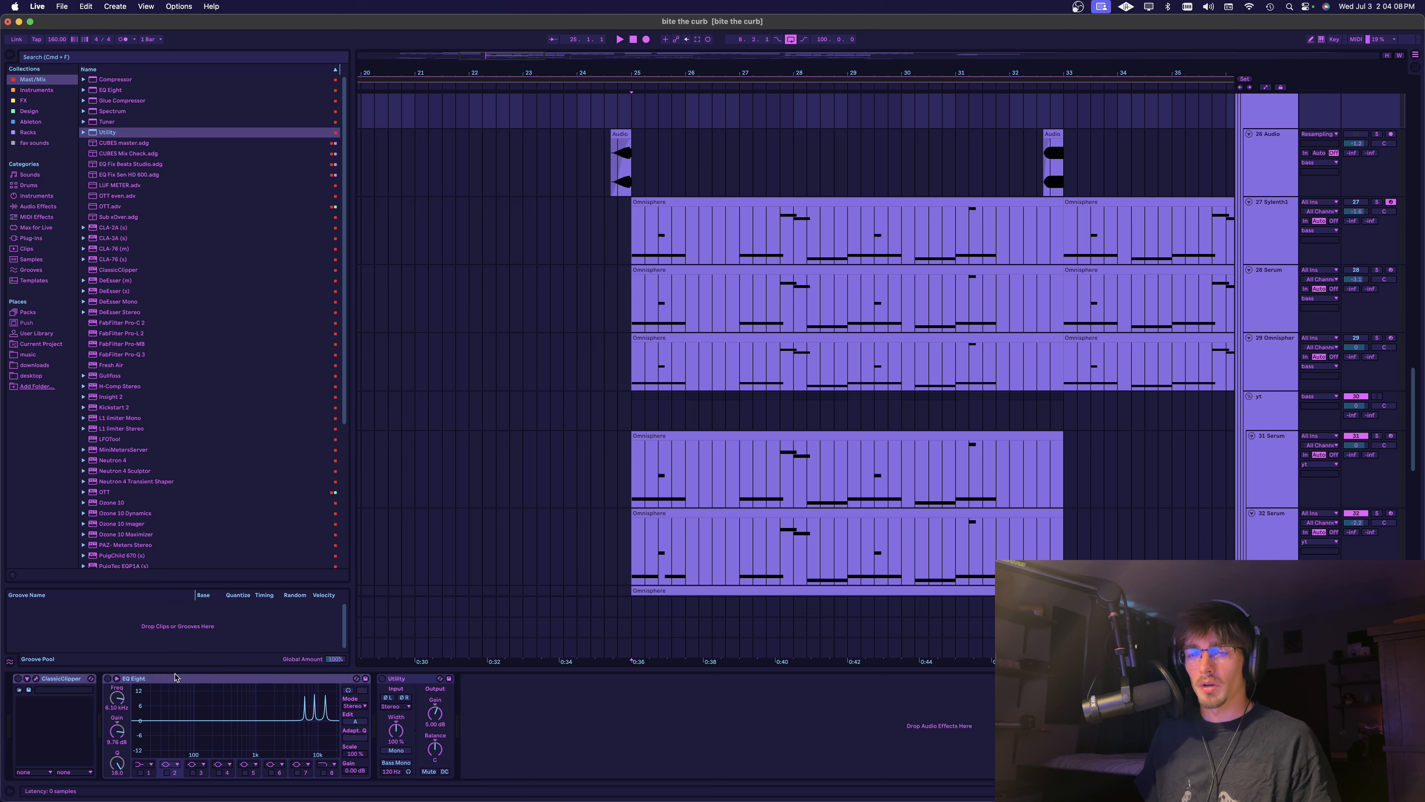
pyautogui.click(766, 410)
pyautogui.press('super+v')
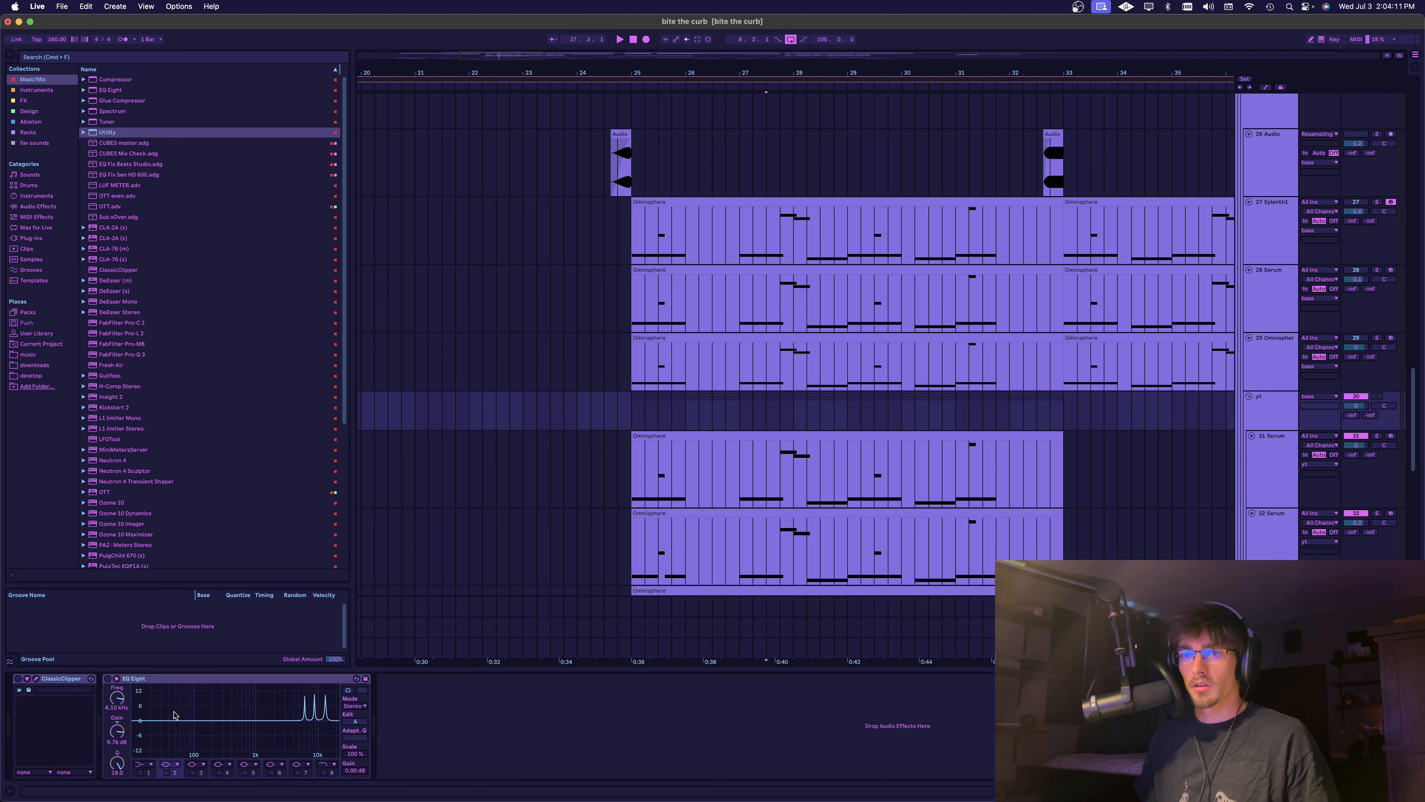
# Open the ClassicClipper window on the yt group and reposition it to show its gain, slope and output settings
pyautogui.click(60, 681)
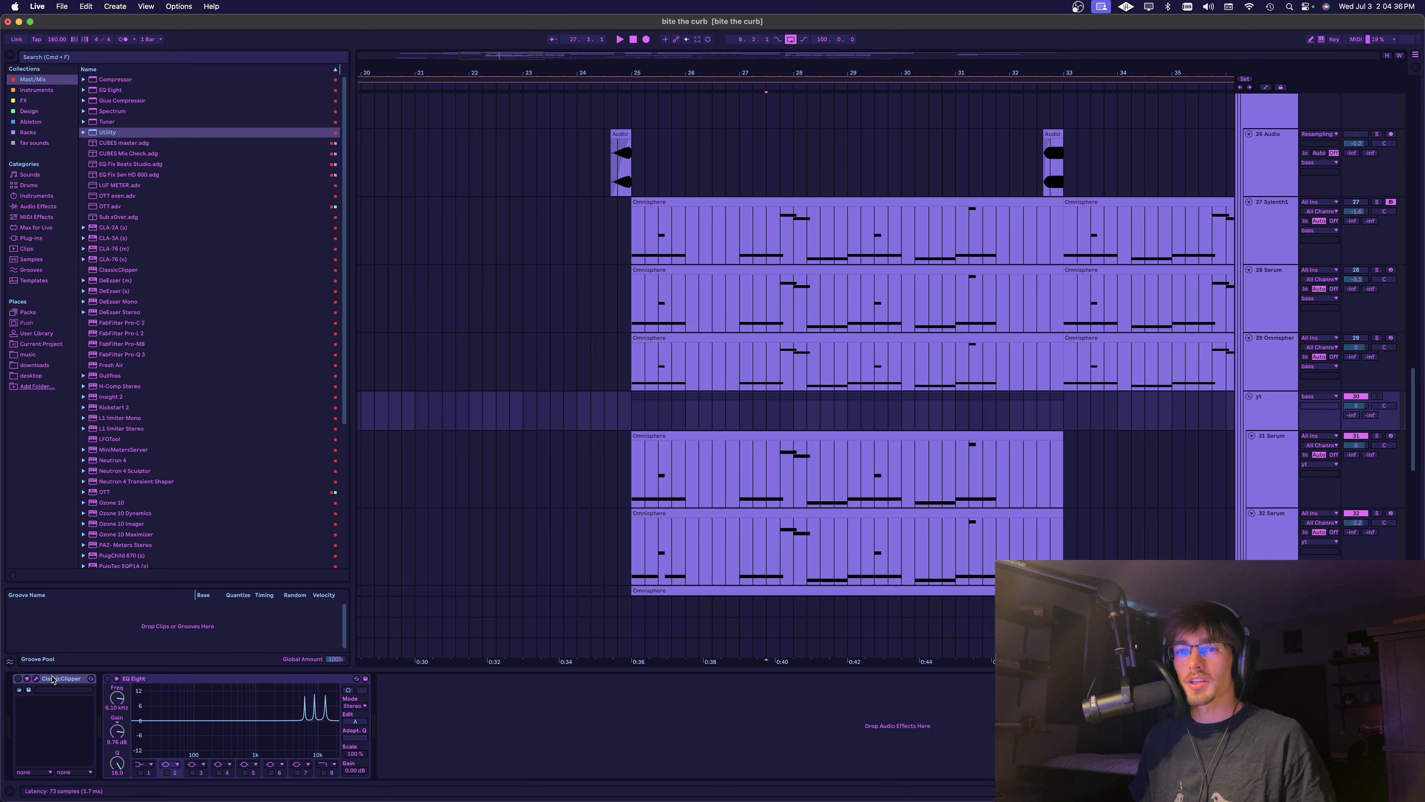
pyautogui.click(36, 678)
pyautogui.moveTo(331, 142); pyautogui.dragTo(618, 74)
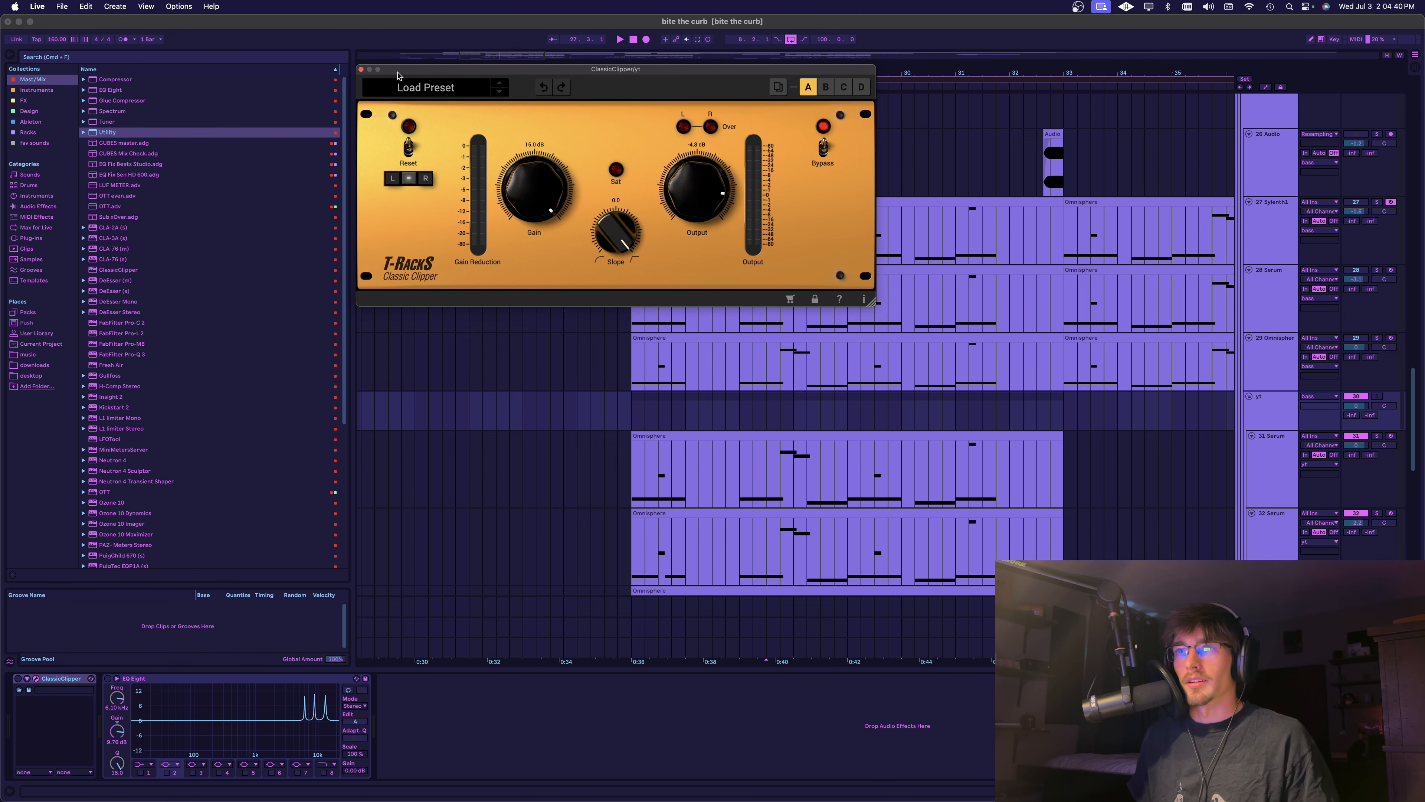
pyautogui.moveTo(408, 71); pyautogui.dragTo(388, 74)
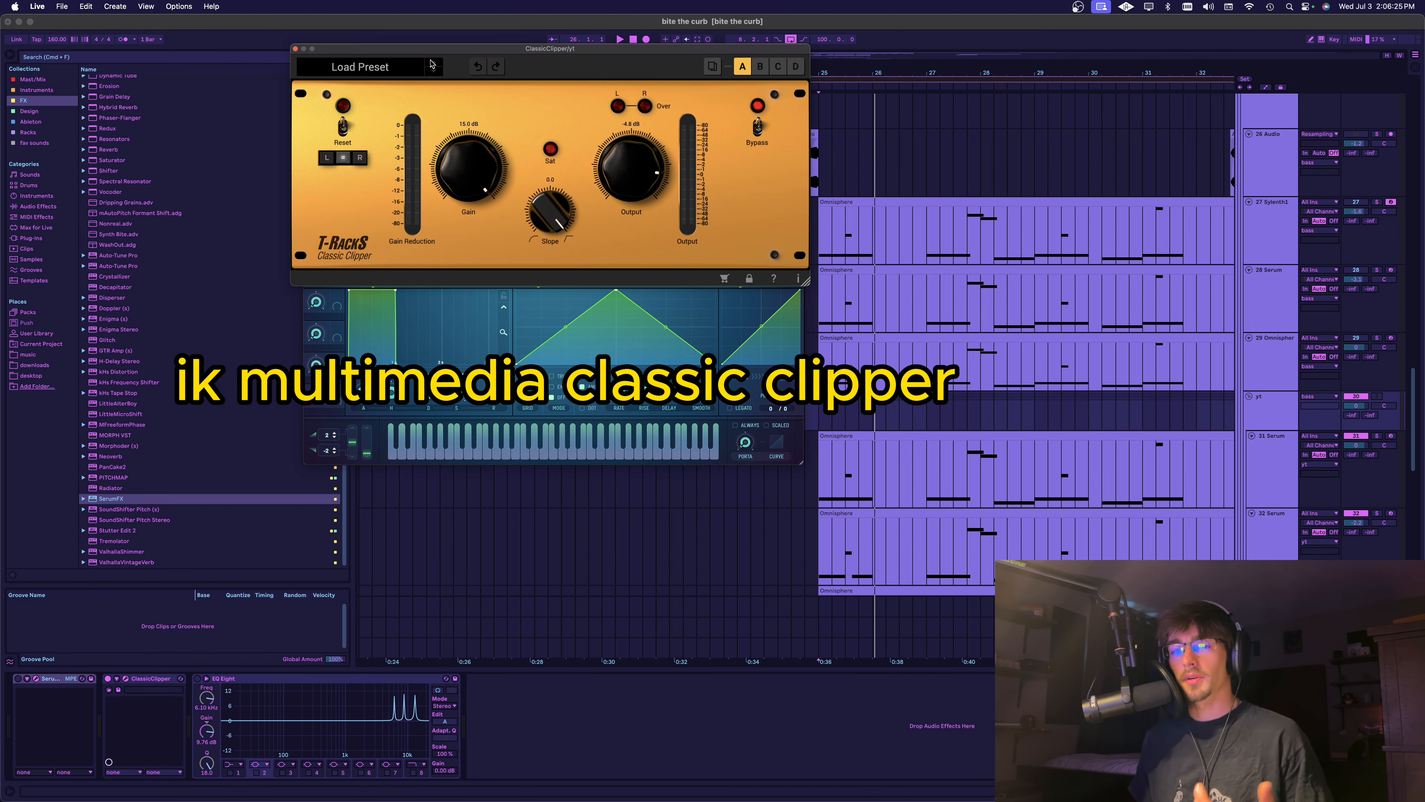
pyautogui.moveTo(443, 49); pyautogui.dragTo(438, 59)
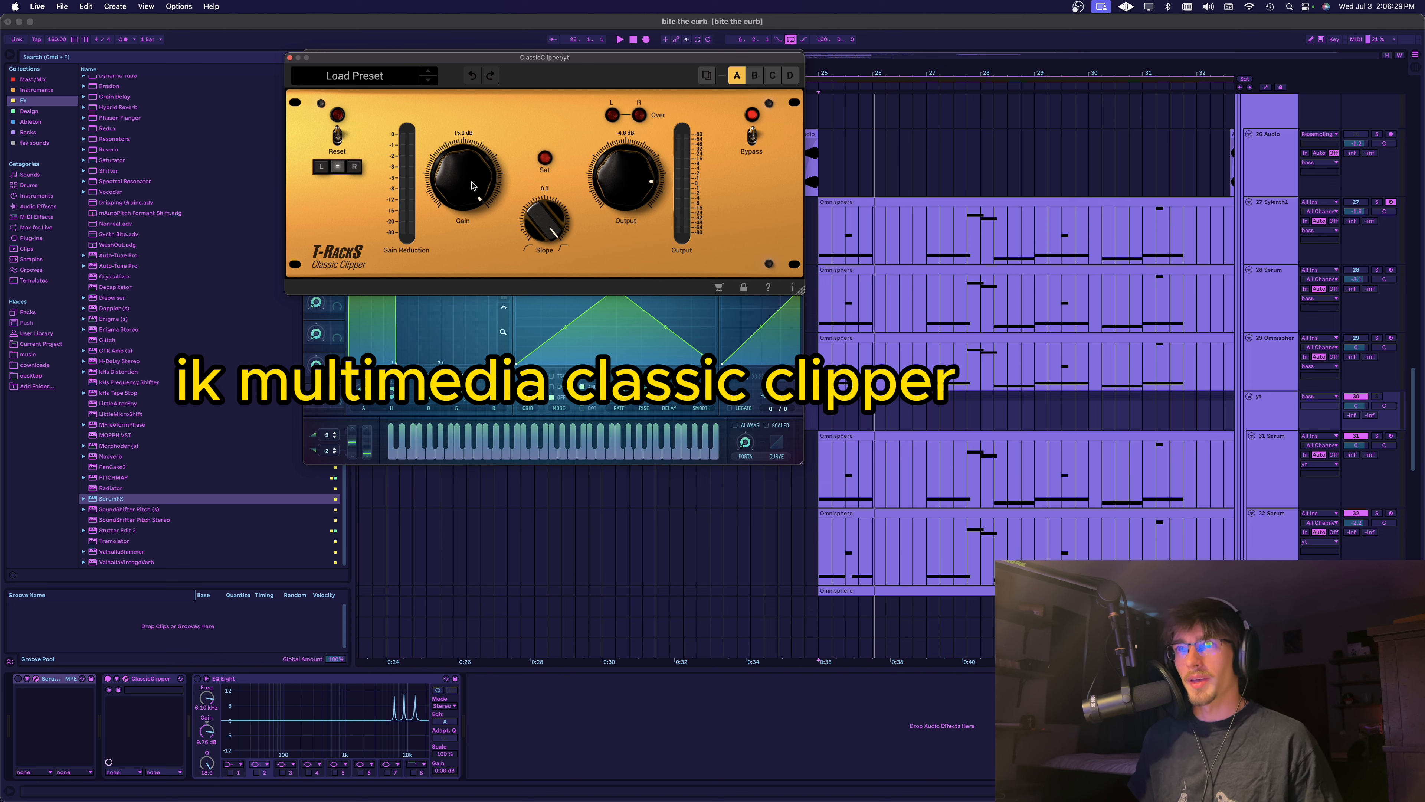
# Play the yt bass group with the ClassicClipper bypassed and active to compare its effect
pyautogui.press('space')
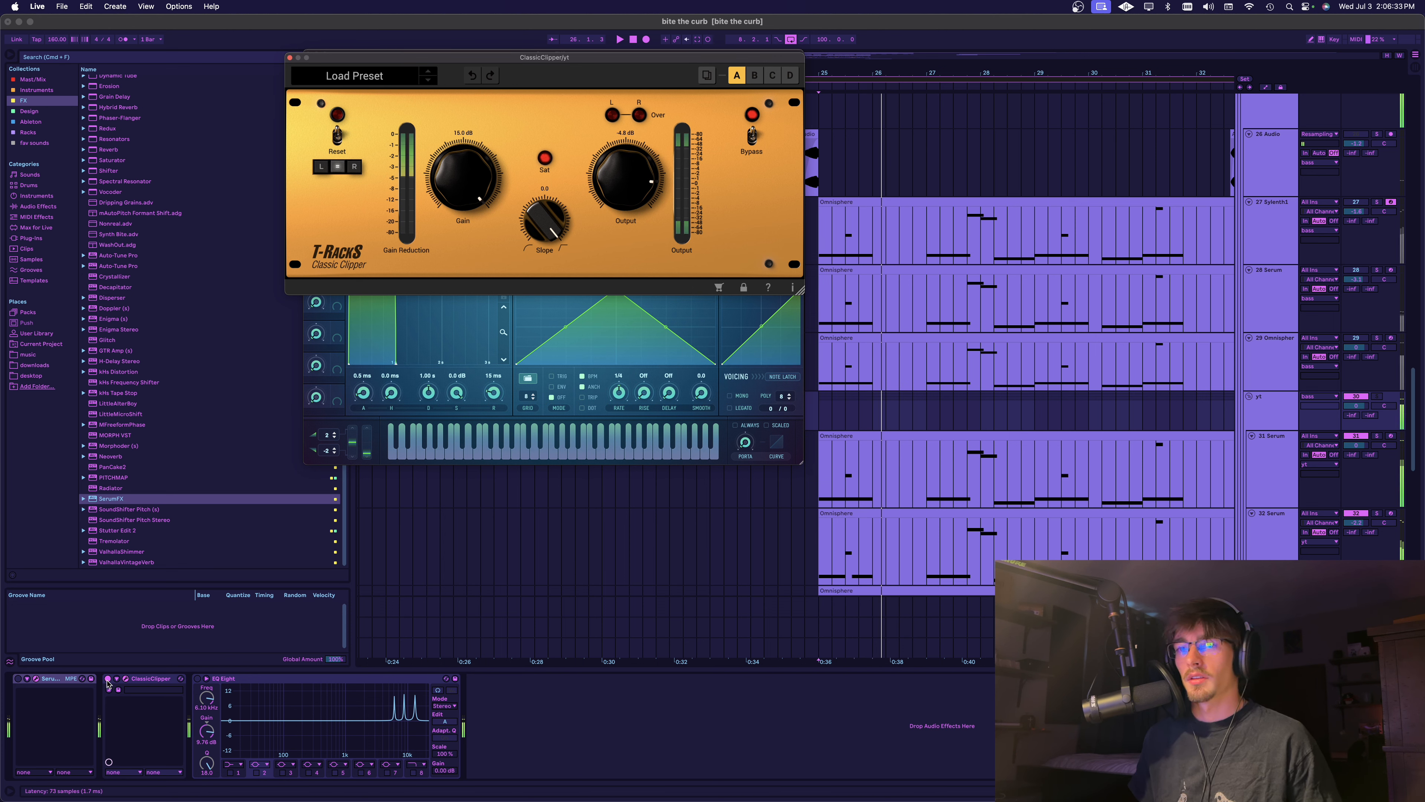
pyautogui.click(106, 679)
pyautogui.click(107, 679)
pyautogui.press('space')
pyautogui.press('space')
pyautogui.press('space')
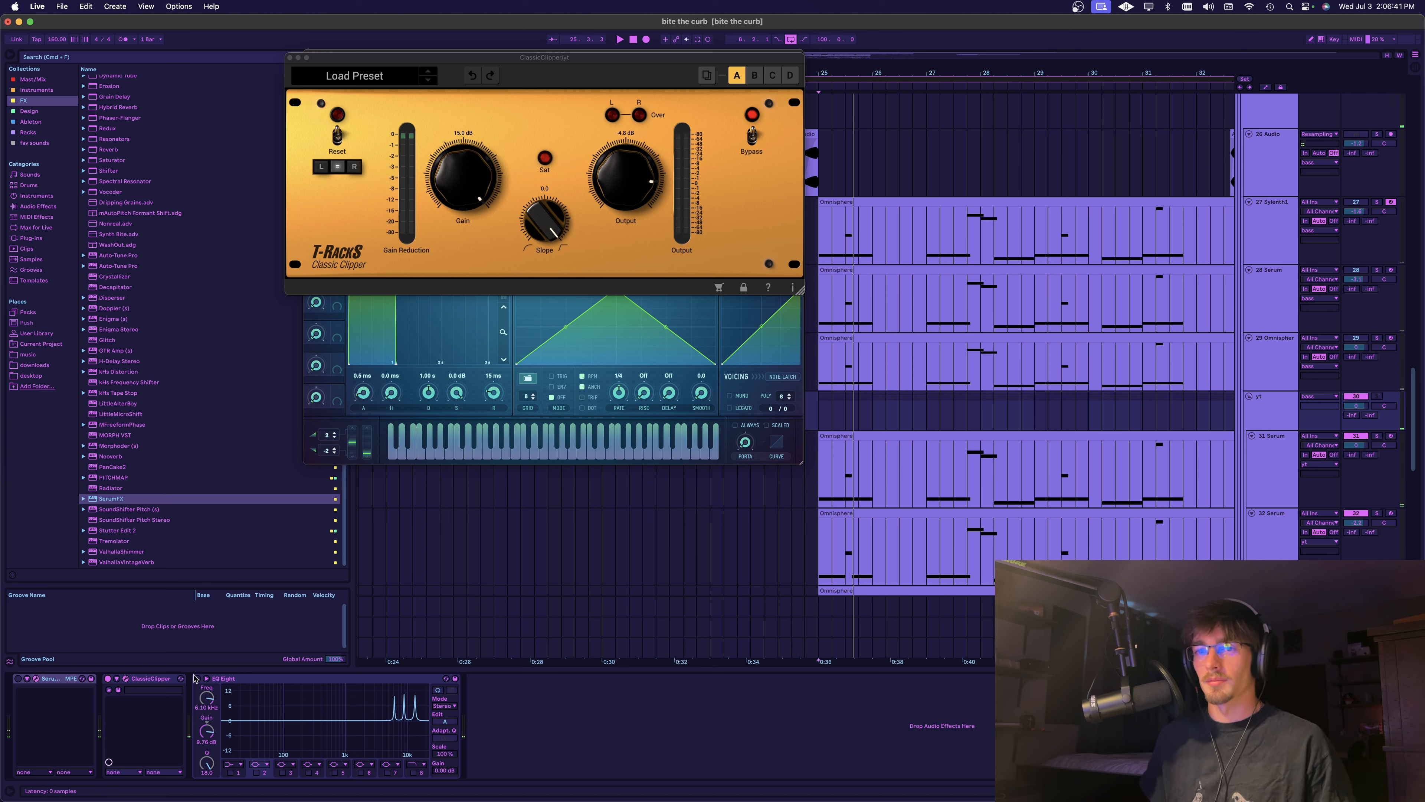
# Enable band 5 of the group's EQ Eight as a narrow boost of about 12 dB beside the three existing high-frequency peaks
pyautogui.click(424, 697)
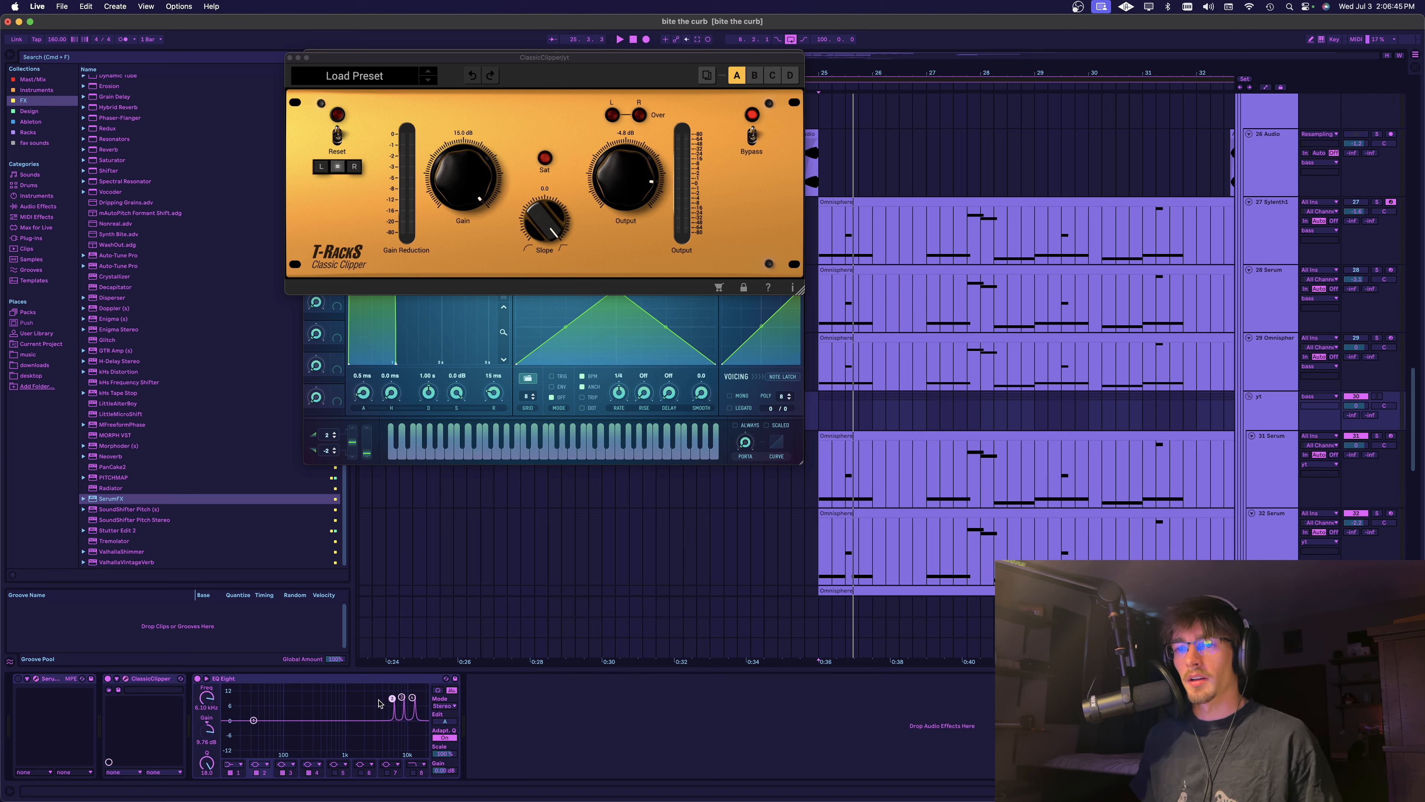
pyautogui.moveTo(392, 699); pyautogui.dragTo(394, 698)
pyautogui.click(411, 697)
pyautogui.click(335, 773)
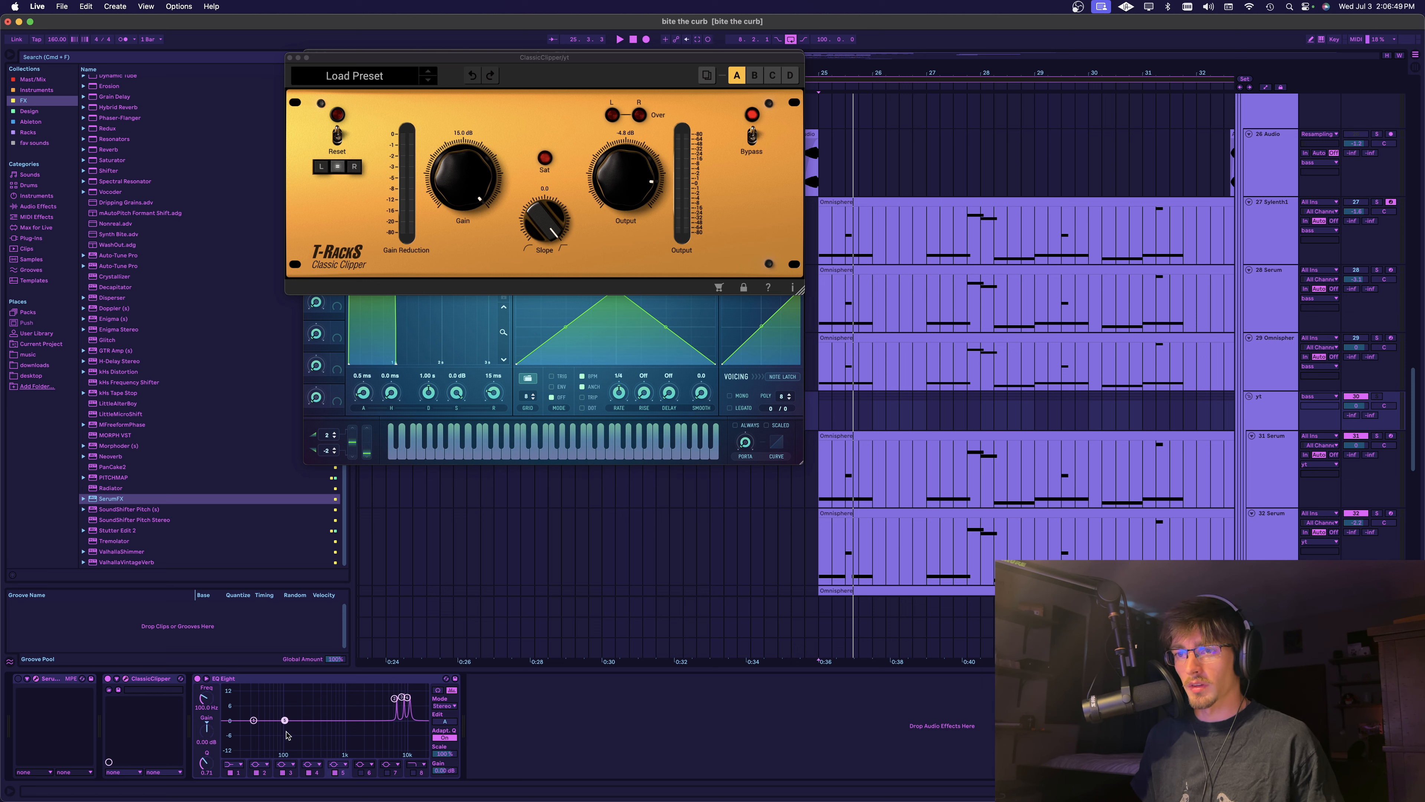
pyautogui.moveTo(285, 721); pyautogui.dragTo(385, 696)
pyautogui.moveTo(431, 688); pyautogui.dragTo(431, 689)
pyautogui.moveTo(204, 728); pyautogui.dragTo(204, 698)
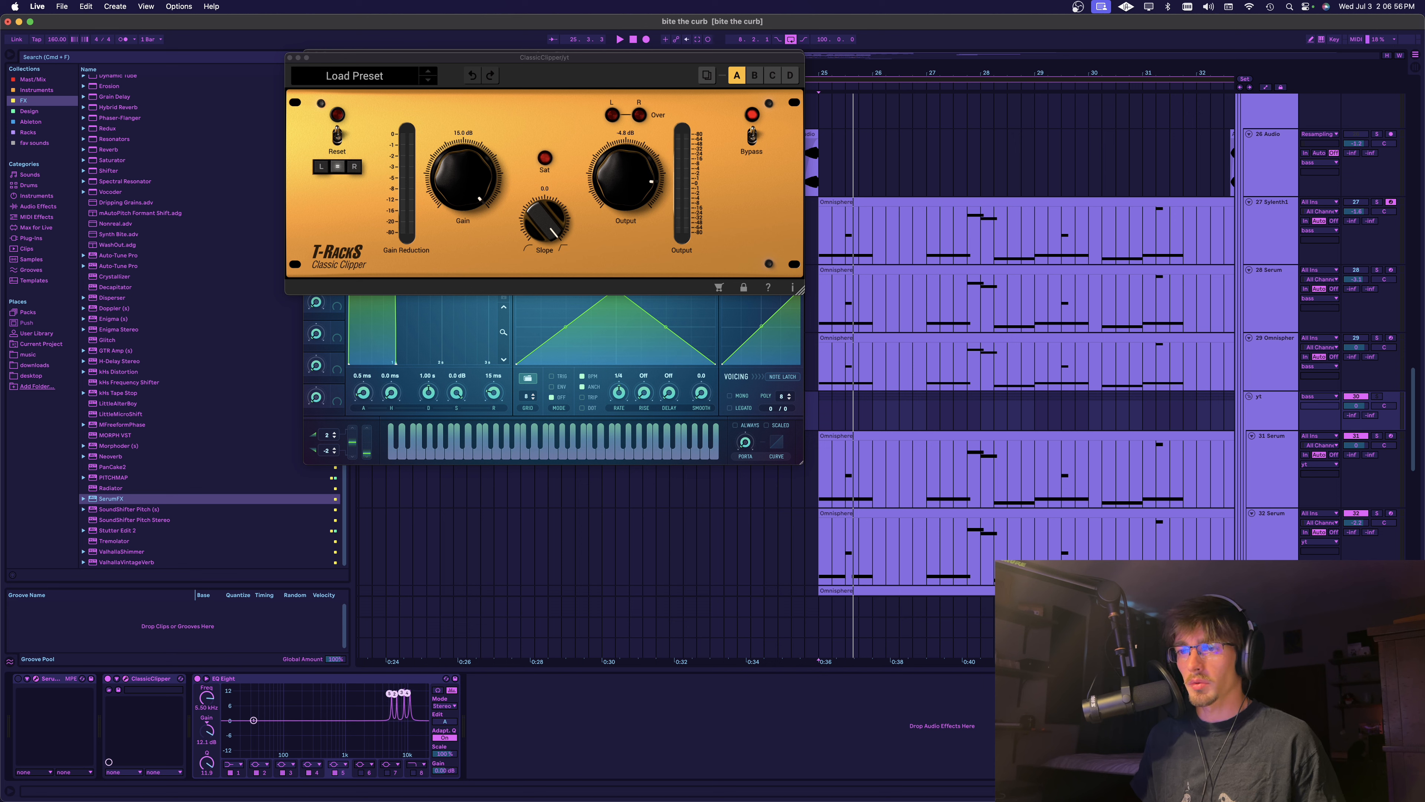
# Sweep the four EQ Eight peaks together during playback, leaving band 5 near 2.7 kHz, and close the plugin windows
pyautogui.press('space')
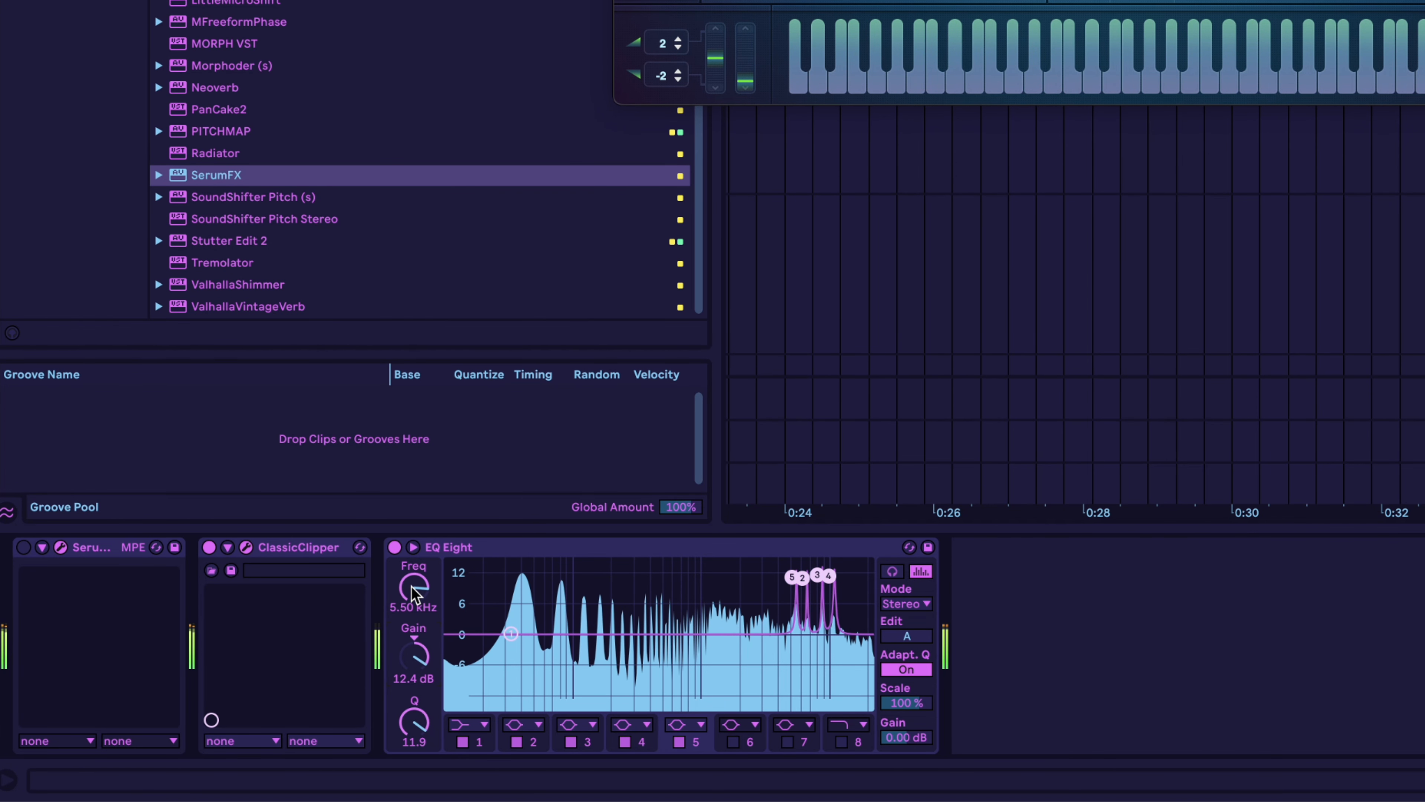
pyautogui.moveTo(413, 587); pyautogui.dragTo(413, 584)
pyautogui.press('space')
pyautogui.press('space')
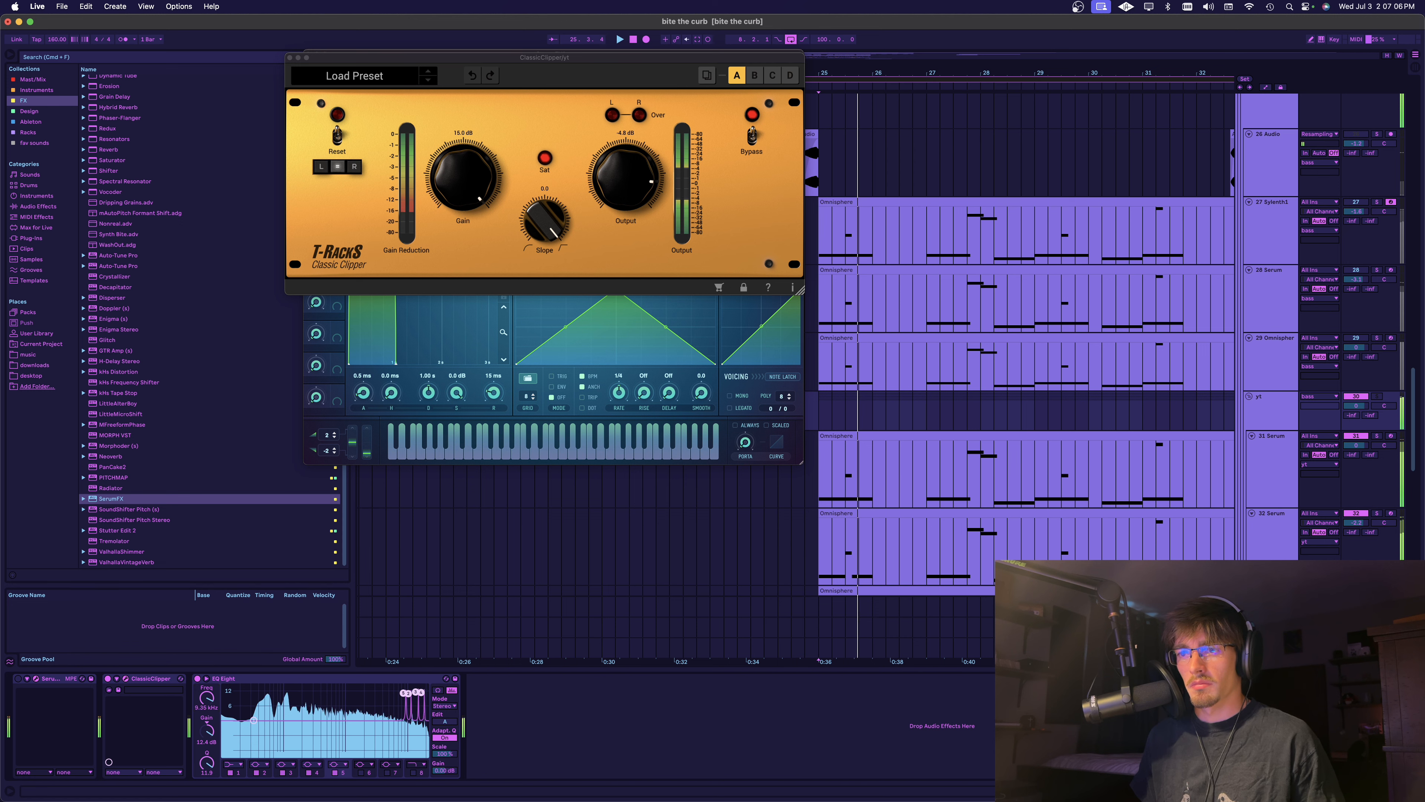
pyautogui.press('space')
pyautogui.press('space')
pyautogui.moveTo(207, 698); pyautogui.dragTo(217, 710)
pyautogui.press('space')
pyautogui.press('space')
pyautogui.press('space')
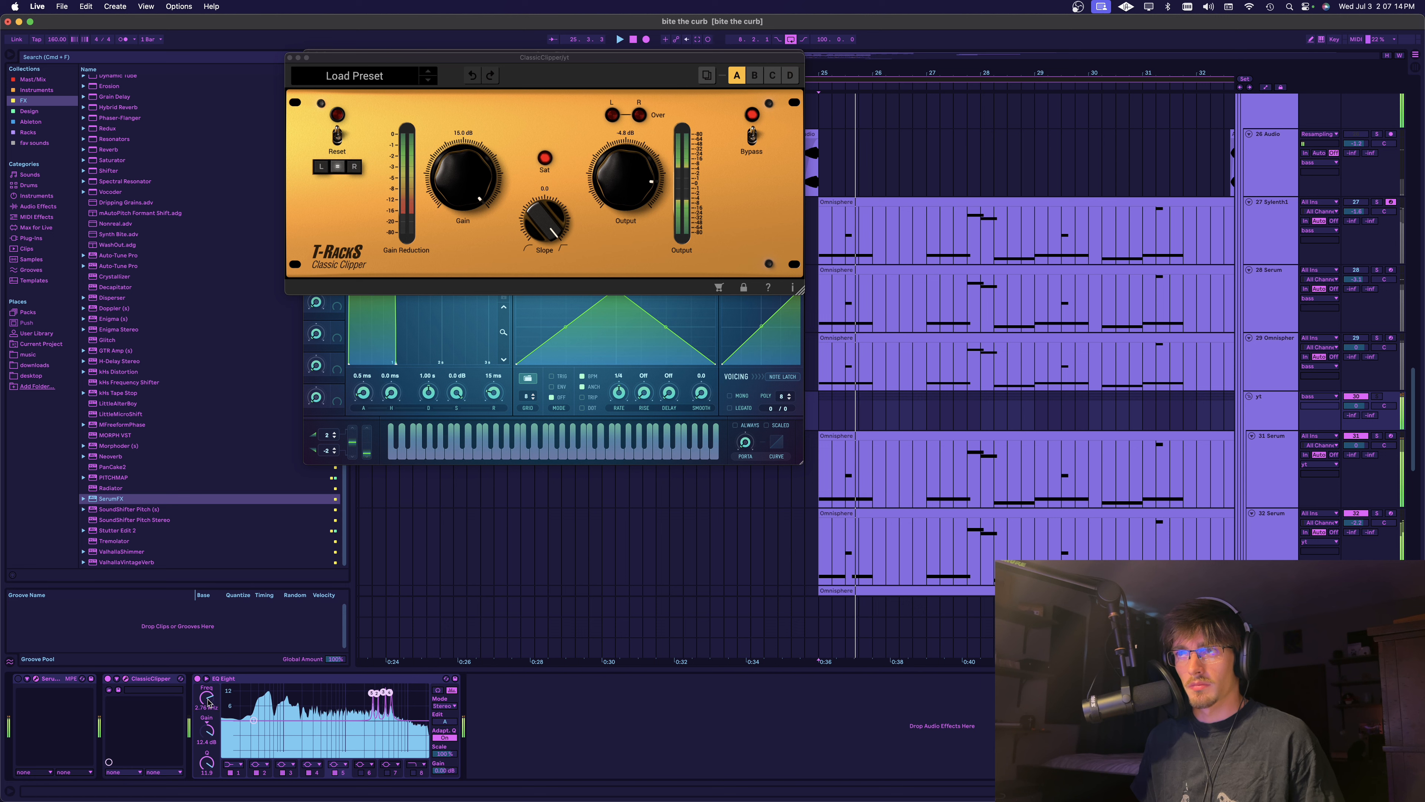
pyautogui.press('space')
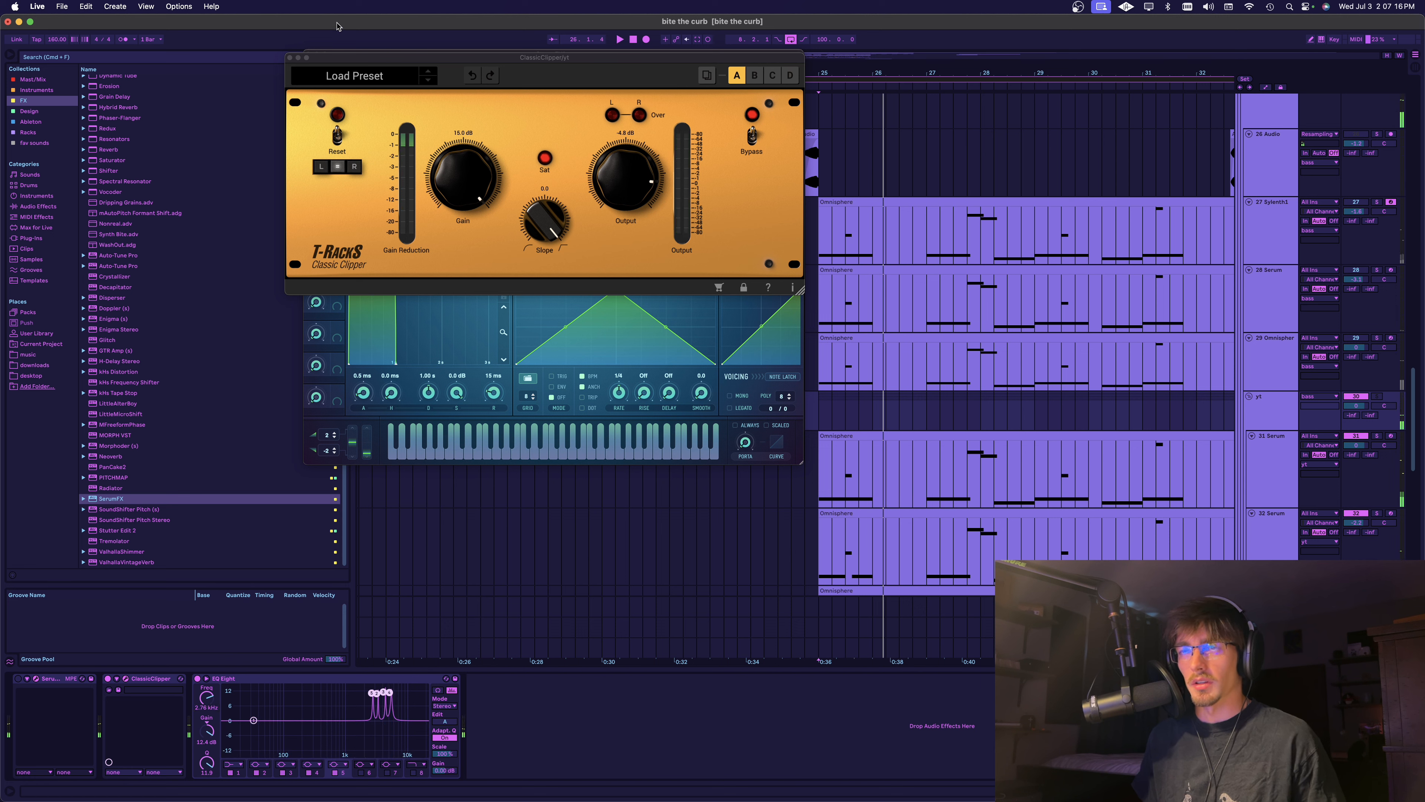
pyautogui.click(289, 57)
pyautogui.click(311, 57)
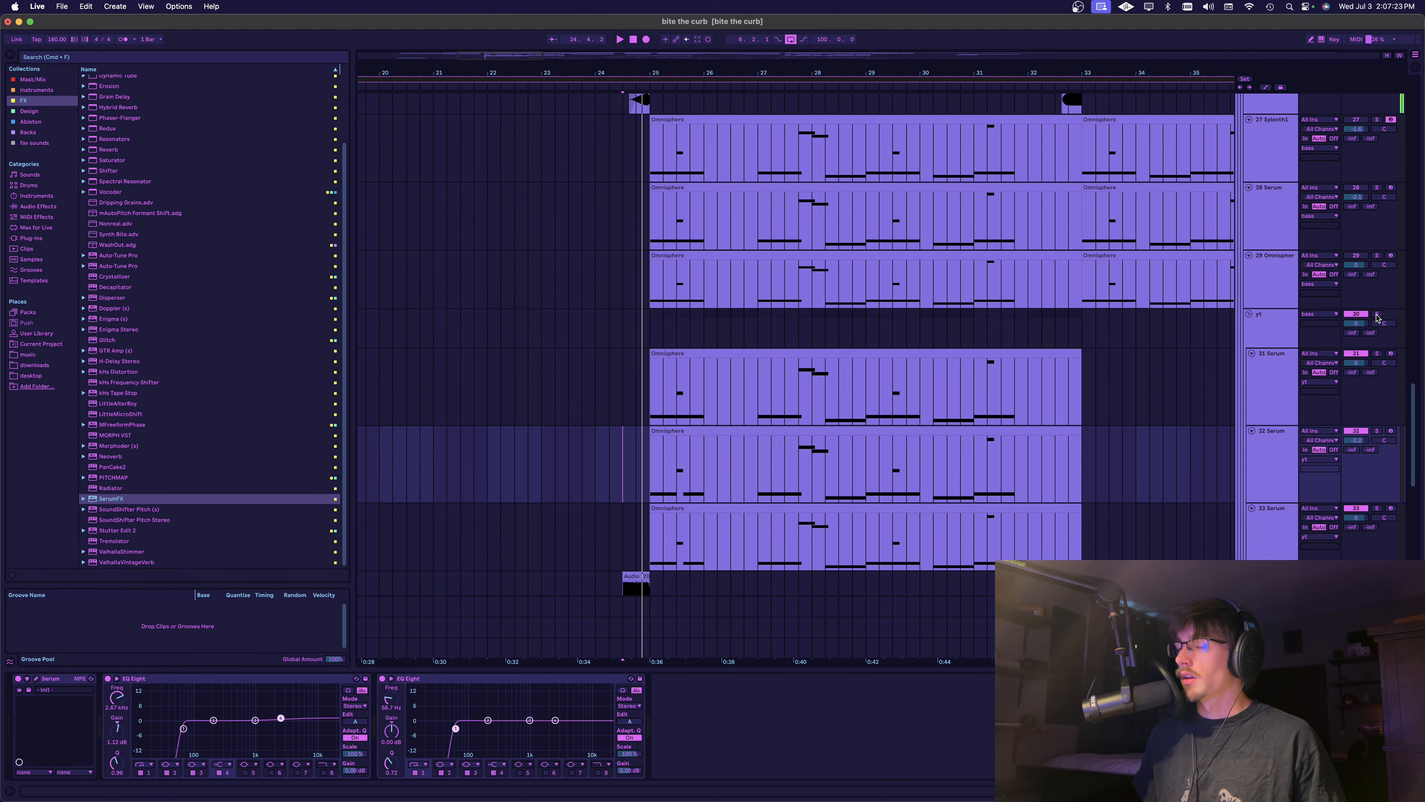
# Play the rebuilt bass group with the drums and examine its frequency spectrum in SPAN
pyautogui.scroll(4, 958, 252)
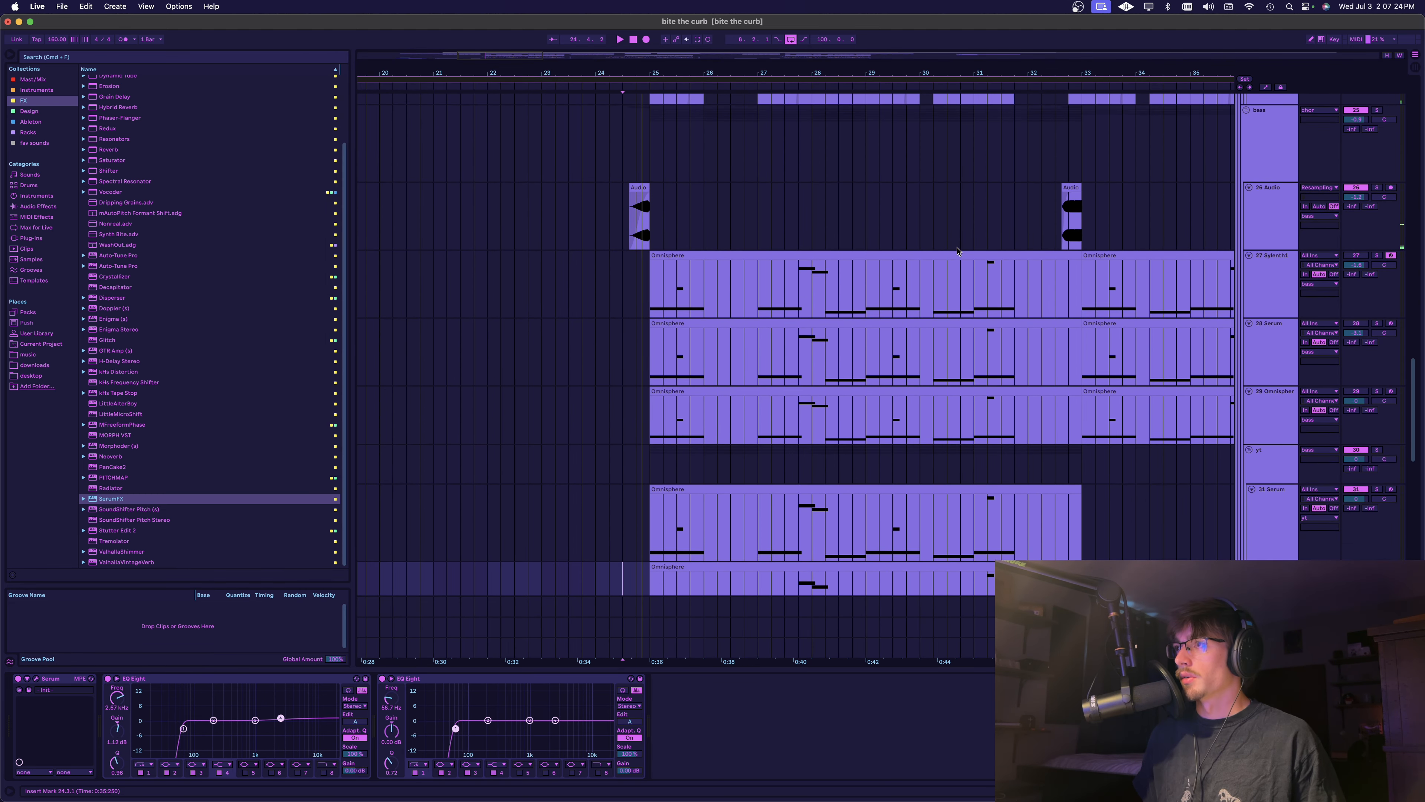
pyautogui.click(519, 205)
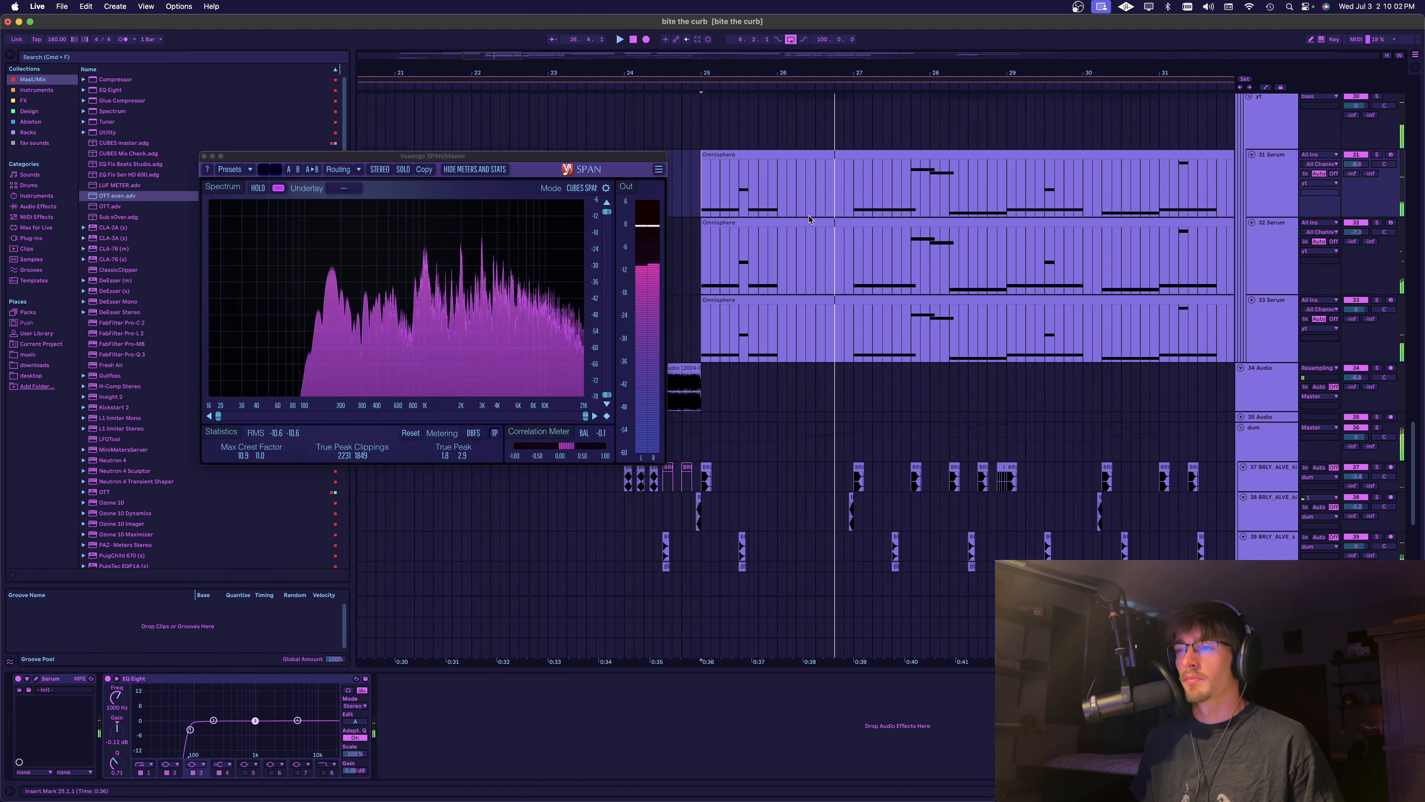
pyautogui.scroll(-3, 810, 219)
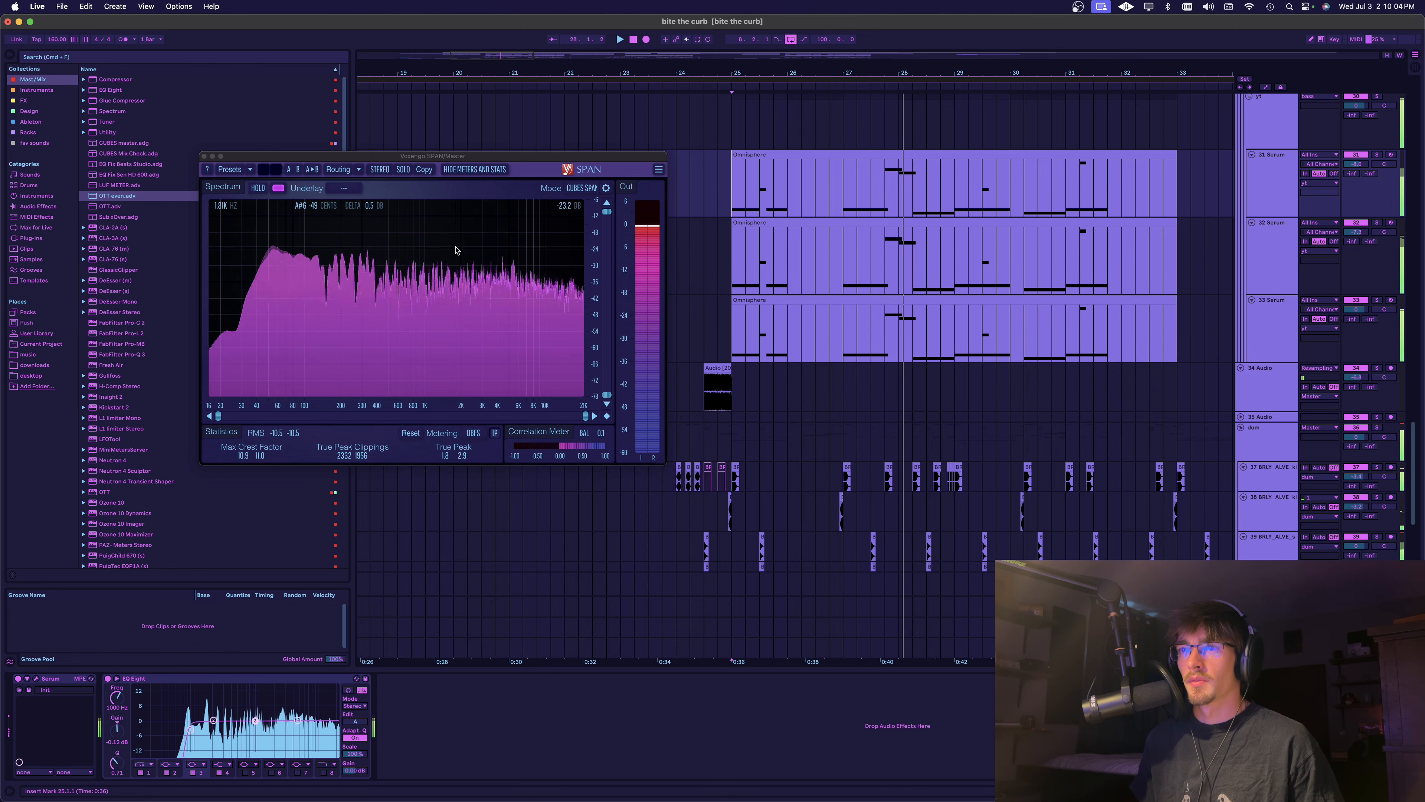